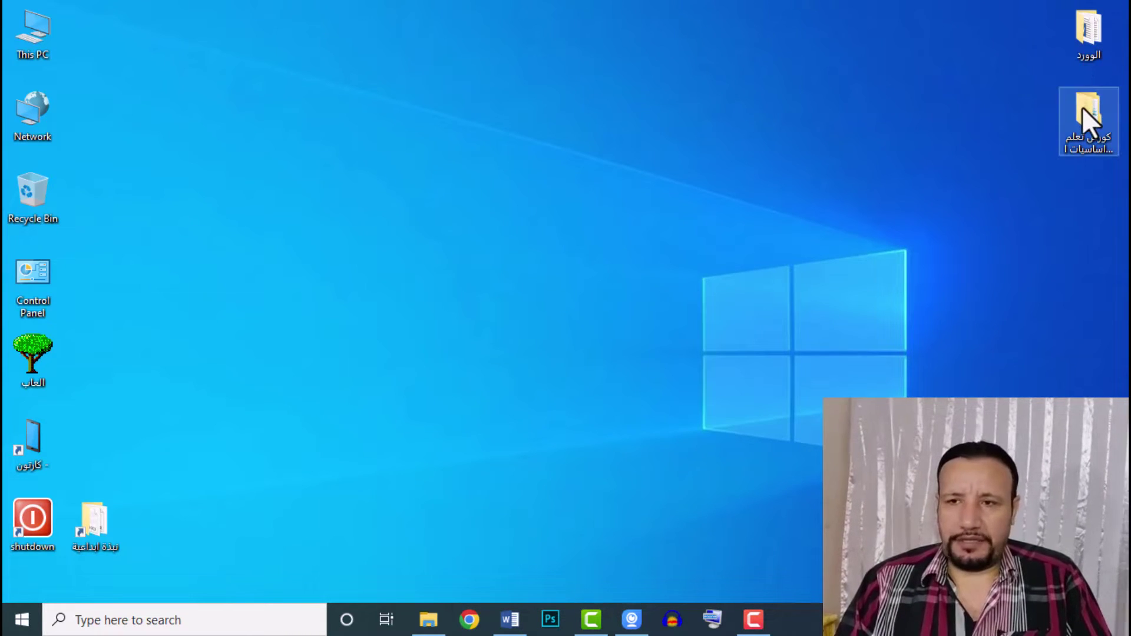
left_click(1082, 35)
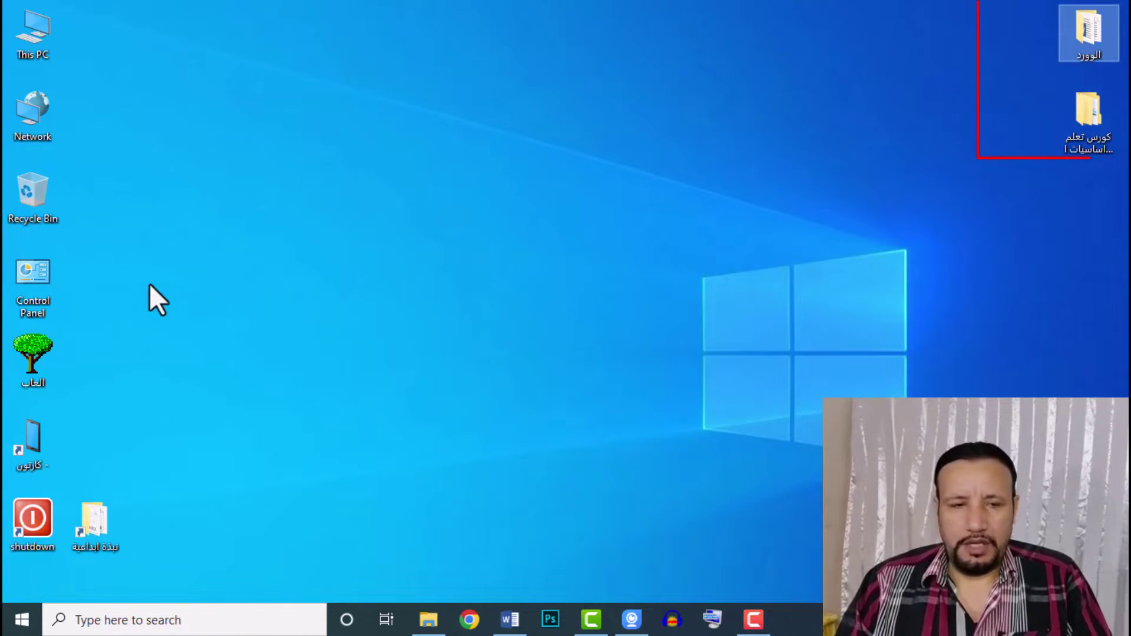
left_click(91, 260)
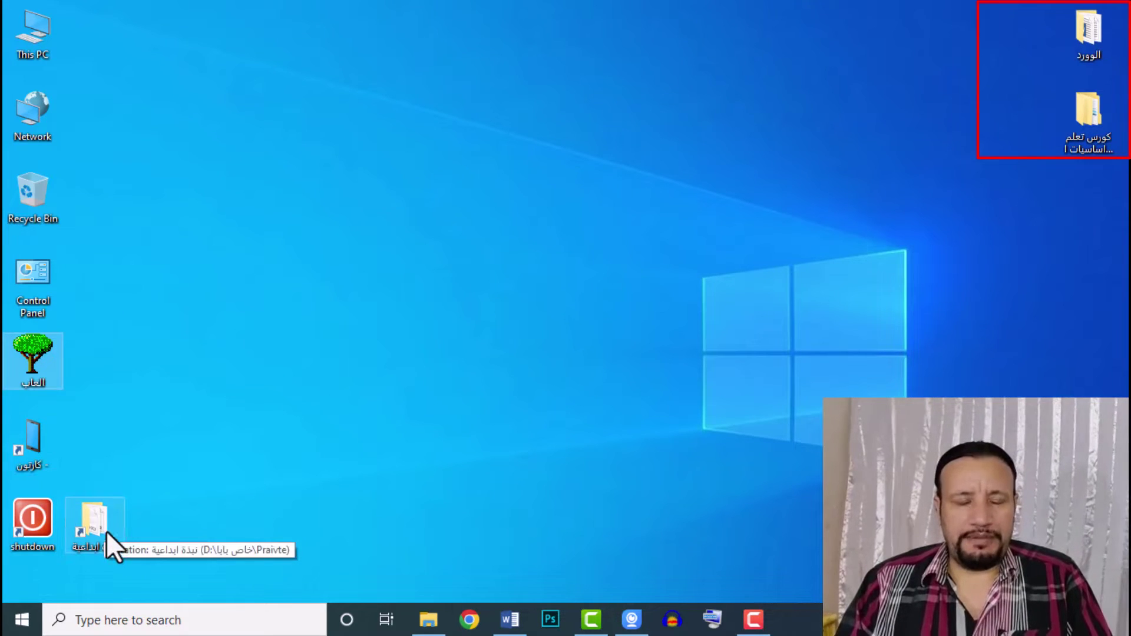
left_click(24, 34)
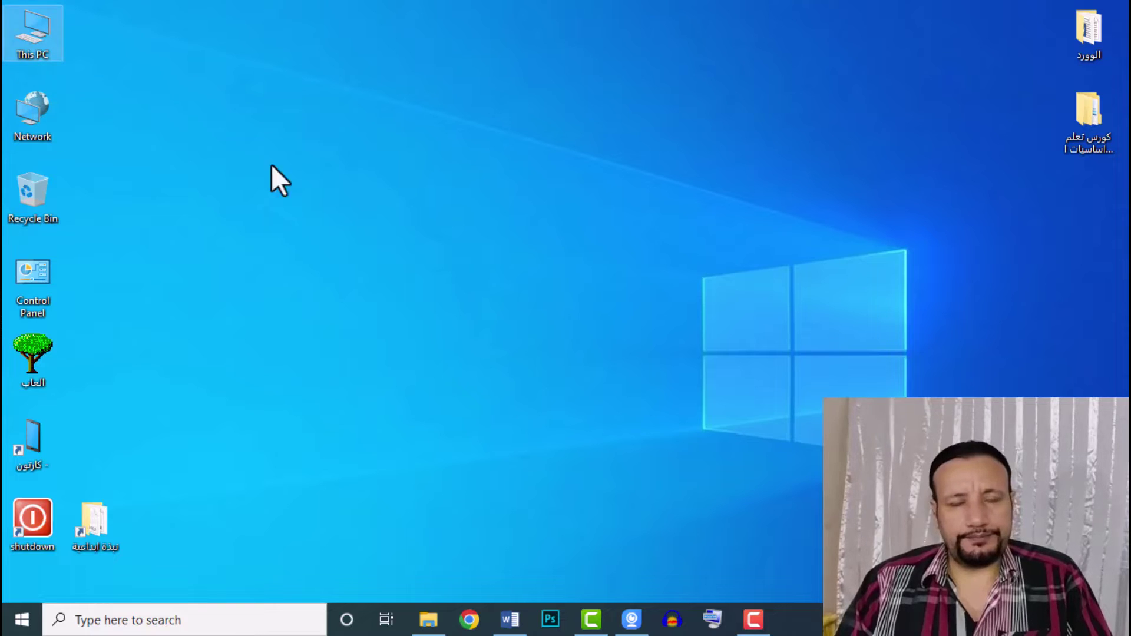
left_click(335, 170)
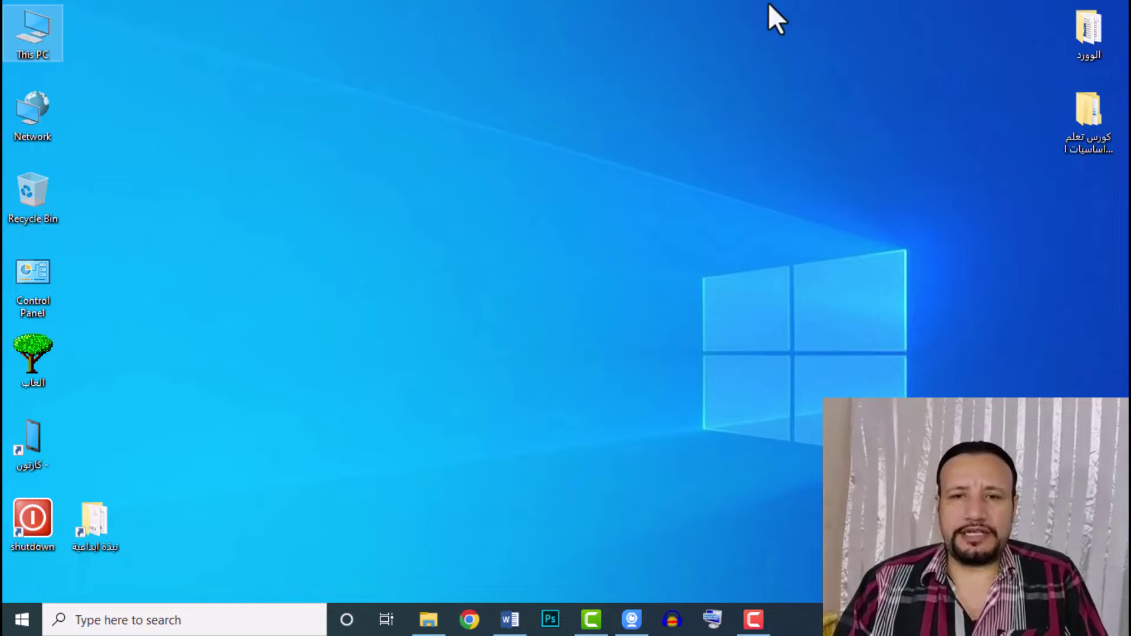
Examine the context options of the empty desktop and of the This PC icon
right_click(635, 107)
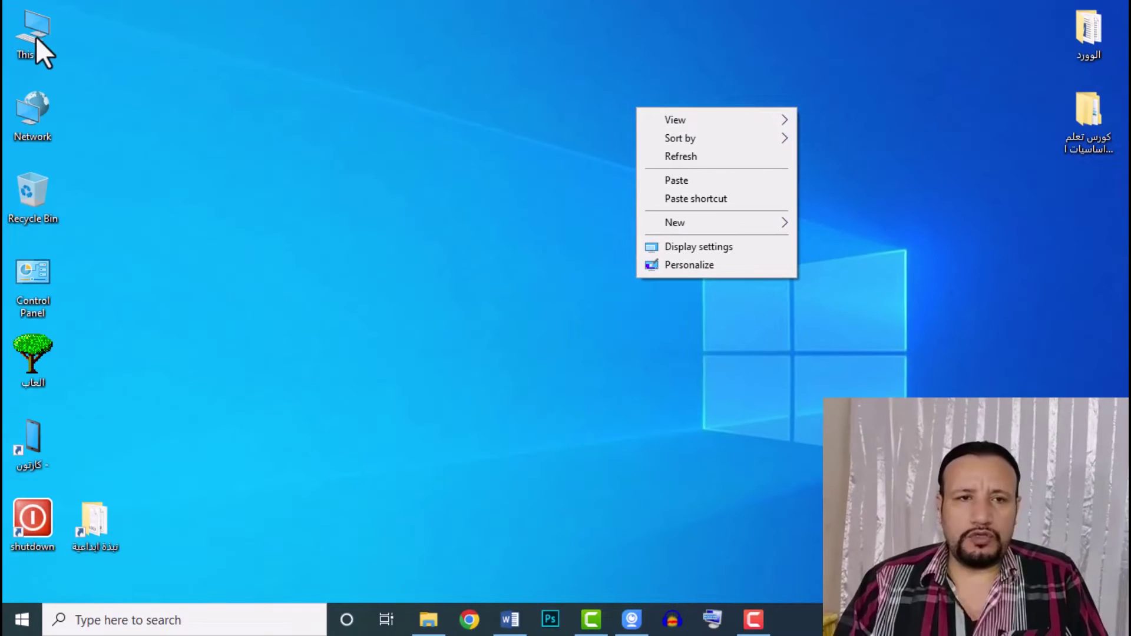
left_click(36, 36)
right_click(37, 37)
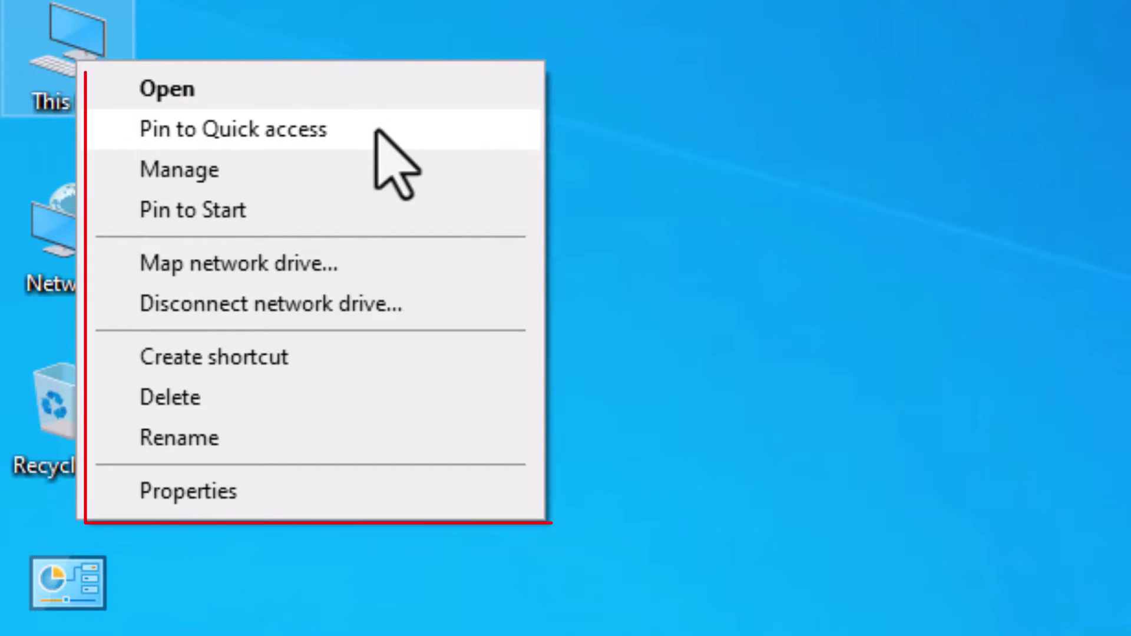
double_click(101, 33)
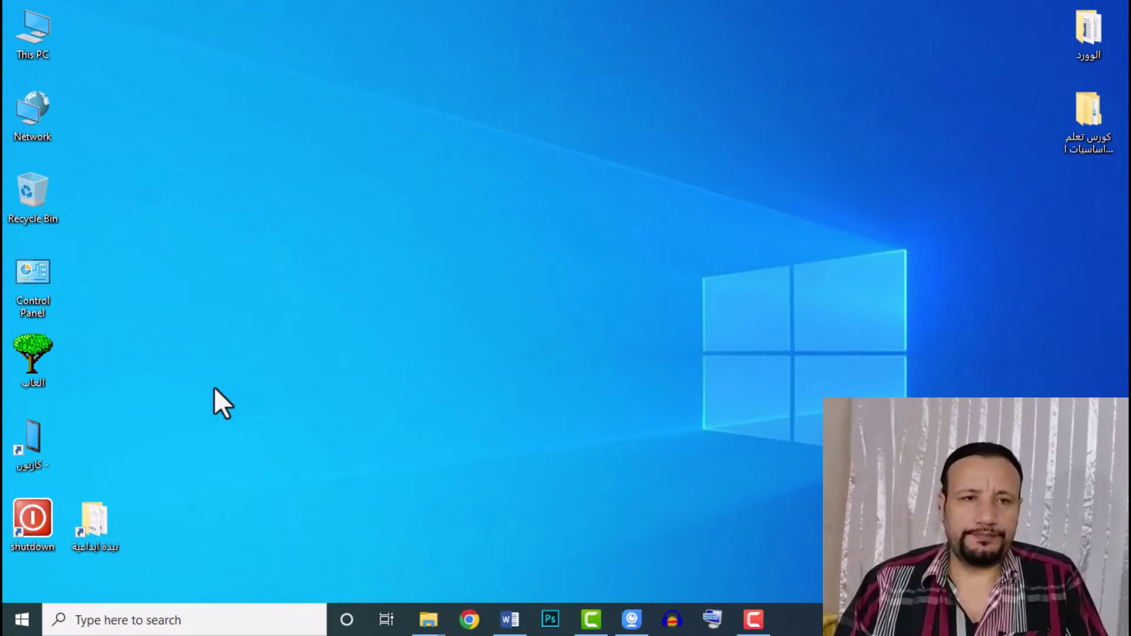
Start renaming the This PC icon with mixed Arabic and Latin sample letters ending in "bhfhfhf", and cancel the rename
right_click(35, 25)
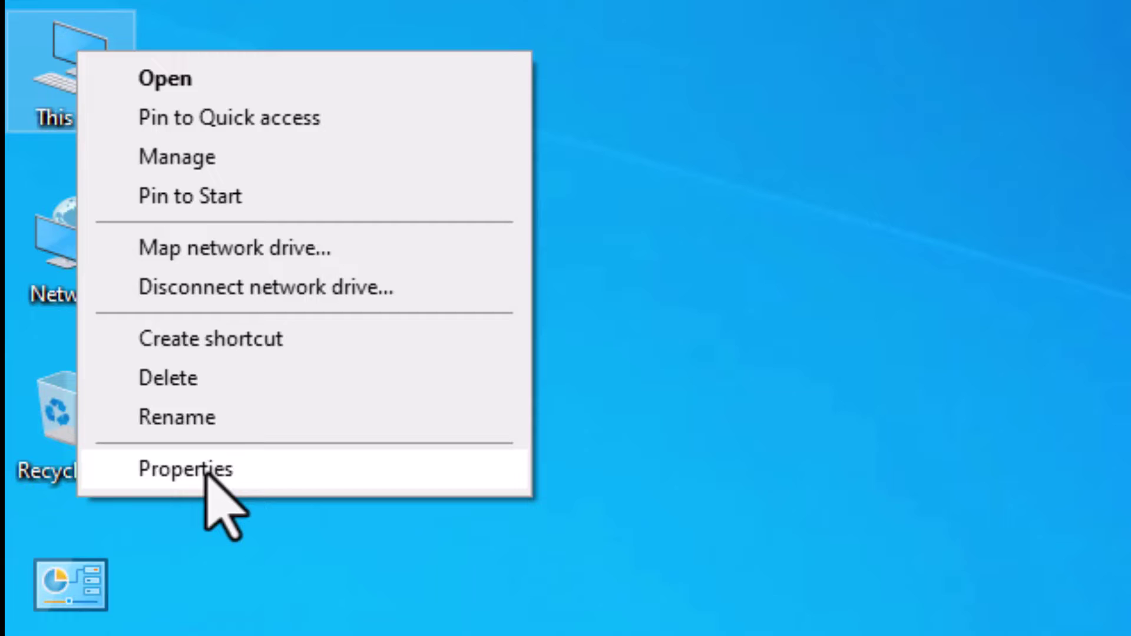
left_click(160, 421)
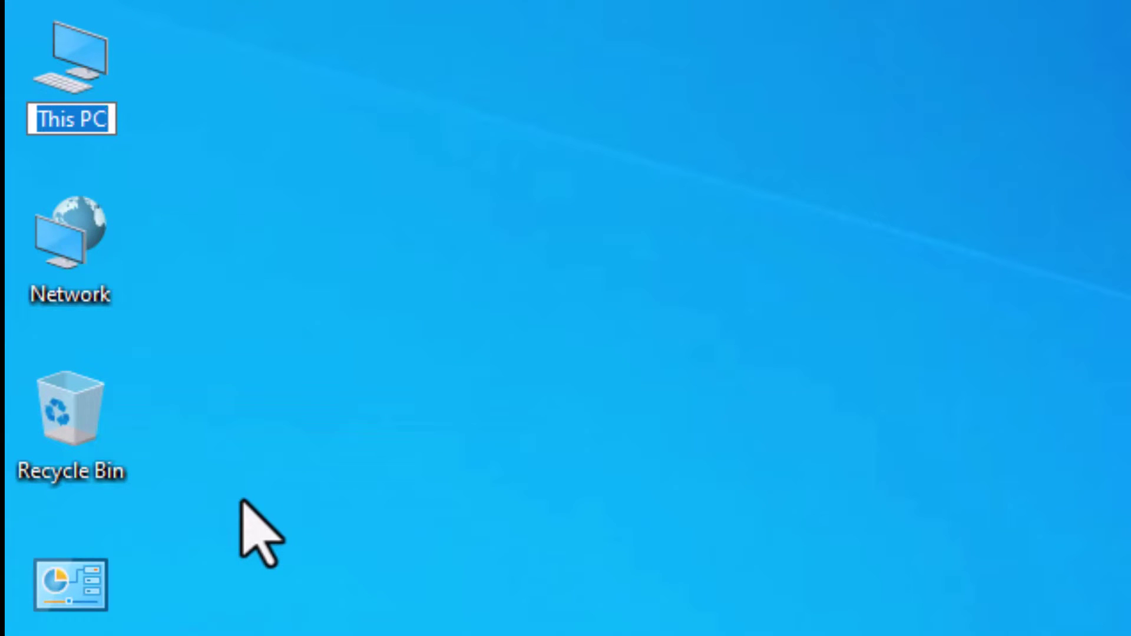
type("باباباب")
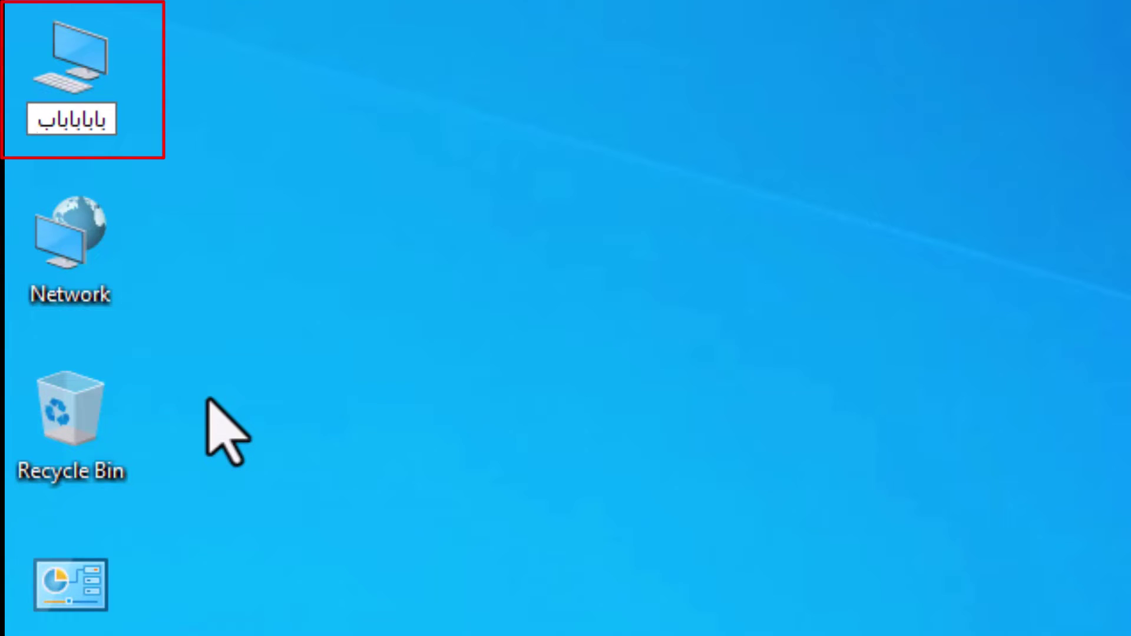
type("bhfhfhf")
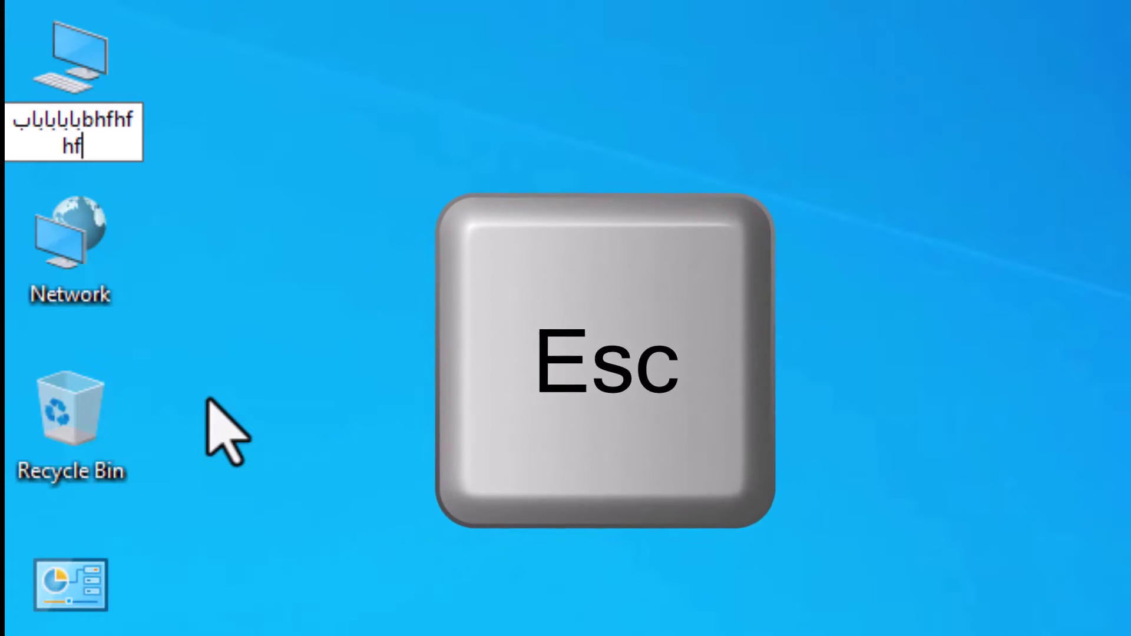
key("Escape")
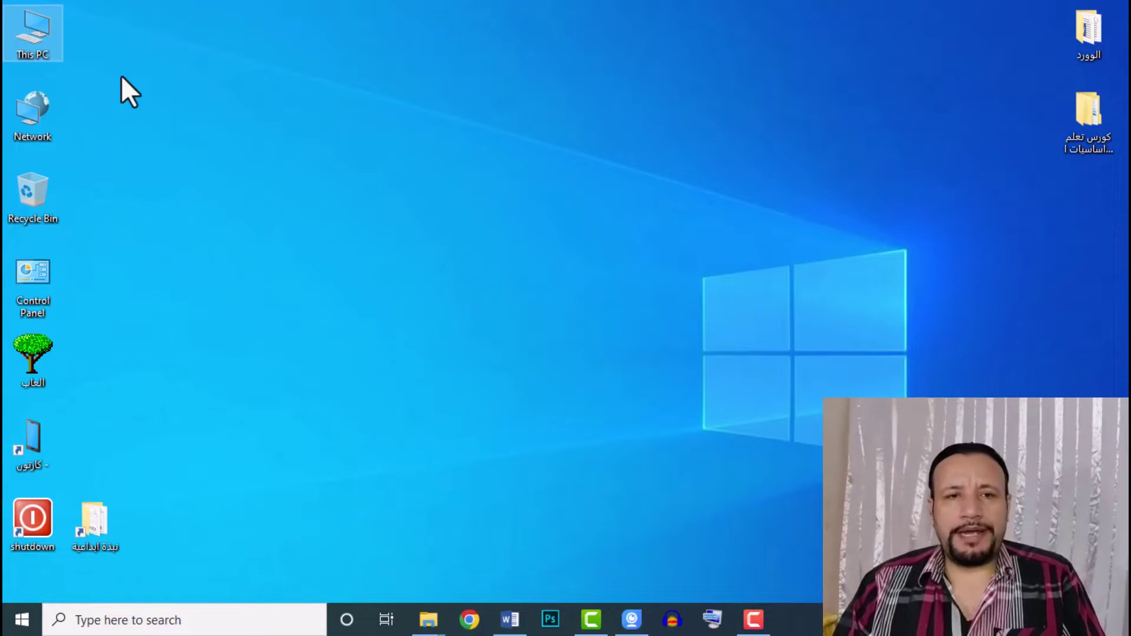
right_click(231, 57)
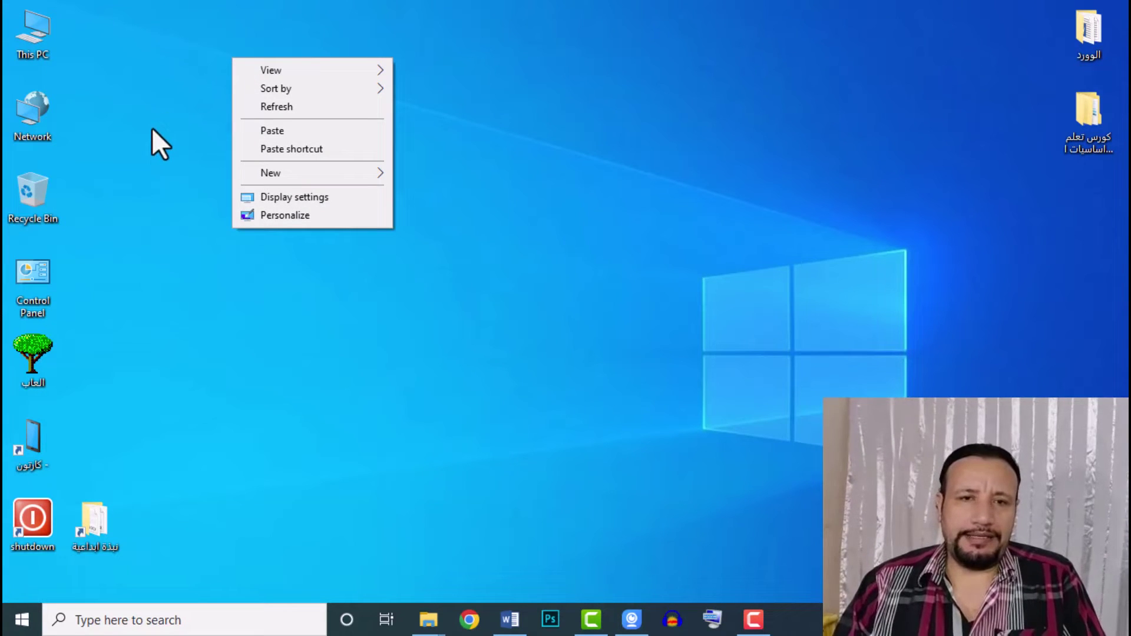
left_click(148, 87)
right_click(190, 71)
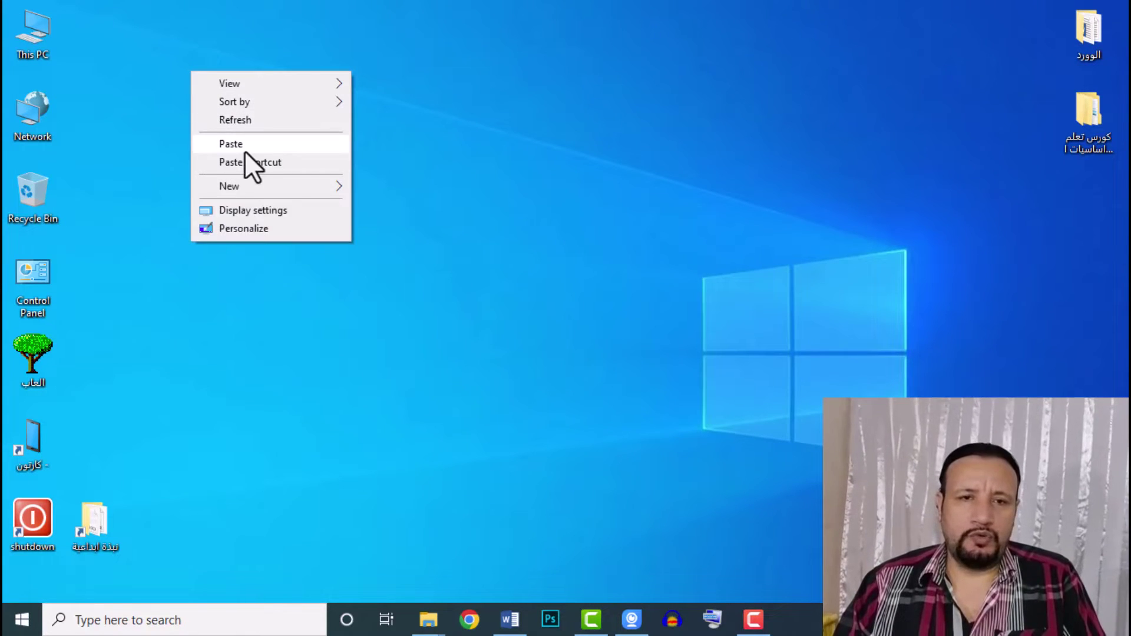
left_click(547, 123)
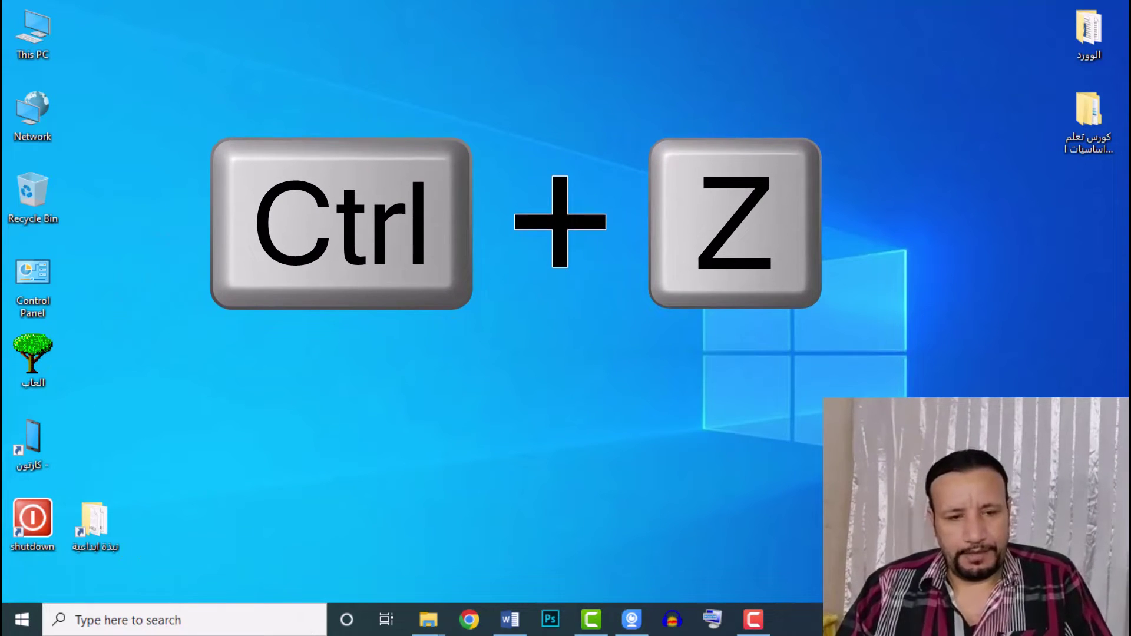
Open Network from the desktop to view the connected computers and media devices, and close the window
left_click(36, 108)
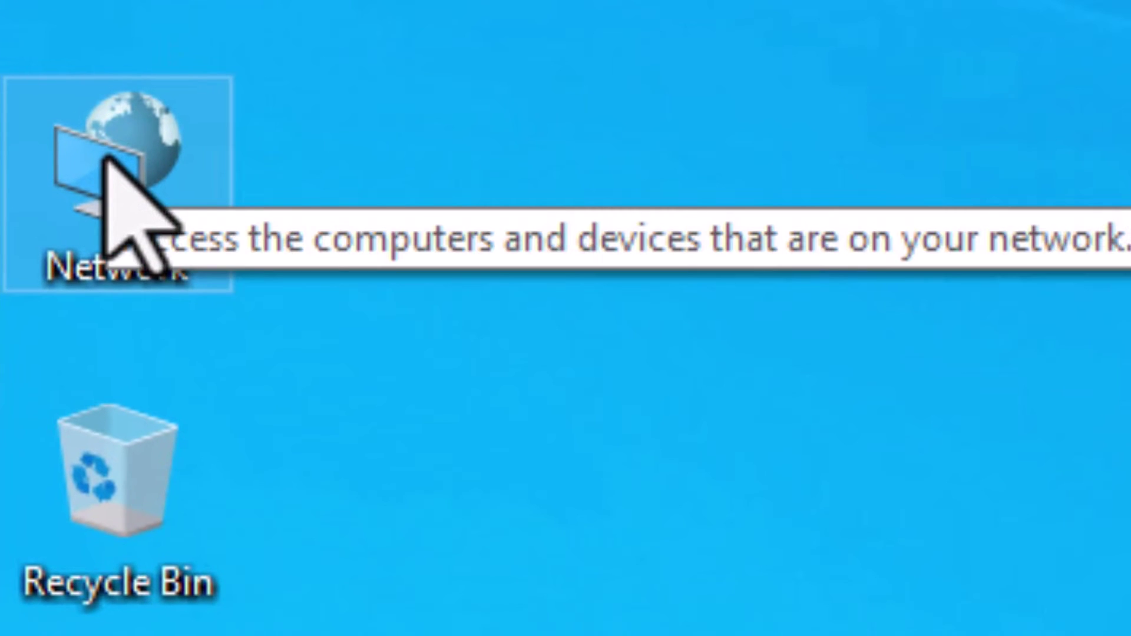
double_click(106, 157)
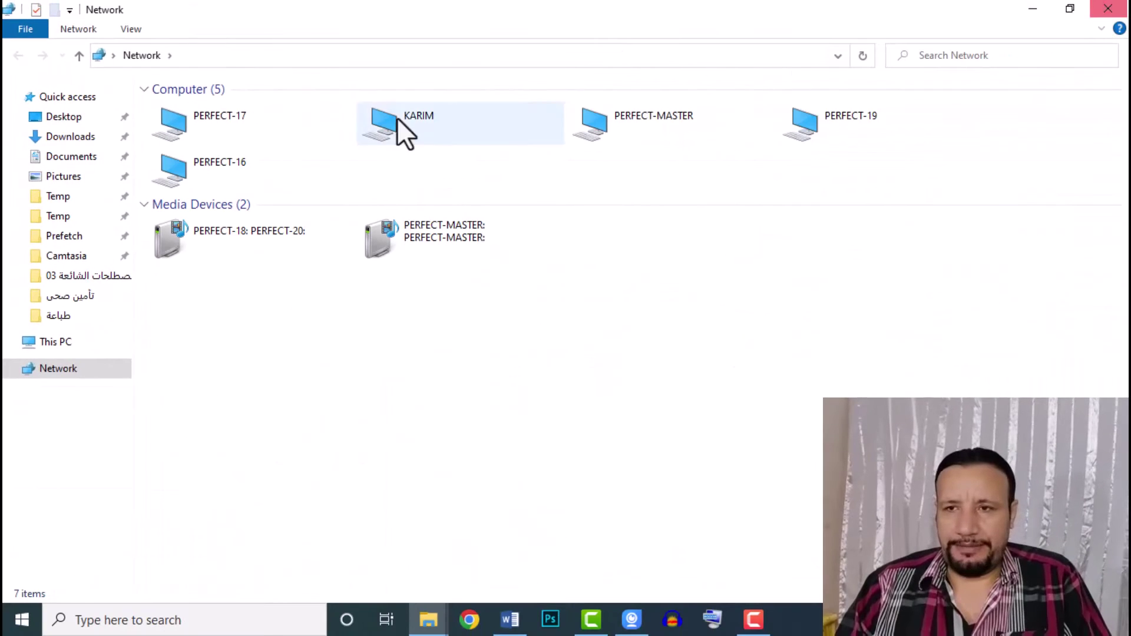
left_click(1112, 7)
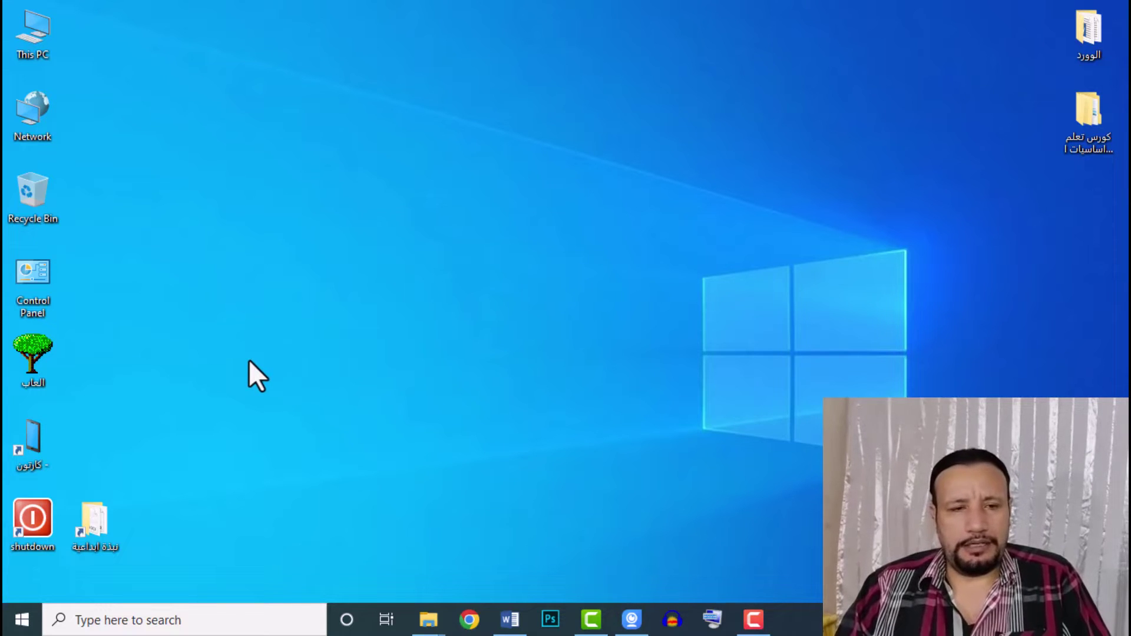
Open Control Panel from the desktop and maximize its window
left_click(28, 278)
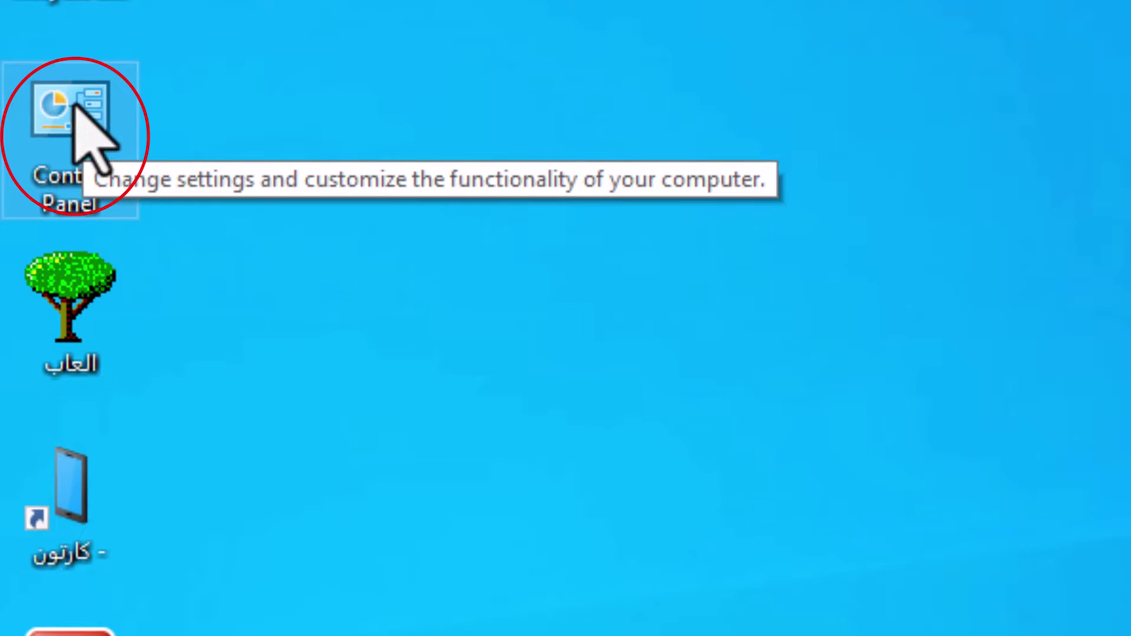
double_click(118, 112)
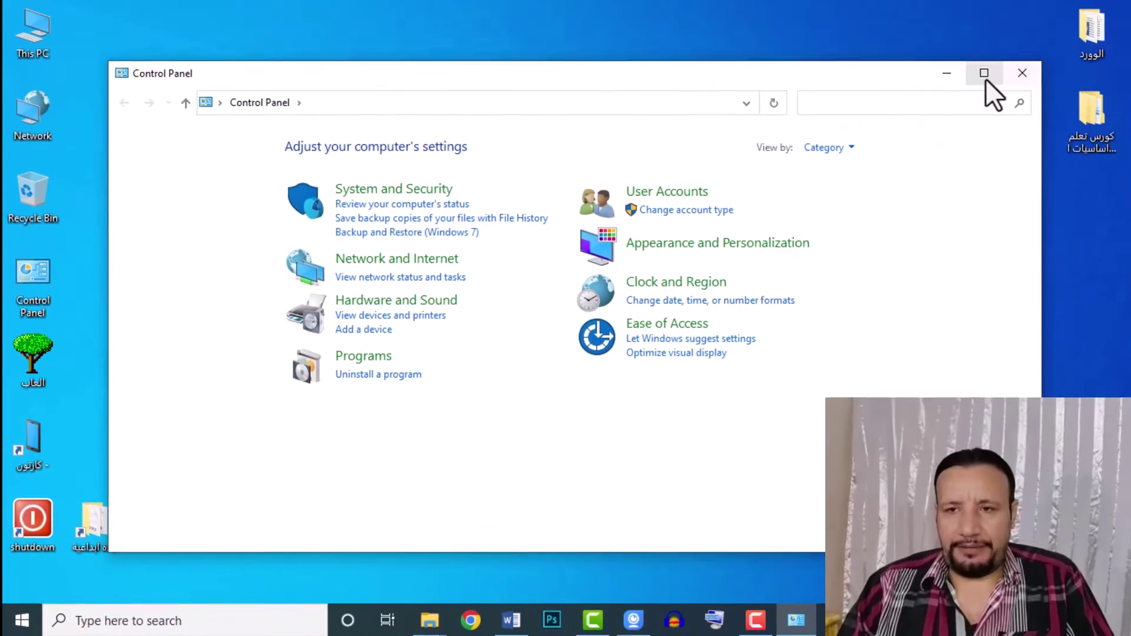
left_click(982, 76)
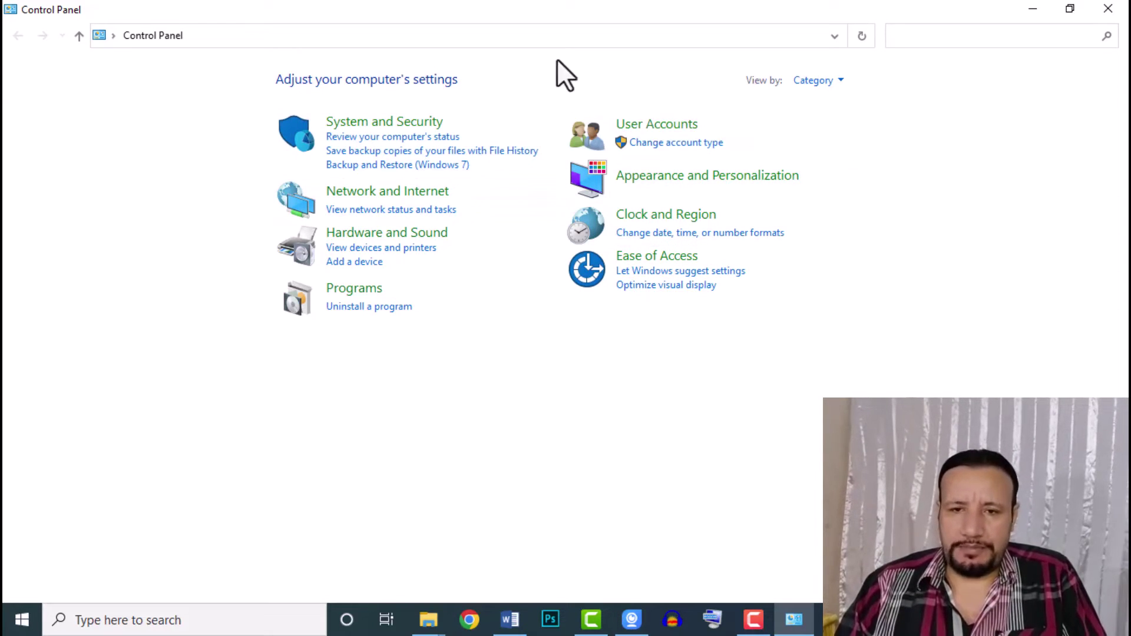
View the User Accounts category, return to the Control Panel overview and minimize the window
left_click(667, 126)
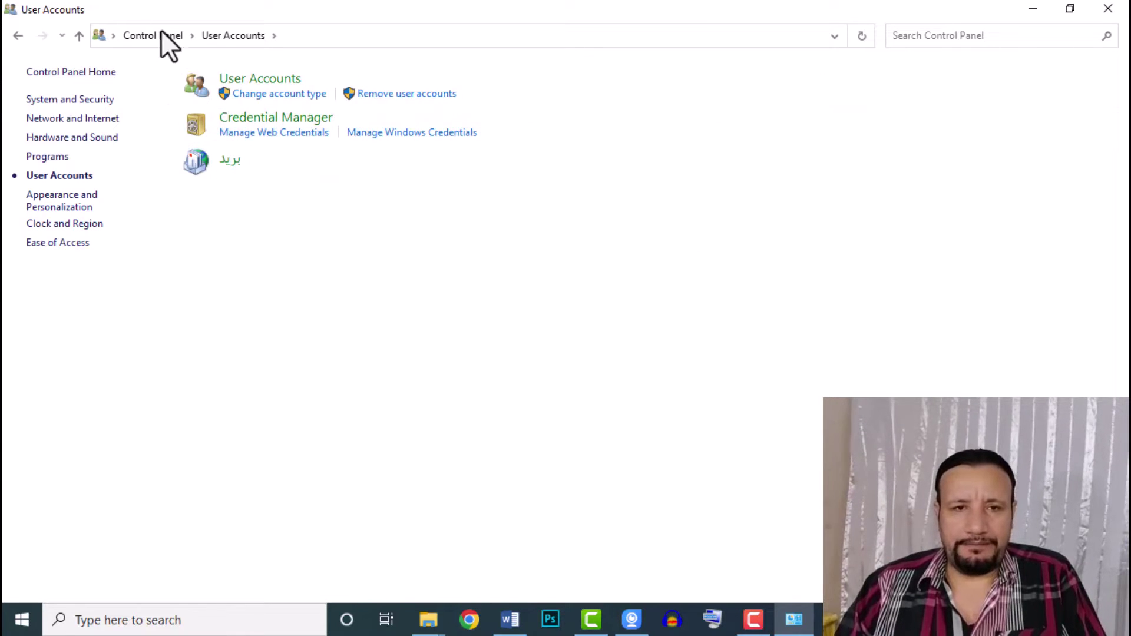
left_click(18, 35)
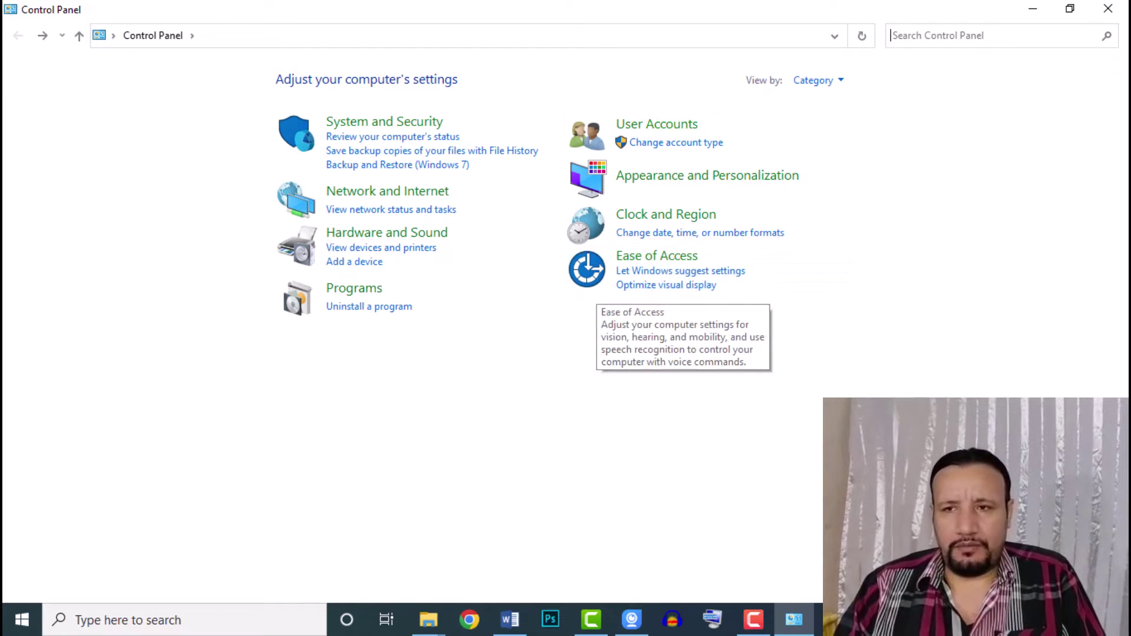
left_click(1031, 9)
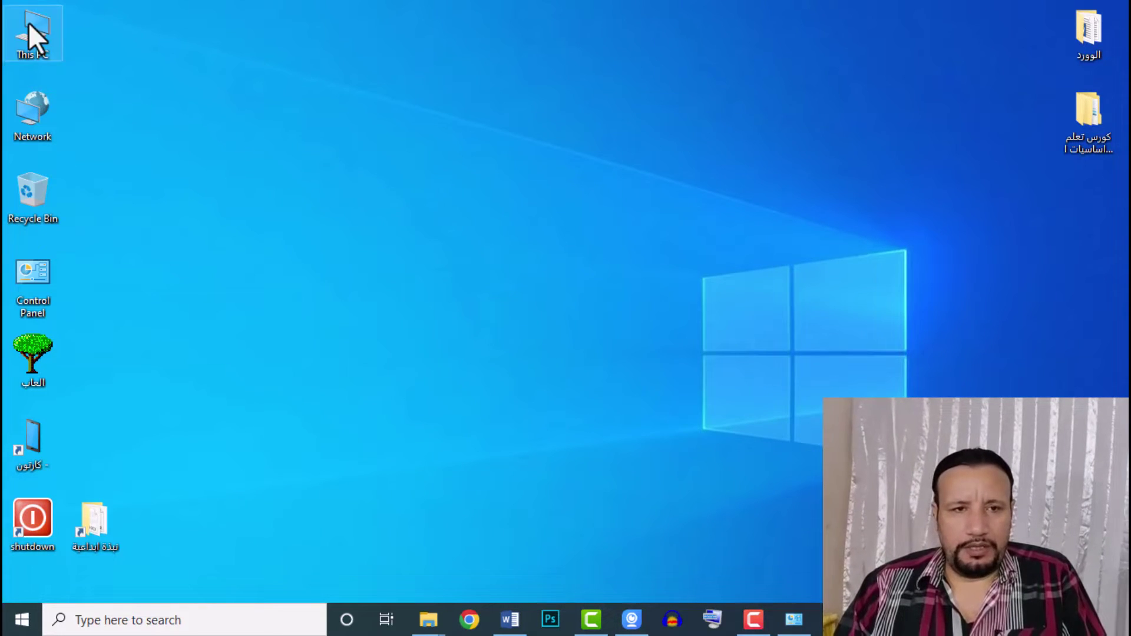
left_click(44, 109)
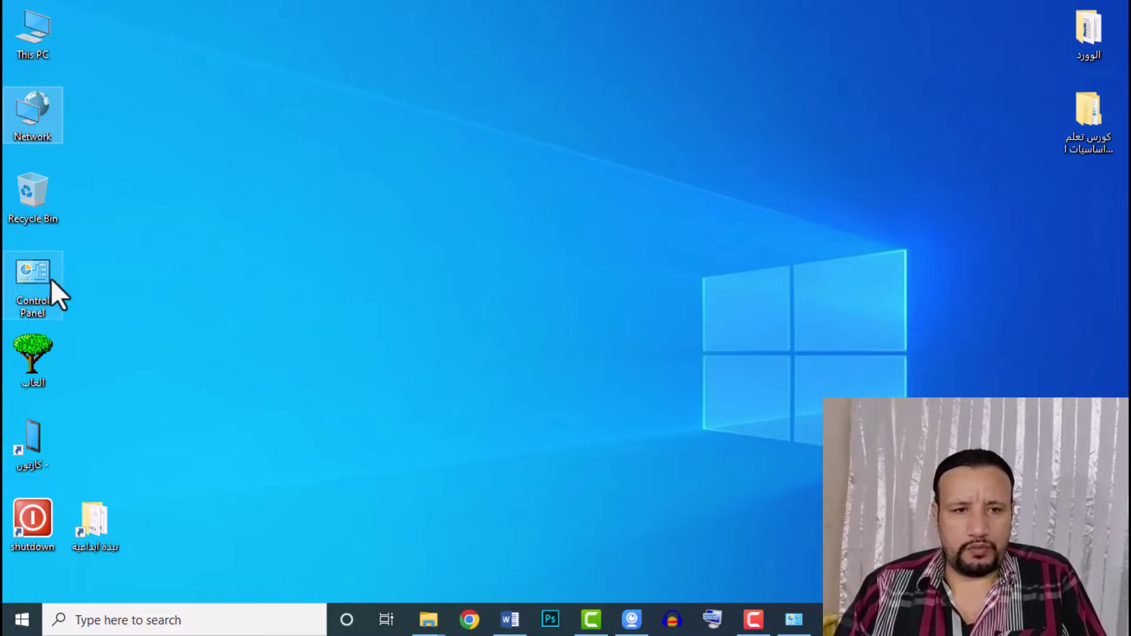
left_click(33, 286)
left_click(54, 195)
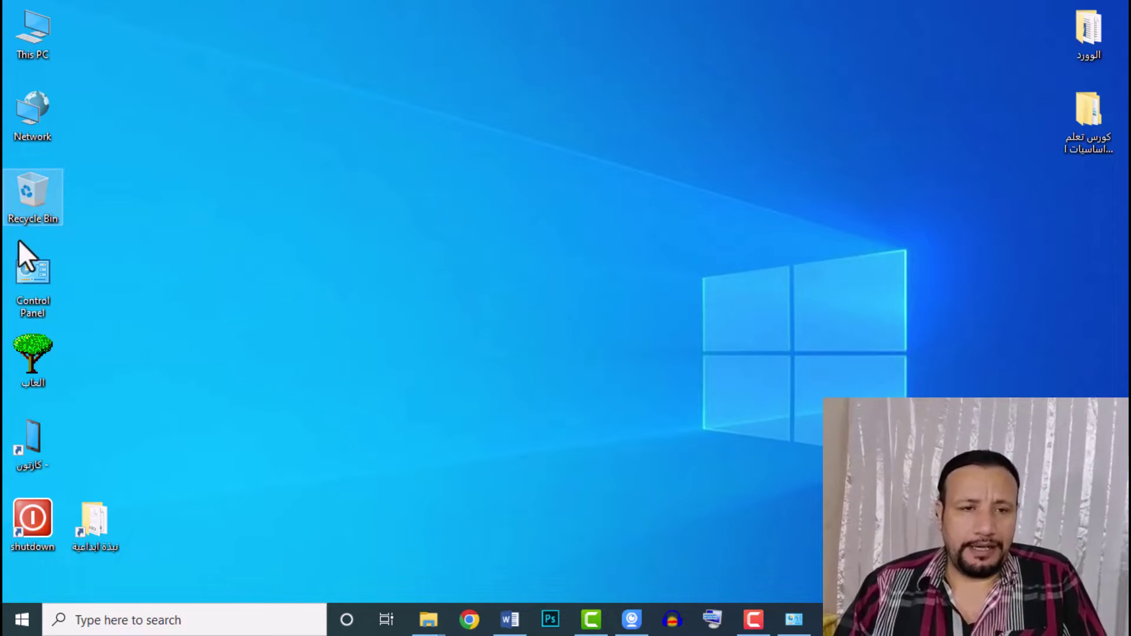
mouse_move(41, 175)
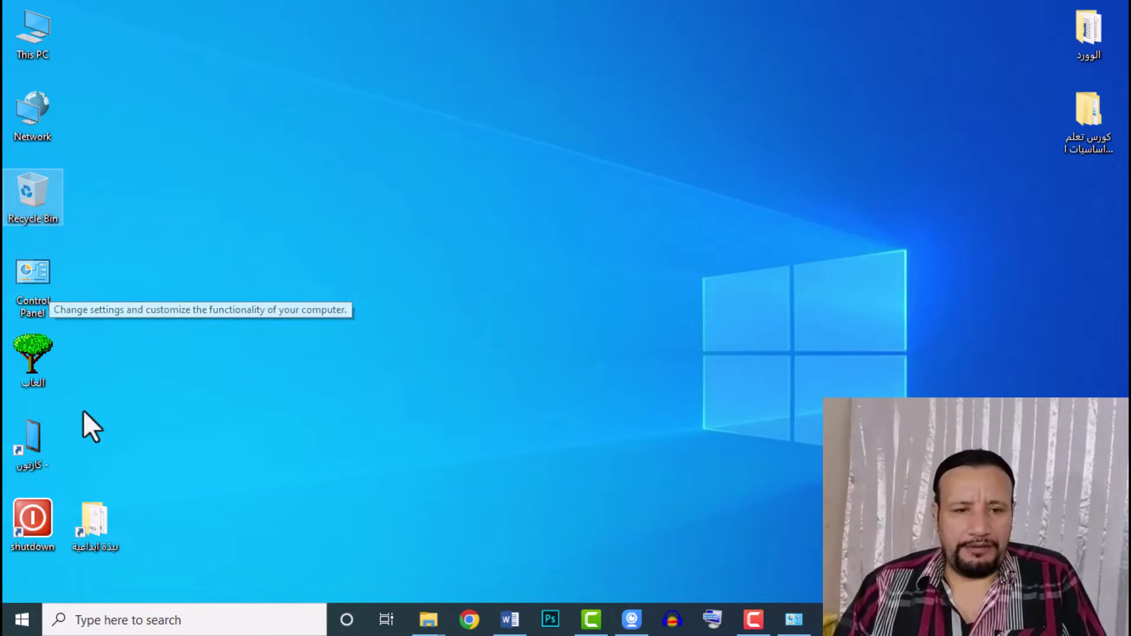
Delete the الوورد folder from the desktop
right_click(1080, 34)
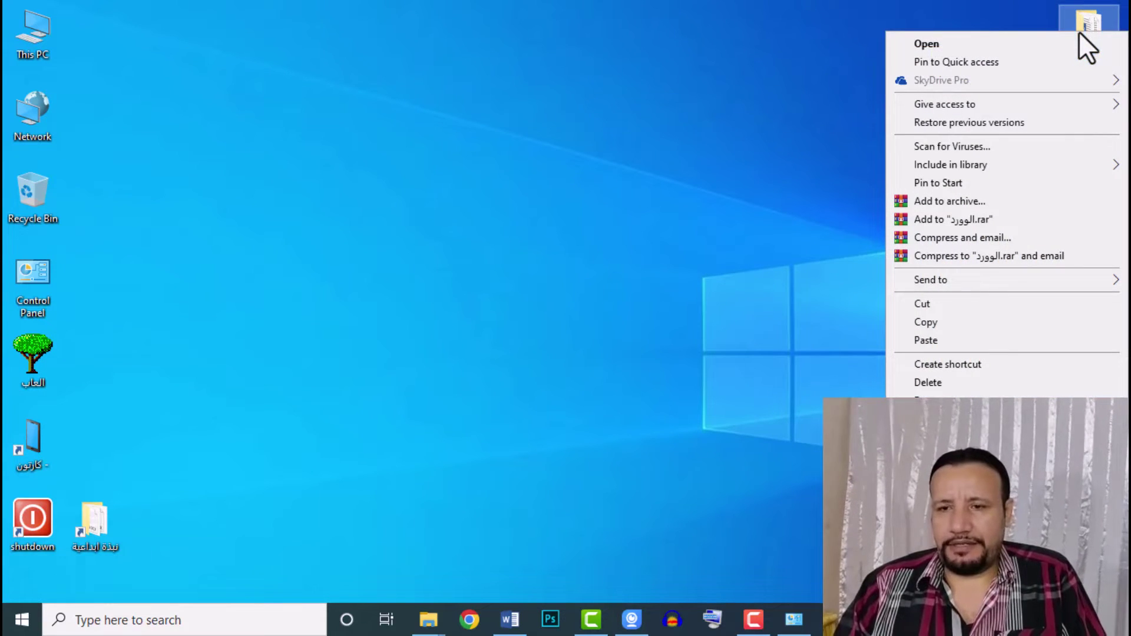
left_click(943, 388)
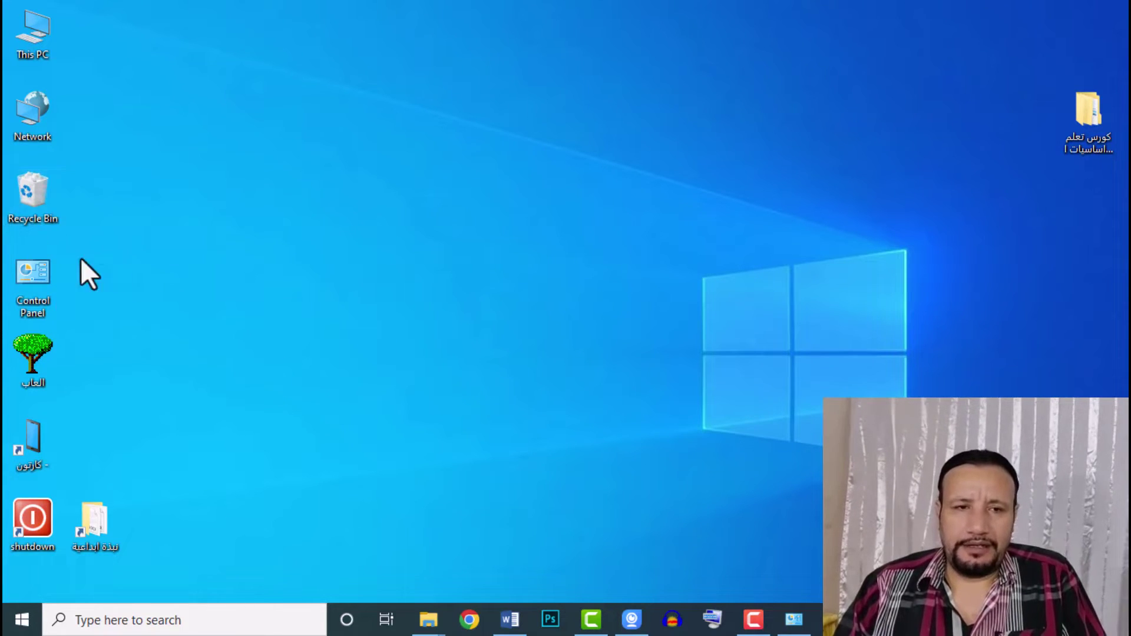
Check the Recycle Bin's context options, open the bin to view its contents, and close it
right_click(33, 190)
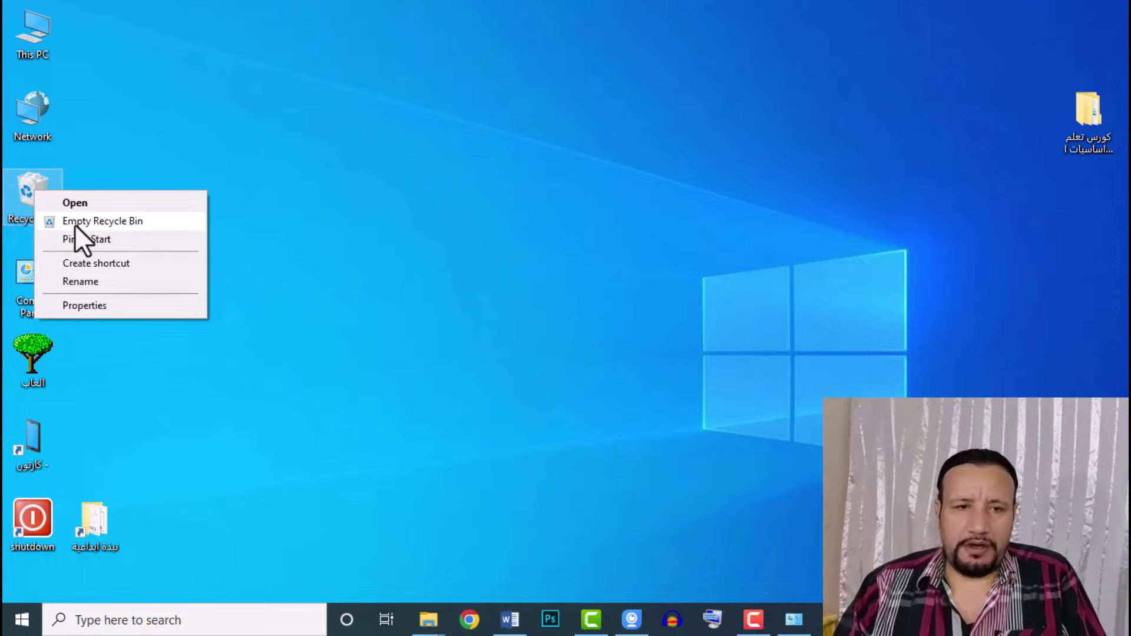
left_click(33, 182)
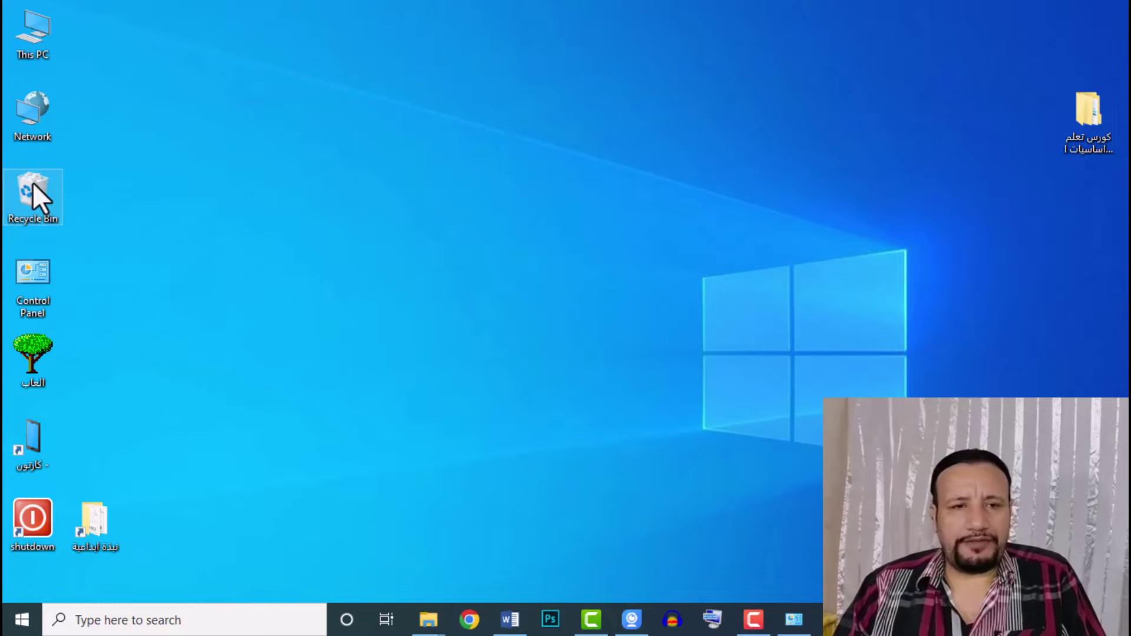
double_click(33, 182)
left_click(1116, 7)
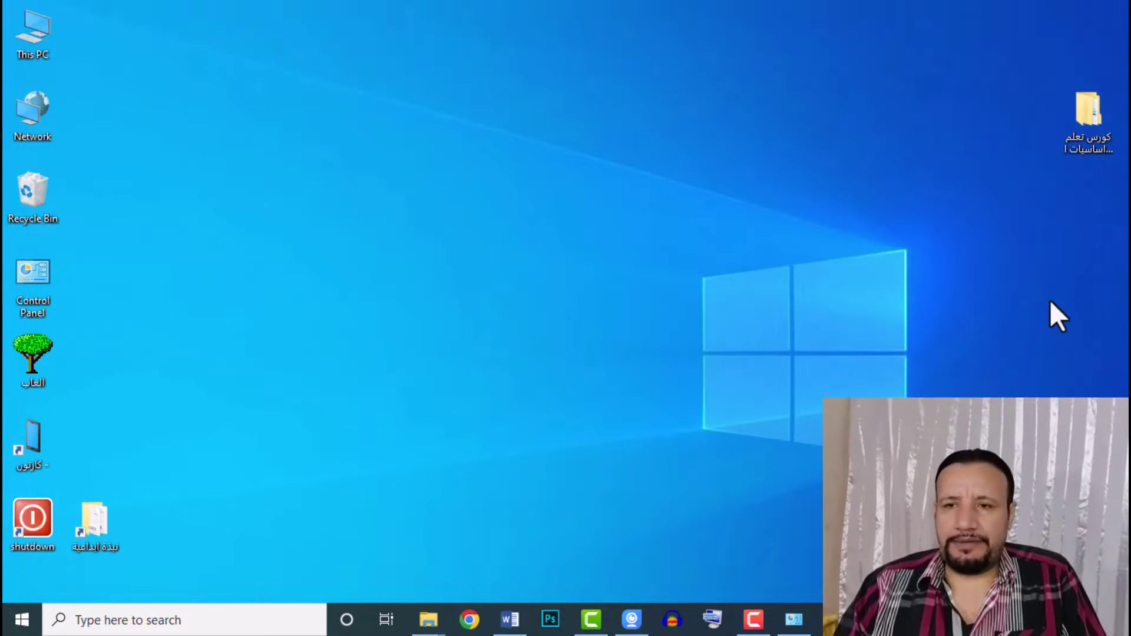
right_click(1074, 126)
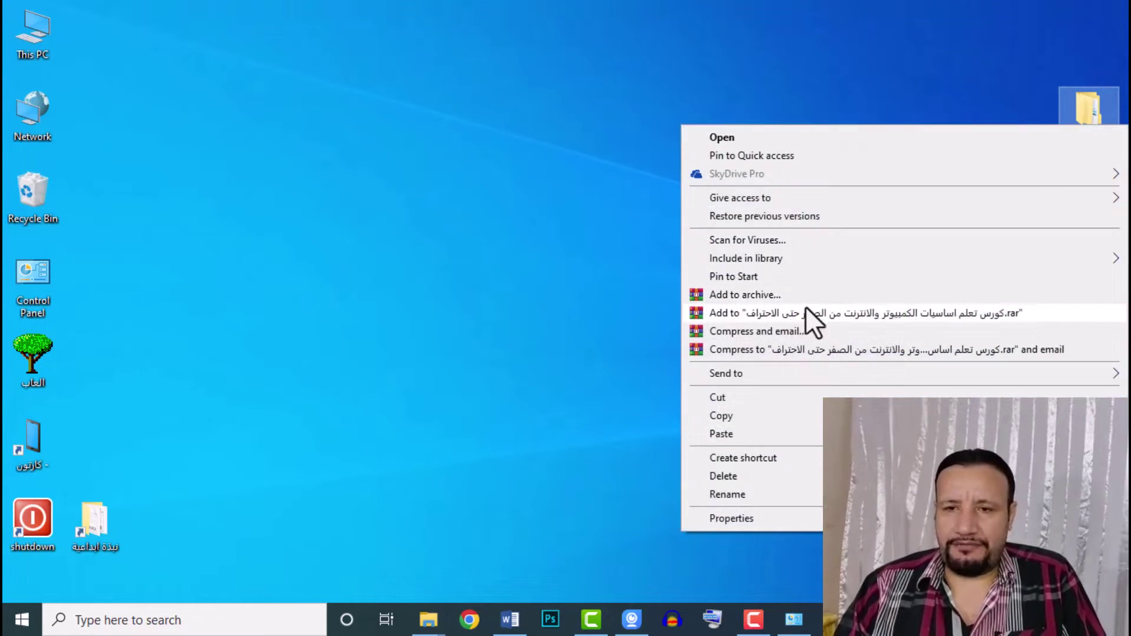
left_click(309, 189)
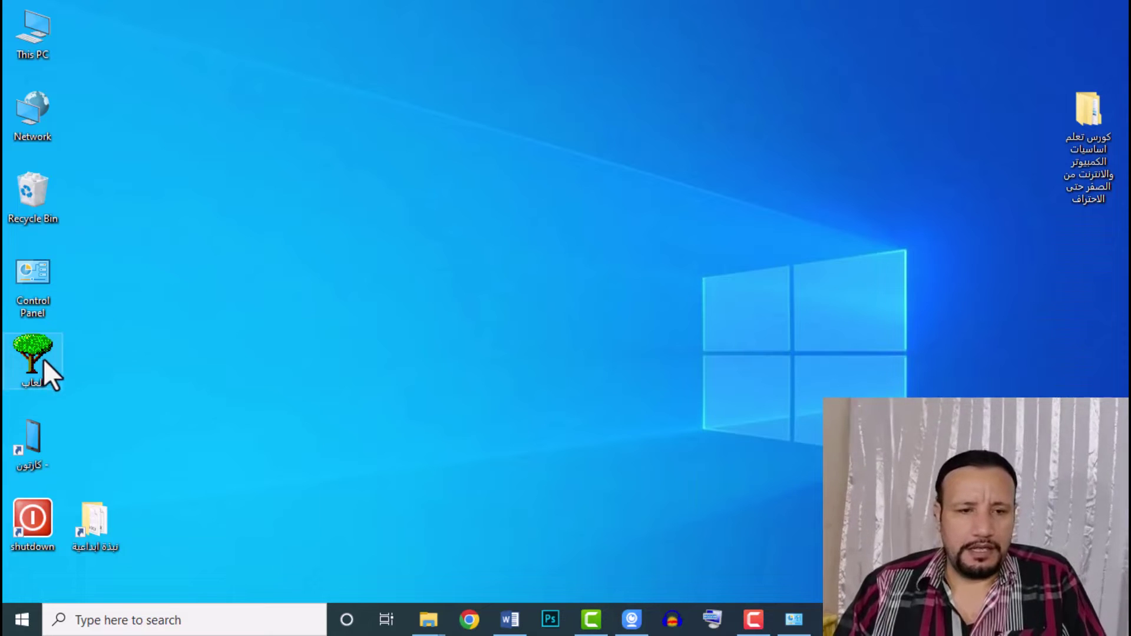
Create a new WinRAR archive on the desktop and delete it to the Recycle Bin
right_click(523, 122)
mouse_move(610, 262)
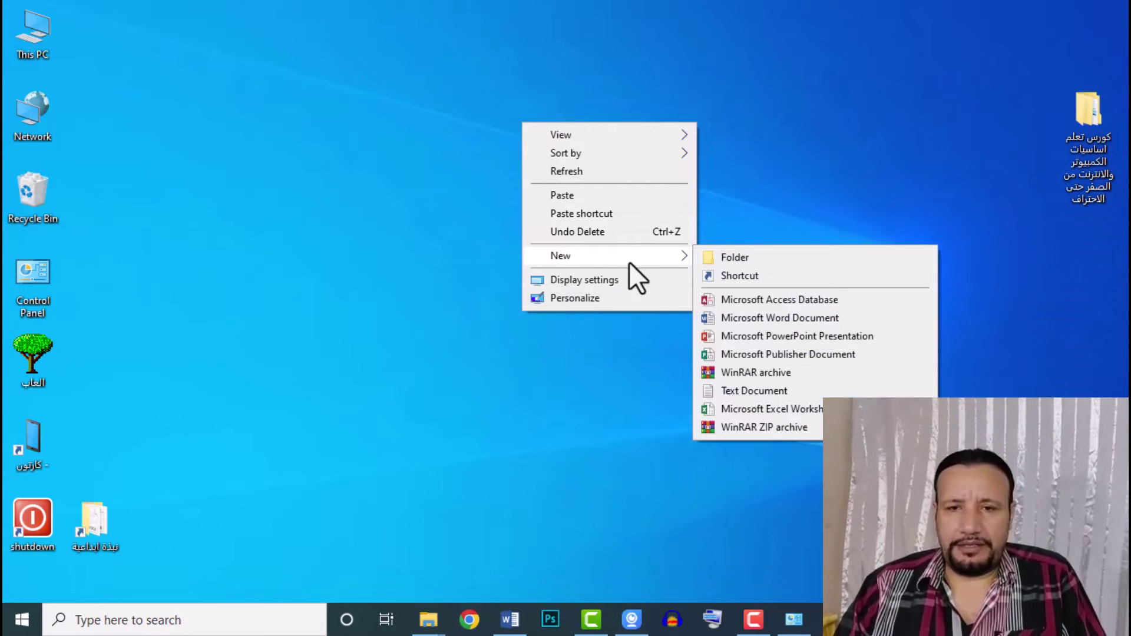
left_click(730, 377)
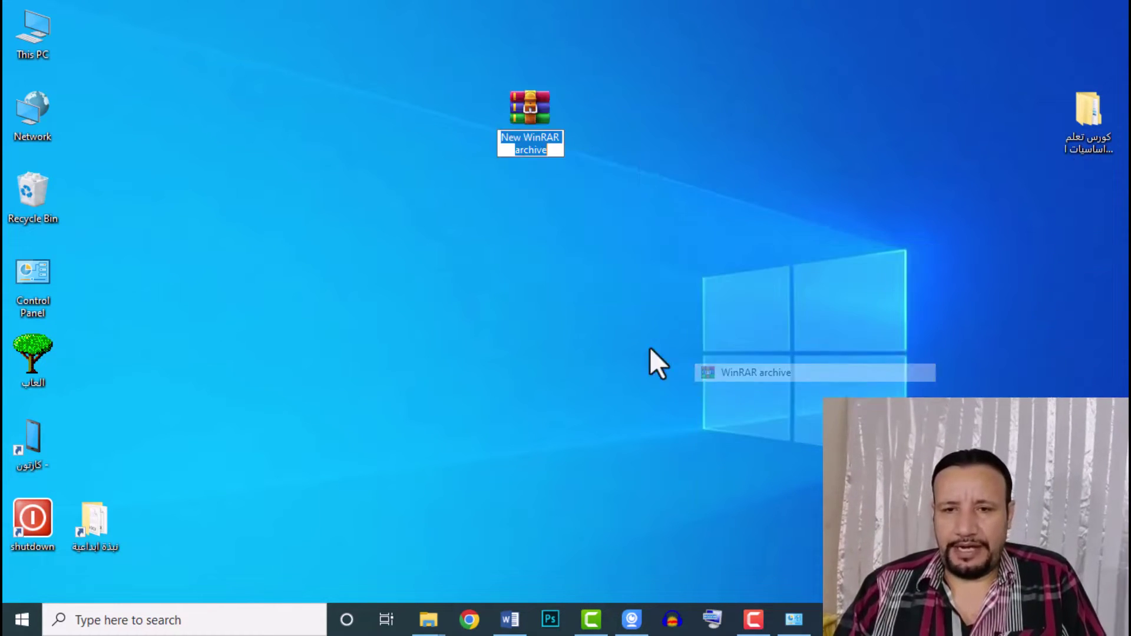
left_click(535, 124)
right_click(526, 101)
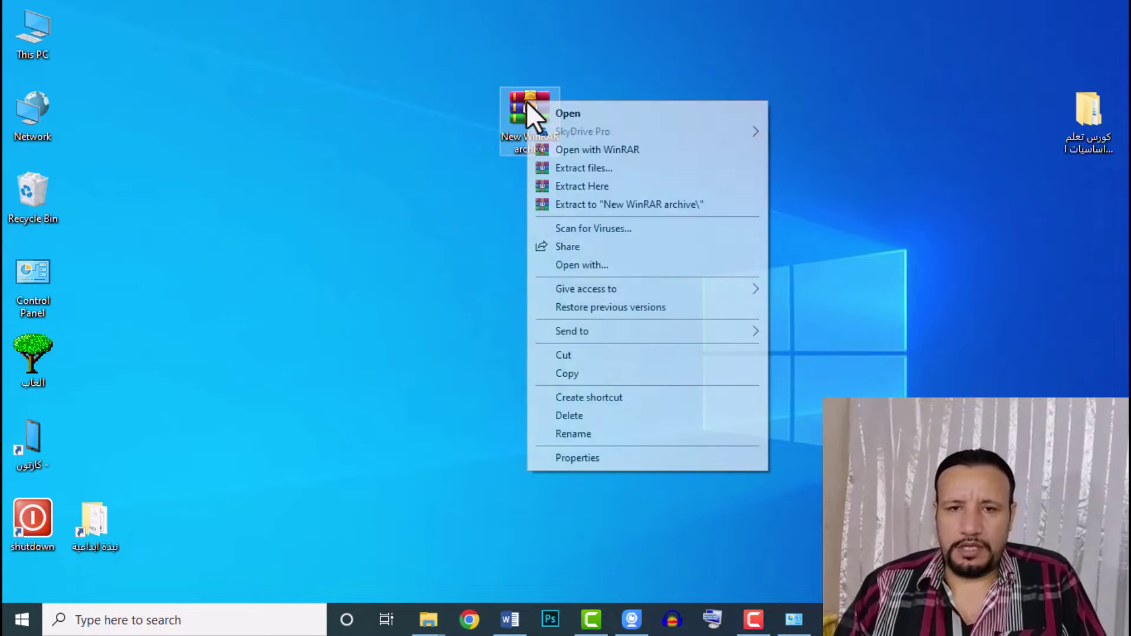
left_click(565, 415)
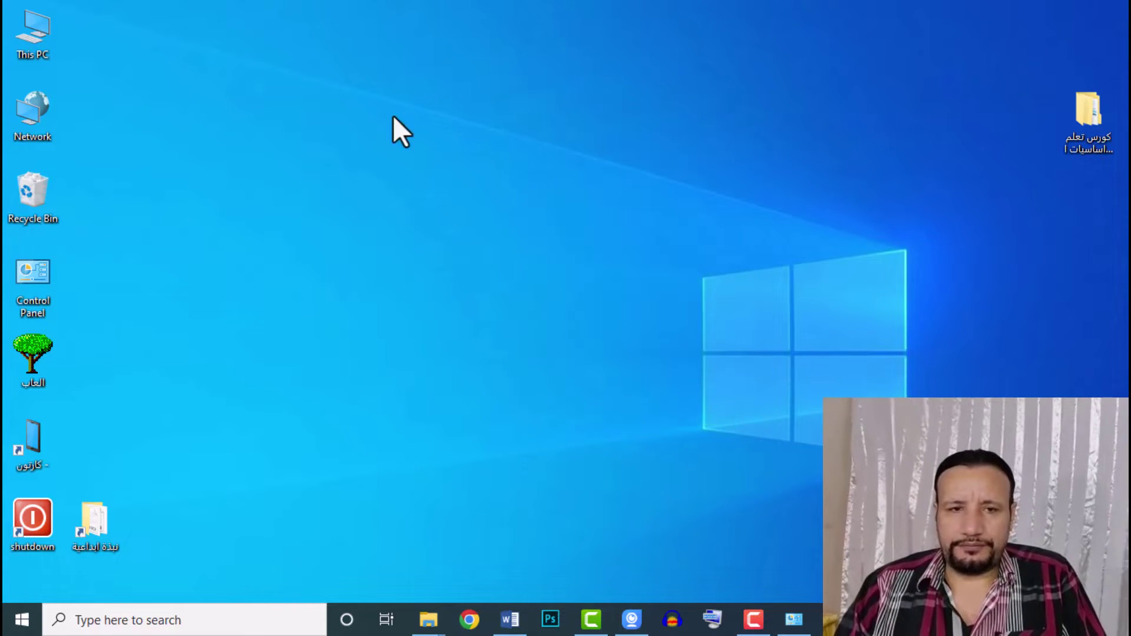
Open the Recycle Bin and display its contents as large thumbnails
double_click(42, 193)
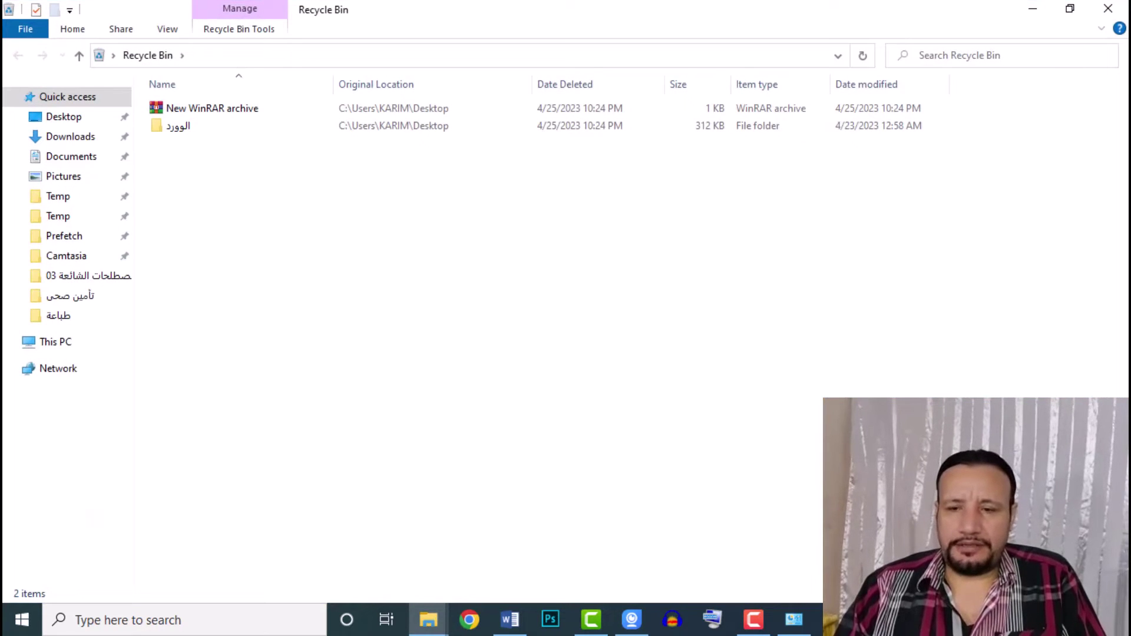
key("F10")
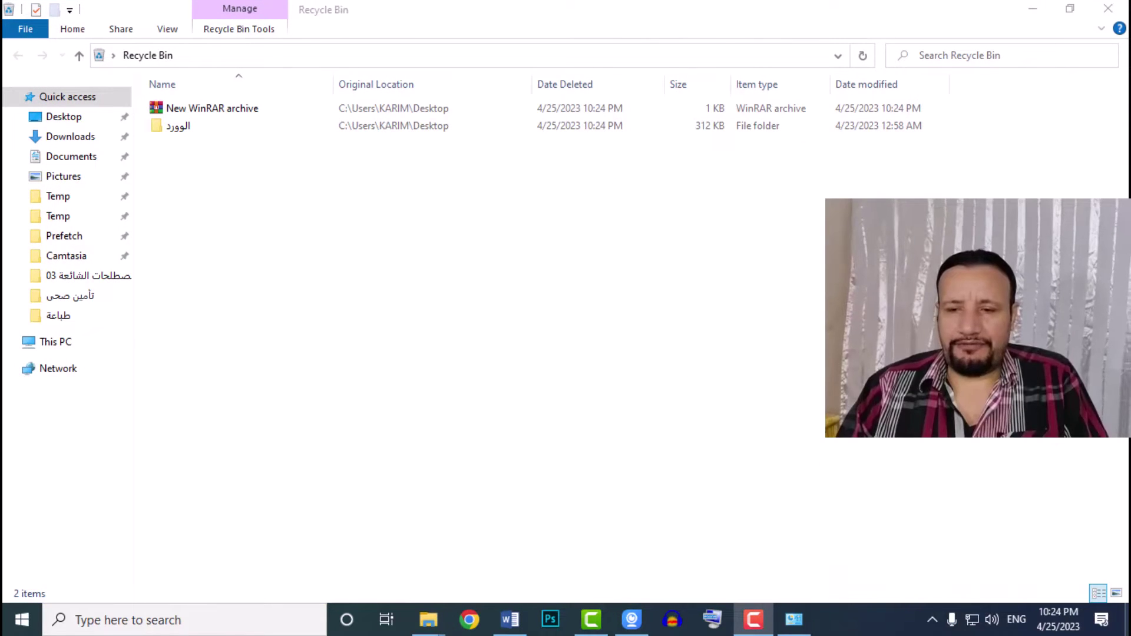
left_click(1116, 593)
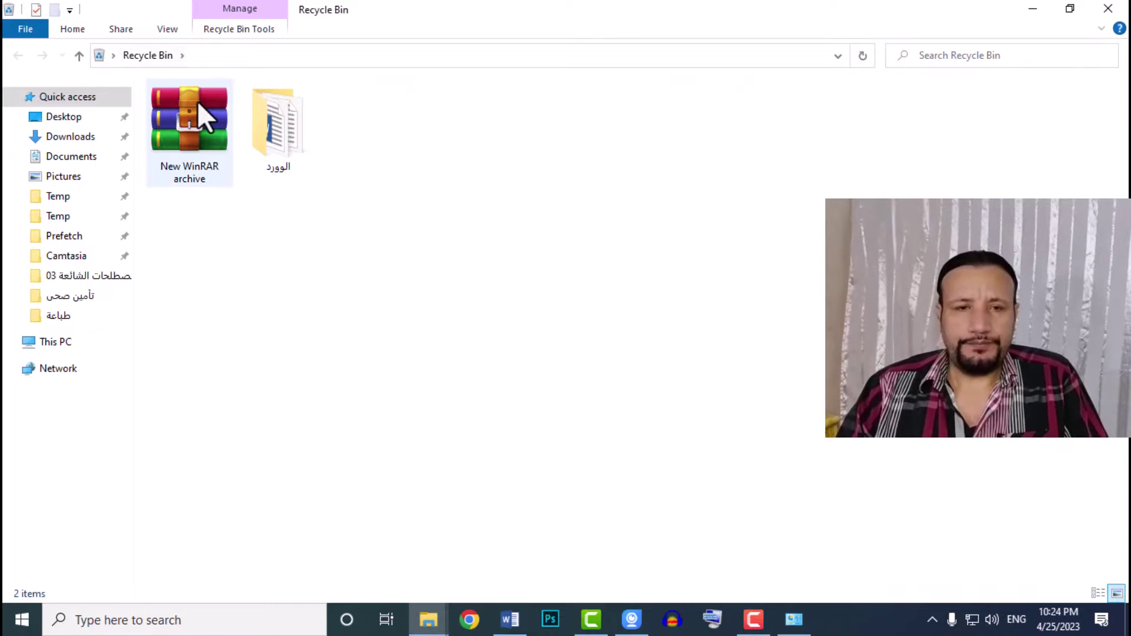
mouse_move(193, 108)
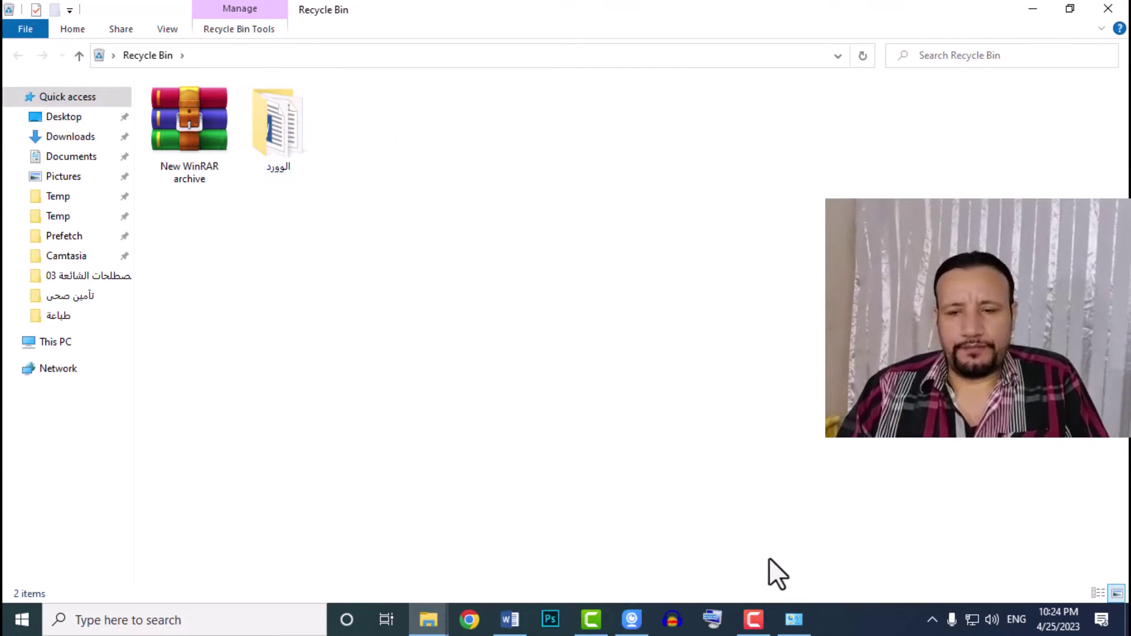
Permanently delete the New WinRAR archive file from the Recycle Bin
left_click(211, 140)
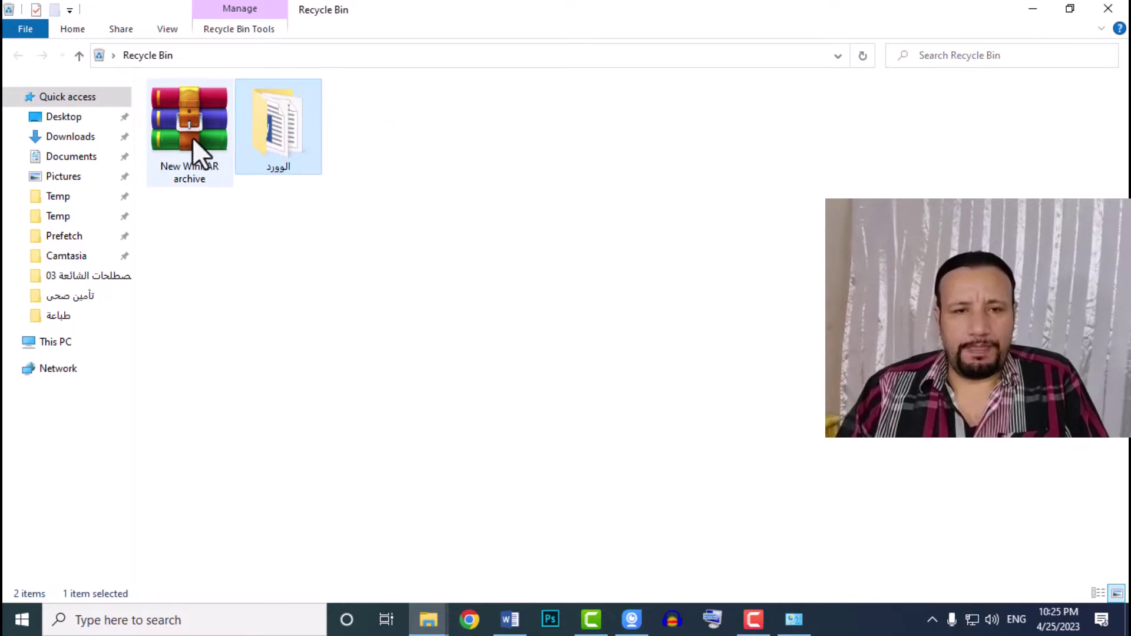
left_click(190, 135)
right_click(193, 146)
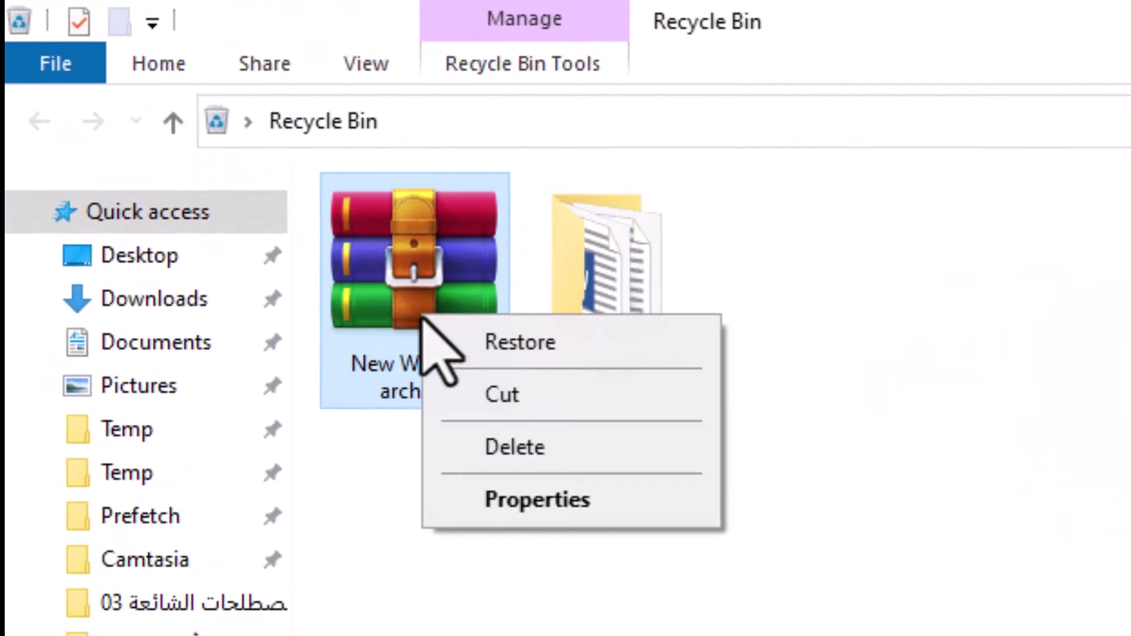
left_click(519, 448)
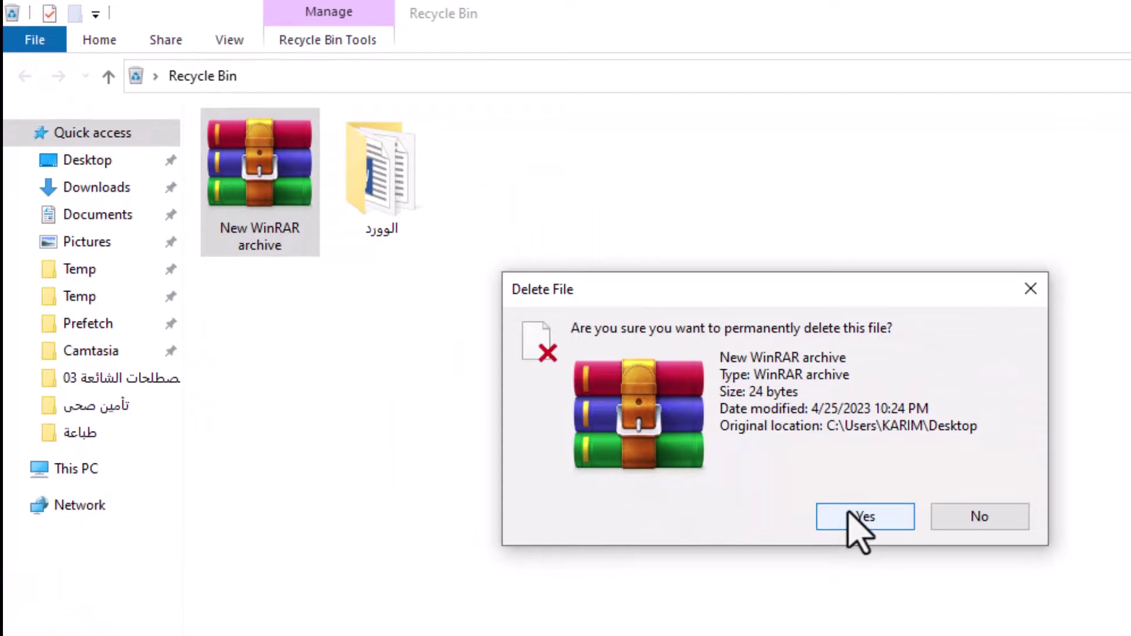
left_click(848, 513)
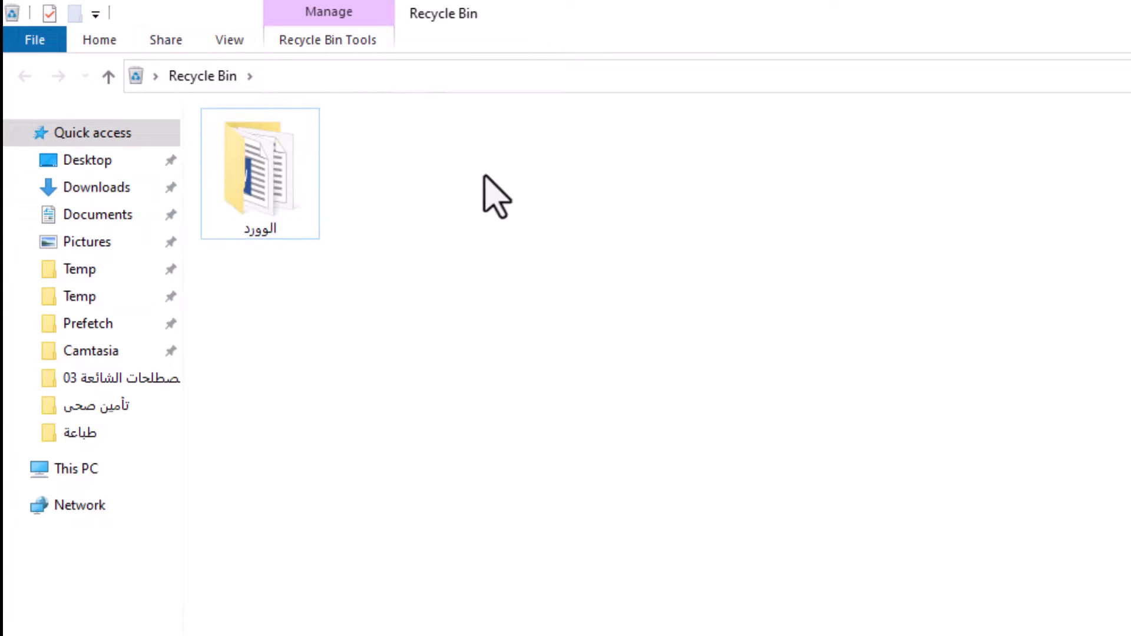
Restore the الوورد folder from the Recycle Bin to the desktop and close the bin
right_click(246, 178)
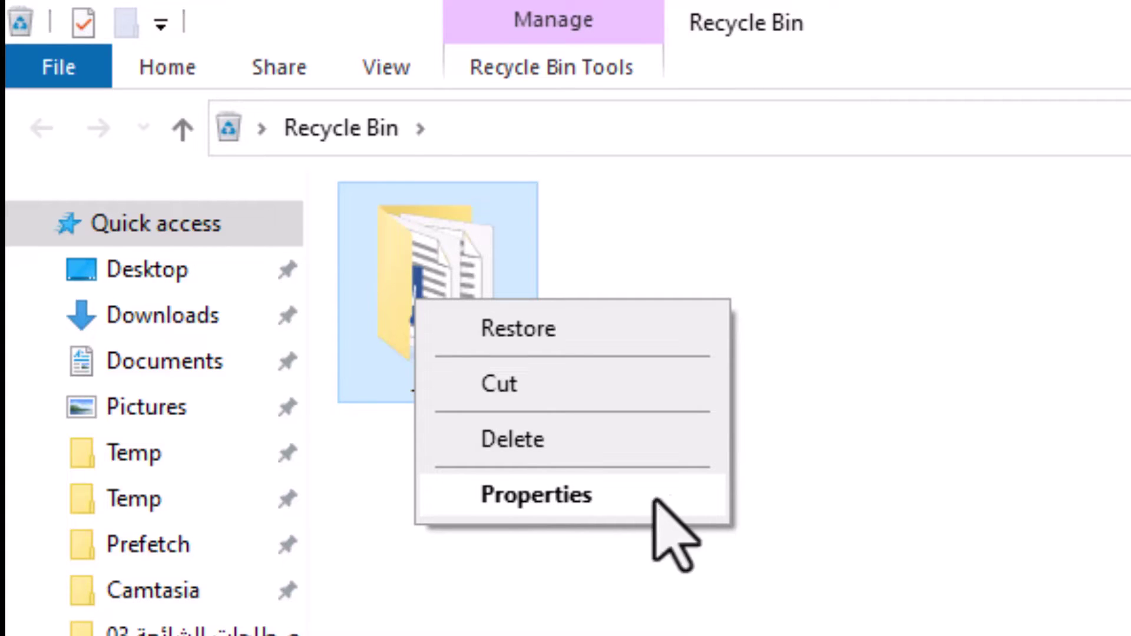
left_click(566, 334)
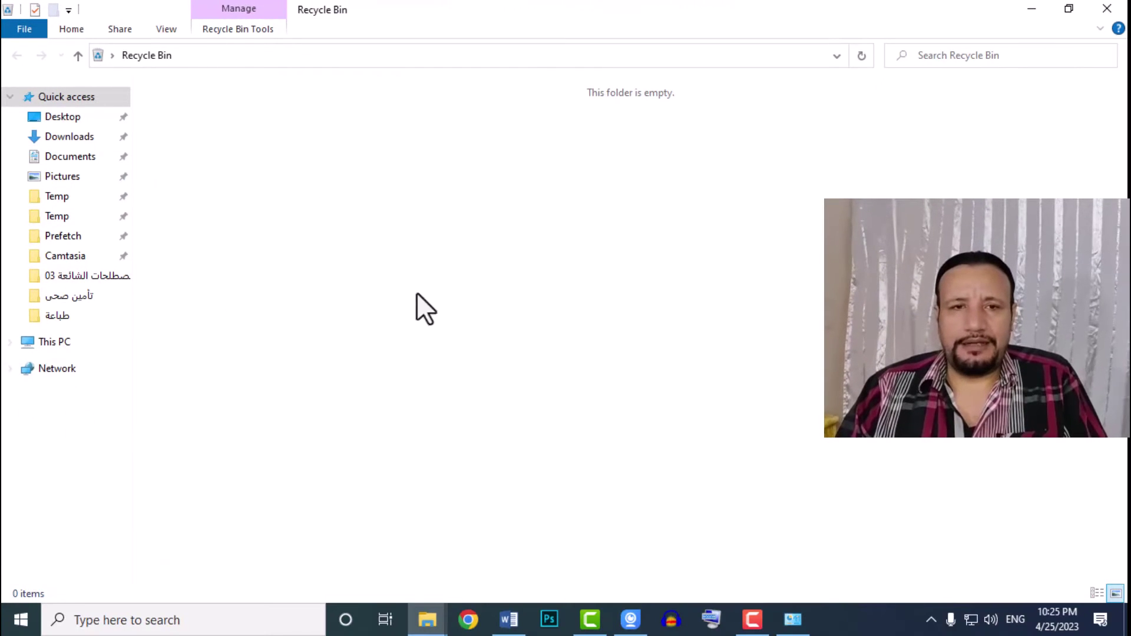
left_click(1107, 9)
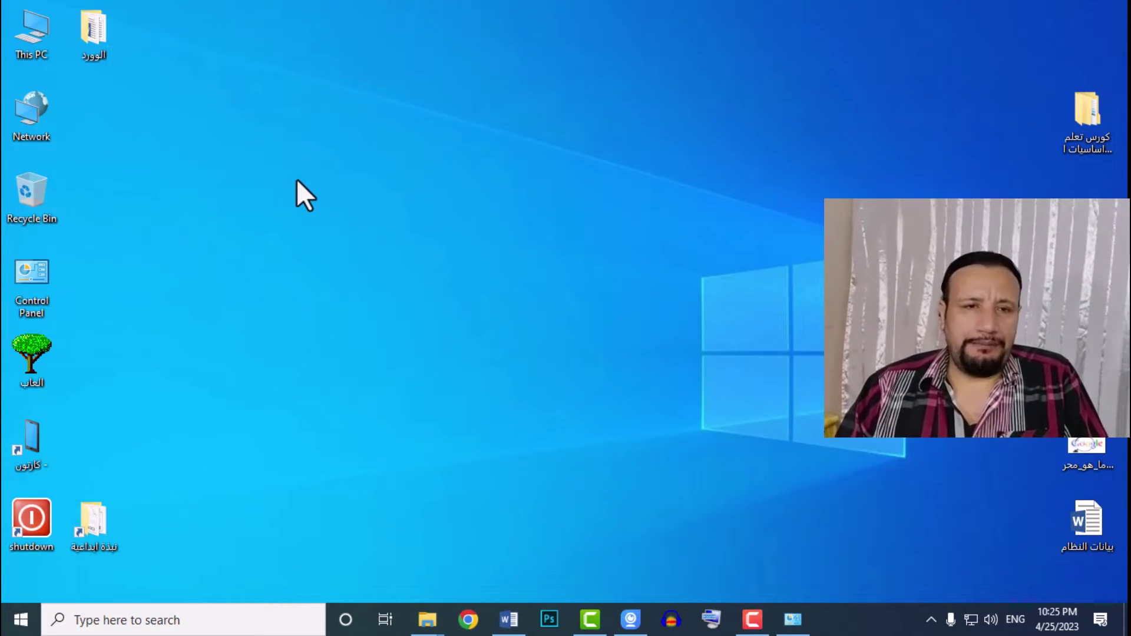
Move the الوورد folder back and forth across the desktop, ending directly above the كورس تعلم اساسيات folder
mouse_move(101, 36)
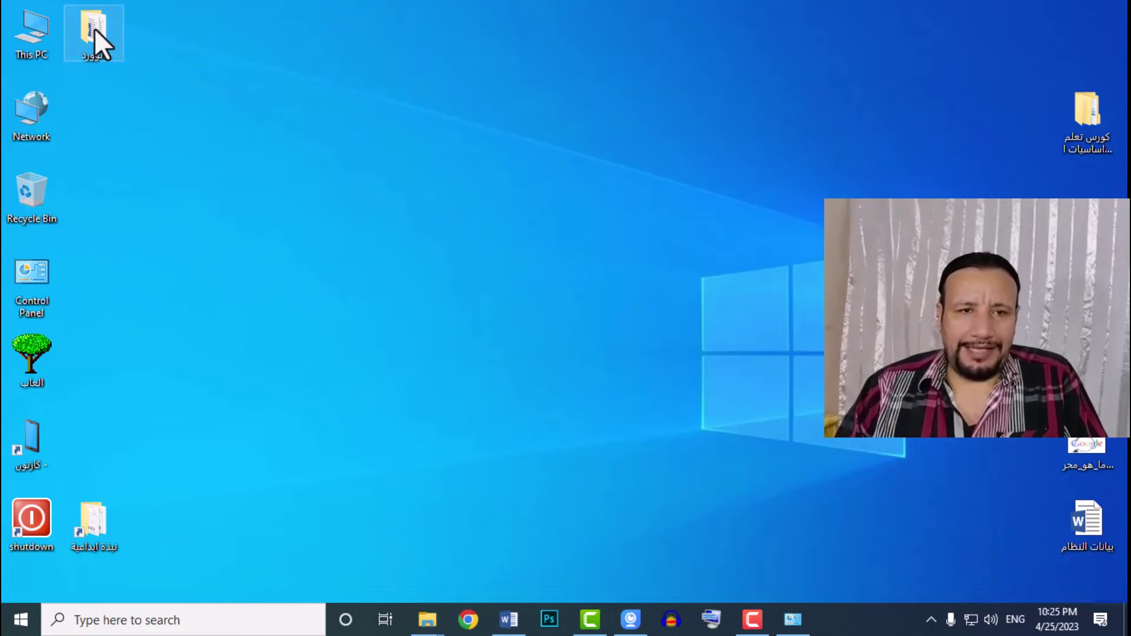
left_click(93, 38)
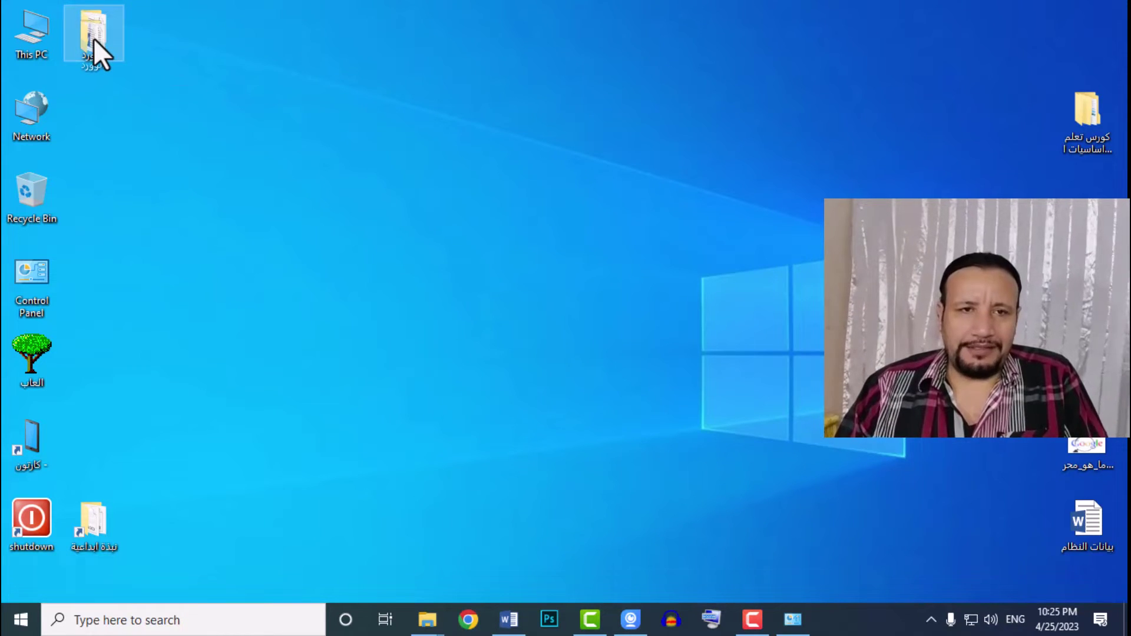
left_click_drag(94, 38, 1087, 231)
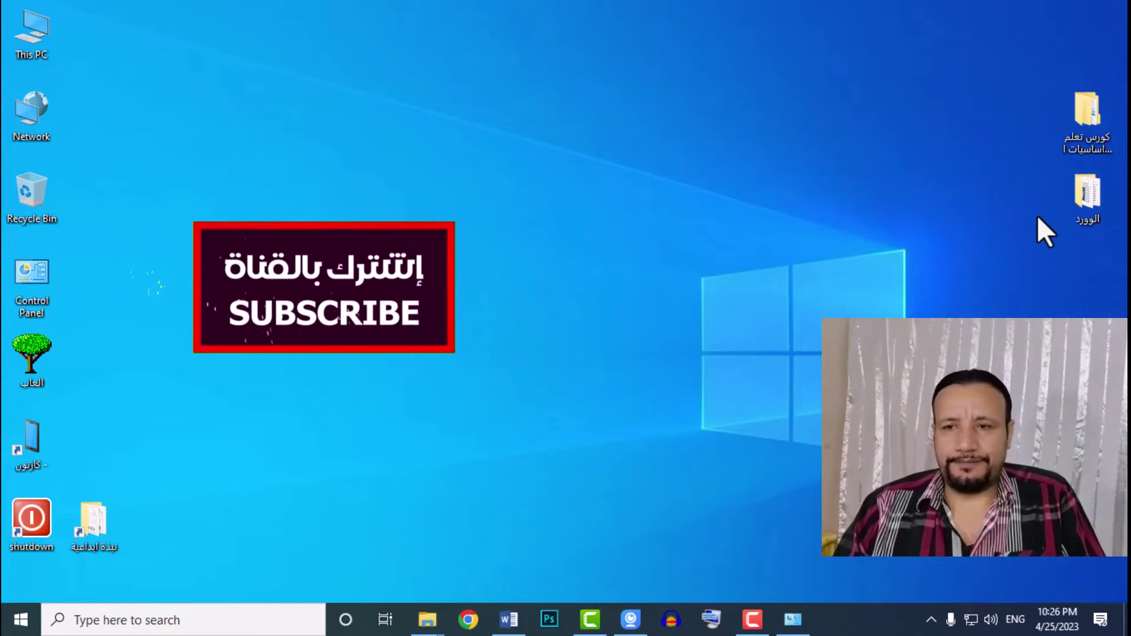
mouse_move(1093, 186)
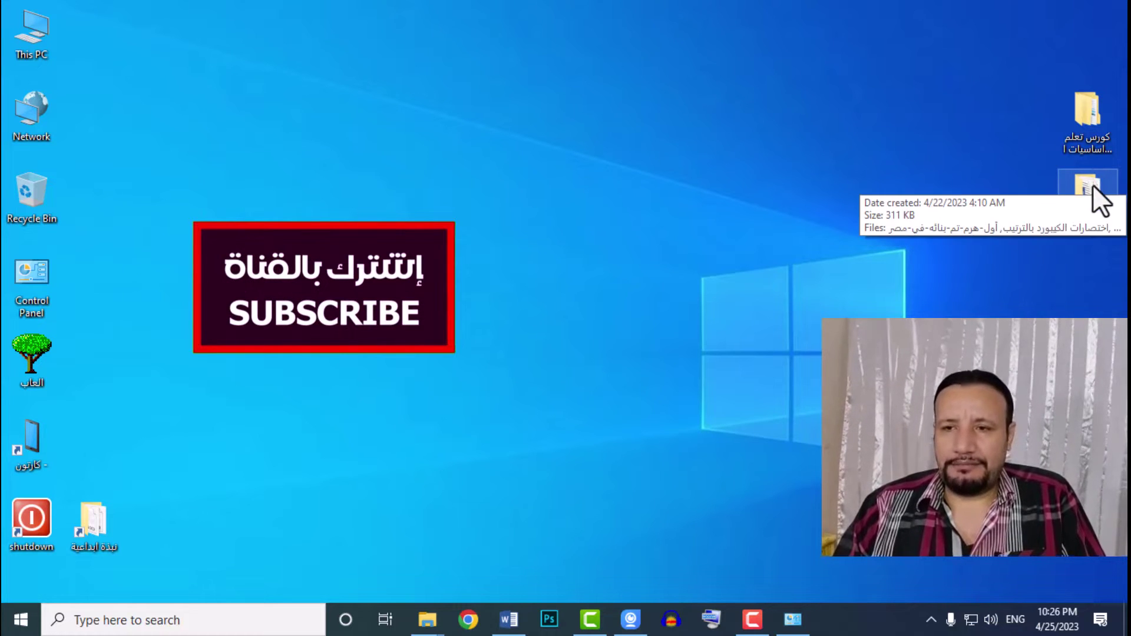
left_click_drag(1093, 184, 114, 30)
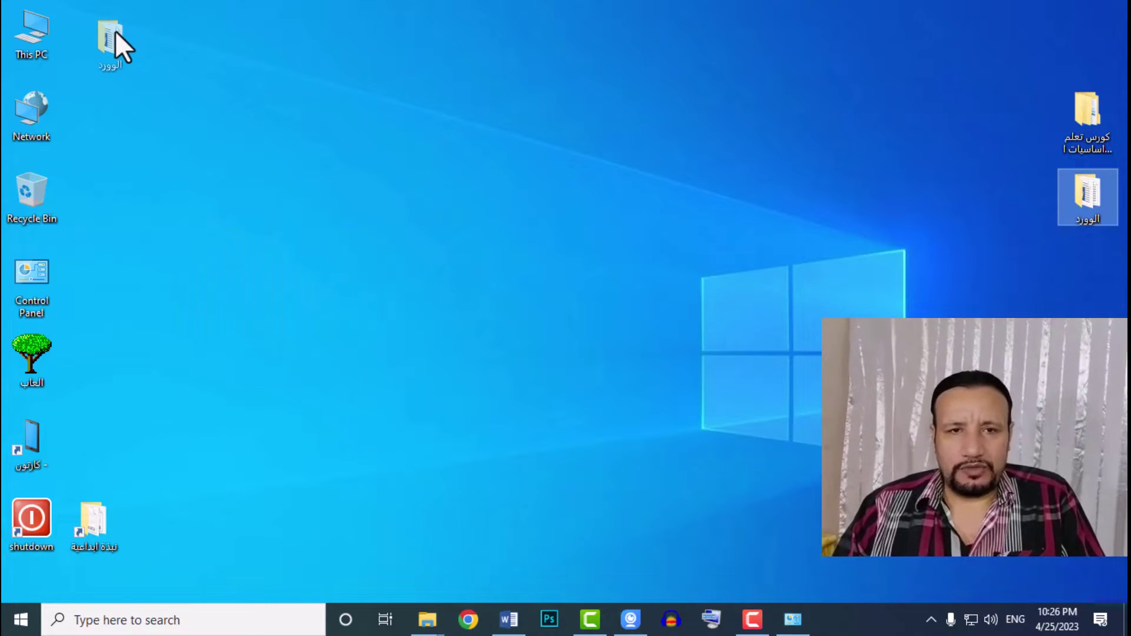
left_click_drag(115, 31, 114, 31)
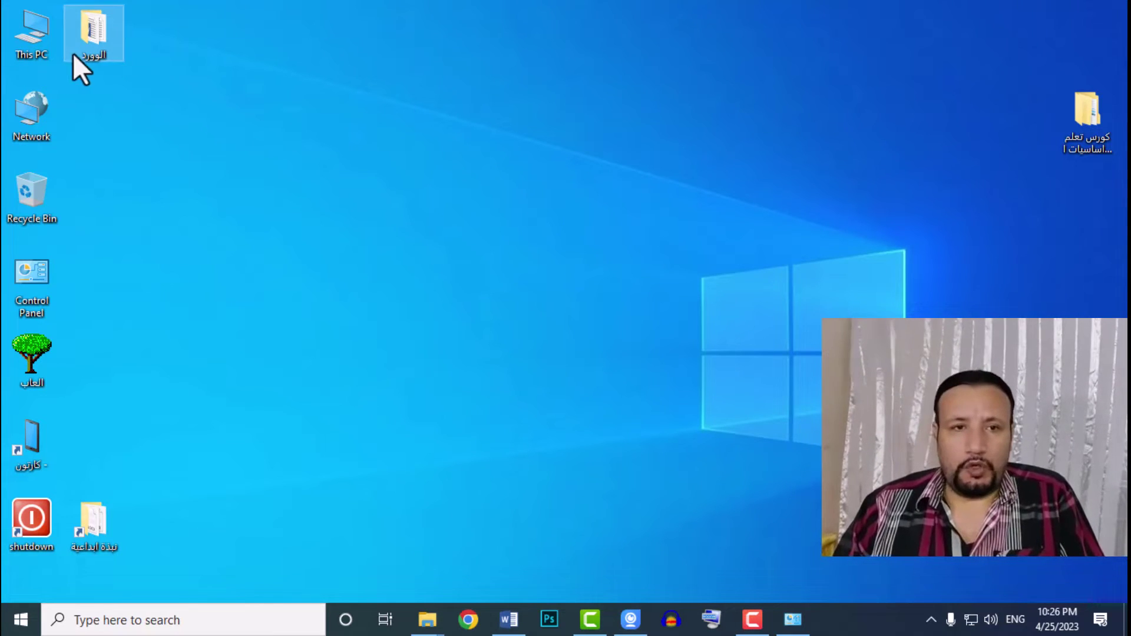
left_click_drag(88, 27, 1084, 37)
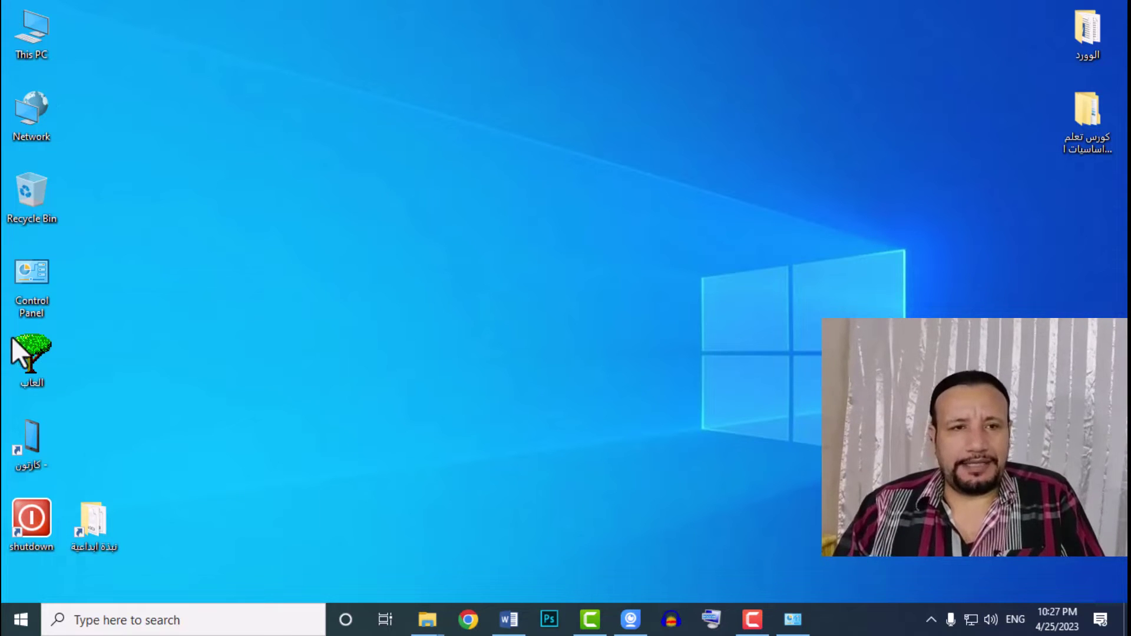
Move the shutdown shortcut to mid-desktop and back to its original place, viewing the Start menu's Power entry in between
left_click_drag(39, 522, 412, 194)
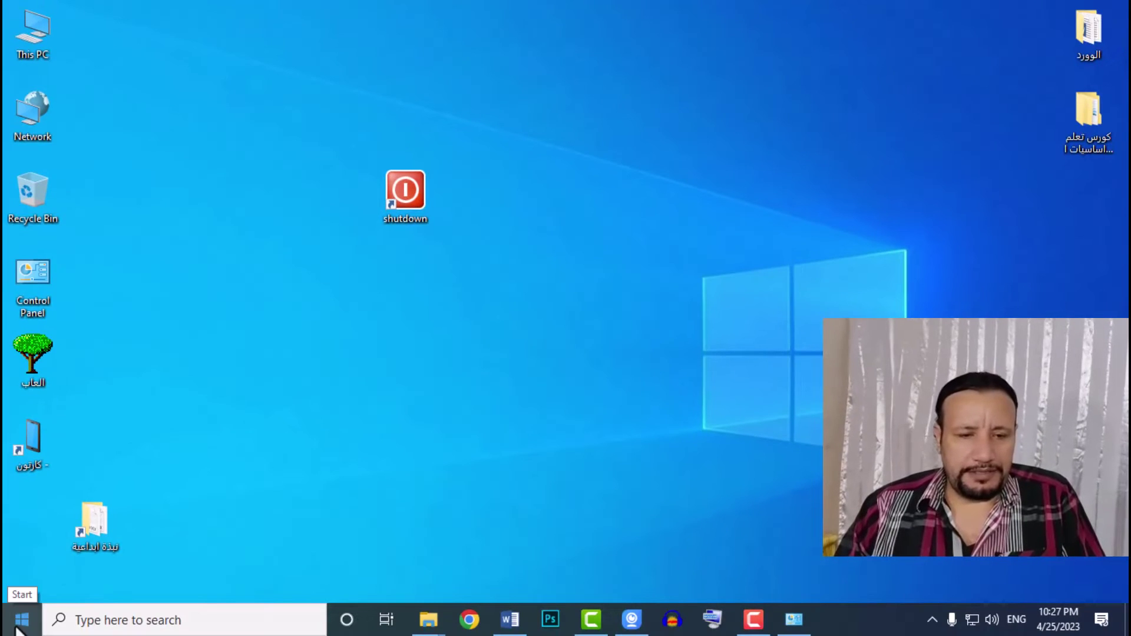
left_click(19, 623)
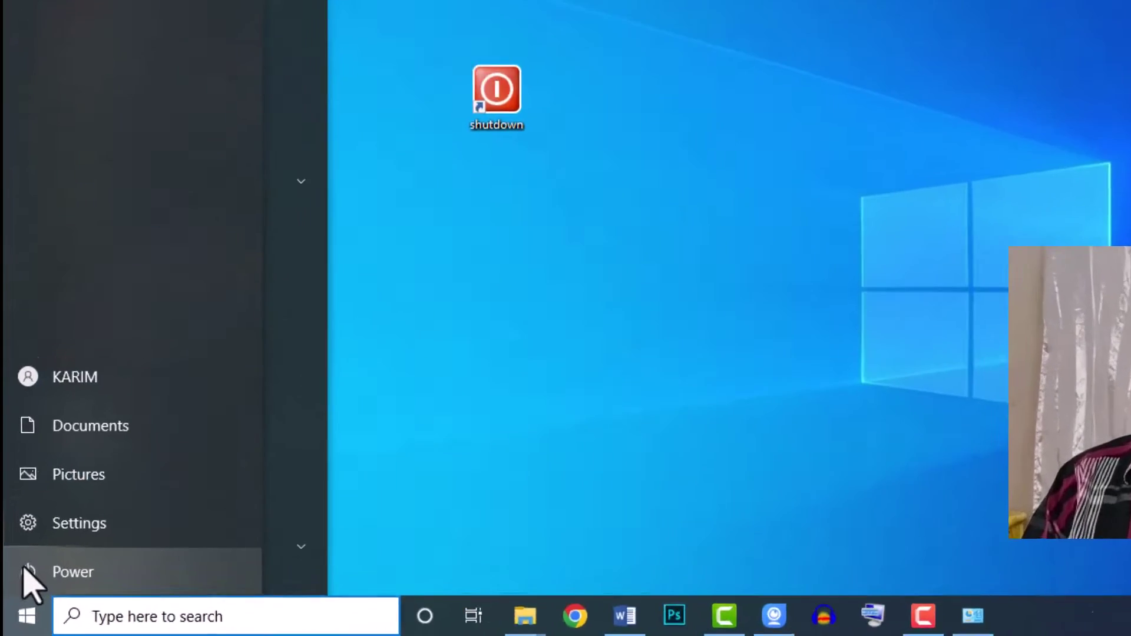
left_click(19, 580)
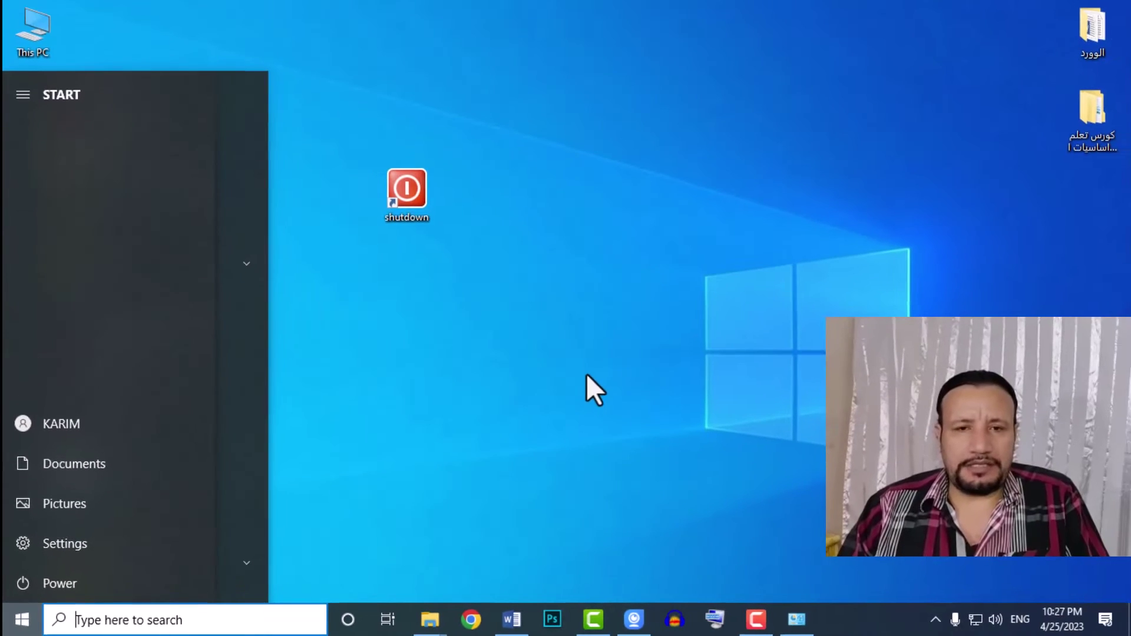
left_click(1090, 124)
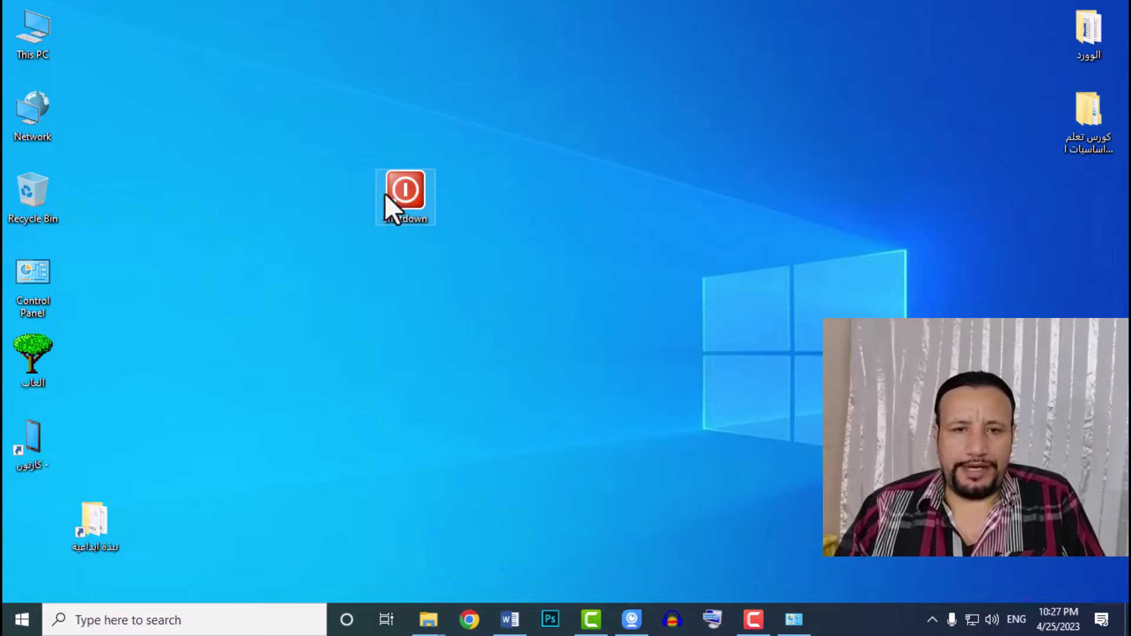
left_click_drag(394, 198, 122, 473)
left_click_drag(31, 498, 31, 504)
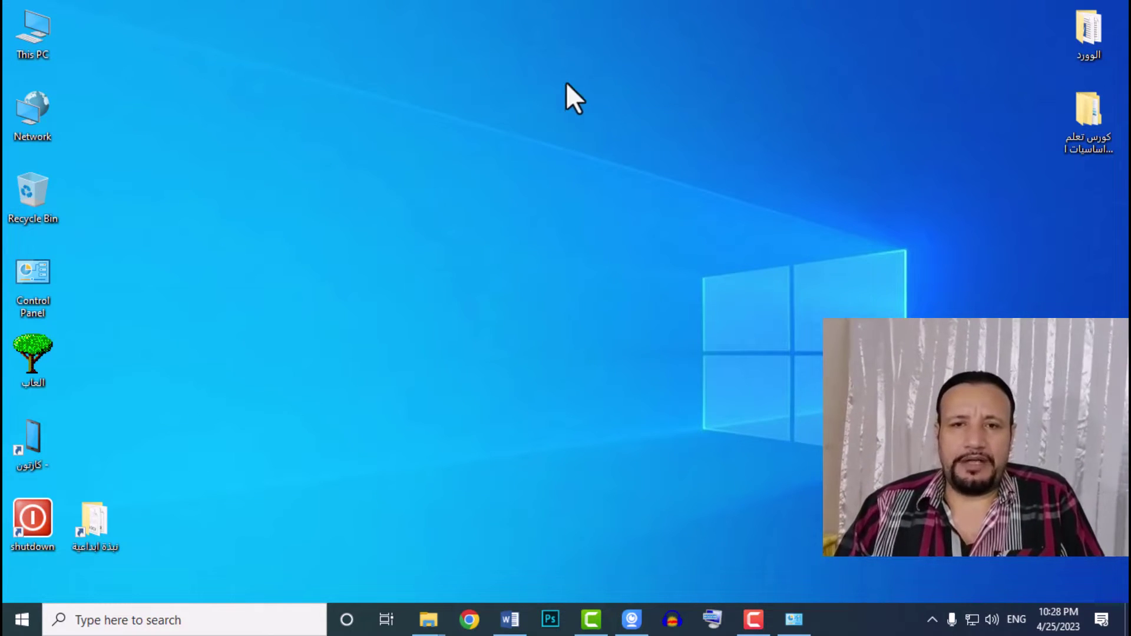
Create a new folder on the desktop and keep its default name New folder
right_click(513, 82)
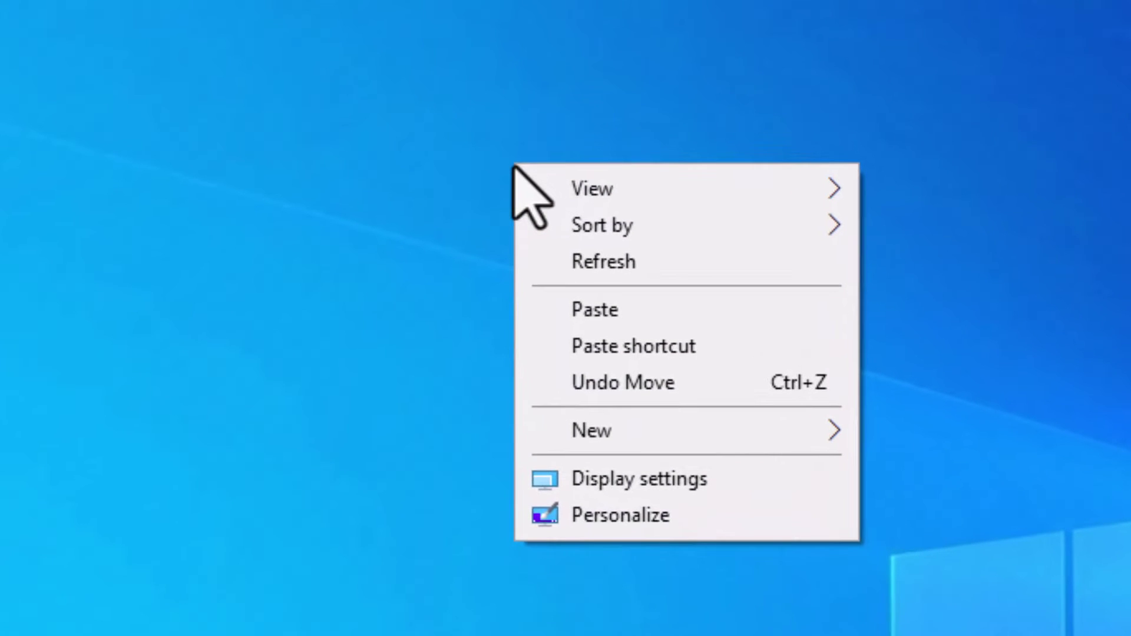
mouse_move(602, 429)
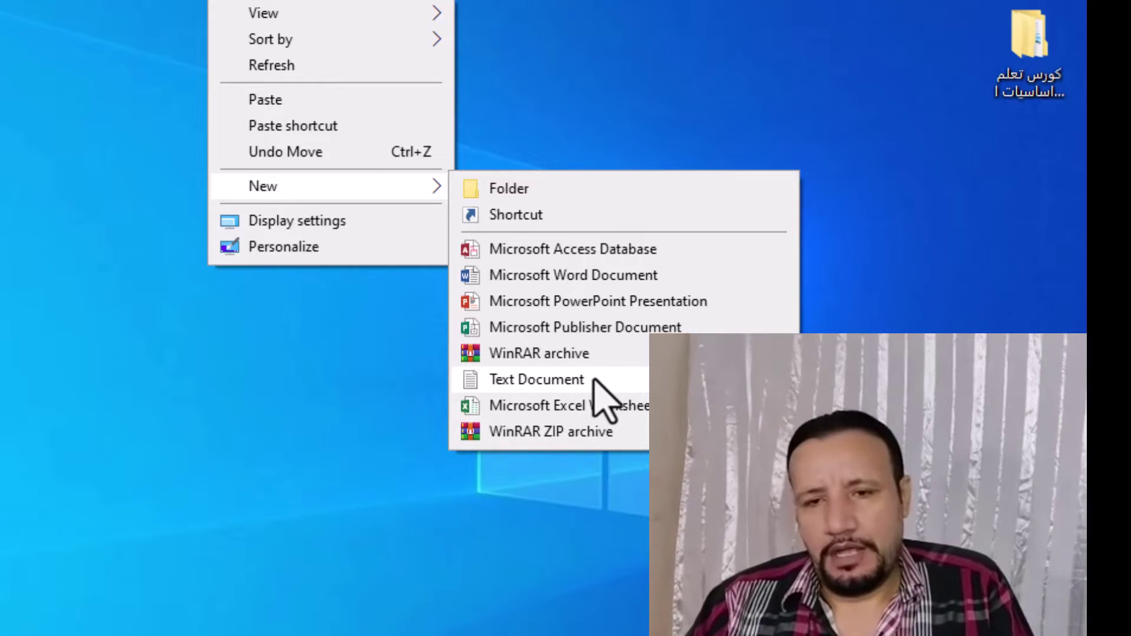
left_click(508, 190)
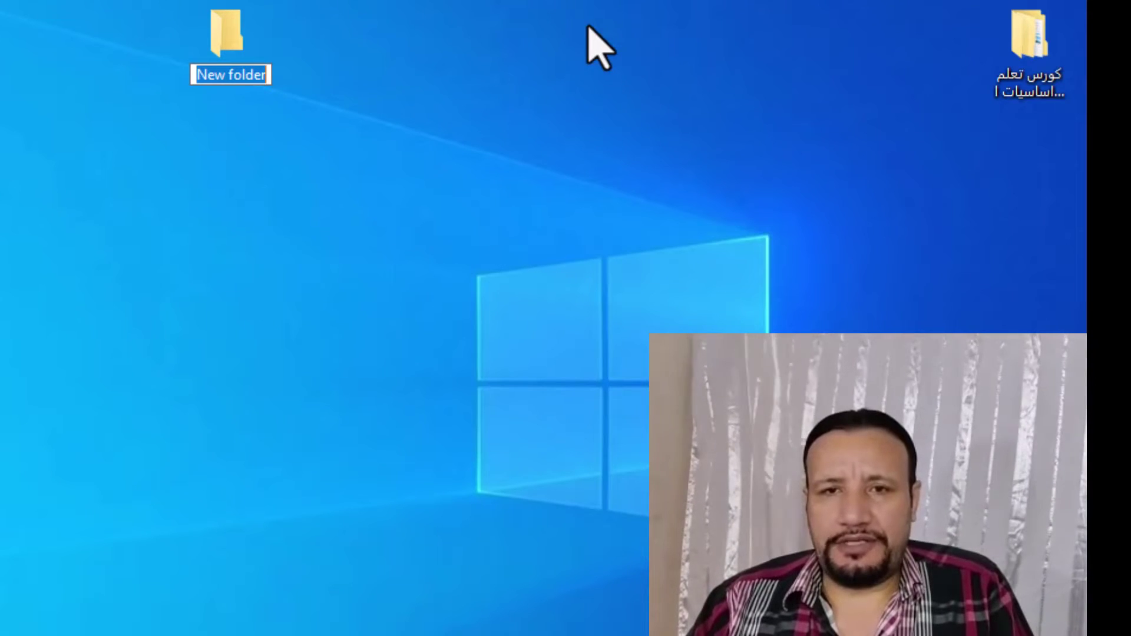
key("Return")
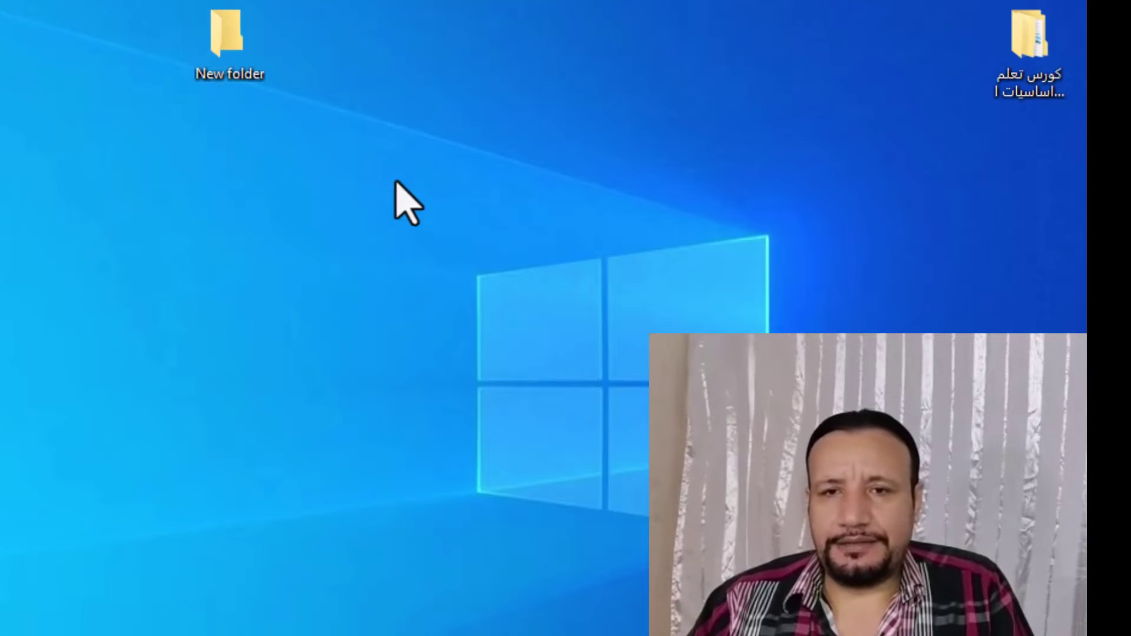
View the Send to destinations for the desktop's New folder and rename the folder as vjhhvg
right_click(237, 54)
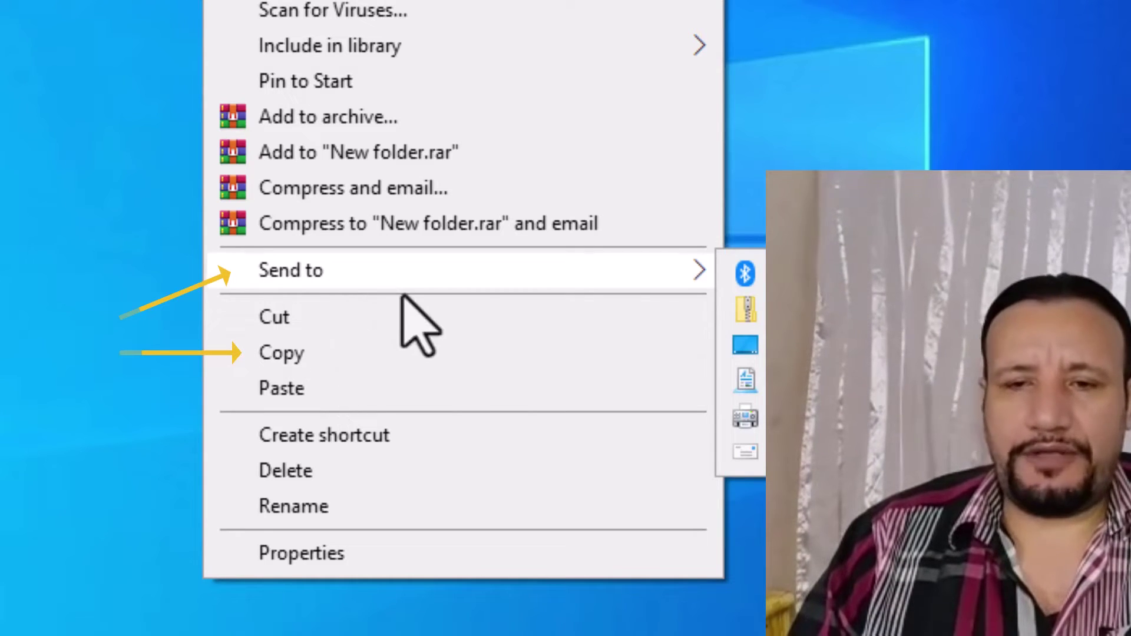
mouse_move(606, 274)
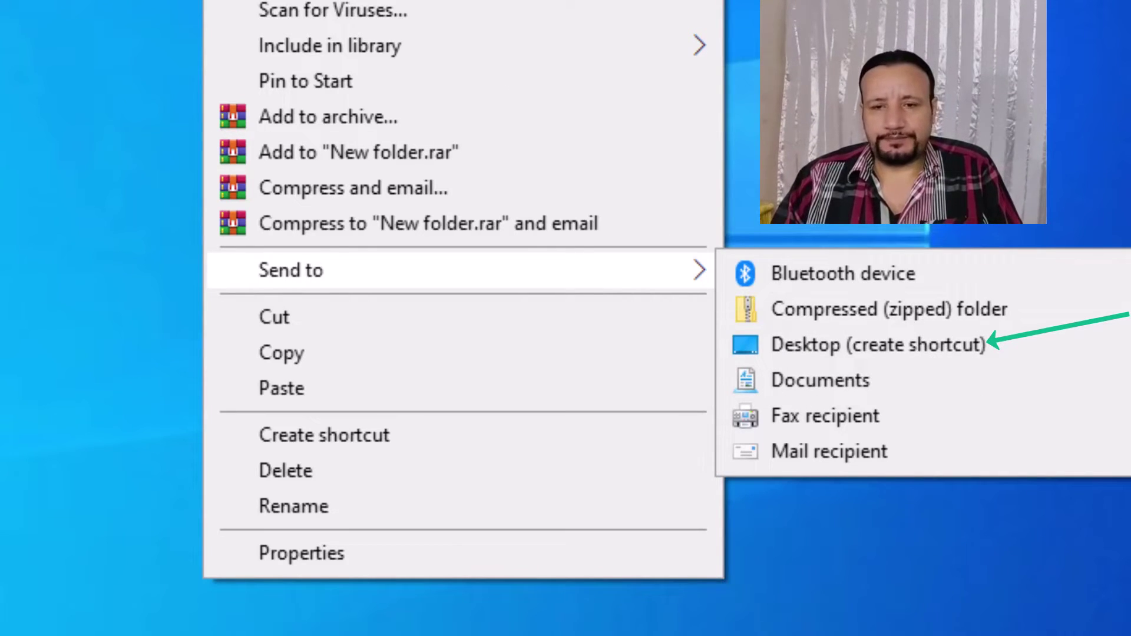
left_click(259, 508)
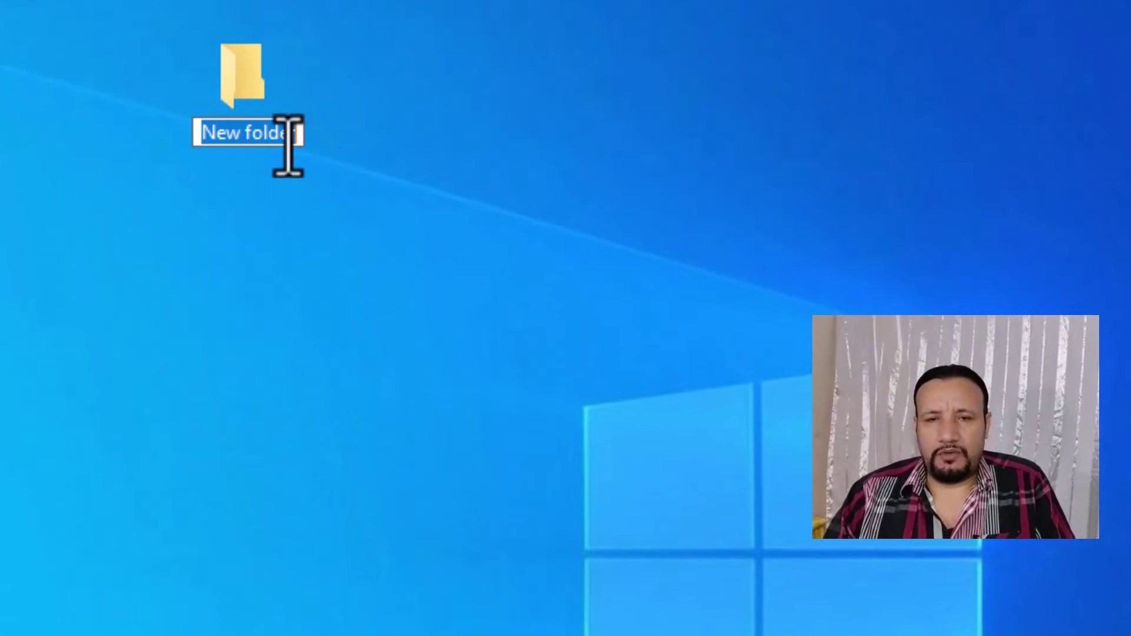
type("vjhhvg")
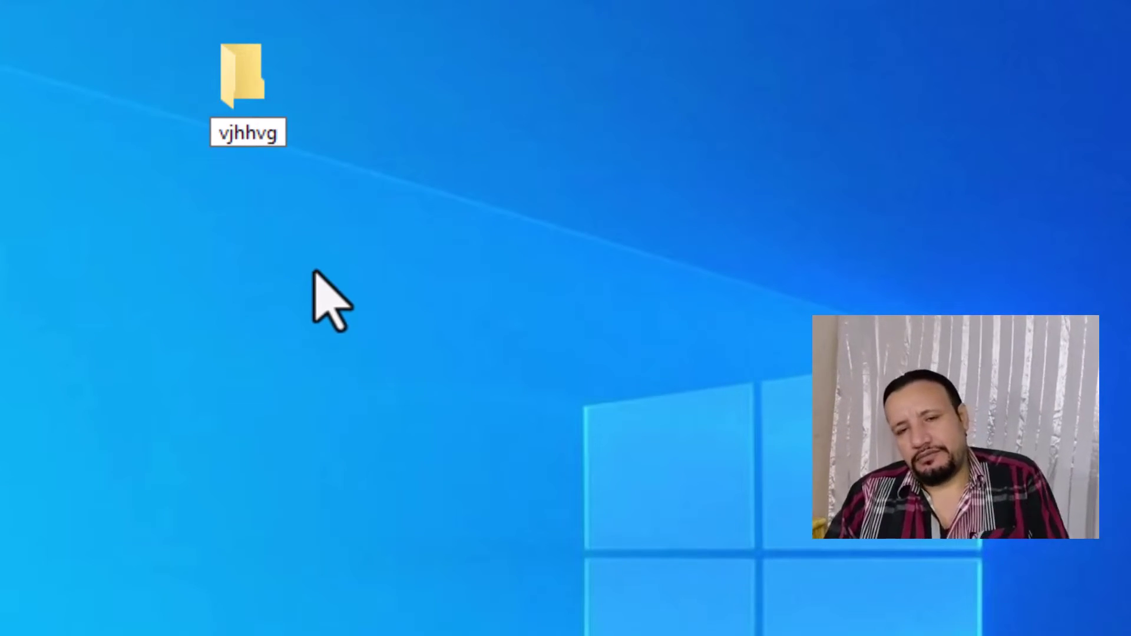
key("Return")
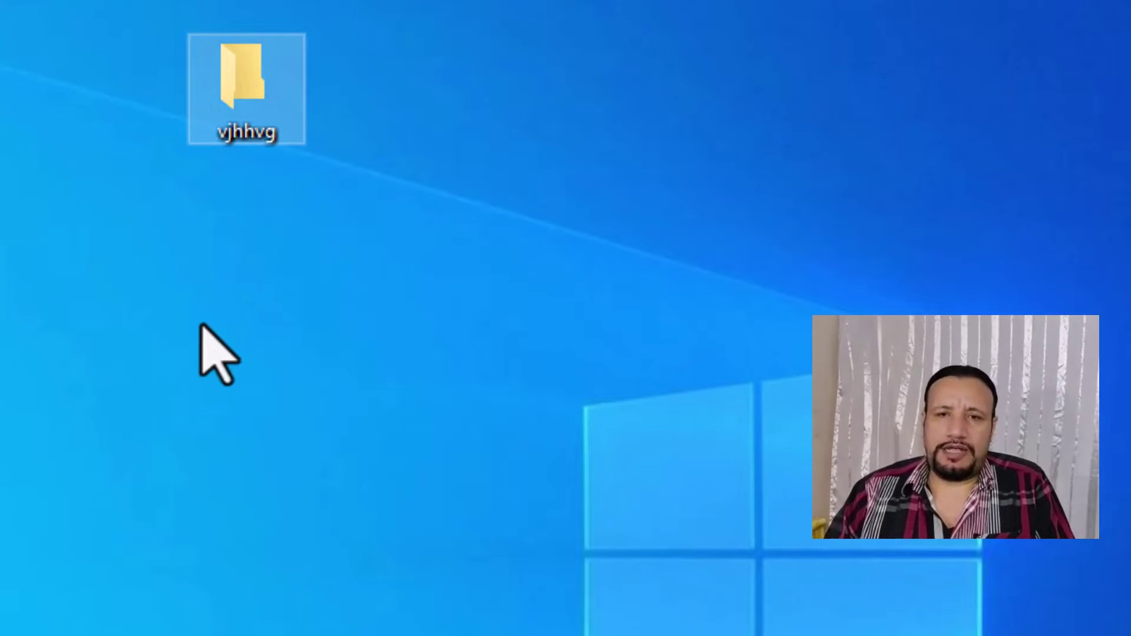
left_click(293, 266)
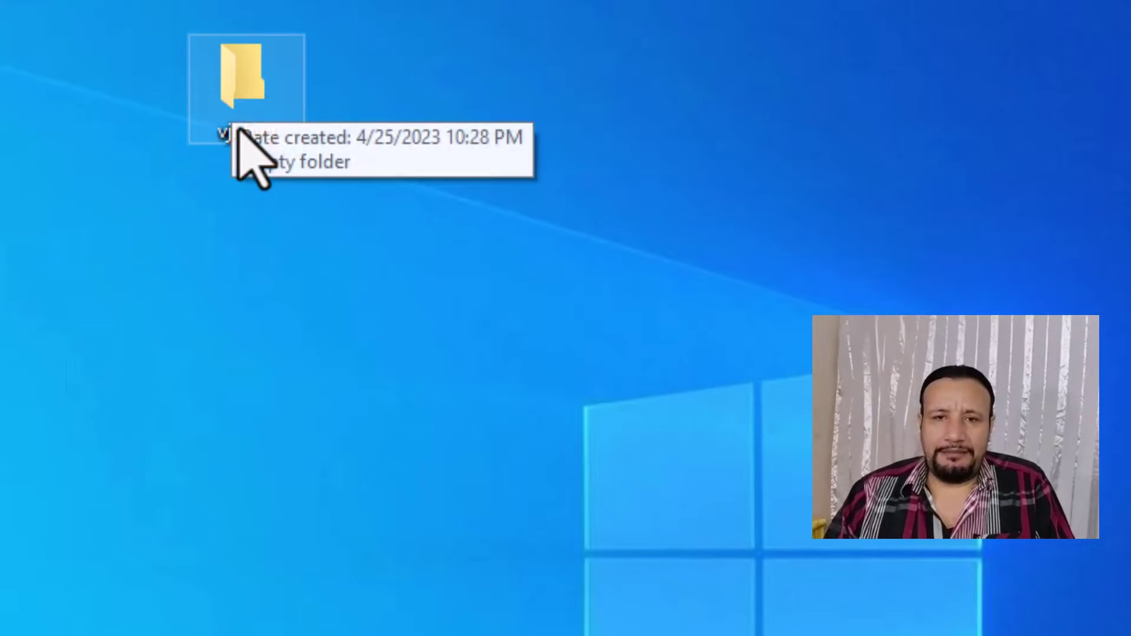
Rename the vjhhvg folder on the desktop with an Arabic first name and deselect it
left_click(239, 101)
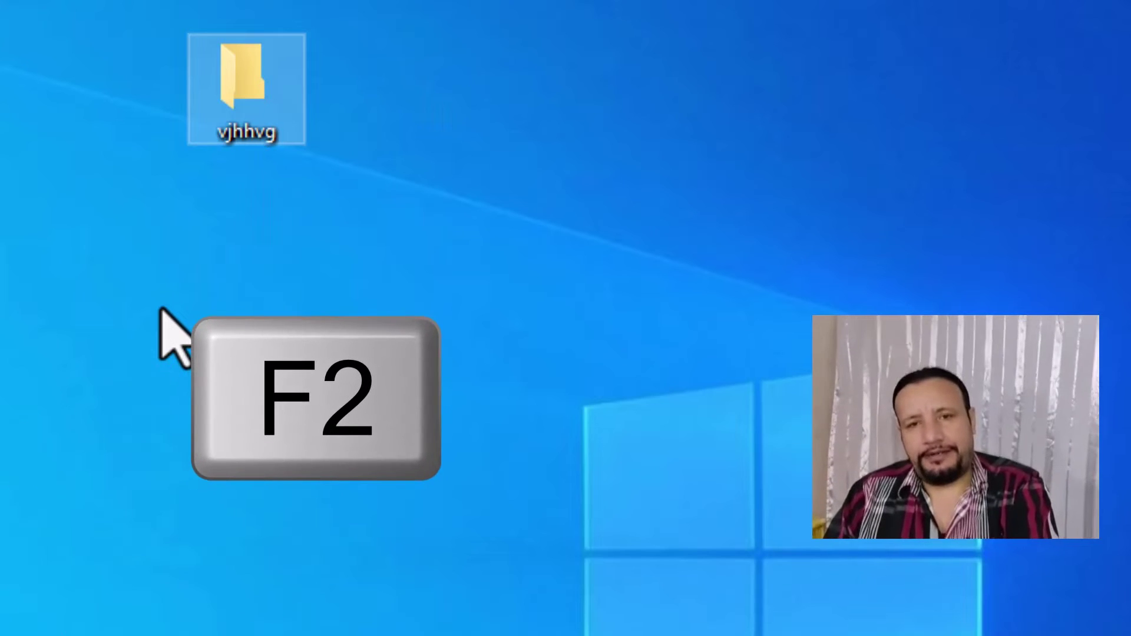
key("F2")
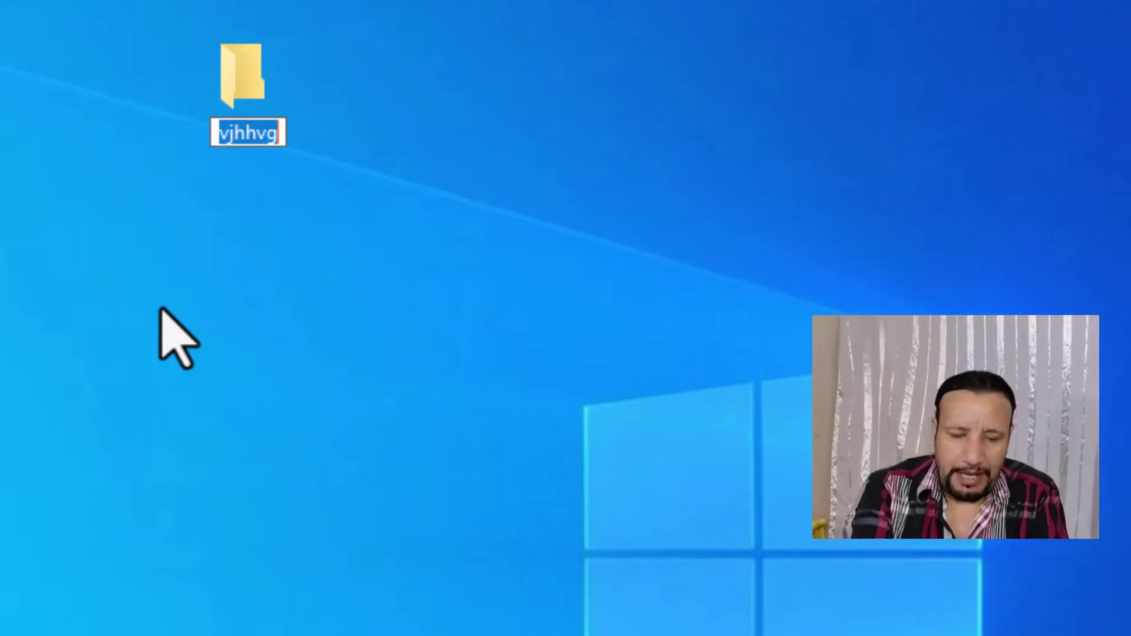
type("مج")
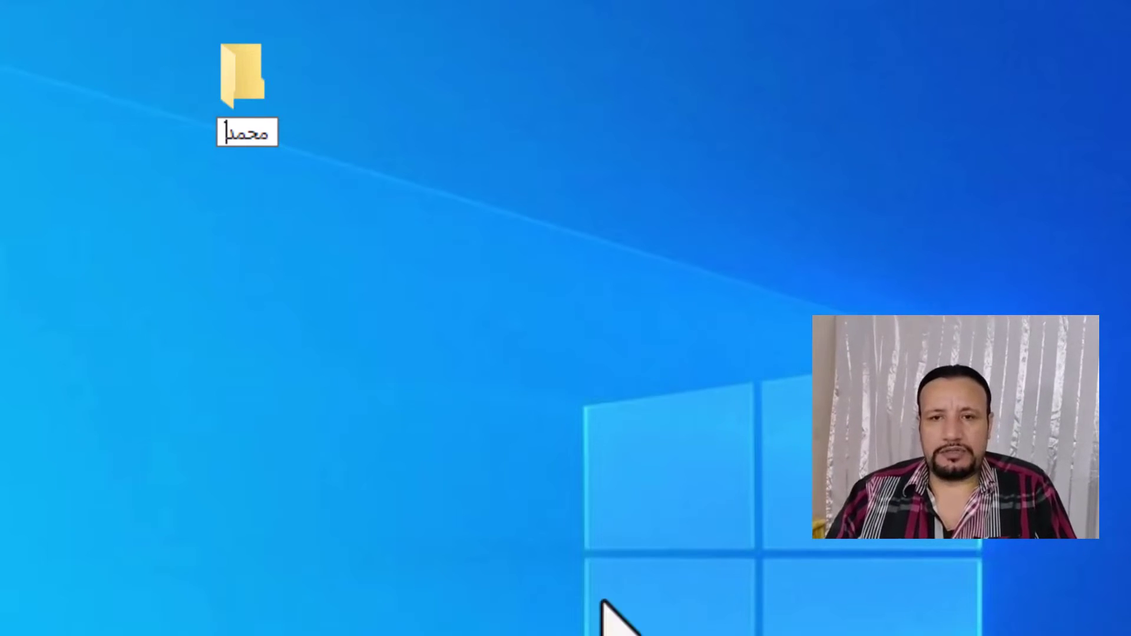
key("Return")
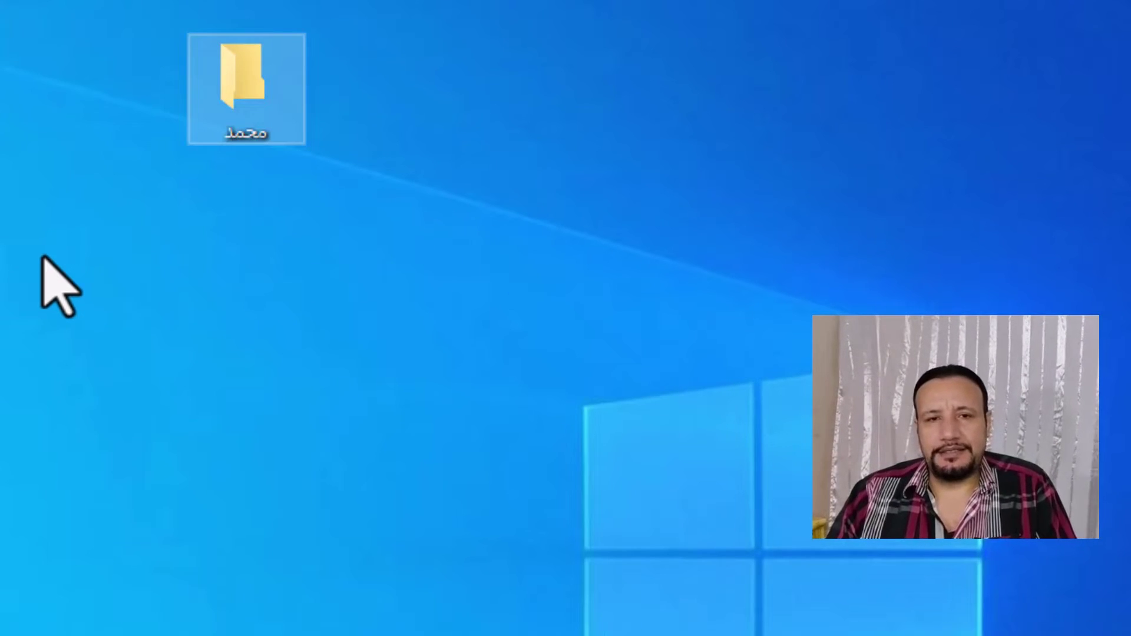
left_click(518, 242)
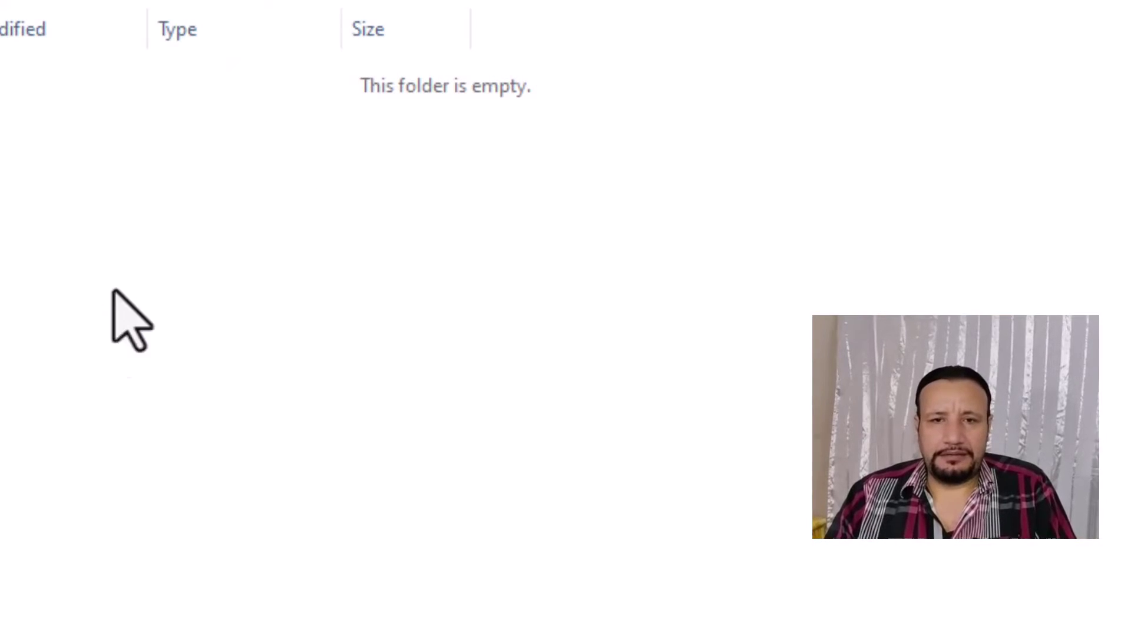
Create a text document with the default name New Text Document inside the renamed folder and close the folder window
right_click(167, 316)
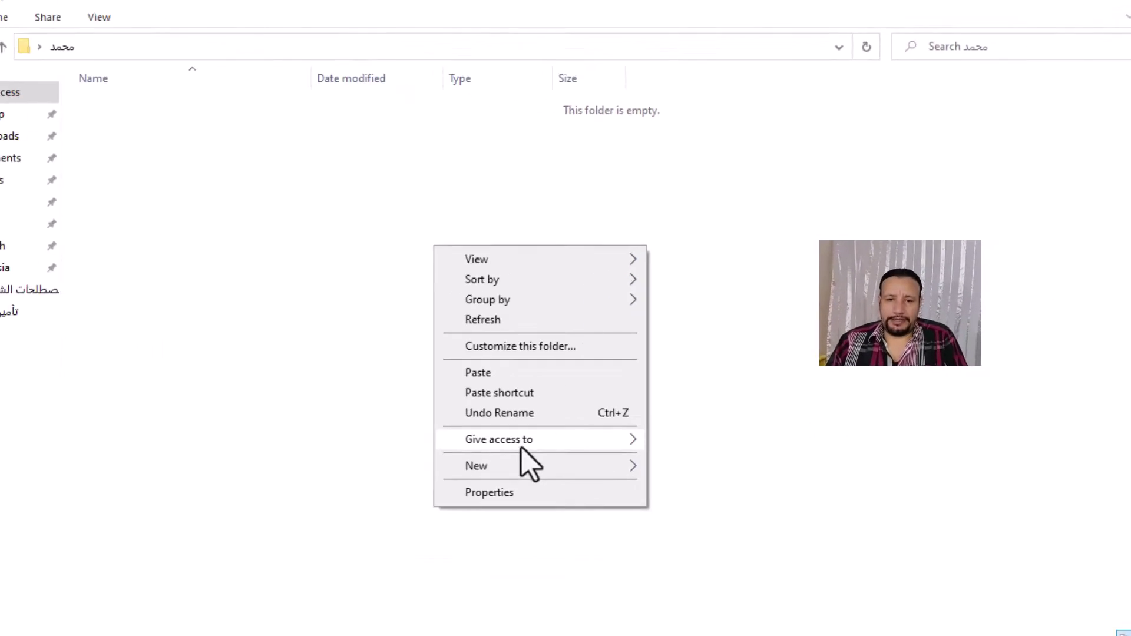
mouse_move(549, 432)
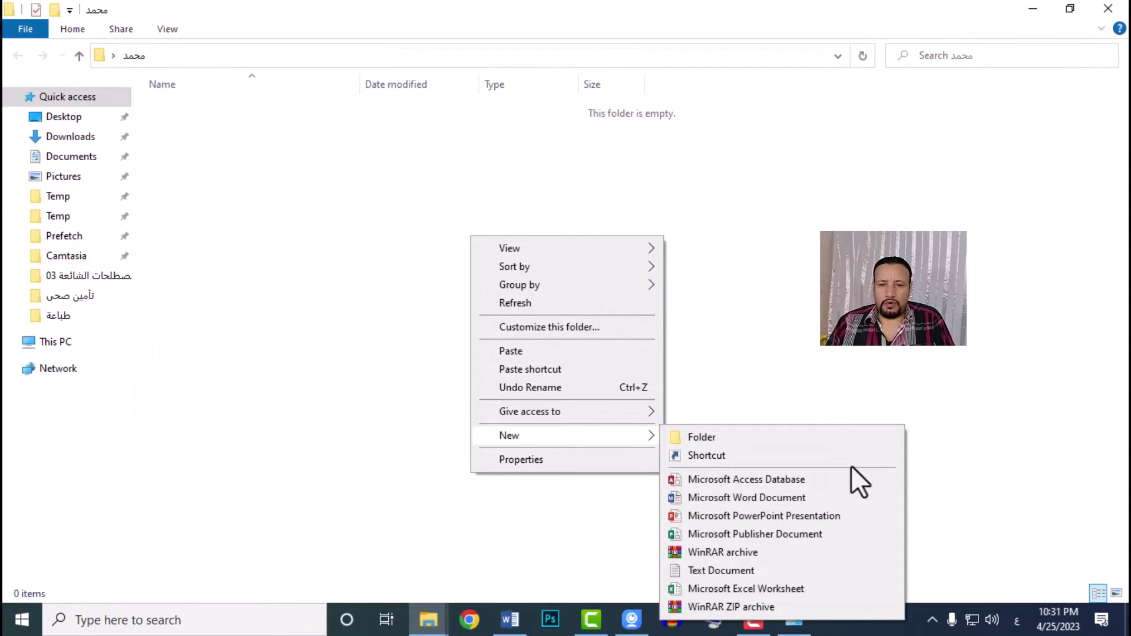
left_click(737, 570)
left_click(406, 203)
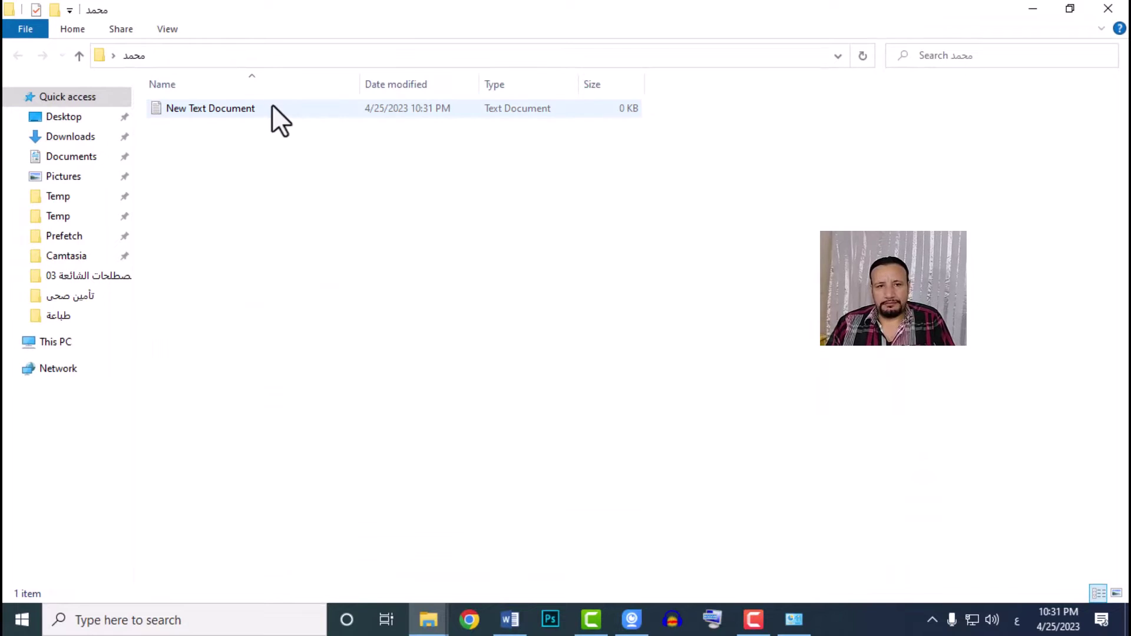
left_click(1122, 7)
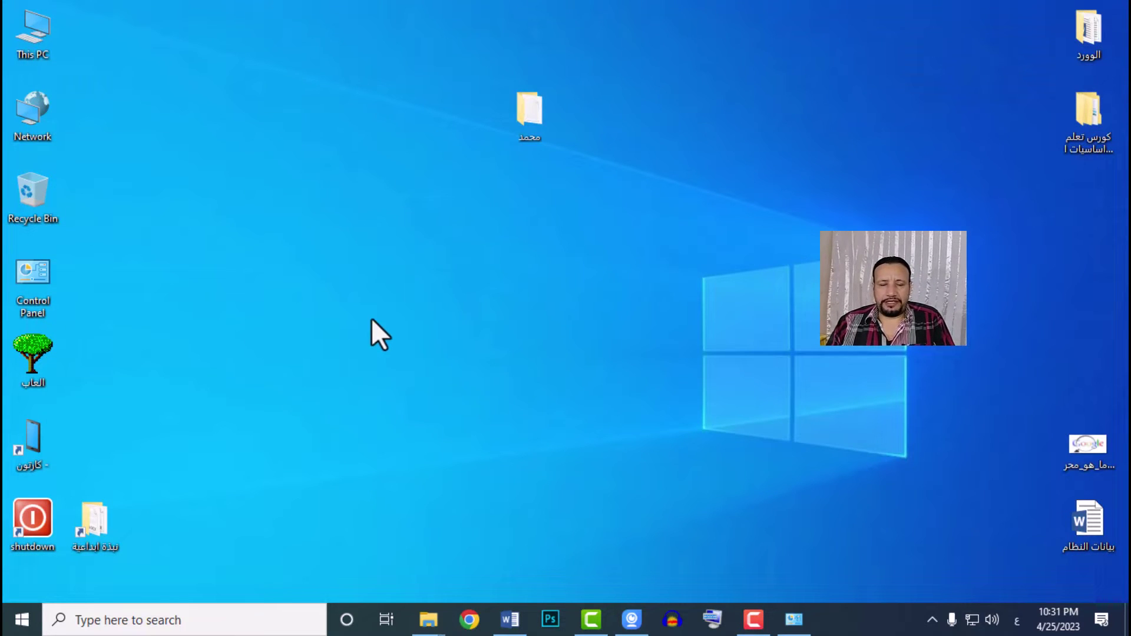
Open New Text Document from the desktop folder in Notepad, leaving it minimized with the folder window closed
double_click(534, 112)
double_click(210, 109)
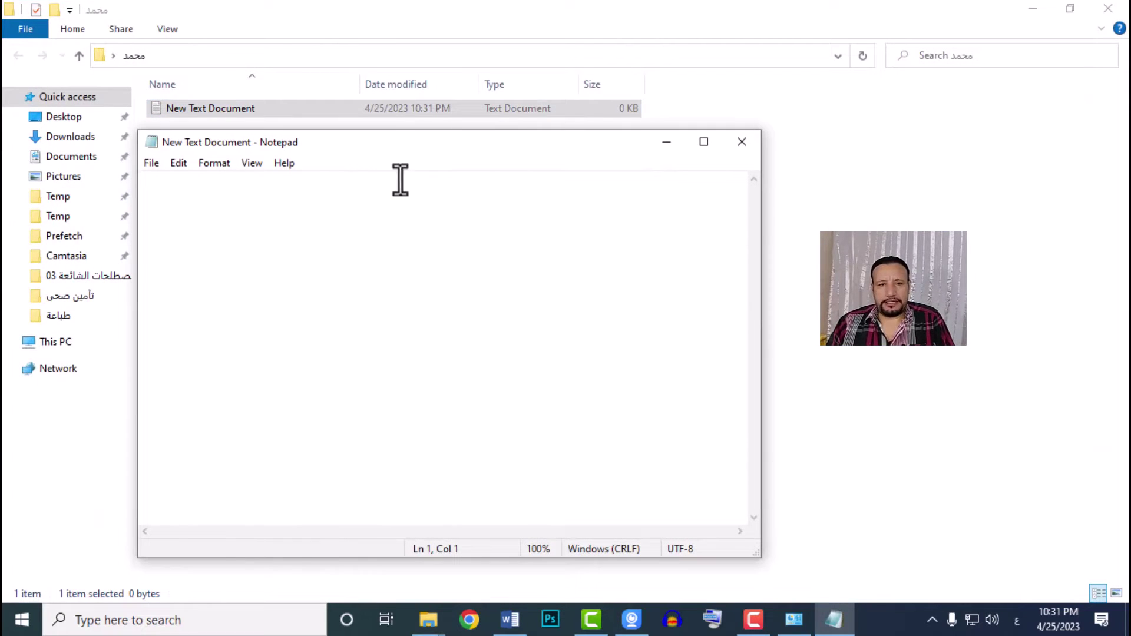
left_click(1107, 8)
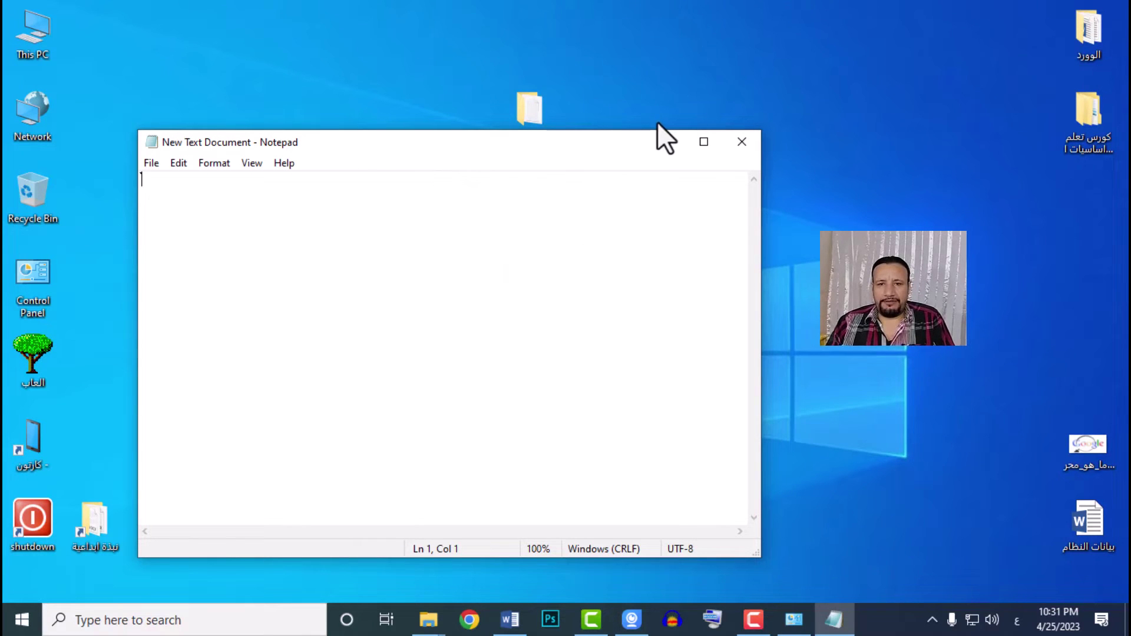
left_click(661, 143)
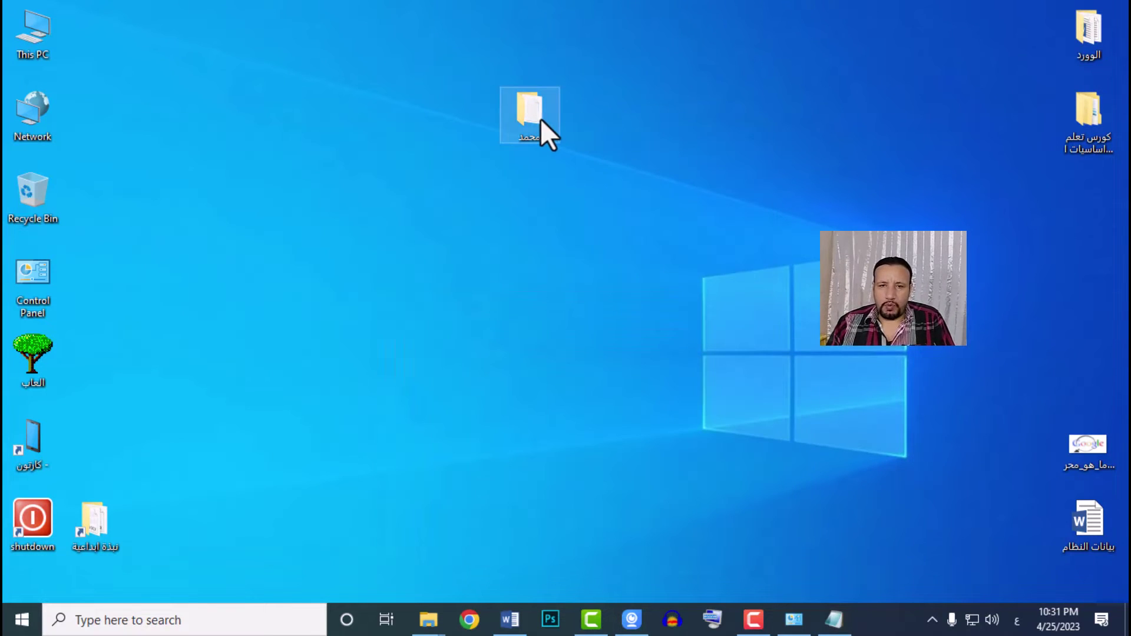
Try to rename the desktop folder with a different Arabic first name while its text document is still open
right_click(538, 119)
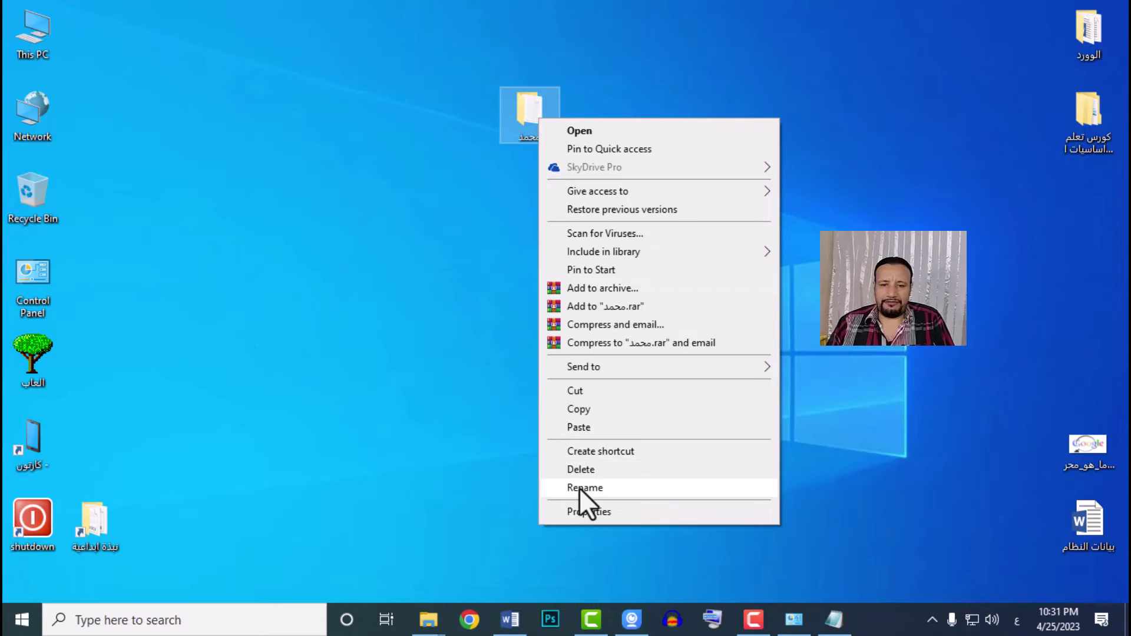
left_click(580, 487)
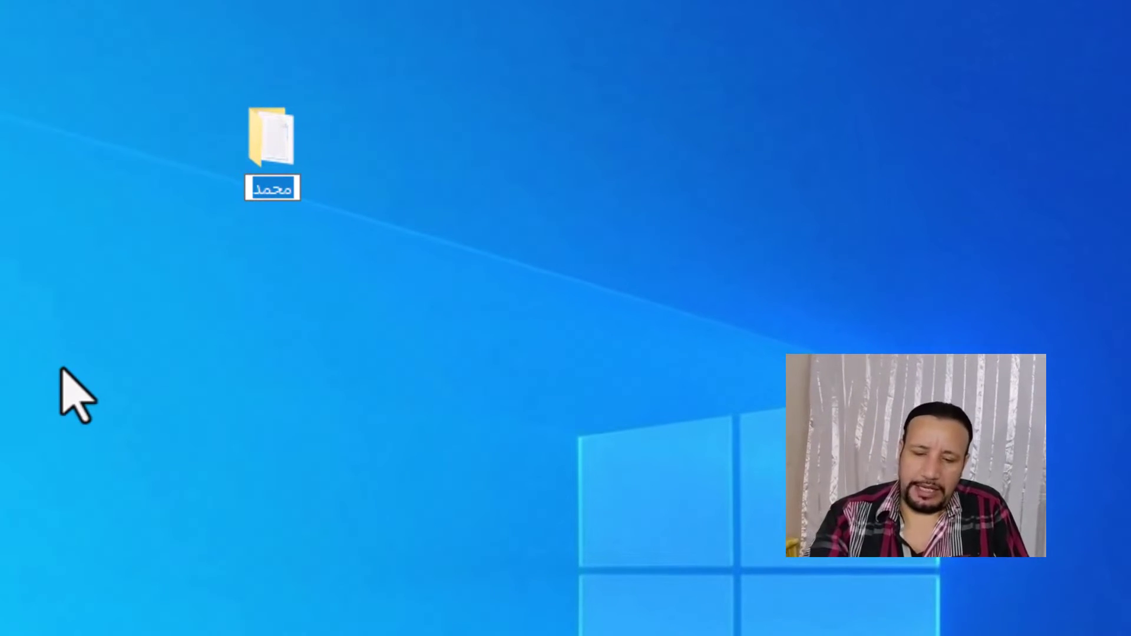
type("مح")
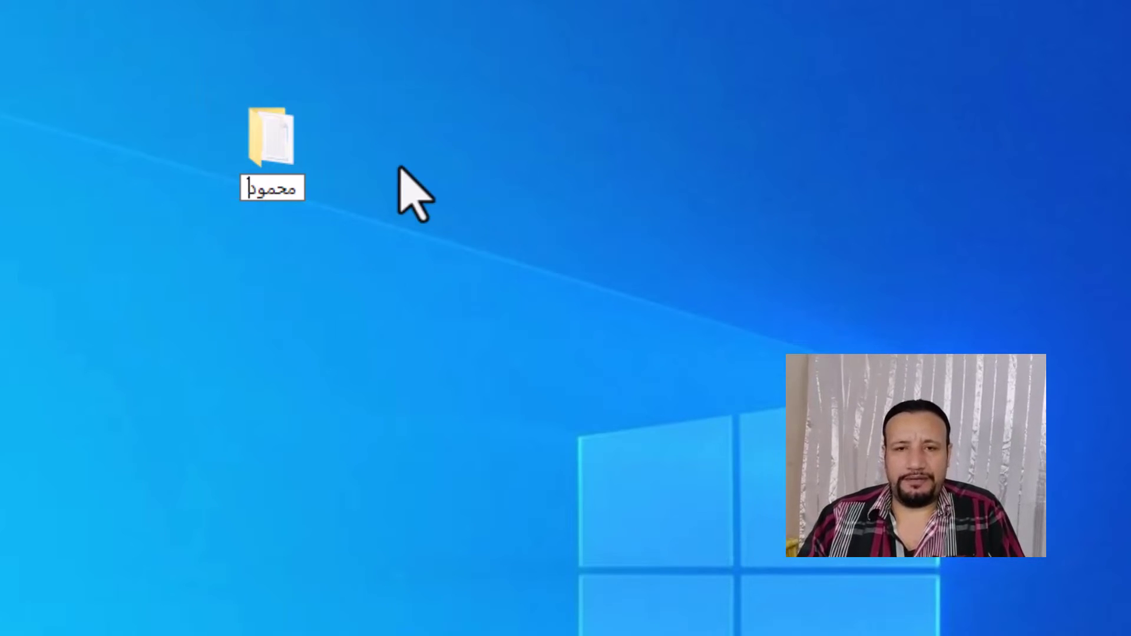
key("Return")
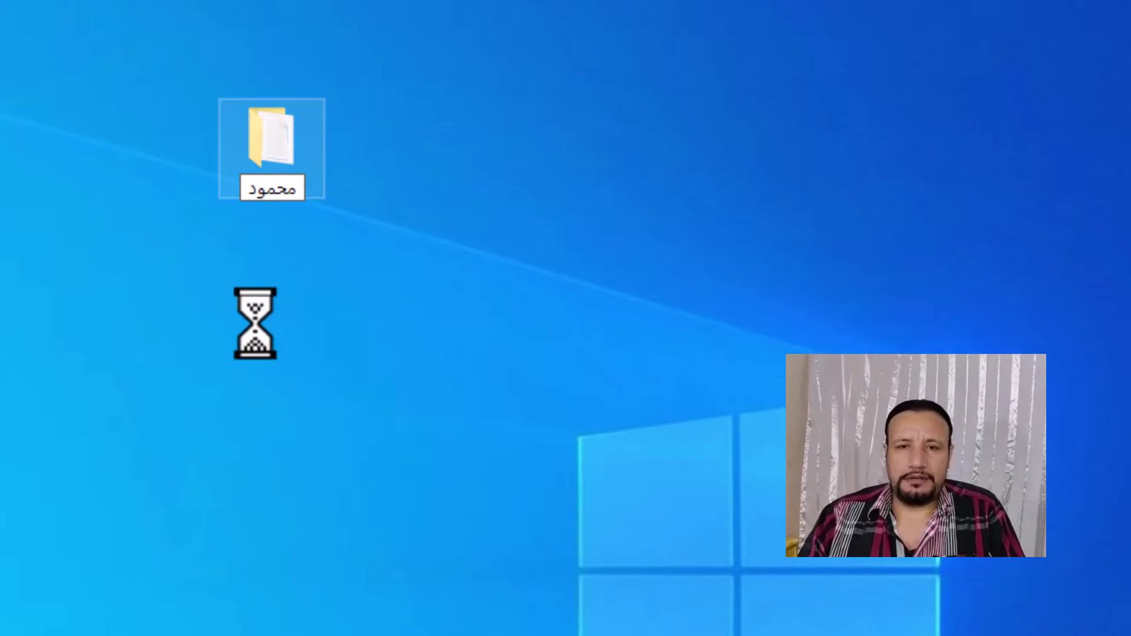
Reposition the Folder In Use dialog and retry the rename with the text document still open in Notepad
left_click_drag(255, 326, 171, 323)
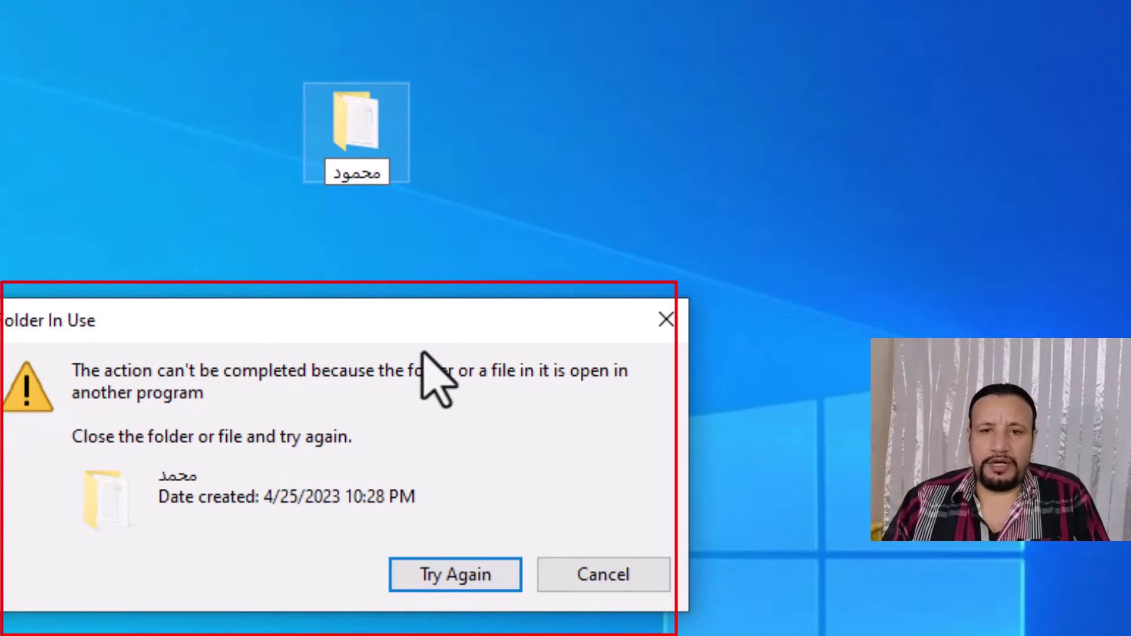
left_click_drag(432, 326, 499, 295)
left_click_drag(298, 265, 444, 313)
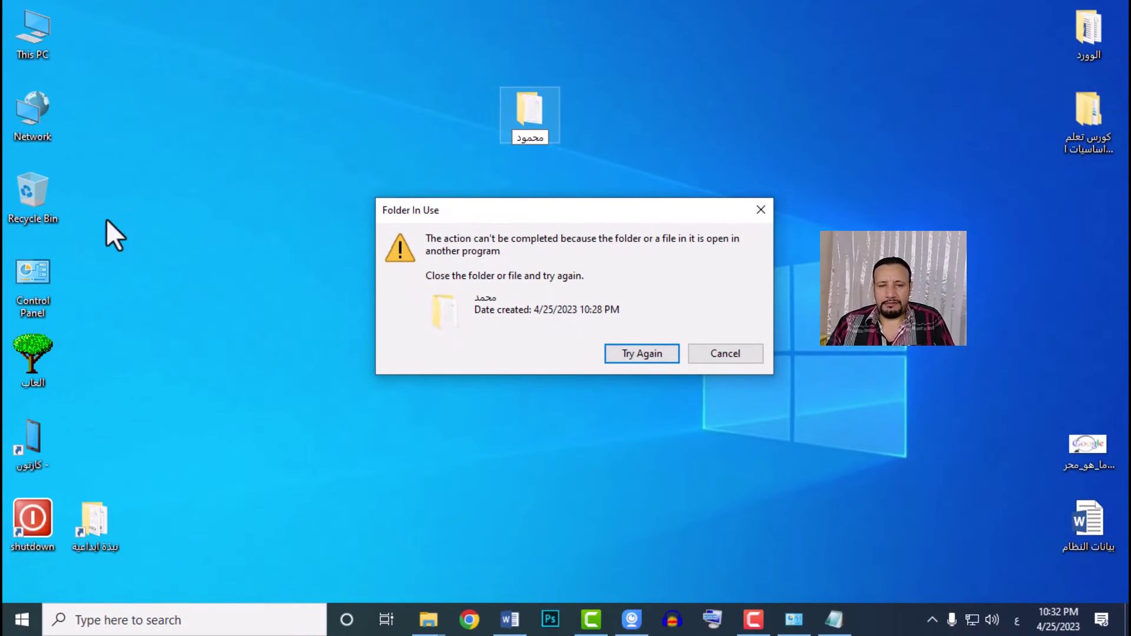
left_click_drag(505, 217, 552, 213)
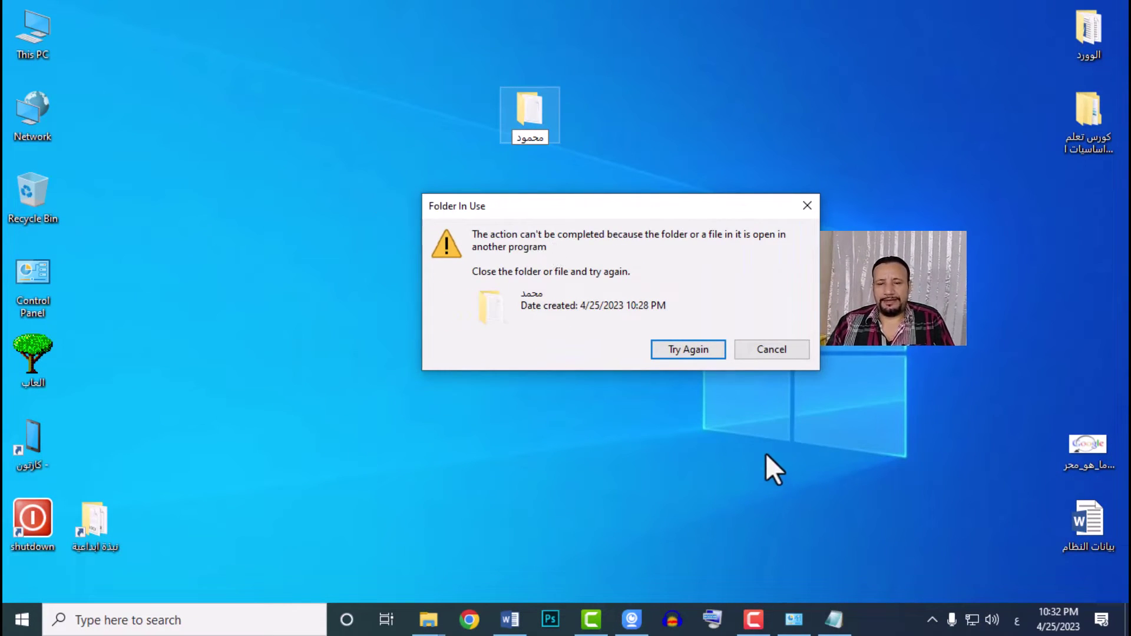
left_click(689, 354)
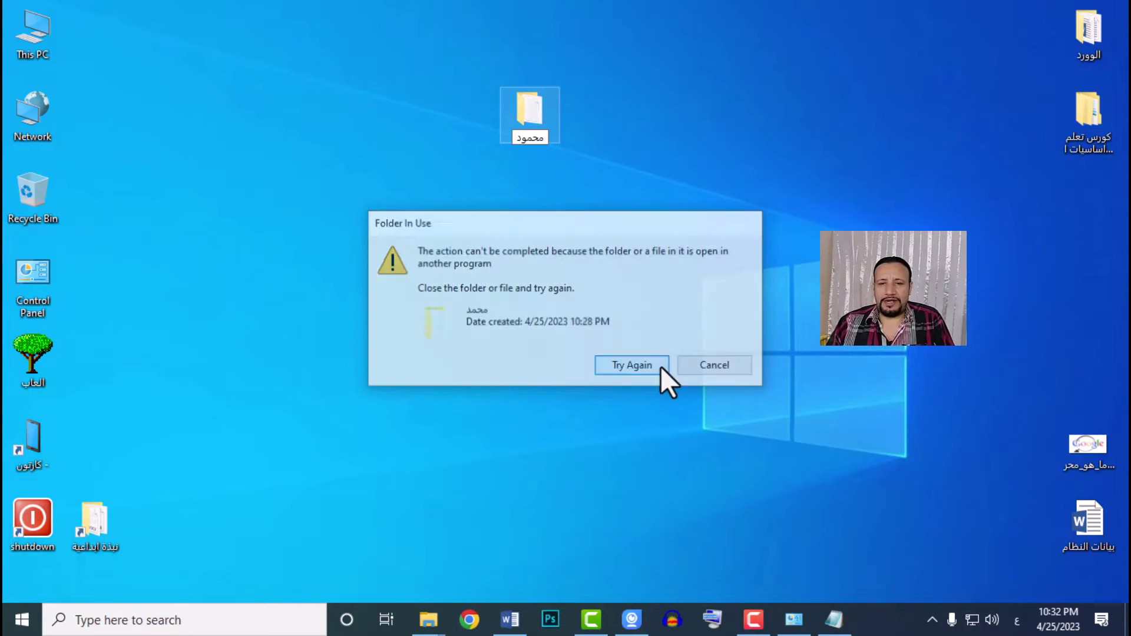
left_click(629, 369)
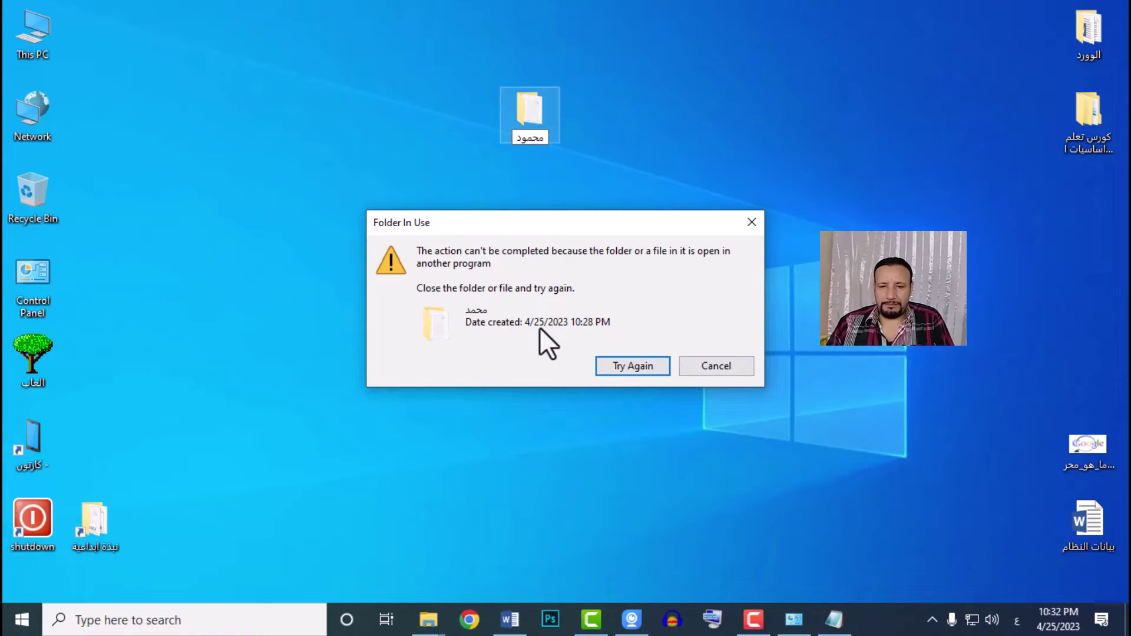
left_click_drag(572, 235, 608, 213)
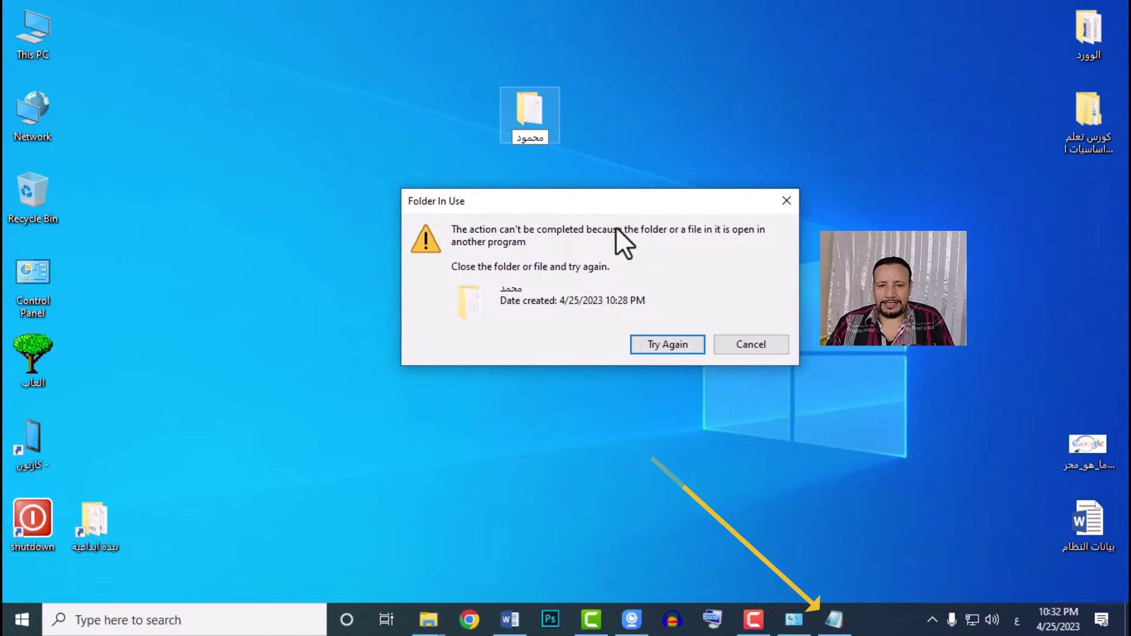
Close New Text Document in Notepad and retry the pending folder rename
left_click(833, 618)
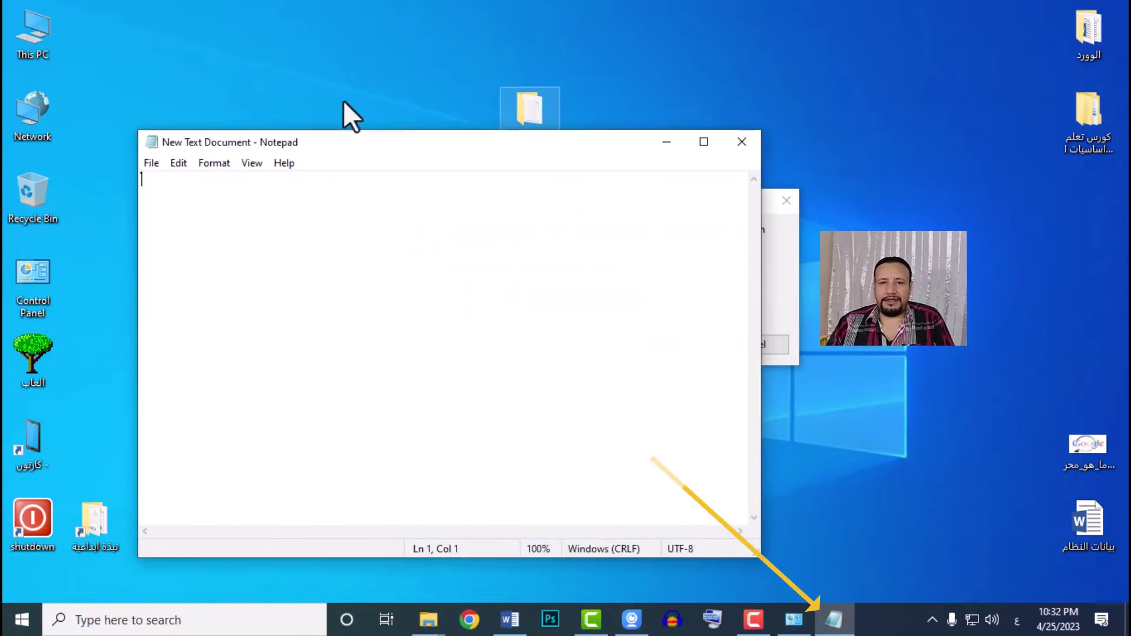
left_click(740, 144)
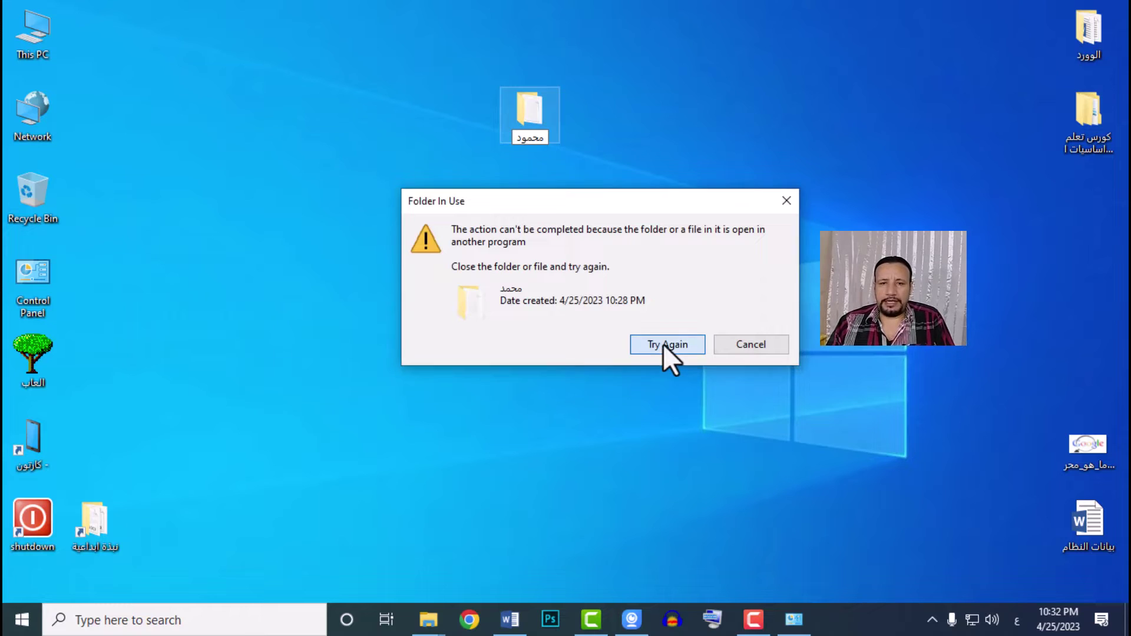
left_click(662, 344)
left_click(560, 238)
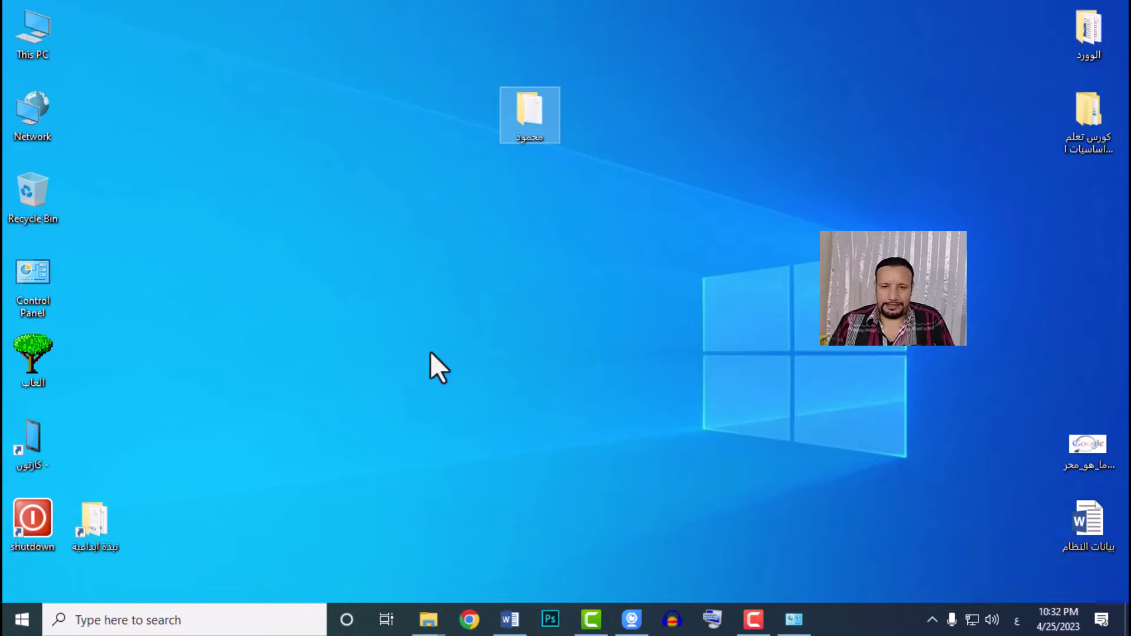
Open the desktop folder and rename its New Text Document as ملحوظات بخصوص العمل
double_click(514, 108)
left_click(193, 108)
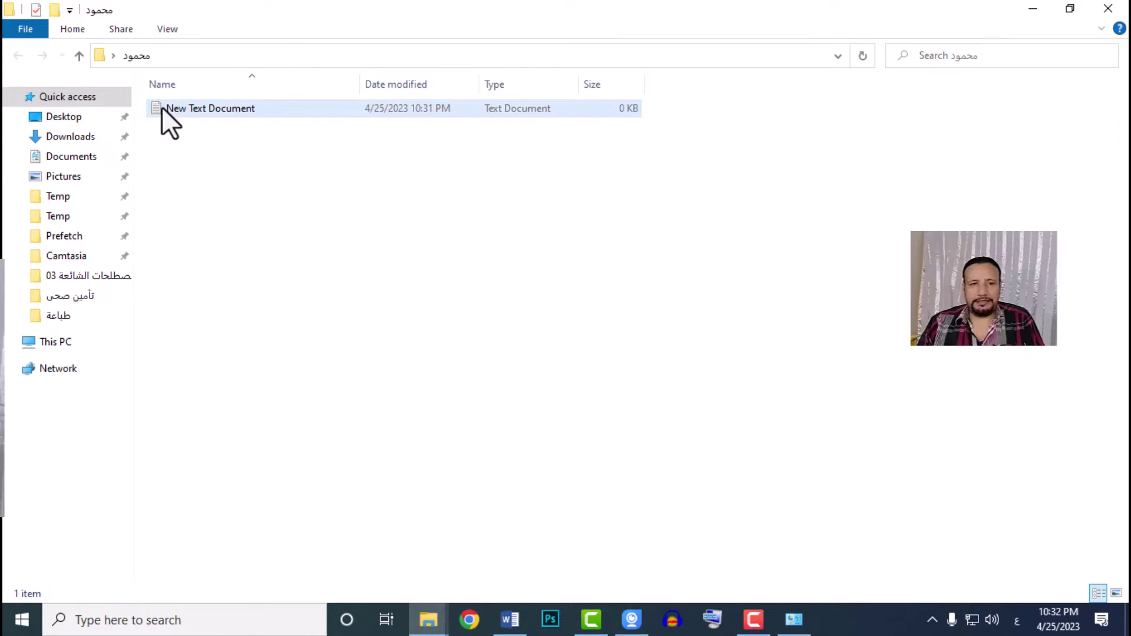
mouse_move(164, 110)
left_mouse_down()
mouse_move(177, 122)
mouse_move(167, 104)
left_mouse_up()
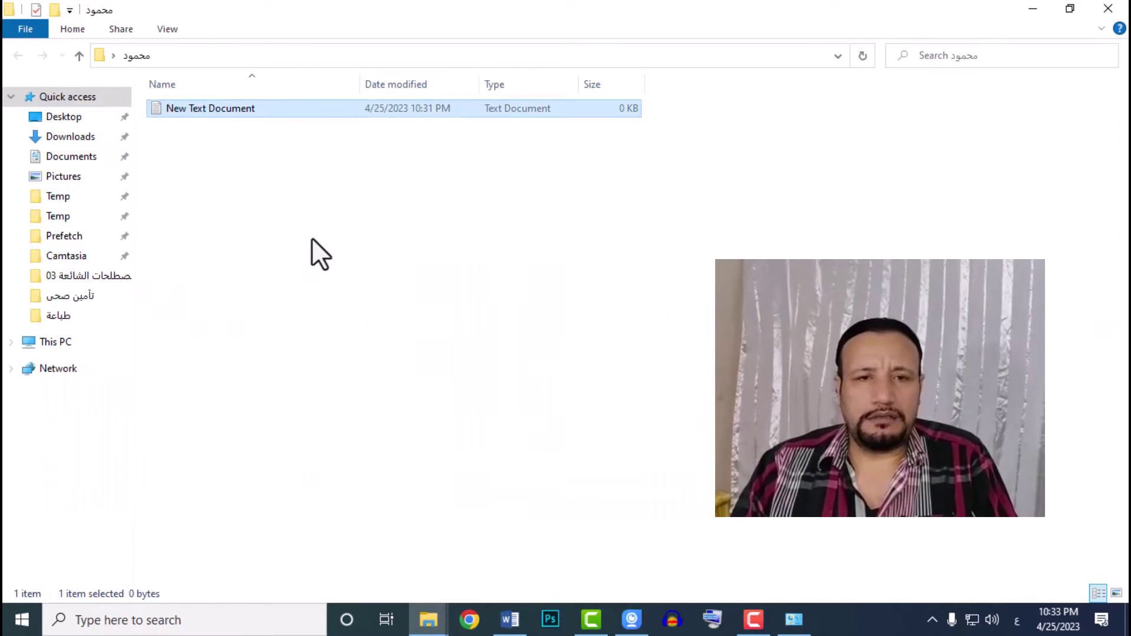
left_click(251, 196)
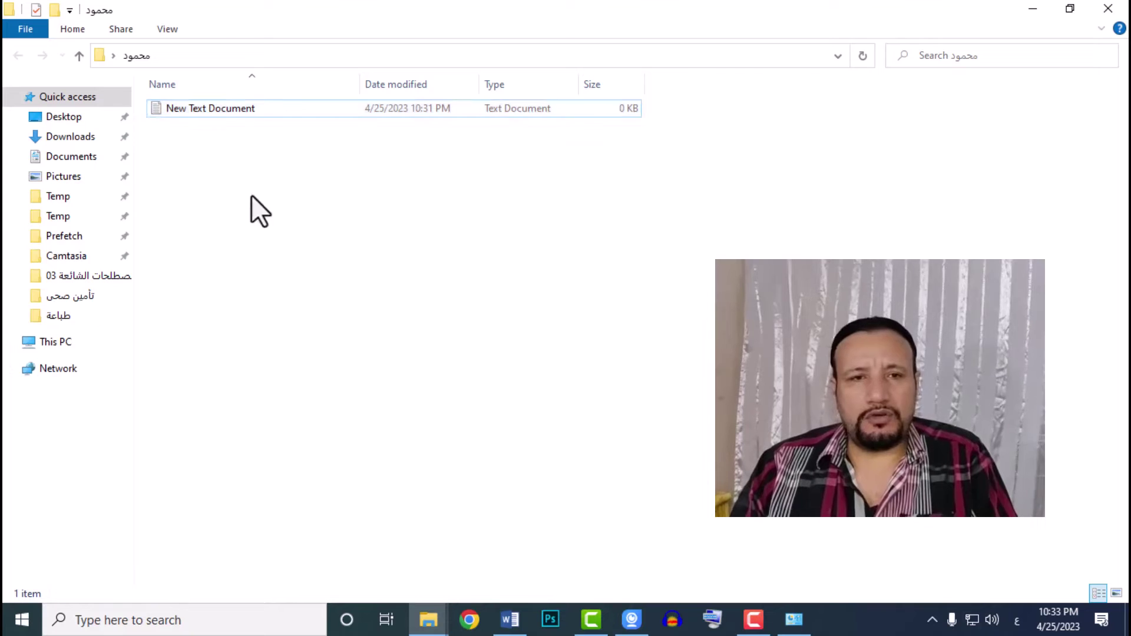
left_click(182, 107)
right_click(182, 107)
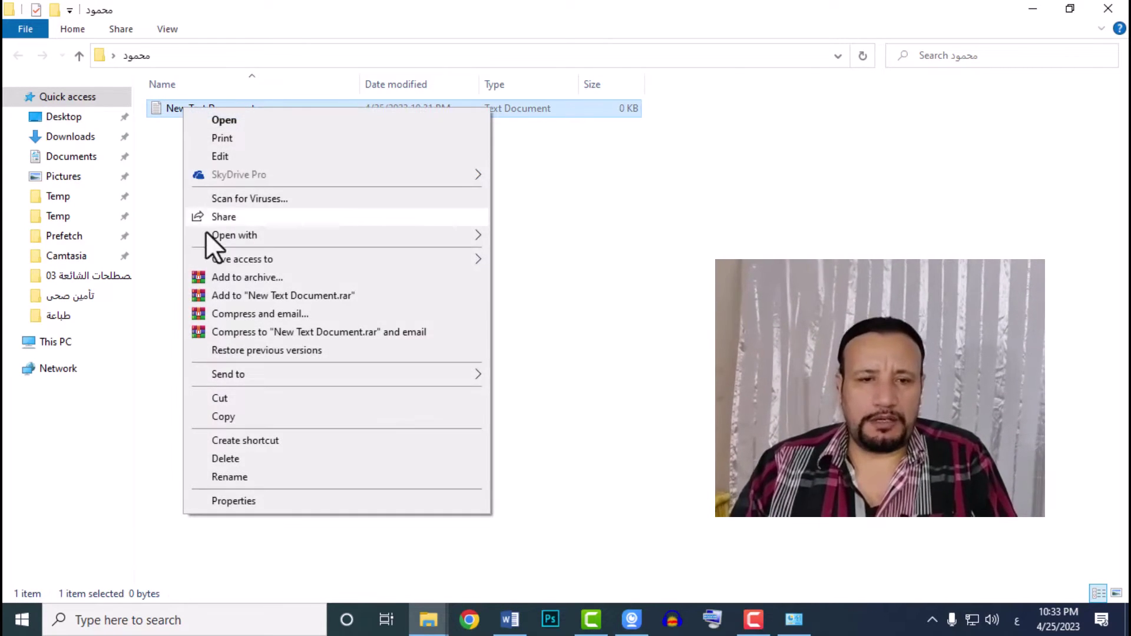
left_click(214, 476)
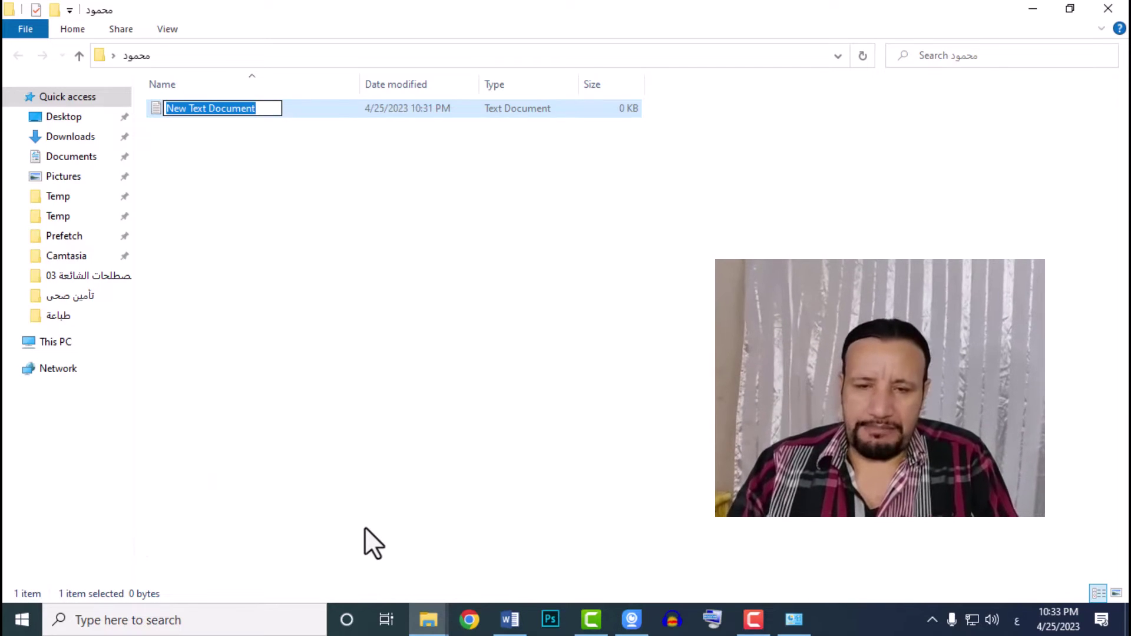
type("ملحوظات بخصوص العمل")
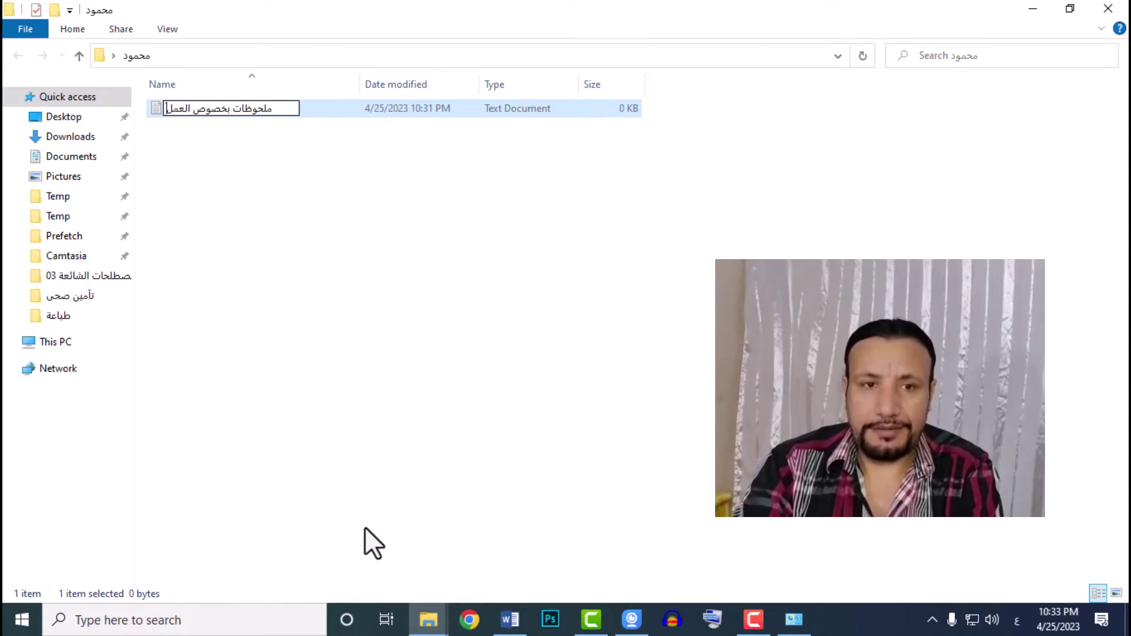
key("Return")
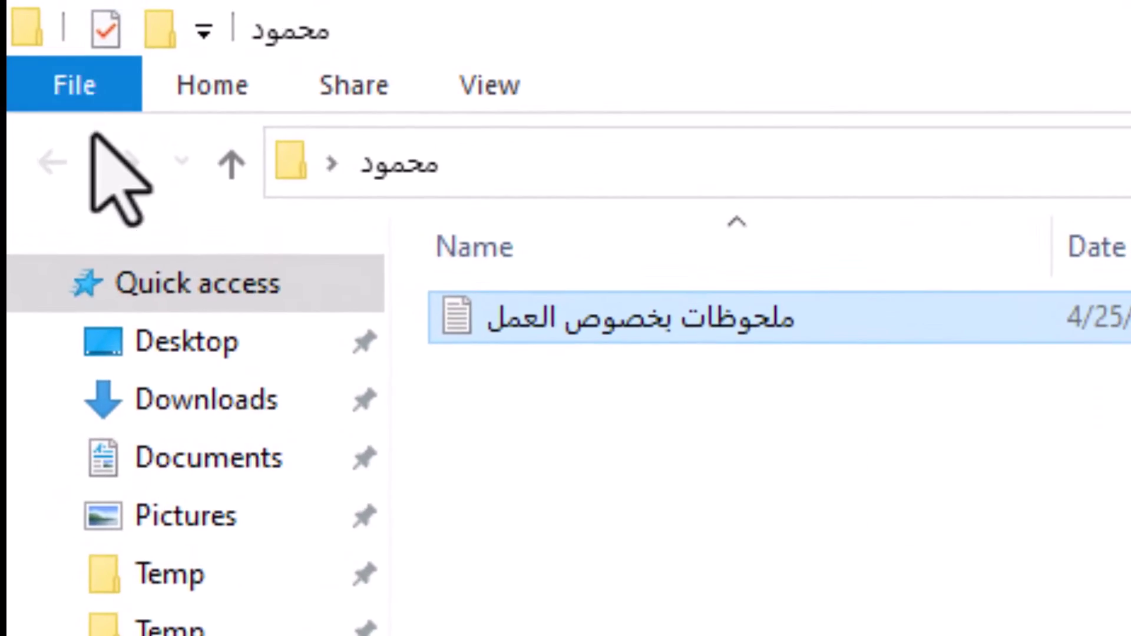
Examine the folder window's new-window and PowerShell commands and its commands for organizing, creating, opening and selecting items
left_click(74, 86)
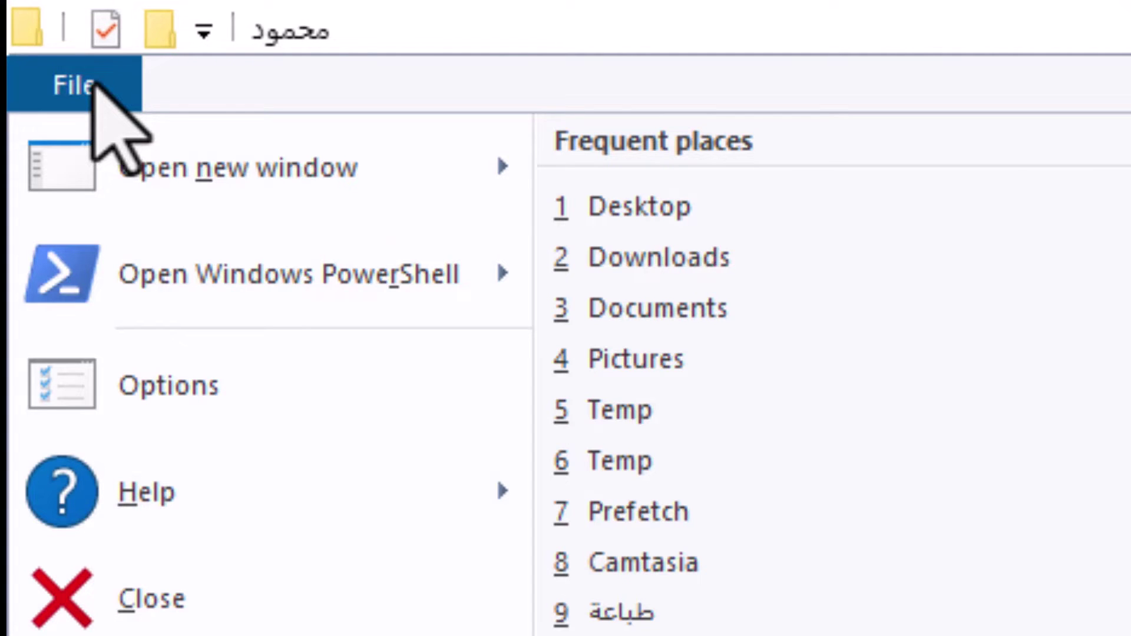
mouse_move(128, 247)
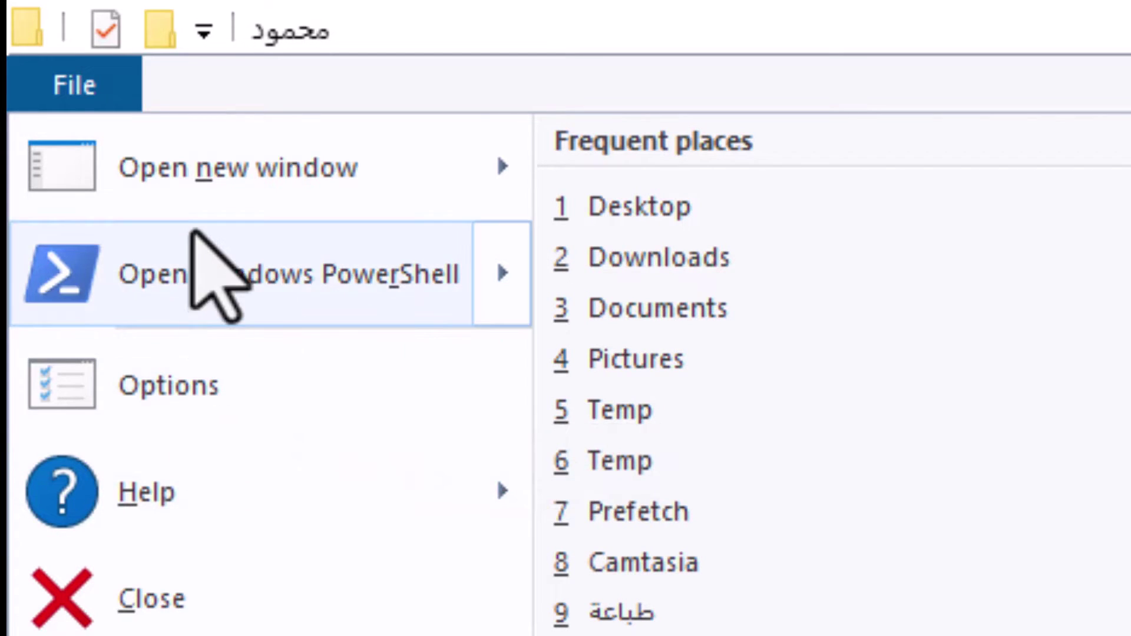
mouse_move(209, 191)
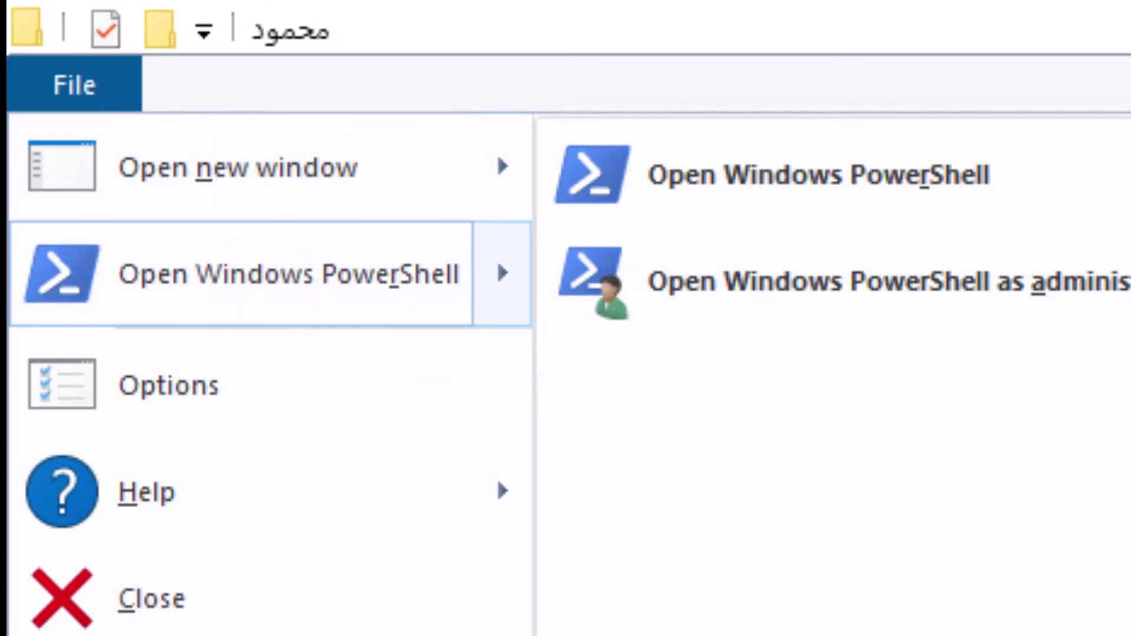
key("Escape")
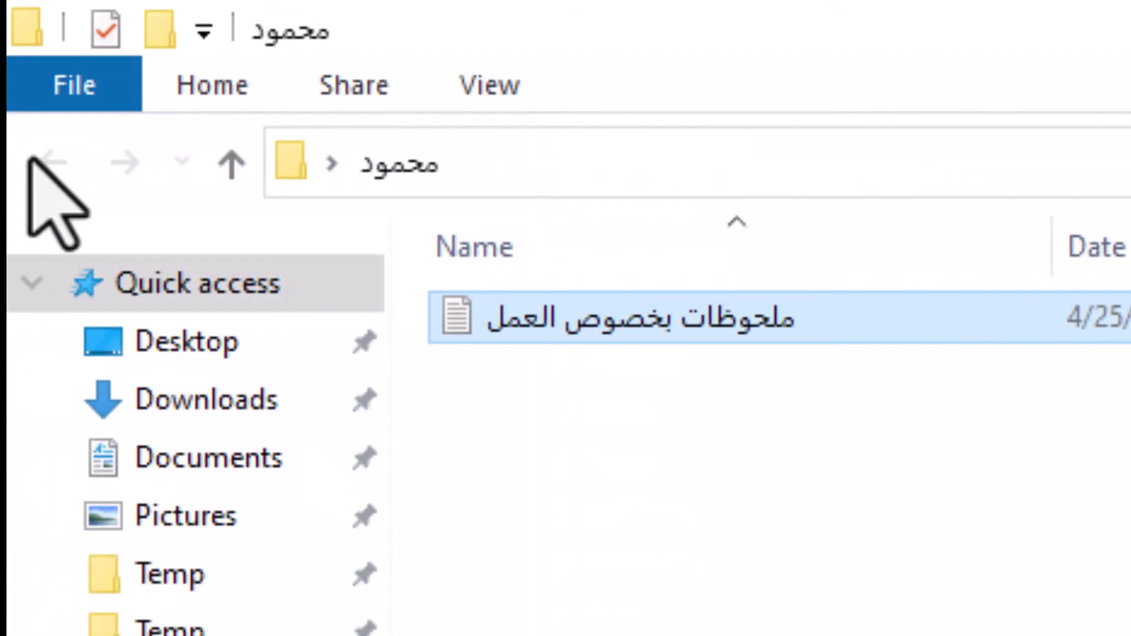
left_click(207, 89)
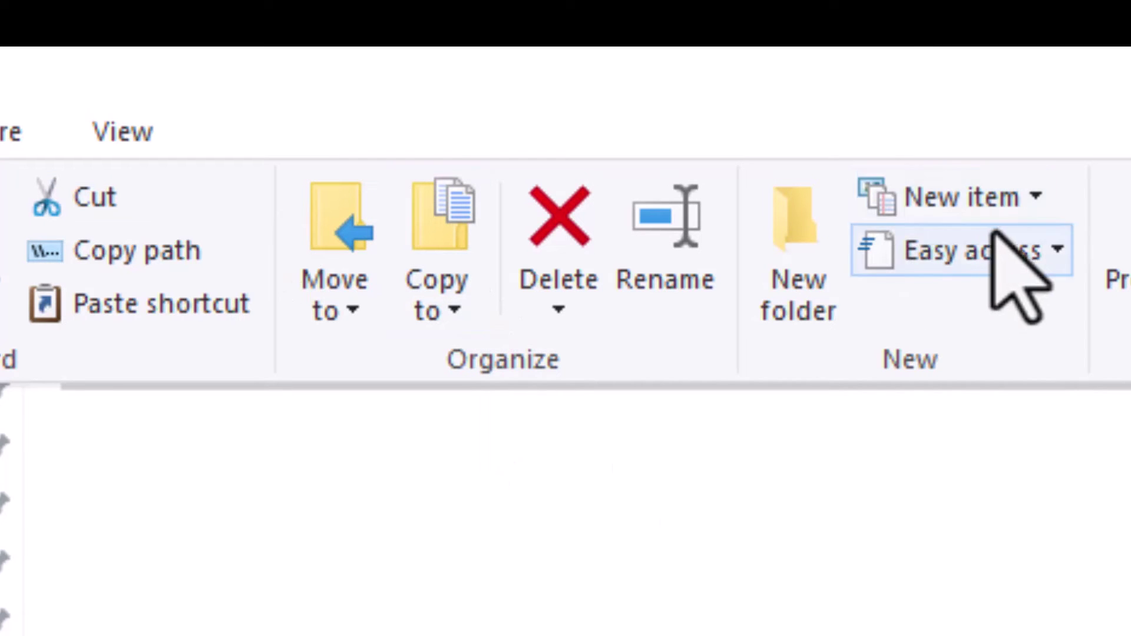
left_click(1035, 197)
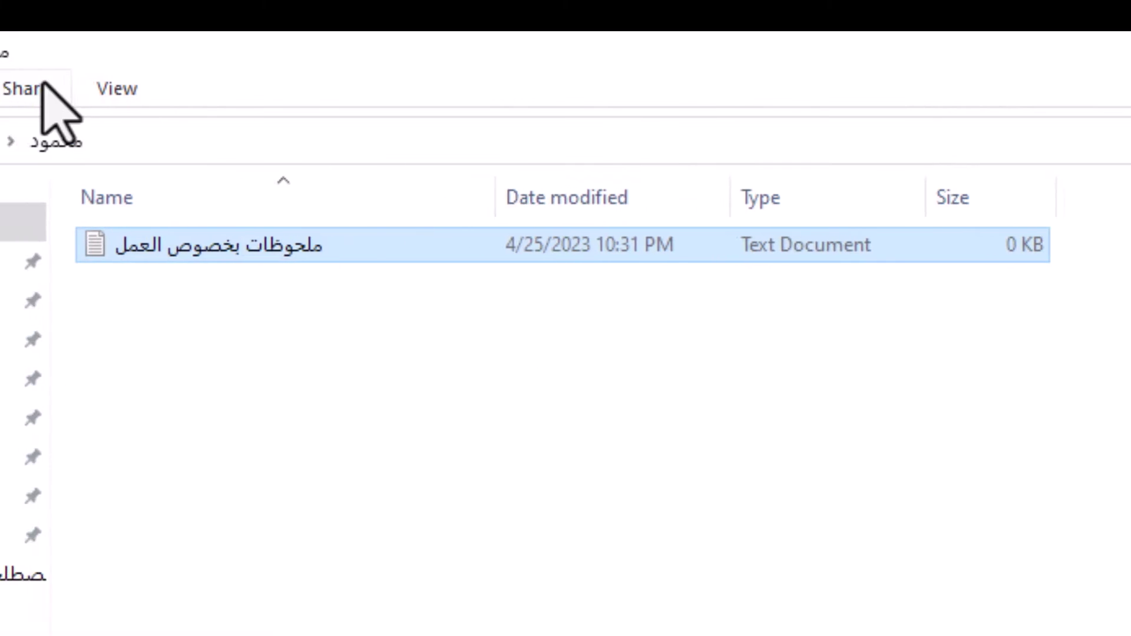
left_click(111, 92)
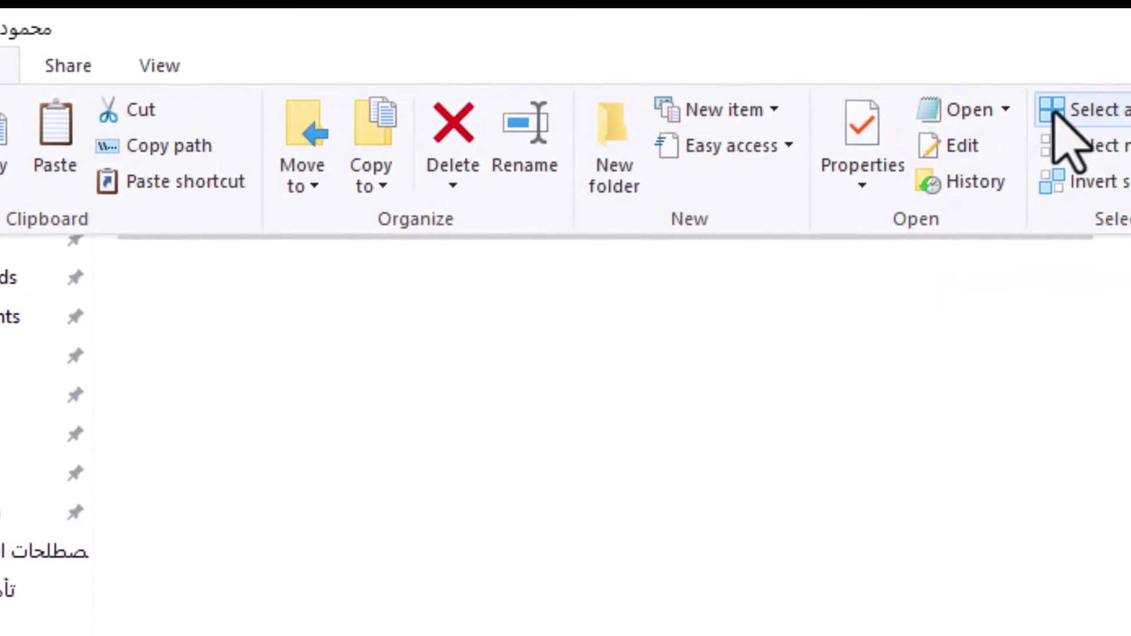
left_click(995, 134)
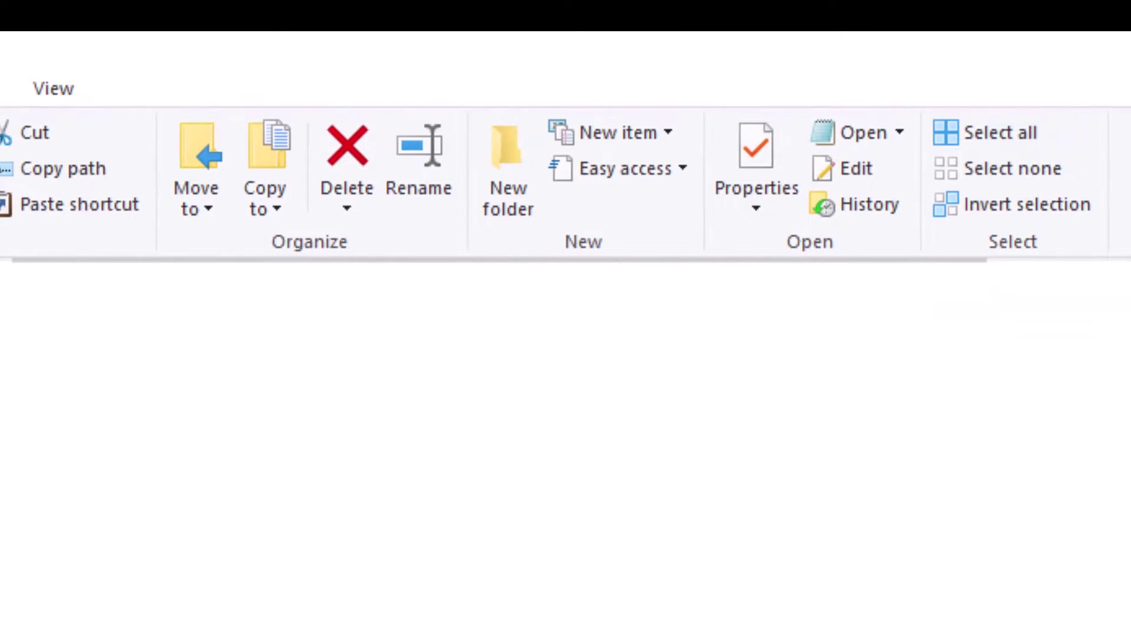
Create a new Microsoft Word Document and a new WinRAR ZIP archive in the folder, keeping their default names
right_click(432, 452)
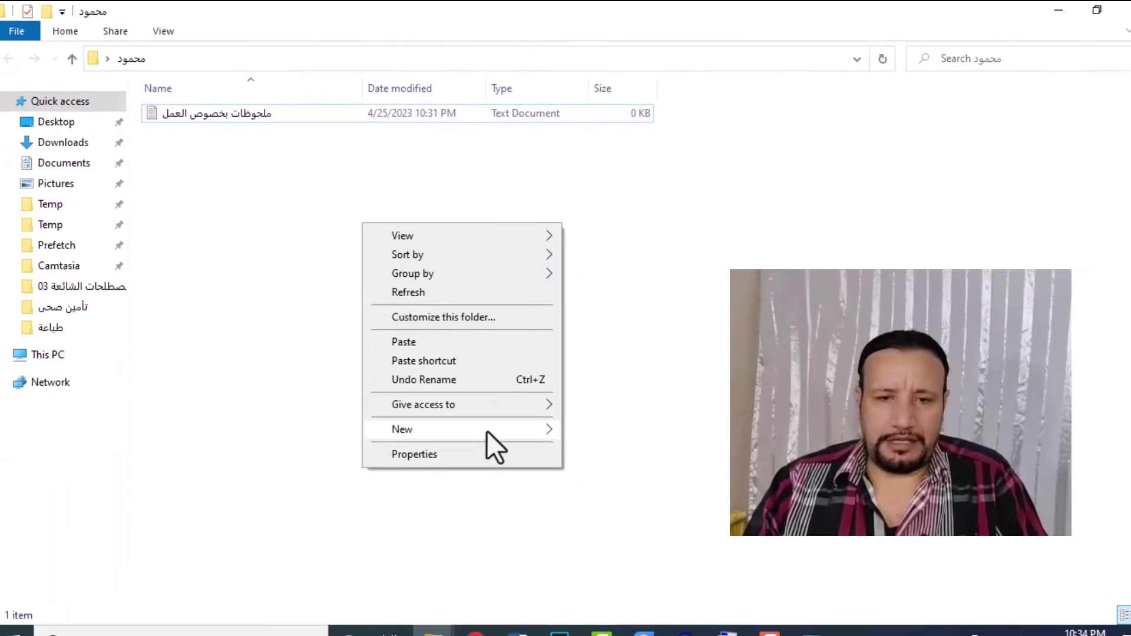
mouse_move(487, 430)
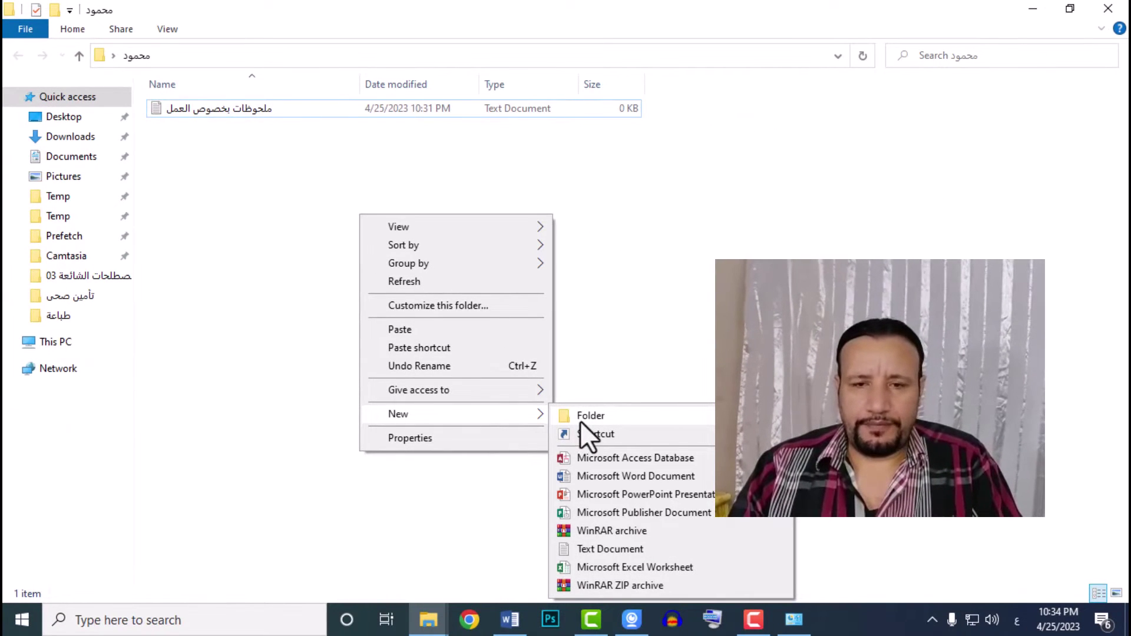
left_click(583, 475)
left_click(539, 267)
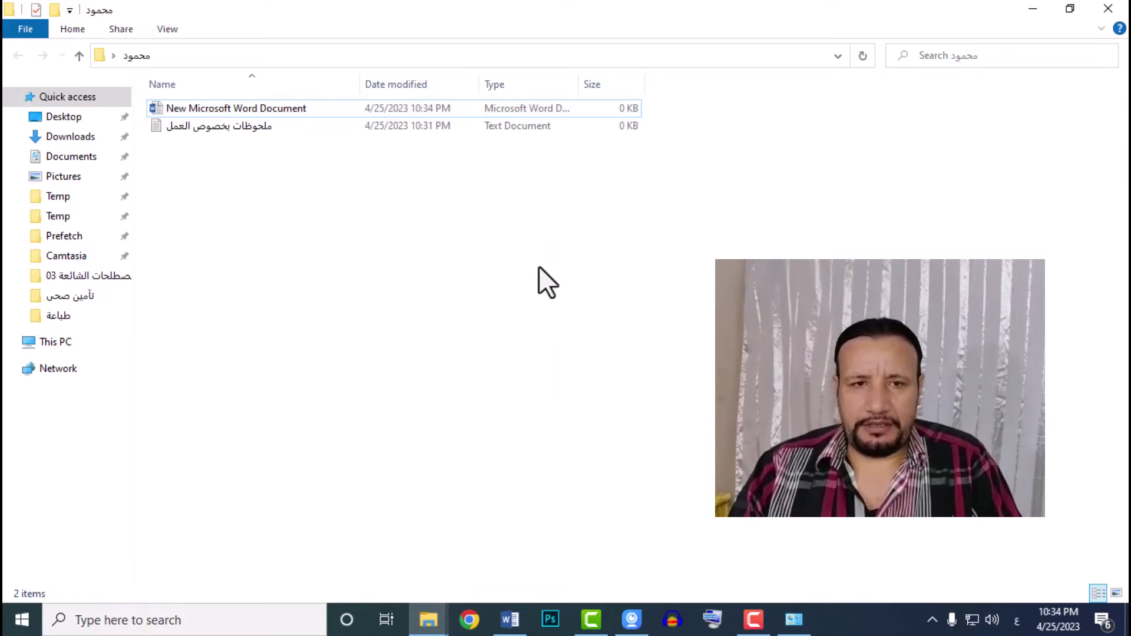
right_click(538, 267)
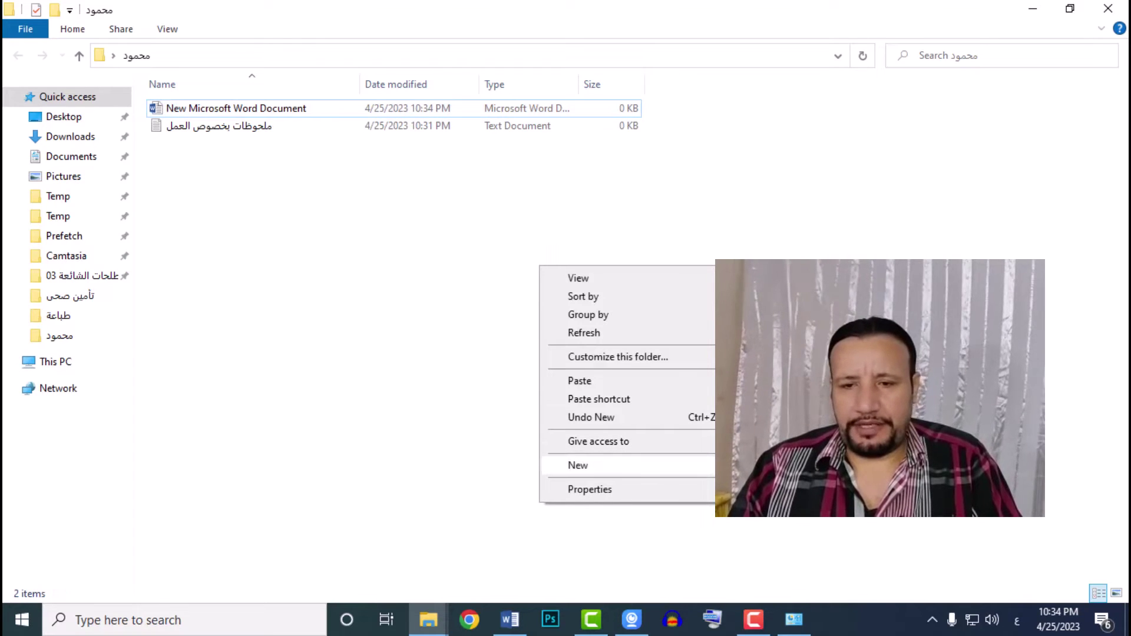
left_click(777, 495)
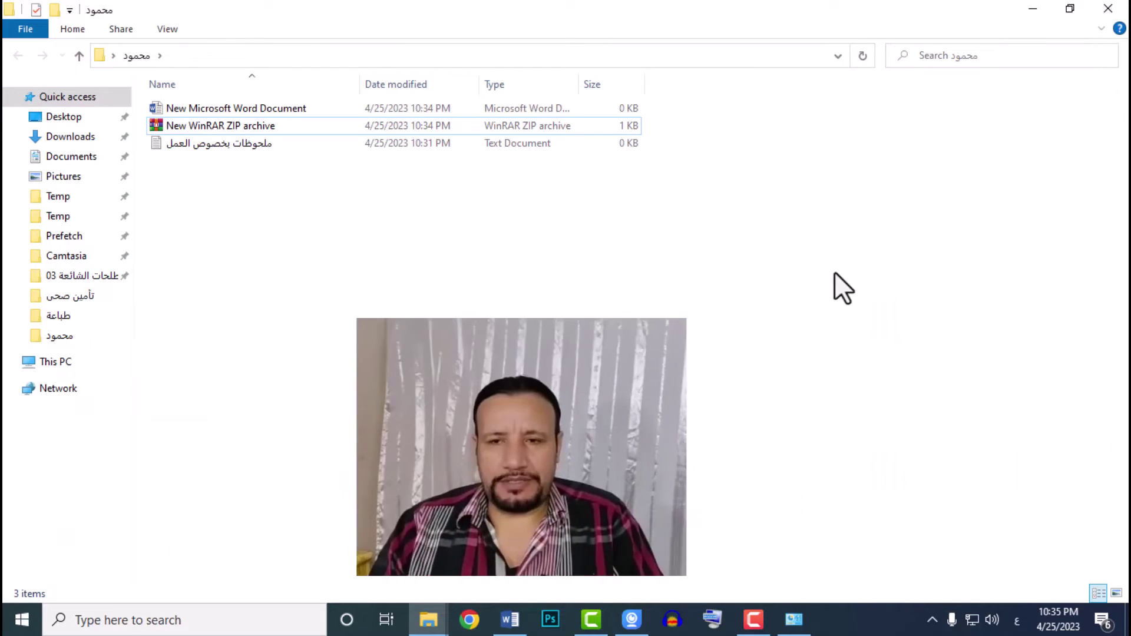
Select the Word document, the ZIP archive and the text document in the folder and delete them together
left_click_drag(834, 271, 153, 106)
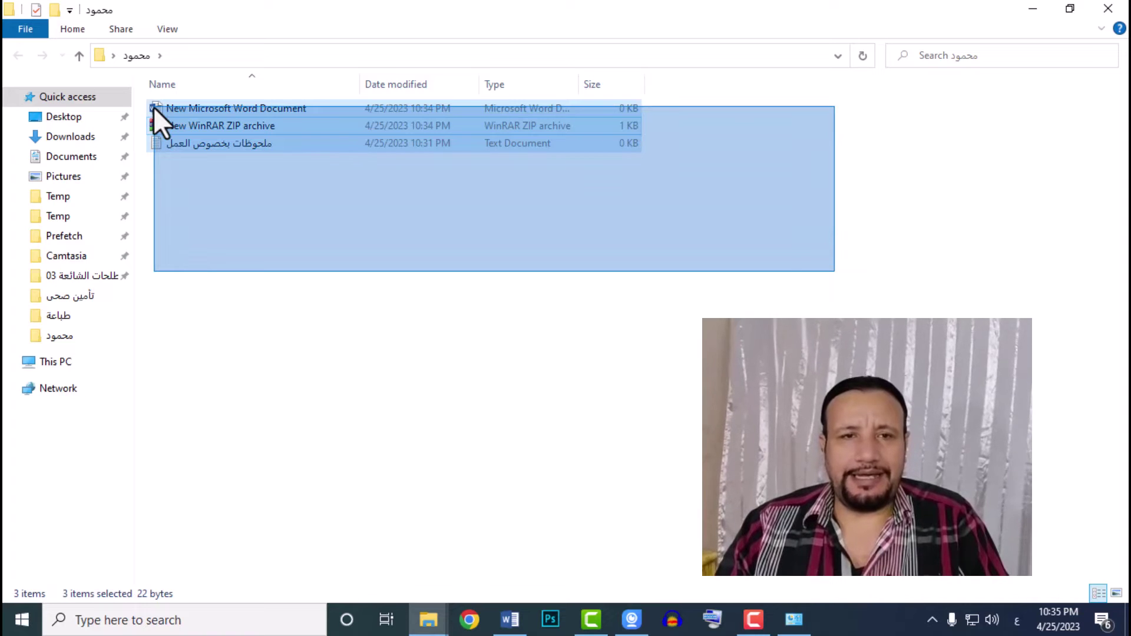
left_click_drag(153, 107, 153, 107)
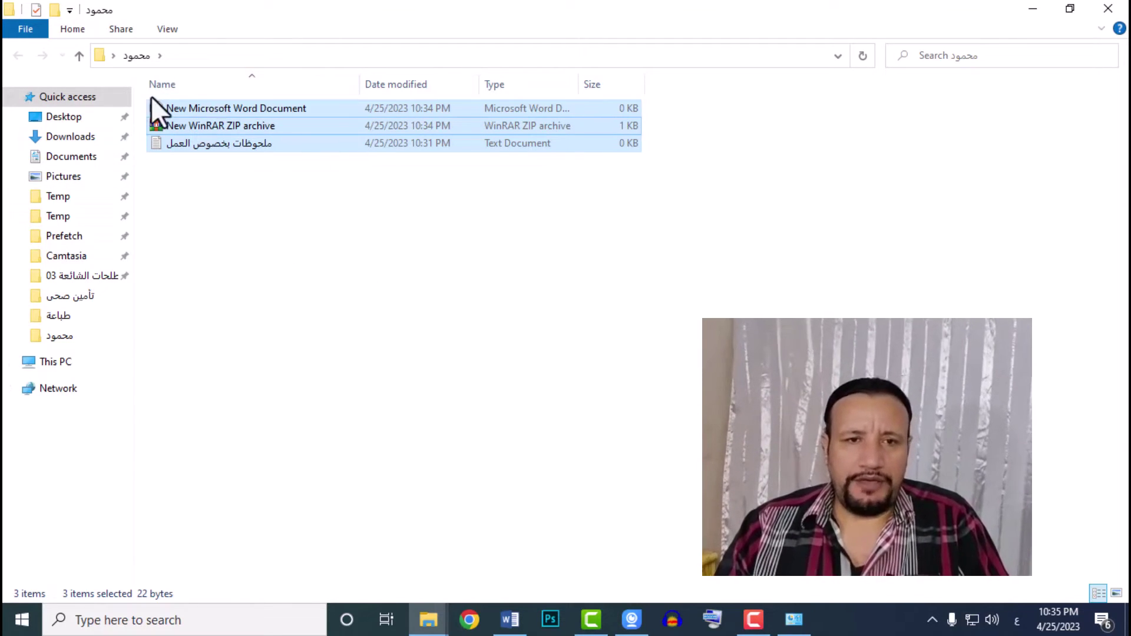
right_click(203, 125)
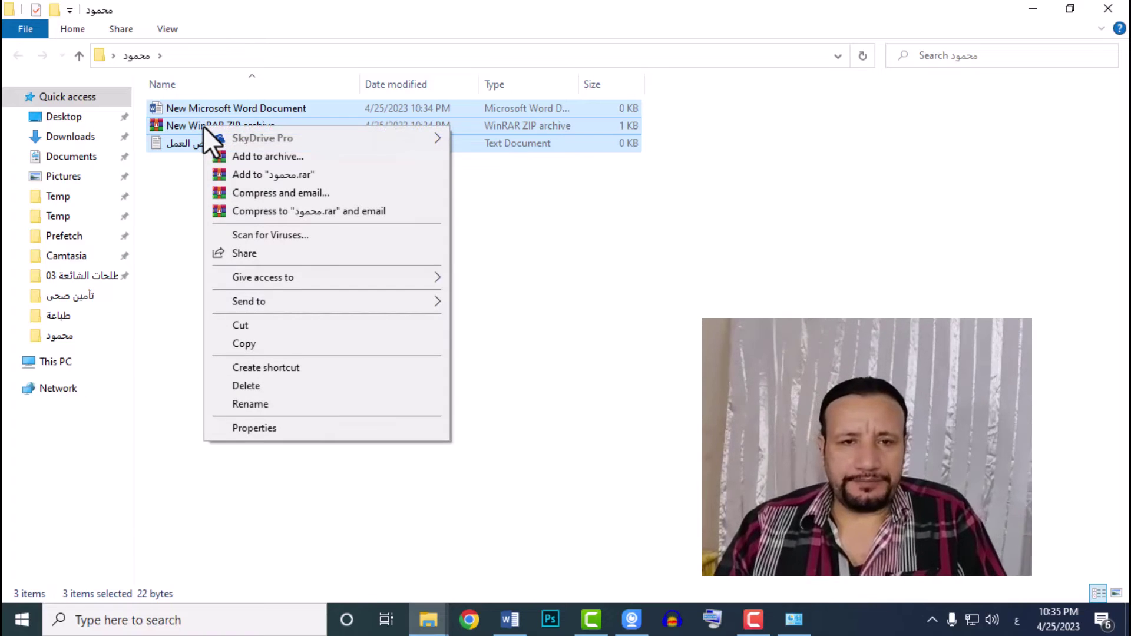
left_click(247, 385)
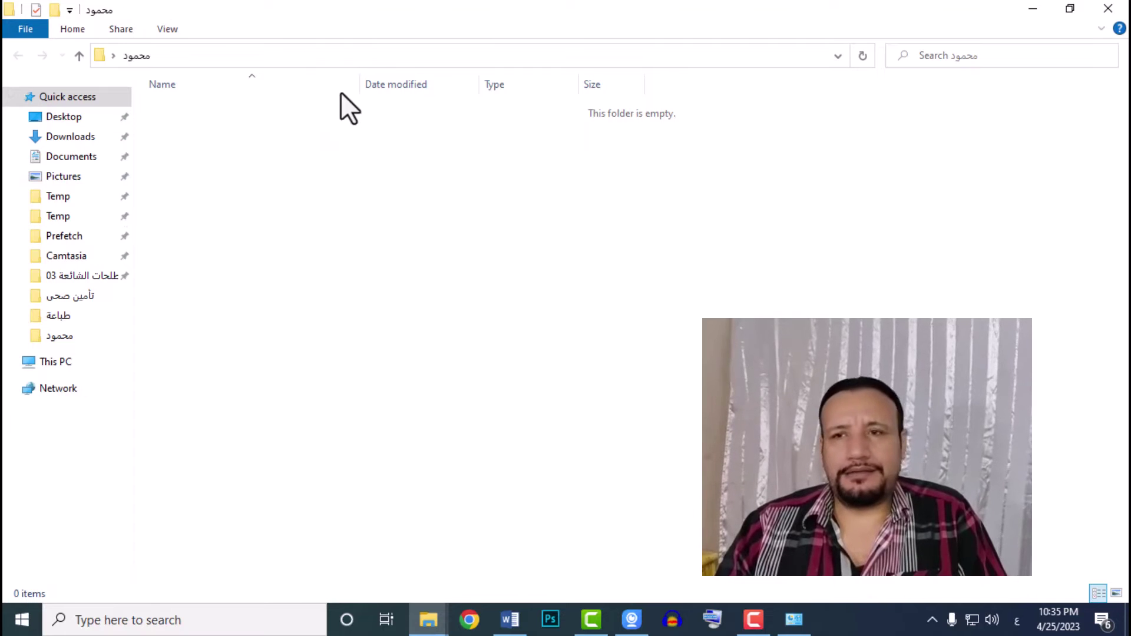
Close the folder, restore all three deleted files from the Recycle Bin, and reopen the desktop folder
left_click(1110, 8)
double_click(46, 194)
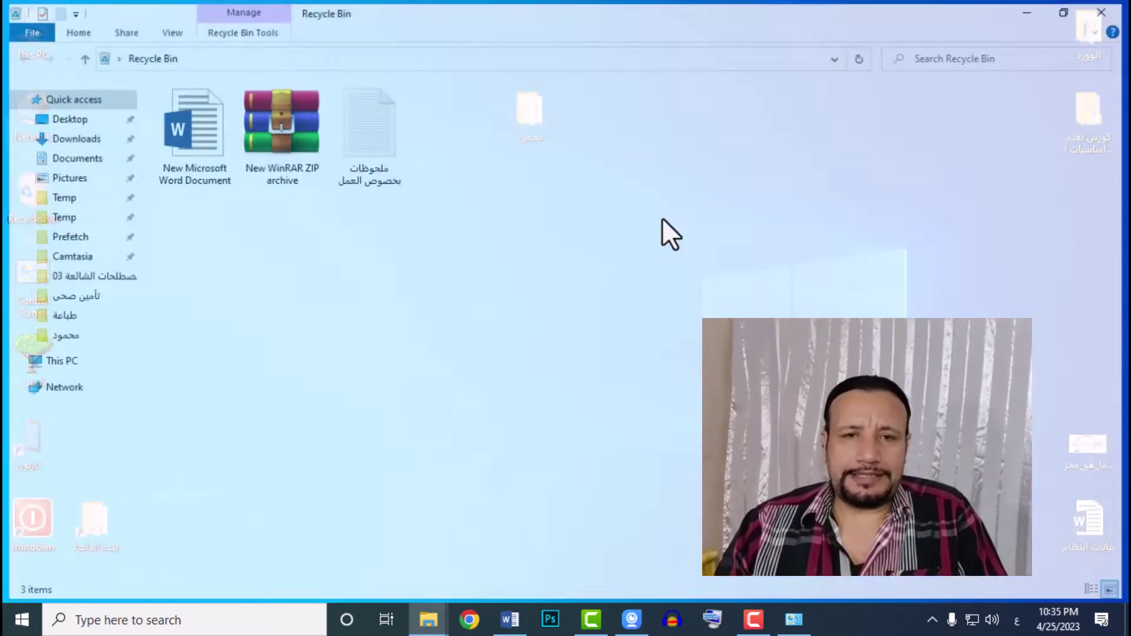
left_click_drag(465, 251, 348, 234)
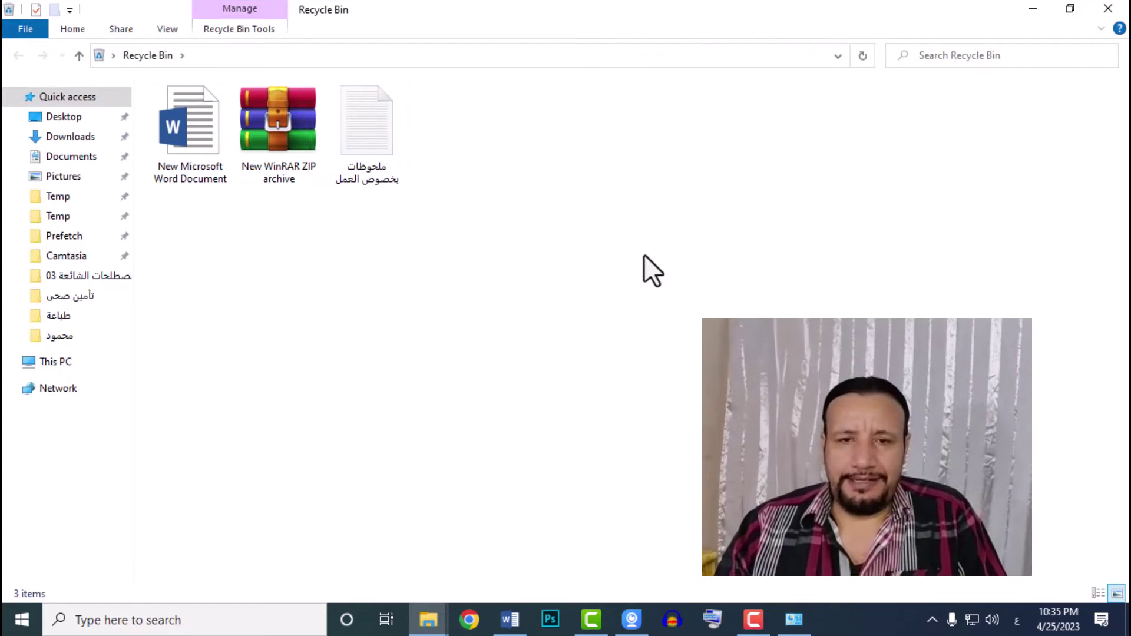
left_click_drag(572, 273, 144, 111)
right_click(189, 111)
left_click(226, 123)
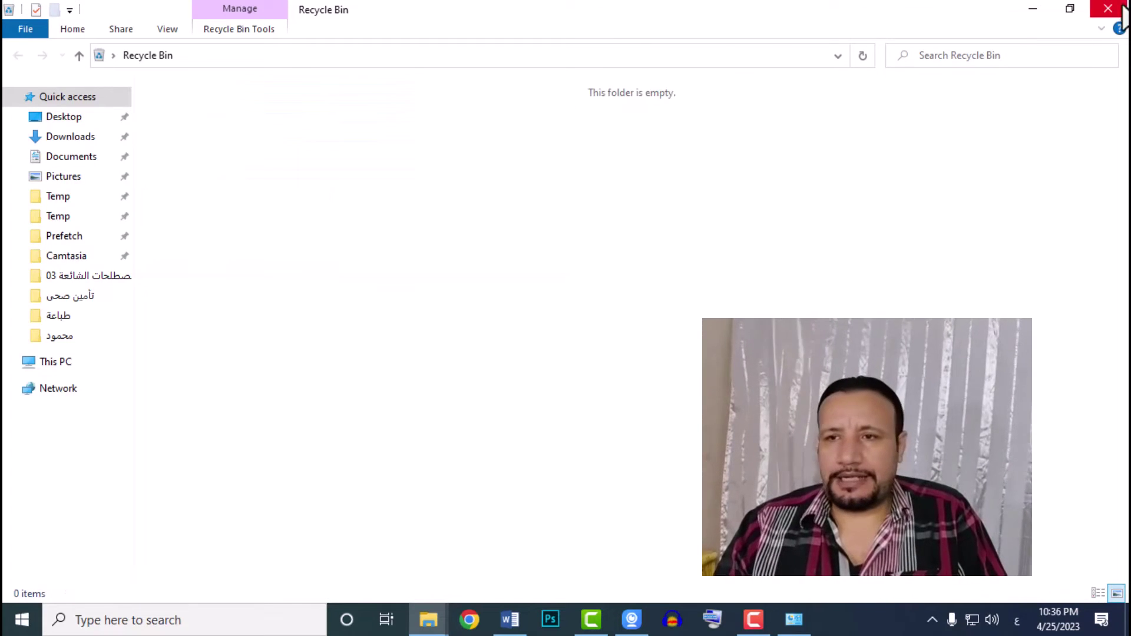
left_click(1124, 9)
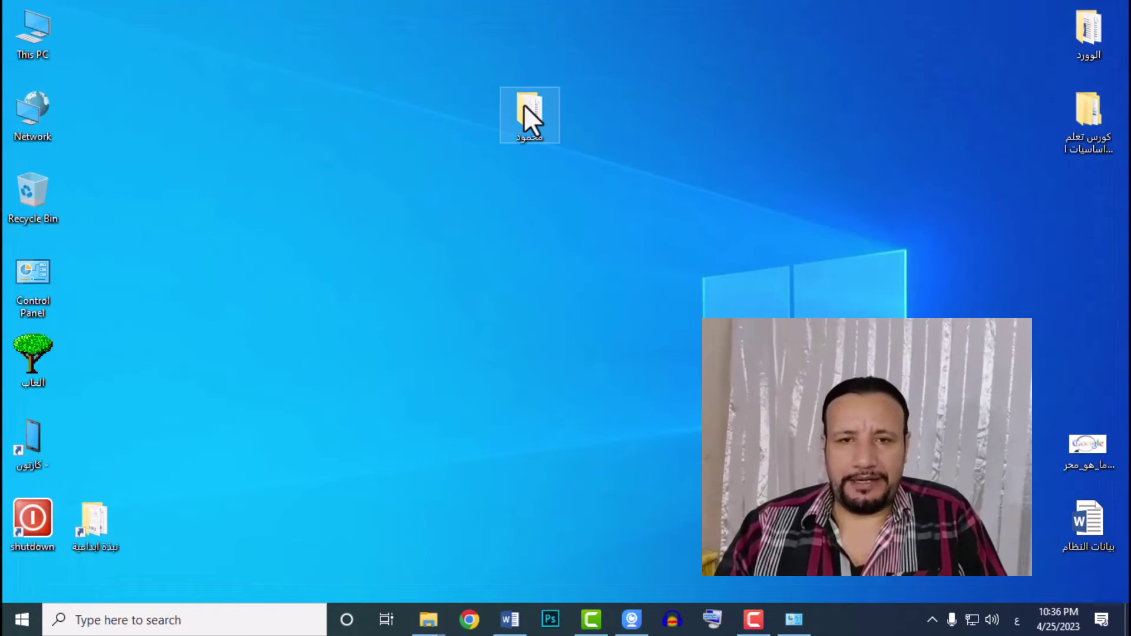
double_click(524, 105)
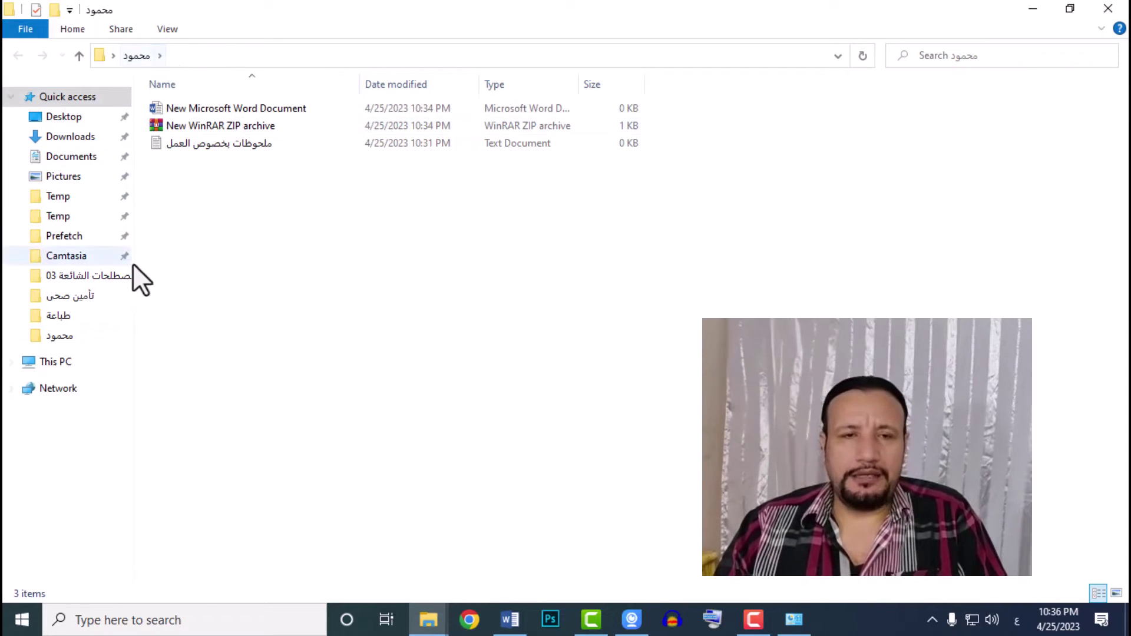
Try the option to show hidden files, folders, and drives in Folder Options, switch back to not showing them, and cancel the dialog
left_click(174, 30)
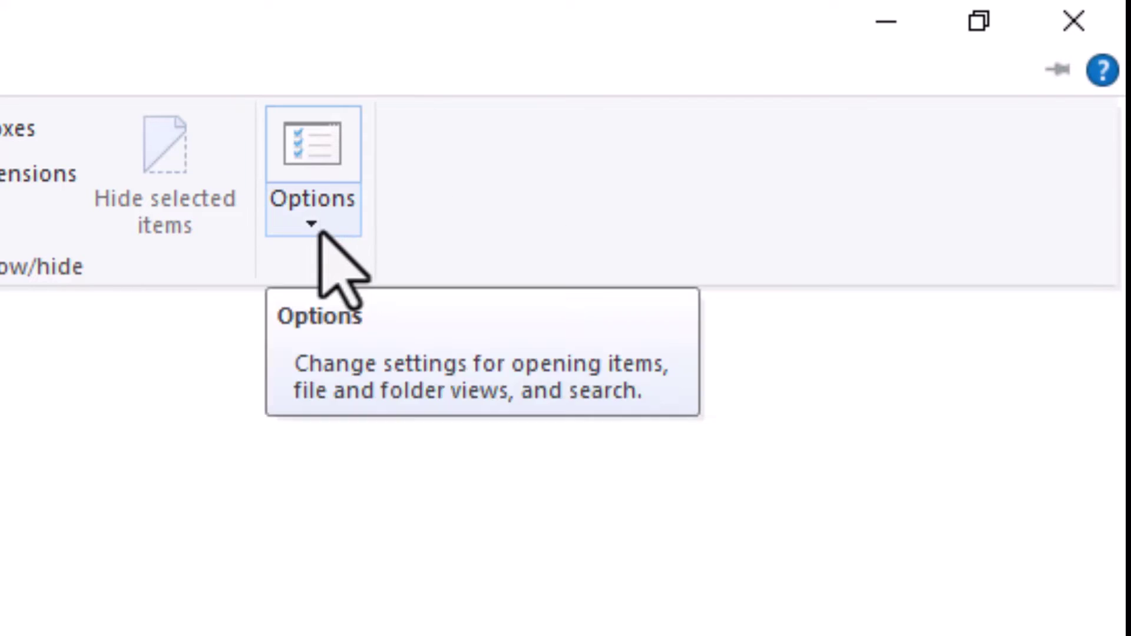
left_click(312, 153)
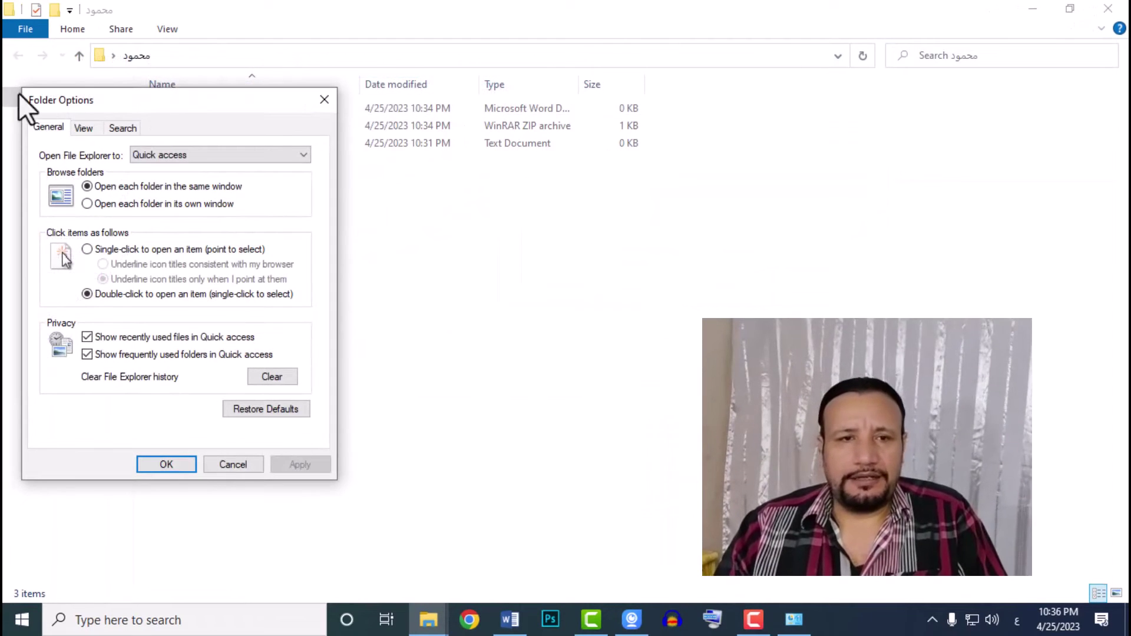
left_click_drag(133, 108, 780, 136)
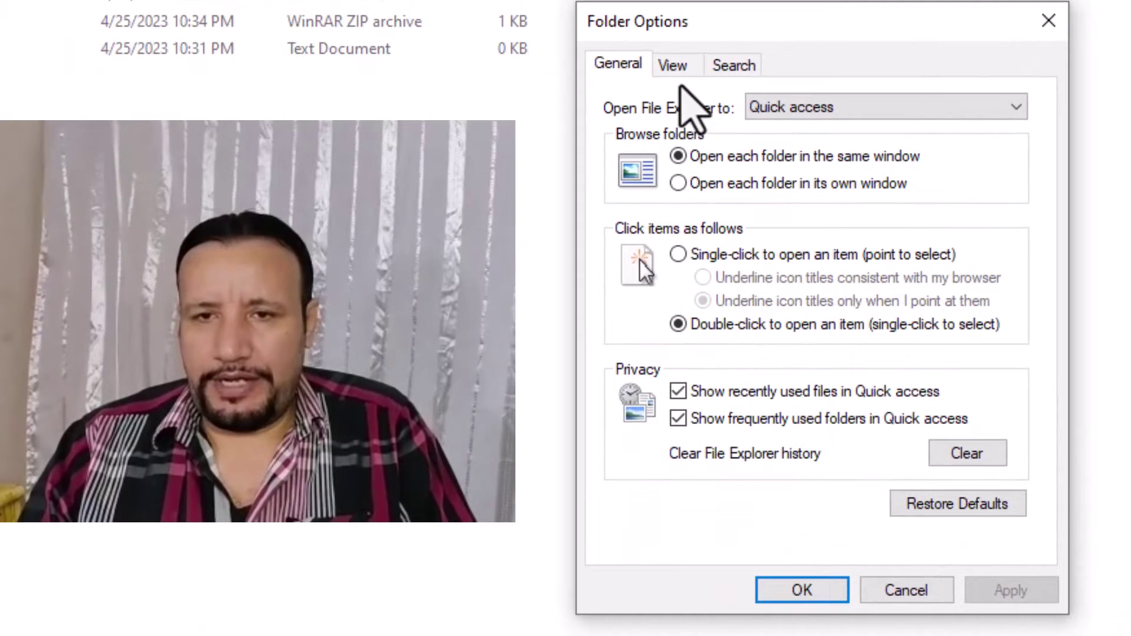
left_click(670, 64)
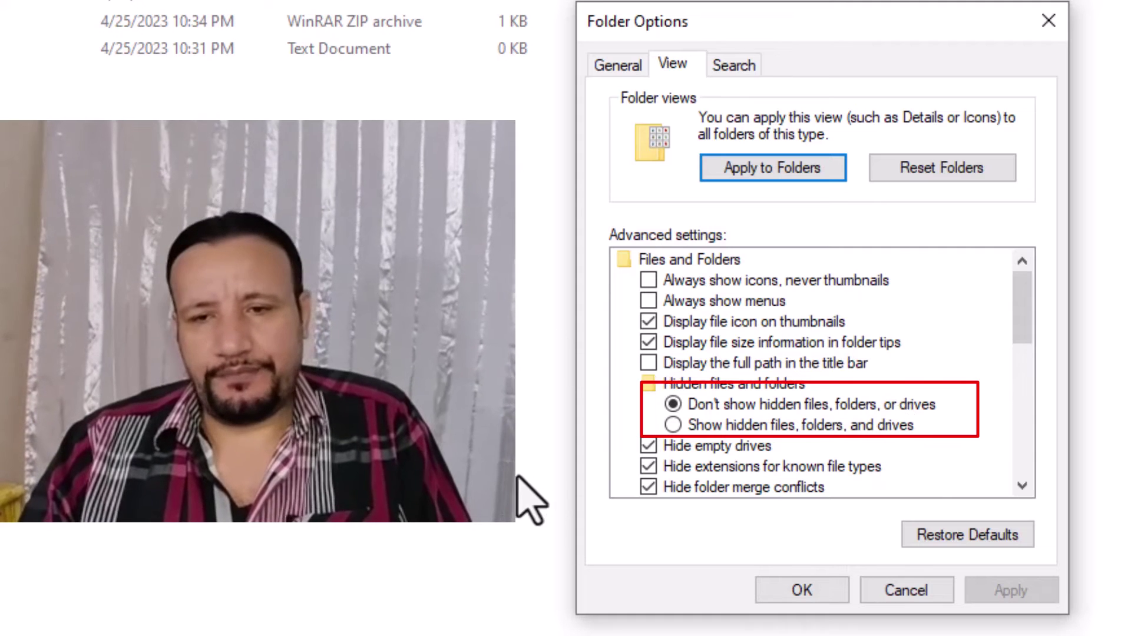
left_click(673, 425)
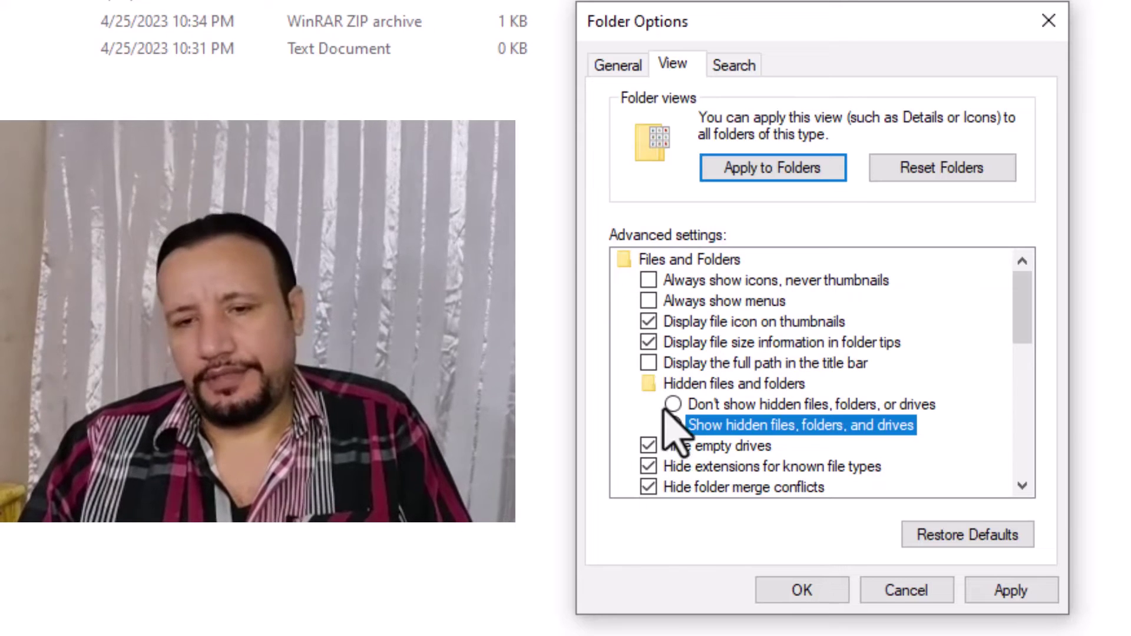
left_click(725, 404)
left_click(906, 590)
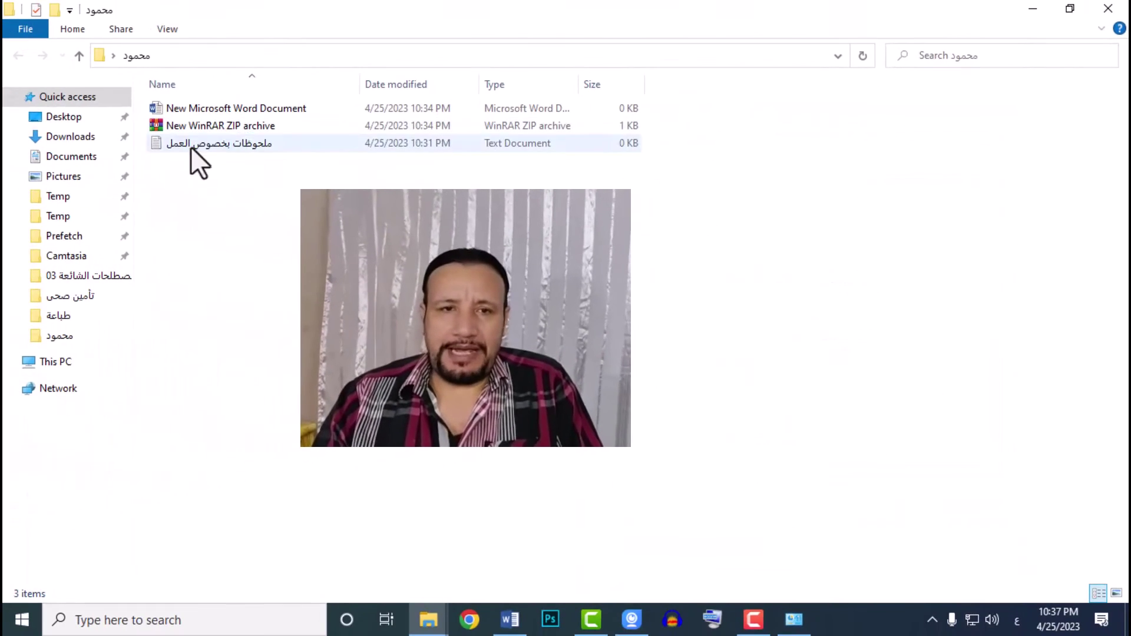
Create two more Microsoft Word Documents in the folder, keeping their default names
left_click(164, 24)
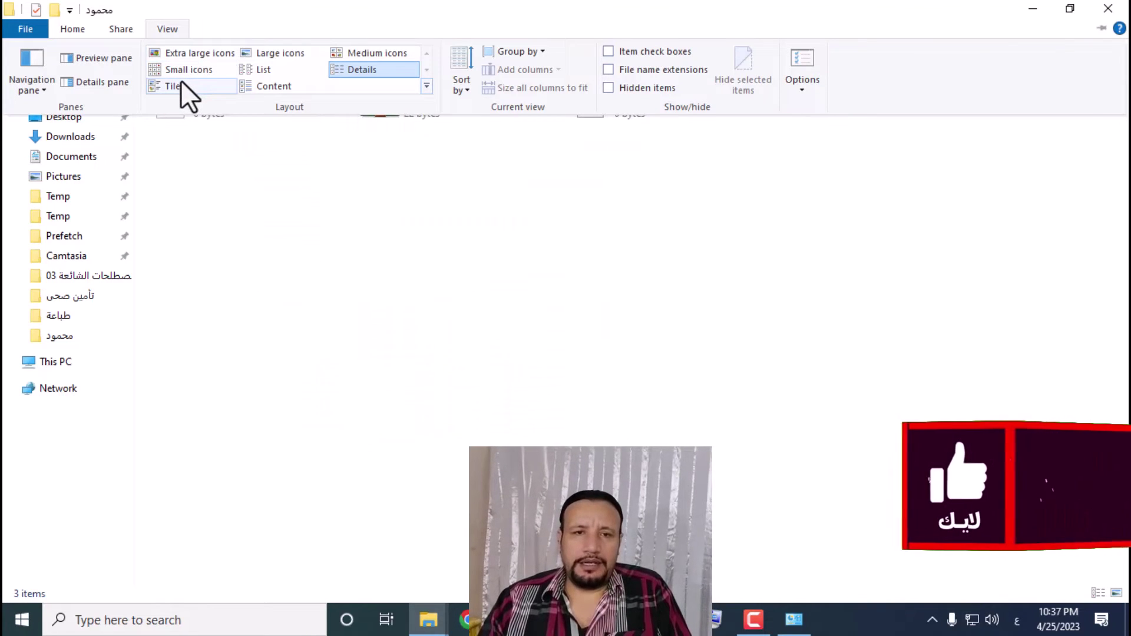
left_click(236, 214)
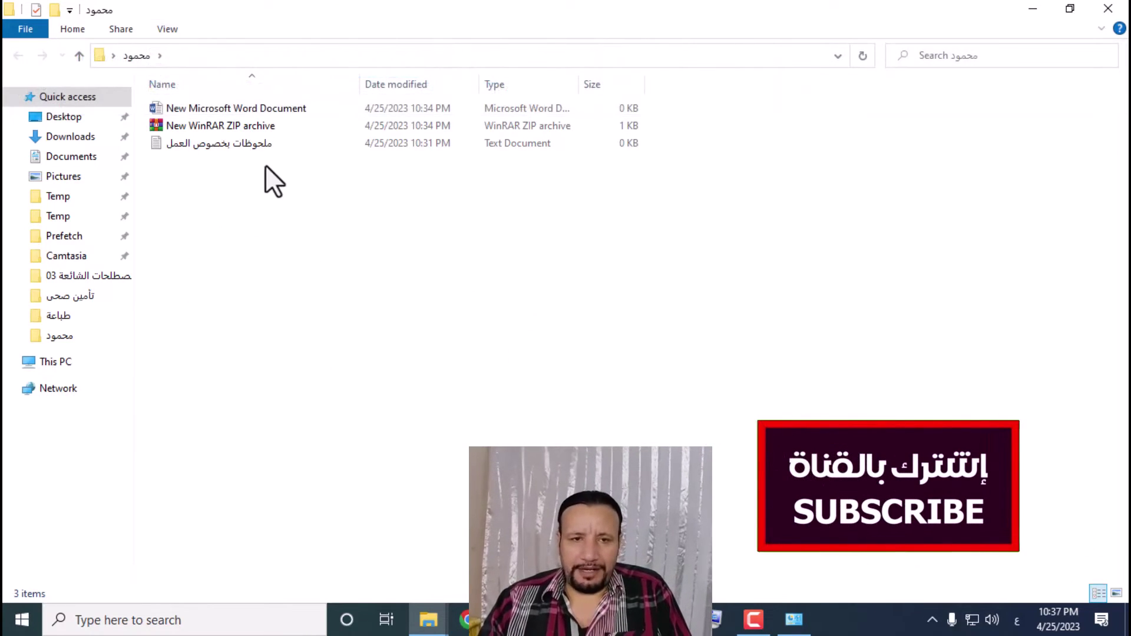
right_click(242, 191)
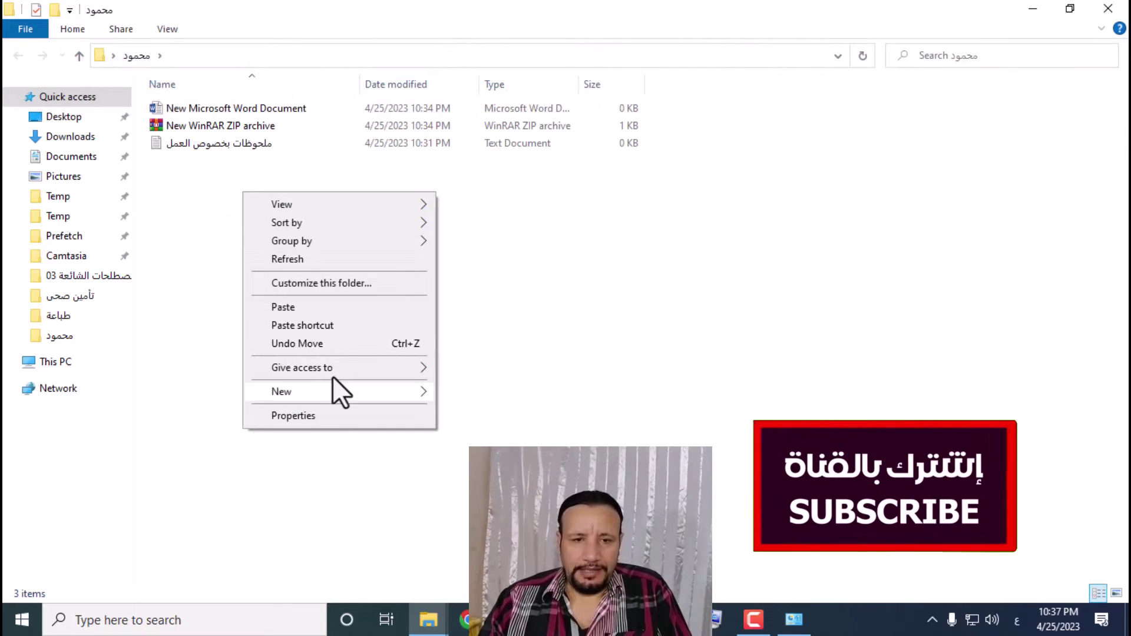
mouse_move(340, 390)
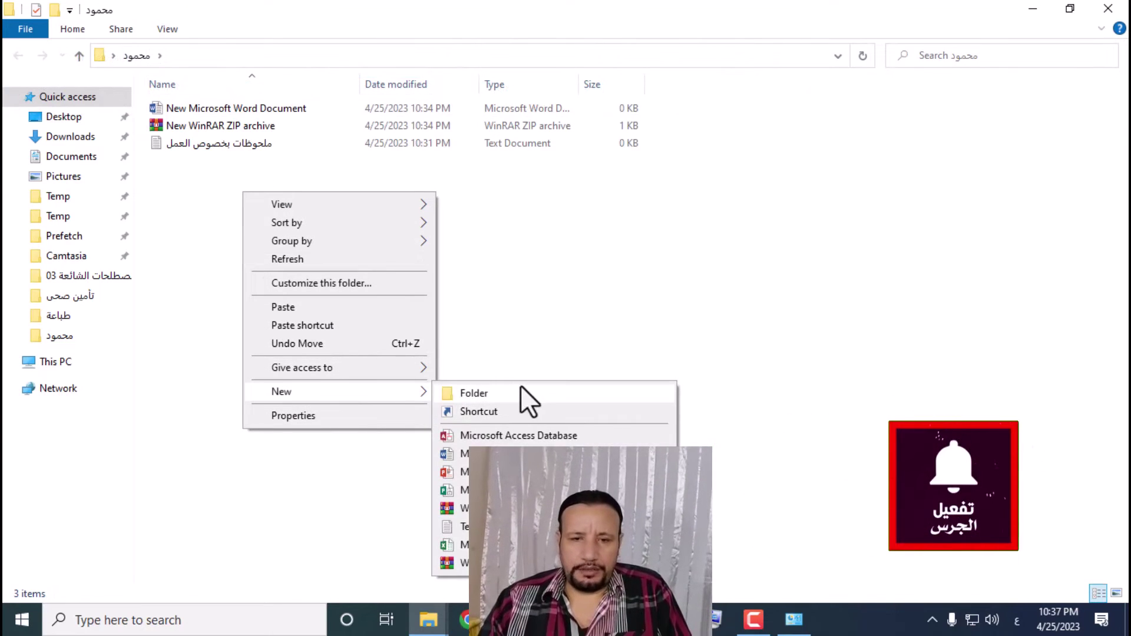
left_click(507, 453)
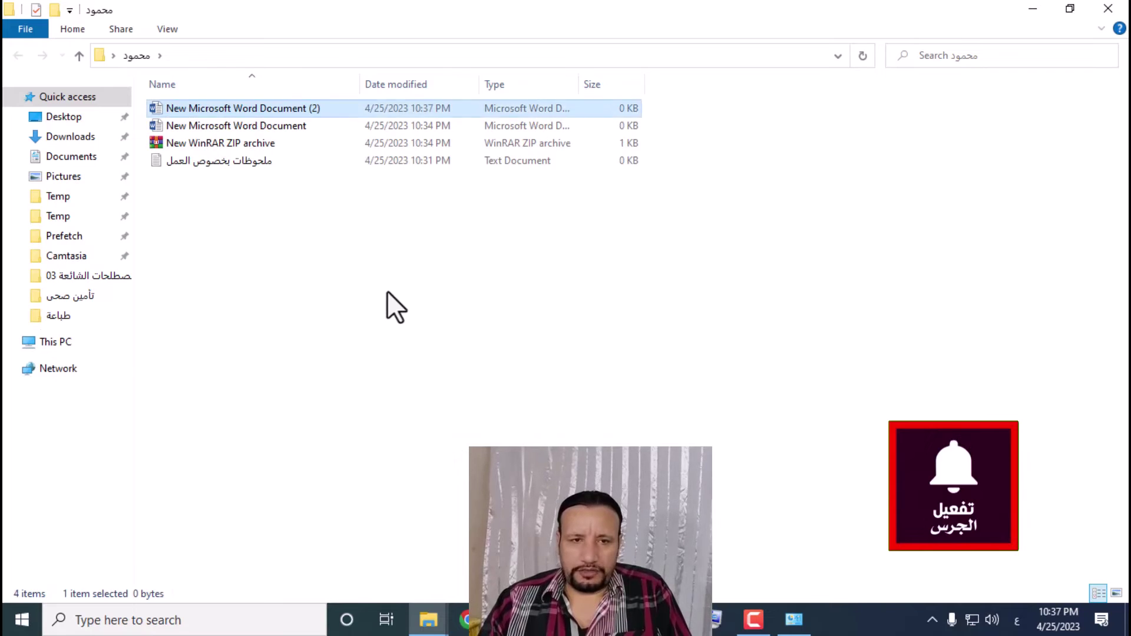
right_click(376, 269)
mouse_move(415, 468)
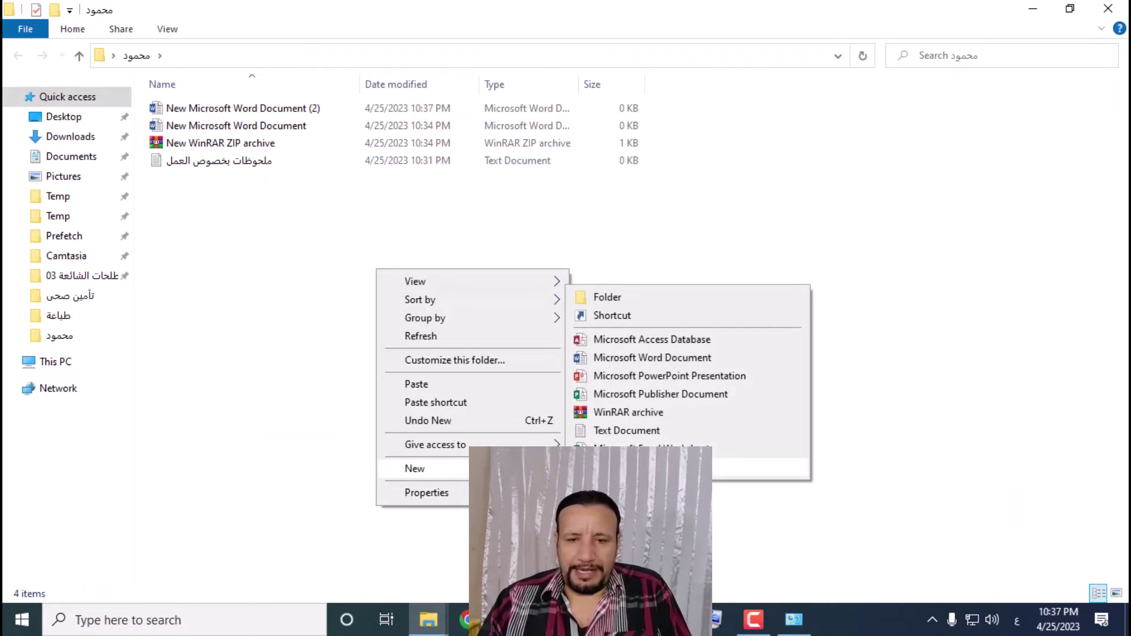
left_click(636, 363)
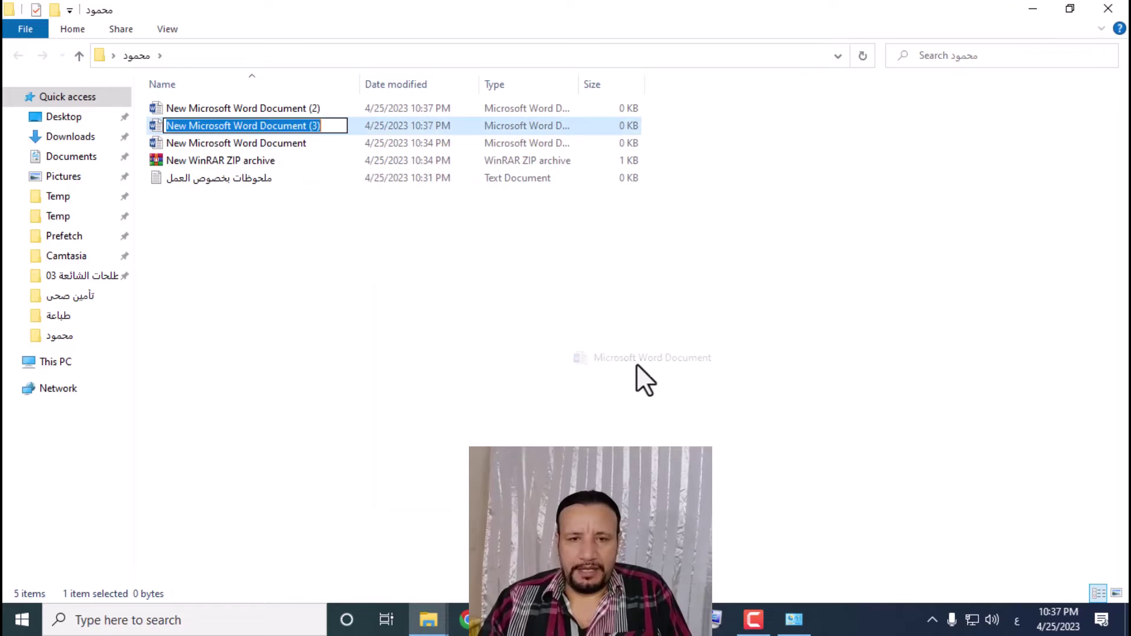
left_click(341, 293)
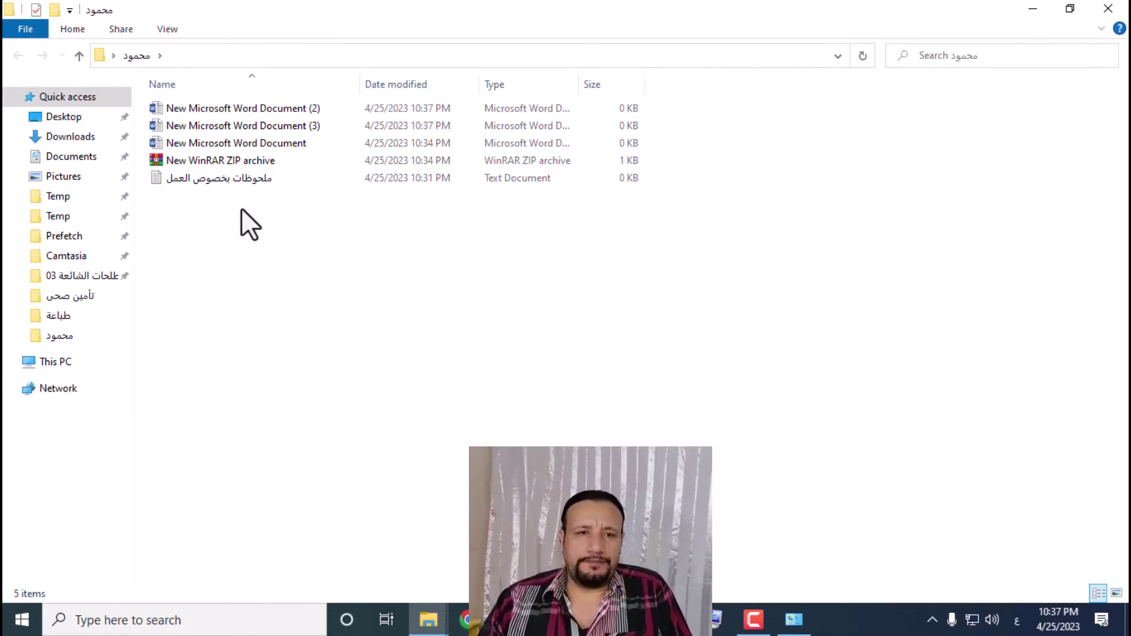
Change the folder's layout in turn to Small icons, Tiles and Large icons to compare how the files are displayed
left_click(168, 30)
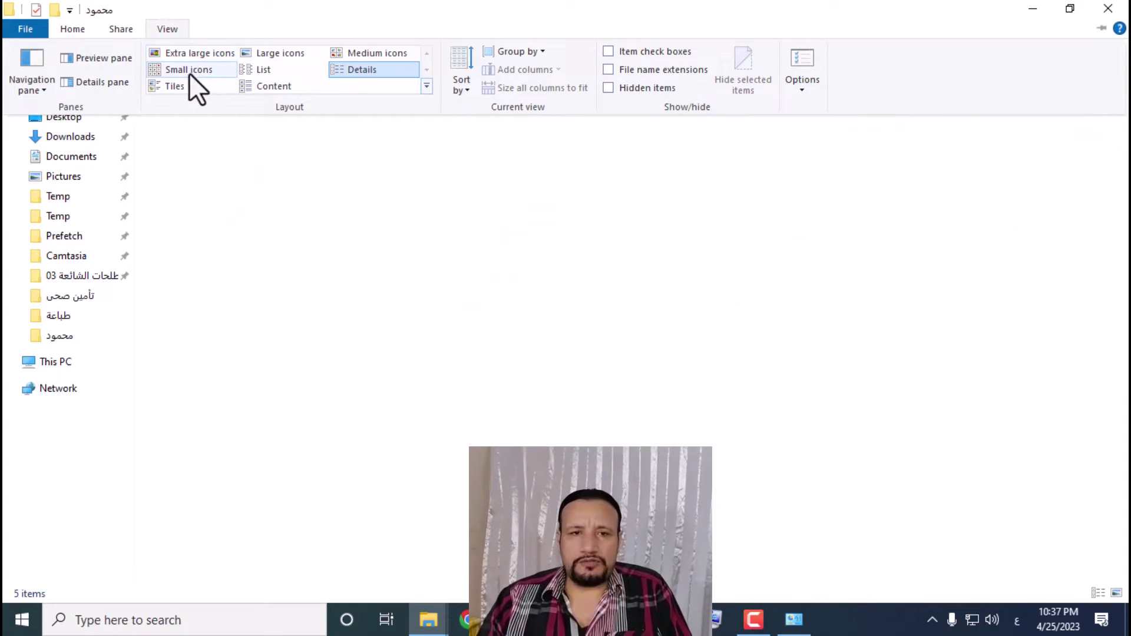
left_click(189, 70)
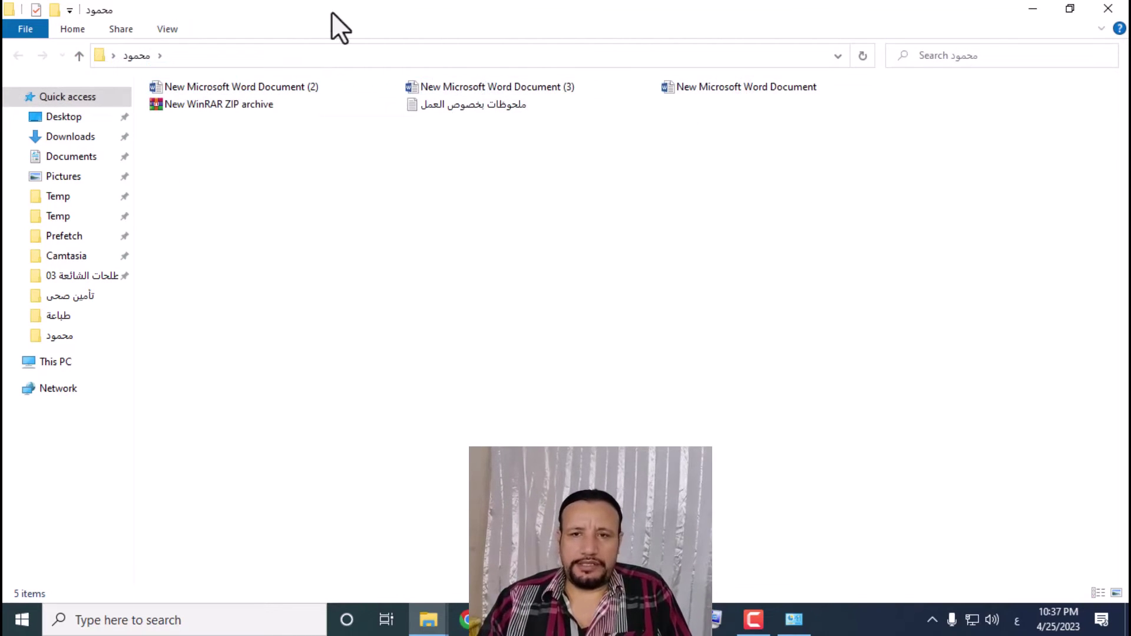
left_click(165, 27)
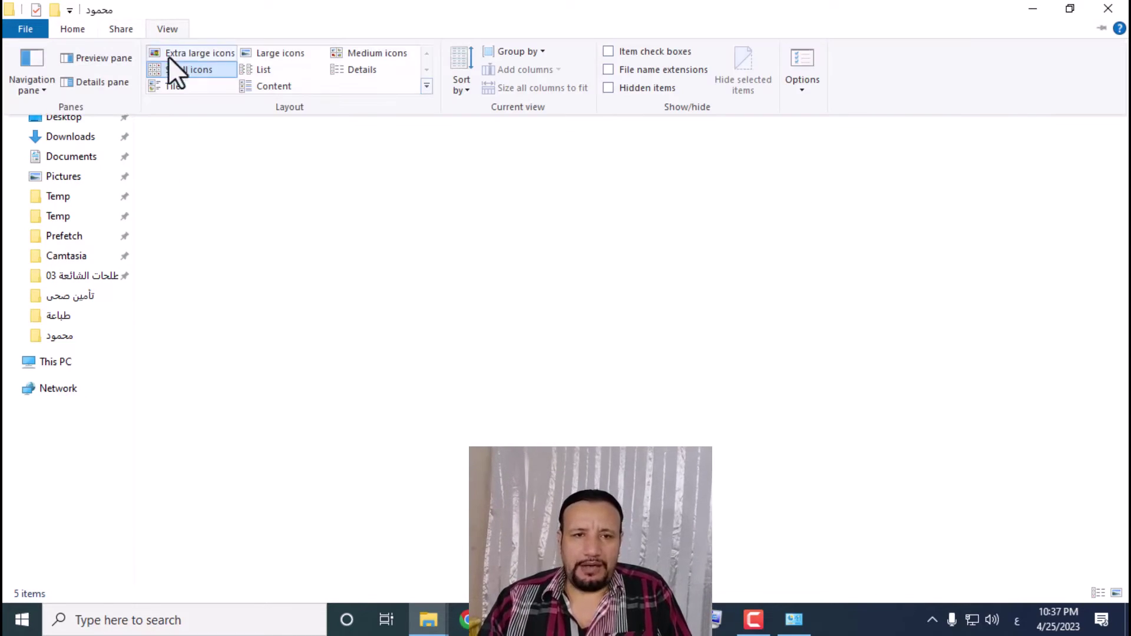
left_click(173, 87)
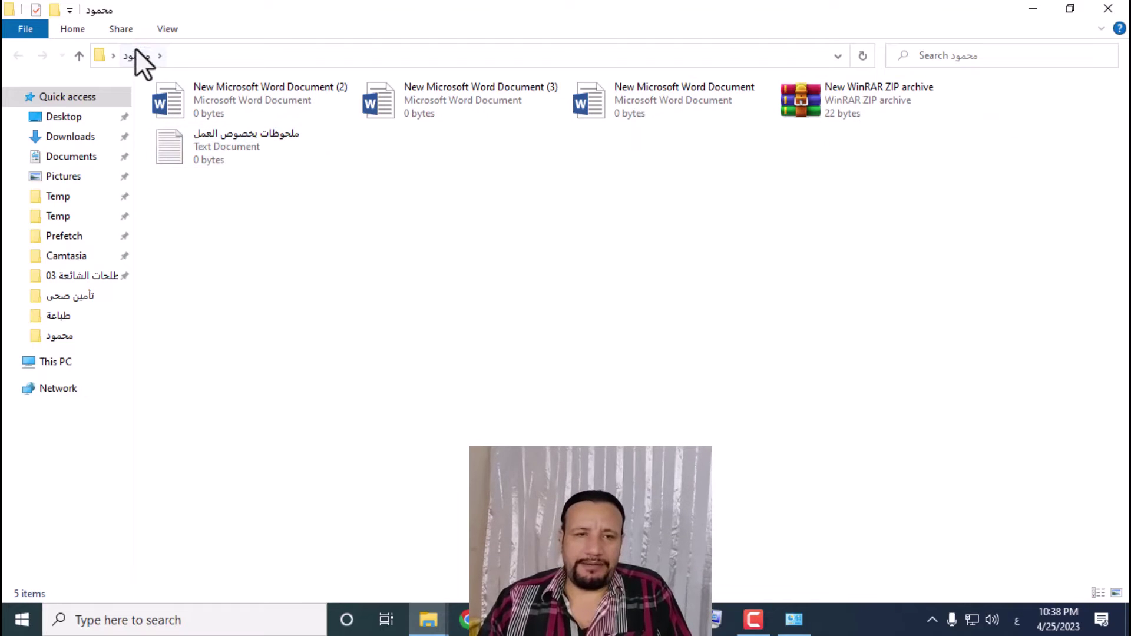
left_click(158, 27)
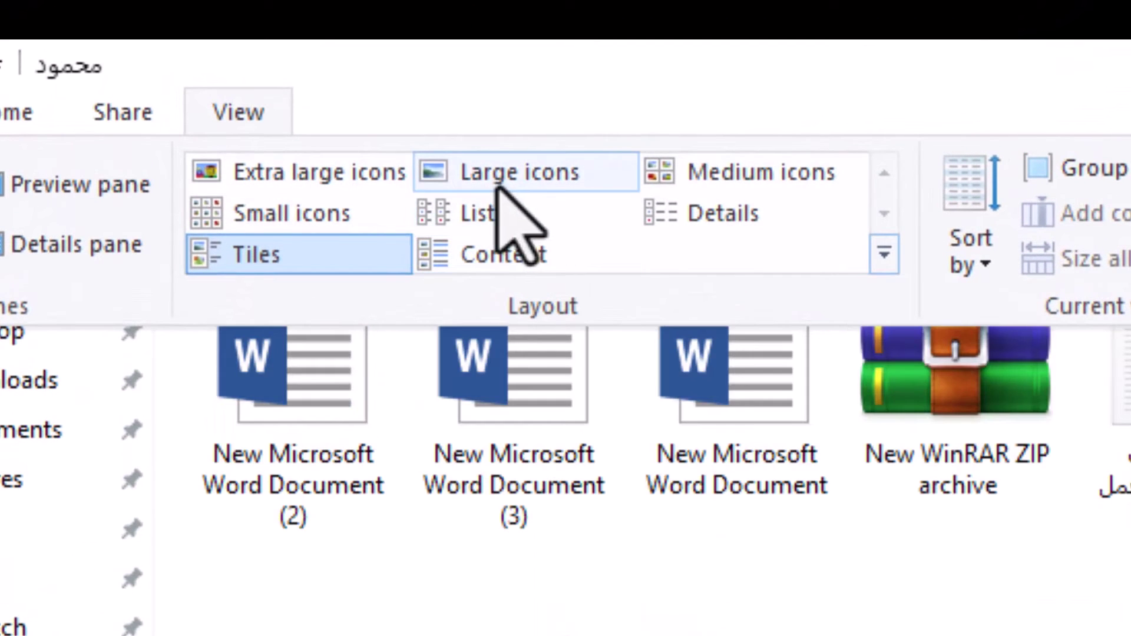
left_click(499, 188)
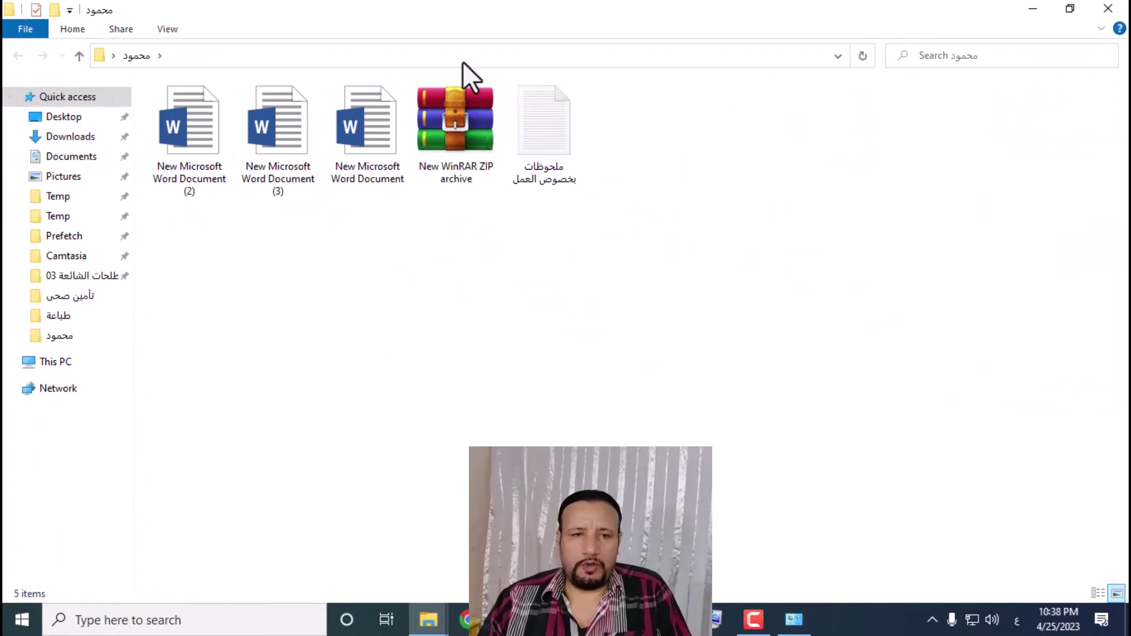
Switch the folder's layout to List and after that to Extra large icons
left_click(162, 32)
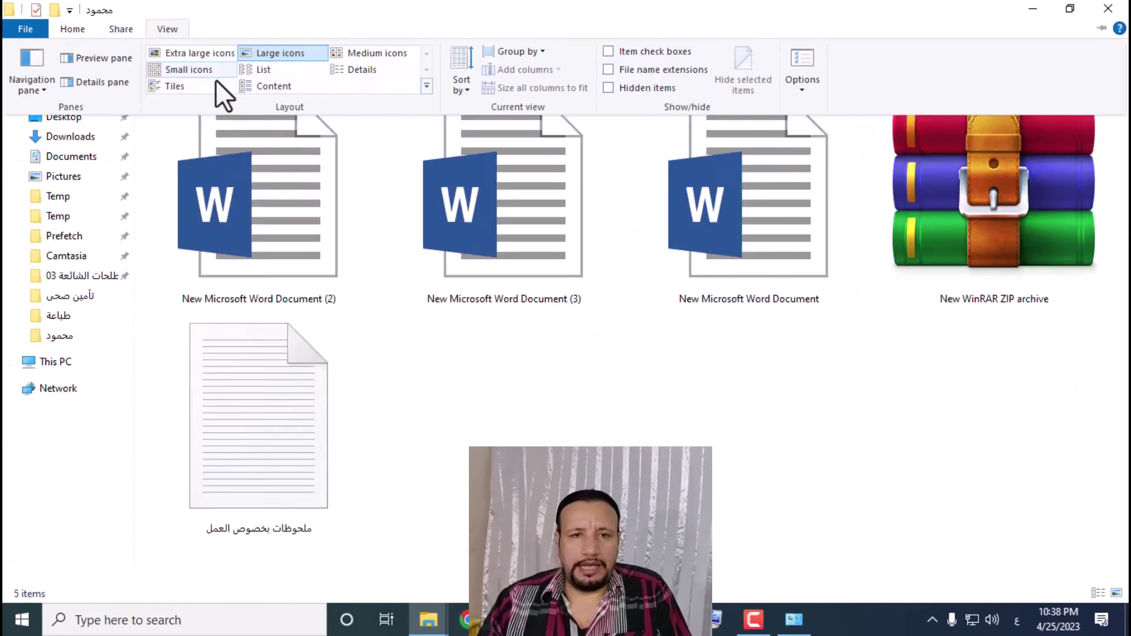
left_click(255, 69)
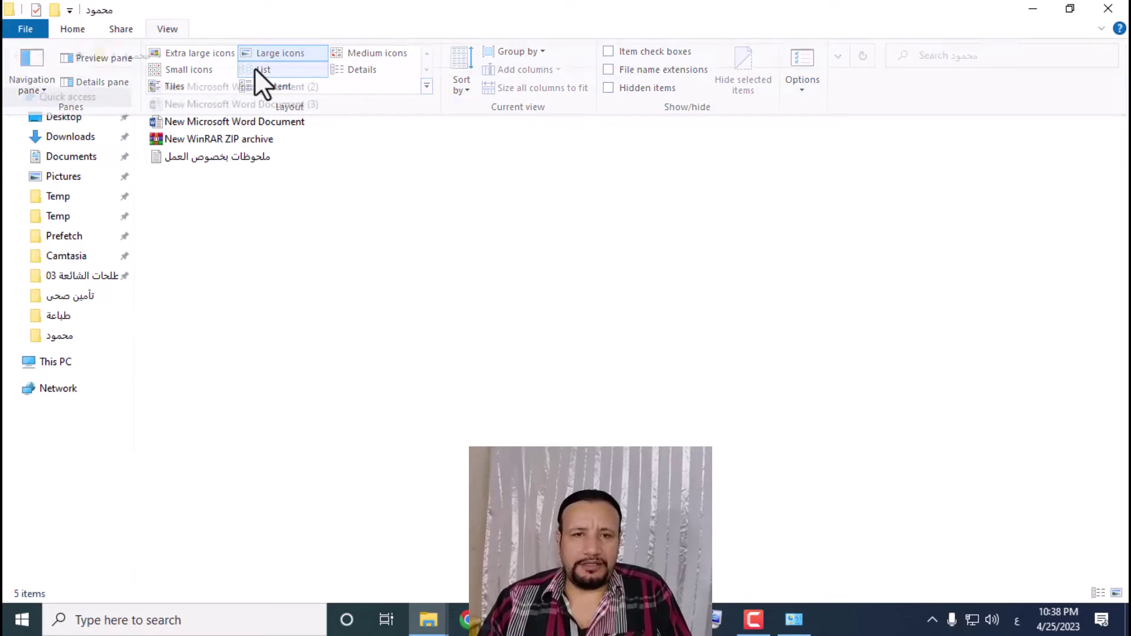
left_click(162, 28)
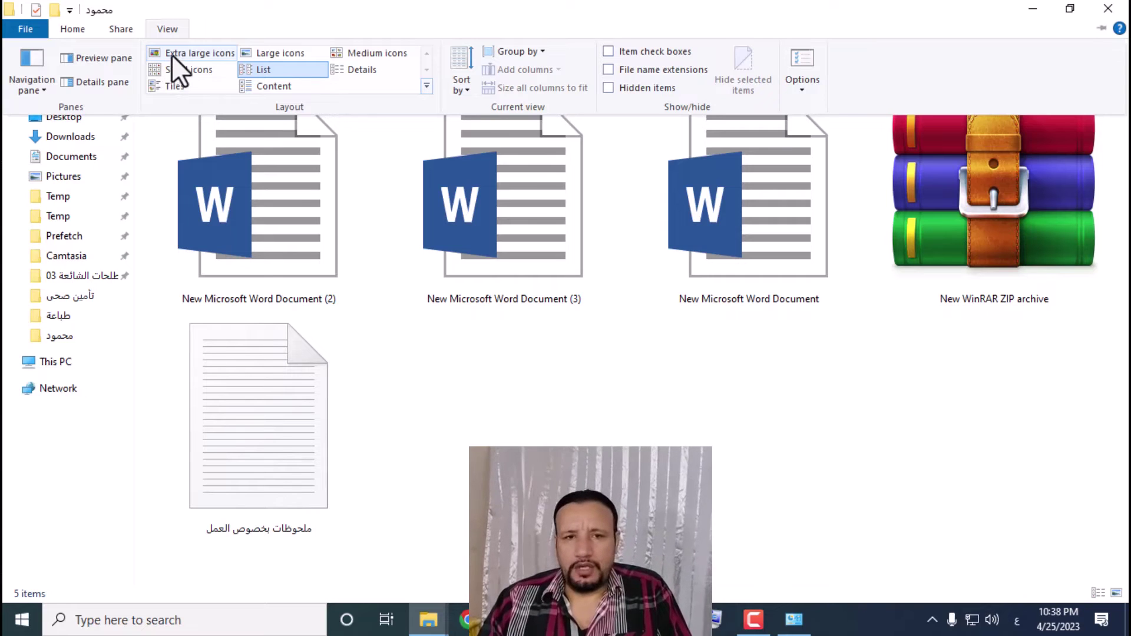
left_click(171, 50)
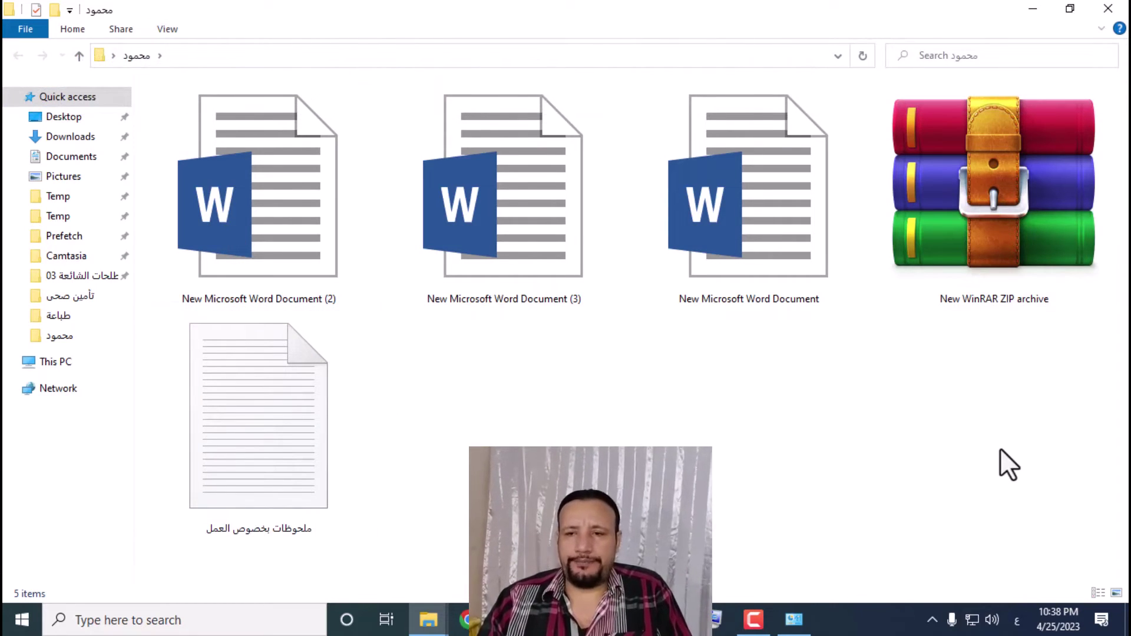
Open the text document in Notepad, close it again, and clear the file selection in the folder
double_click(245, 382)
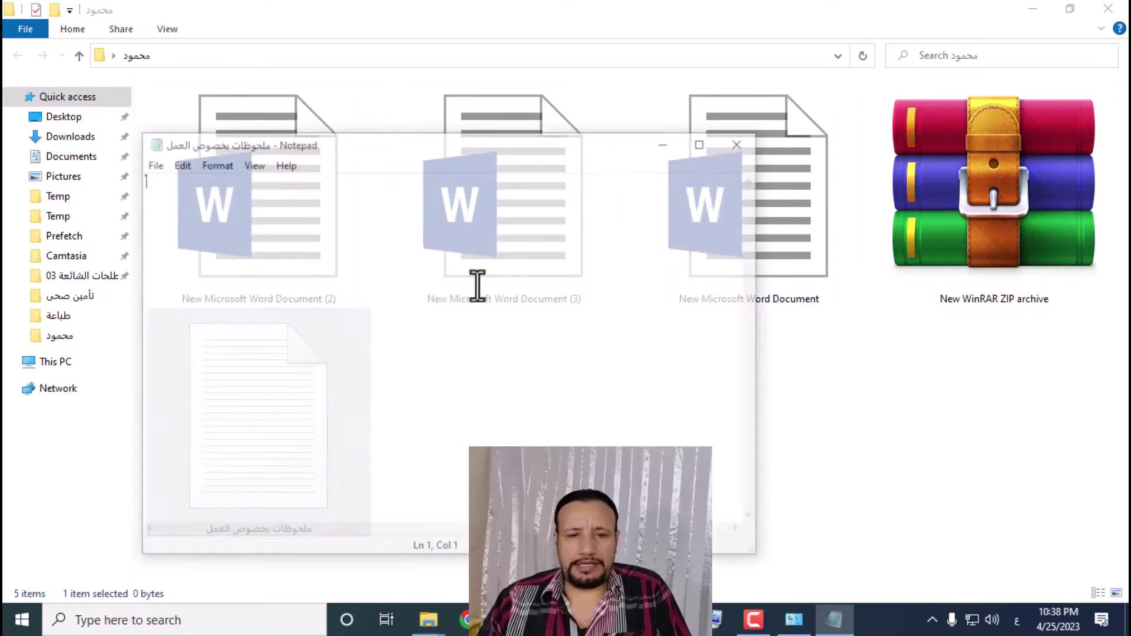
left_click(734, 146)
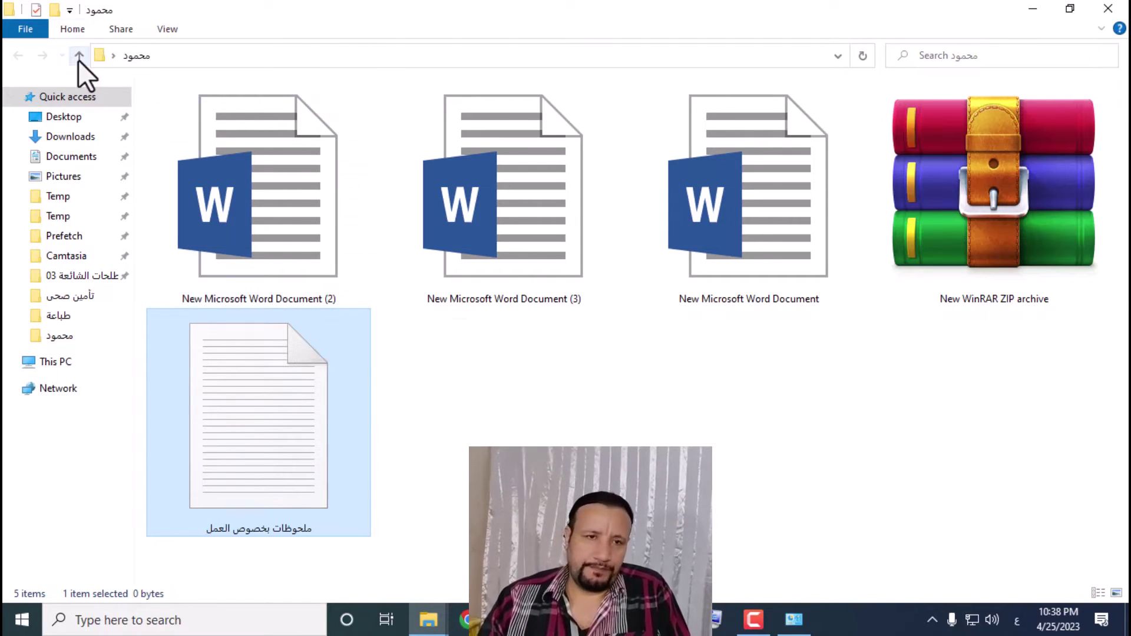
left_click(793, 391)
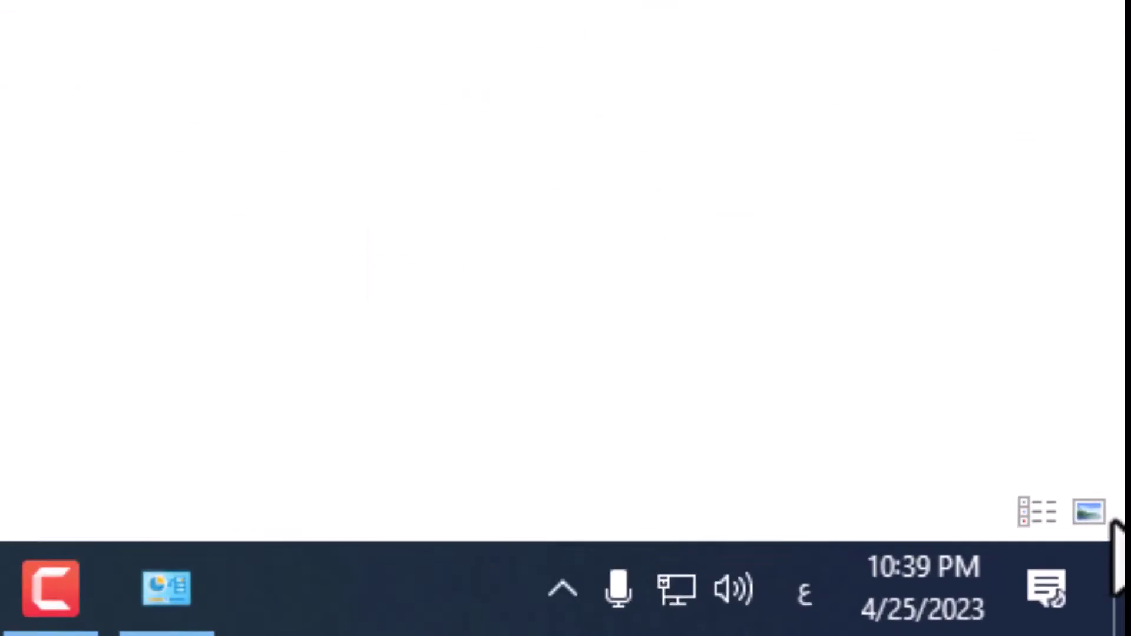
Alternate the folder between the large thumbnails and details displays, finishing on large thumbnails
left_click(1077, 437)
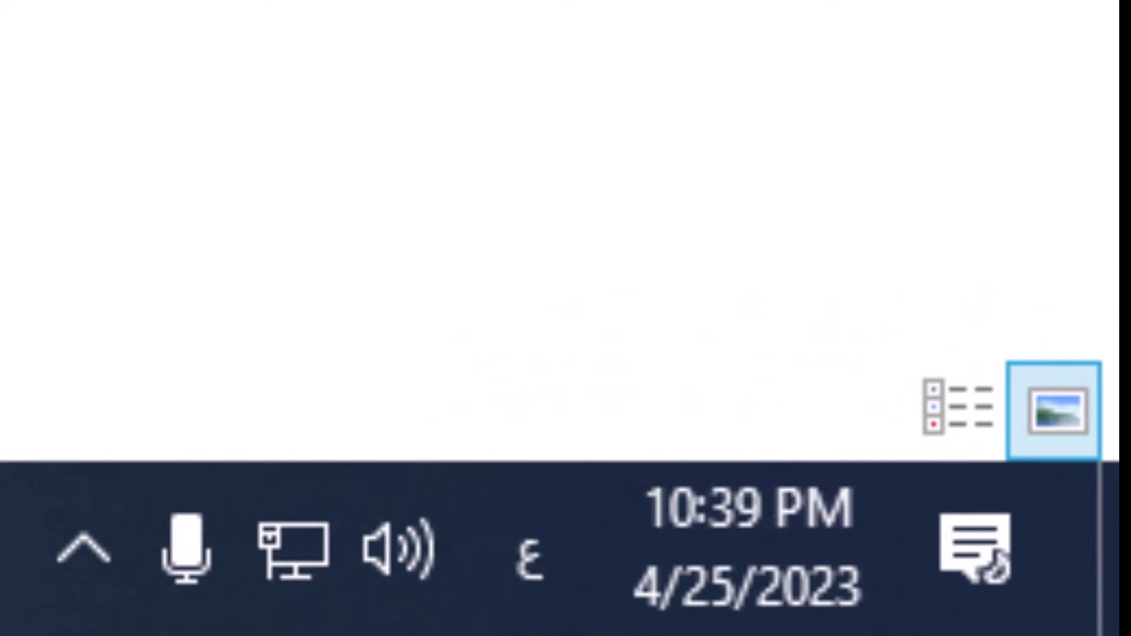
left_click(957, 406)
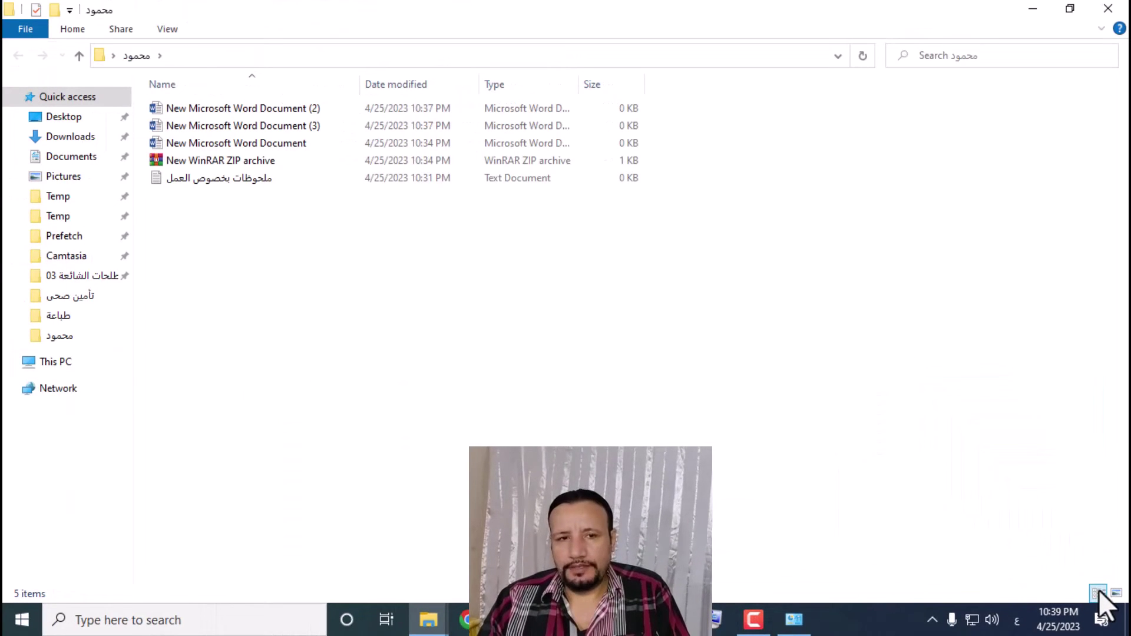
left_click(642, 376)
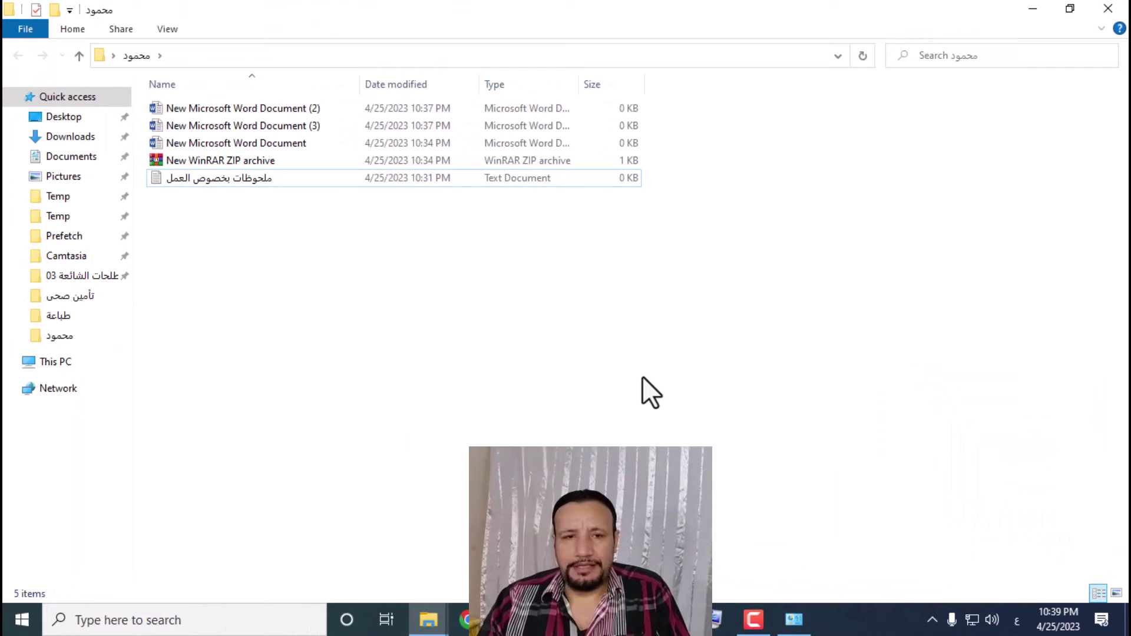
left_click(1116, 593)
left_click(1098, 593)
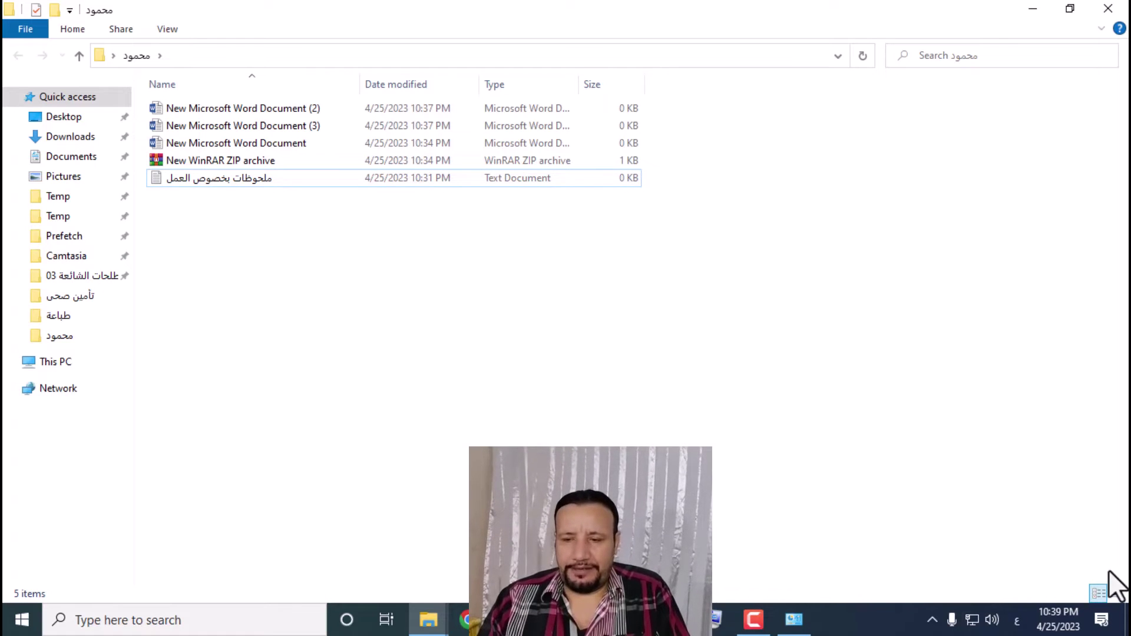
left_click(1116, 593)
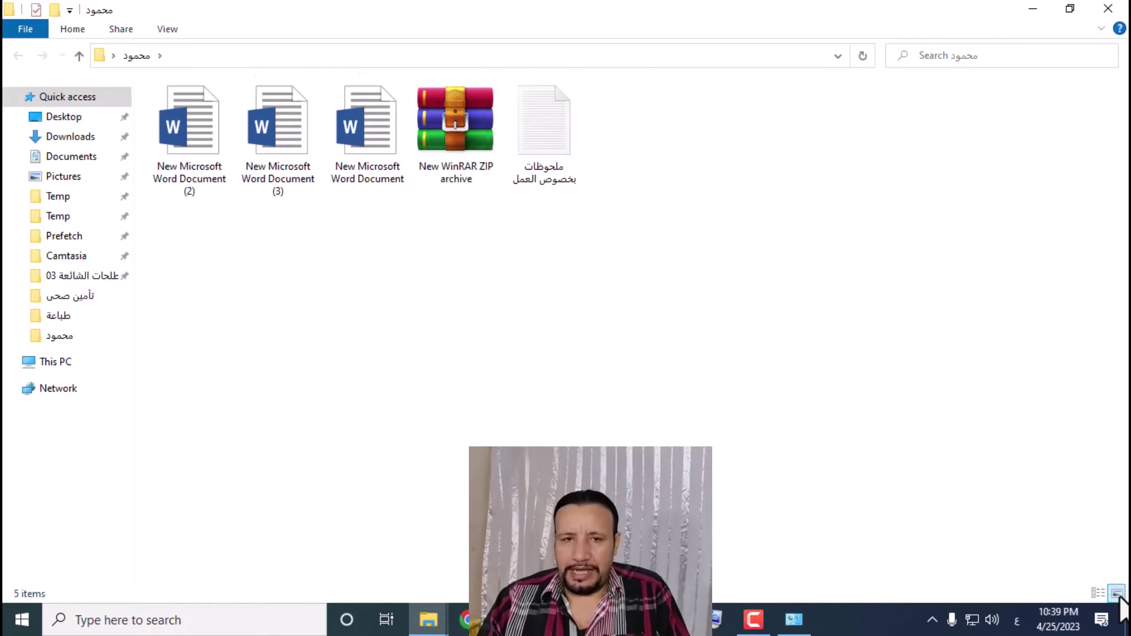
Preview the Tiles and List layouts for the folder and set it back to Large icons
left_click(160, 29)
left_click(172, 83)
left_click(263, 69)
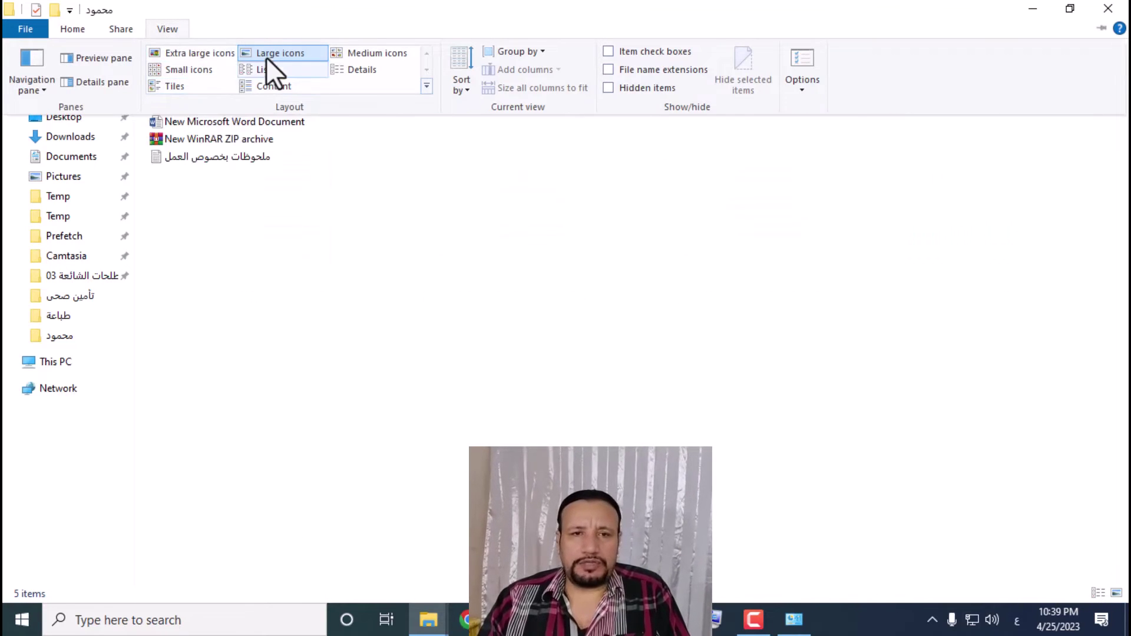
left_click(268, 51)
left_click(483, 301)
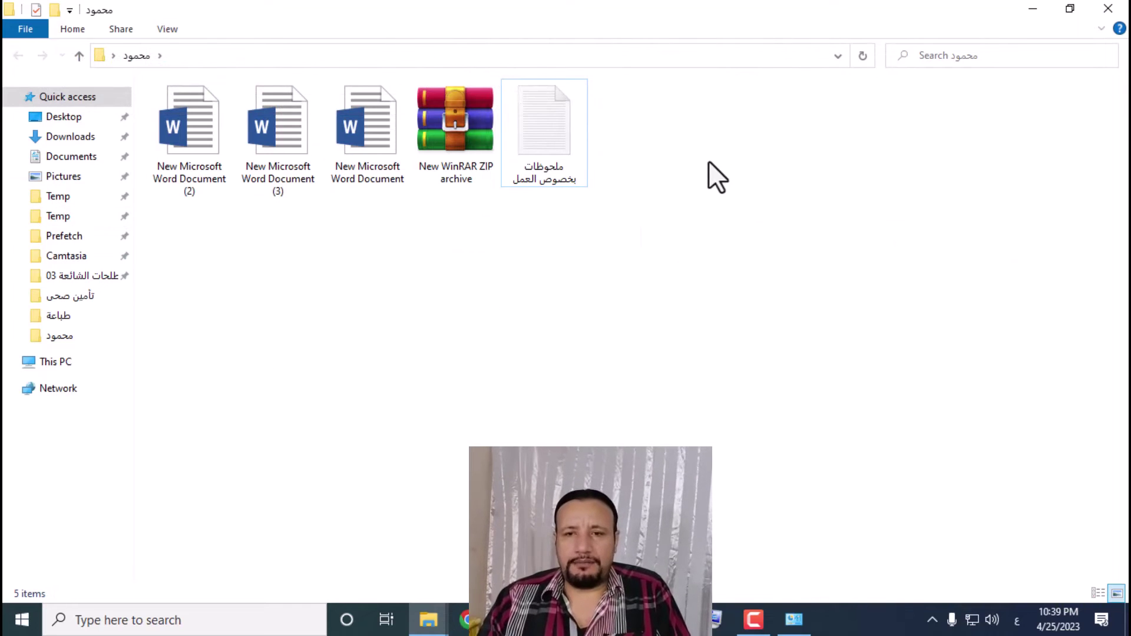
Show the folder's files as Extra large icons and return them to Large icons
right_click(761, 197)
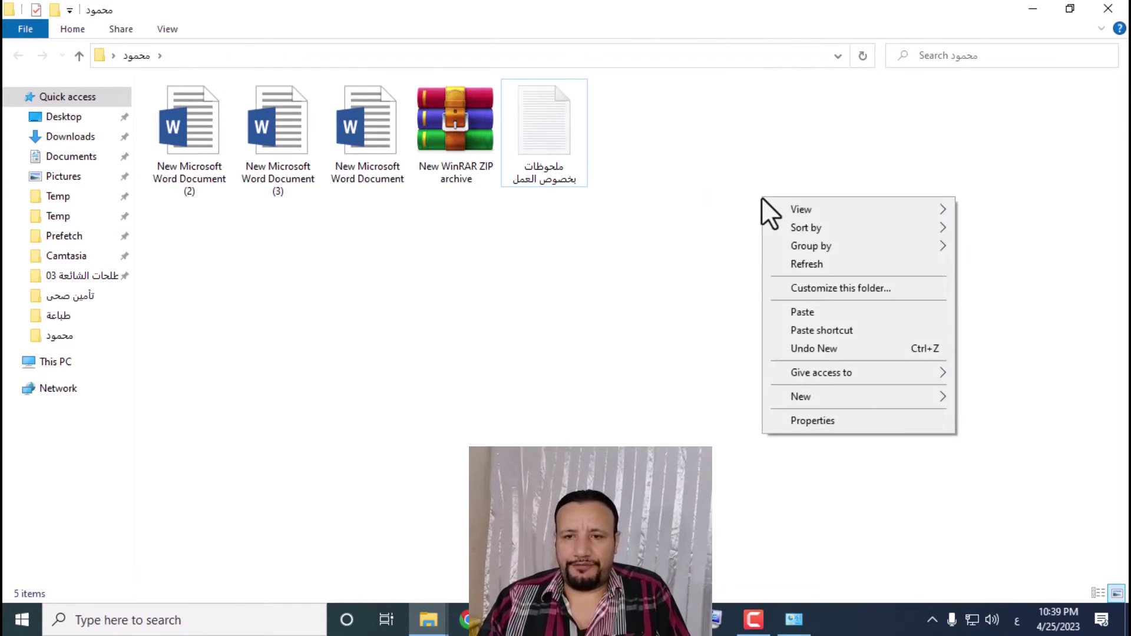
mouse_move(773, 212)
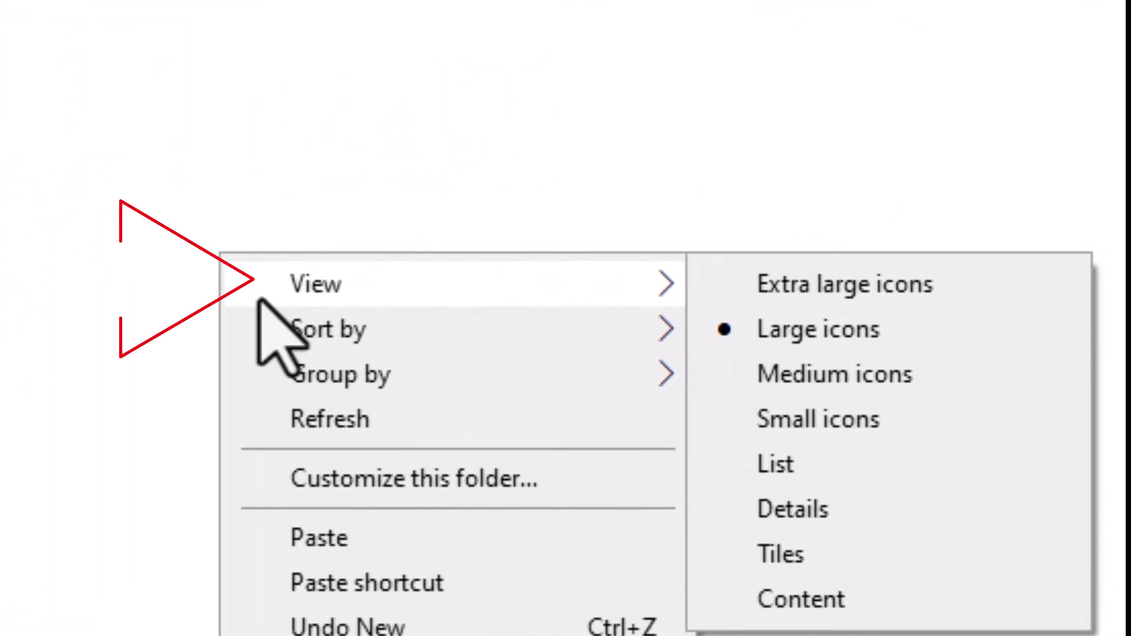
left_click(848, 306)
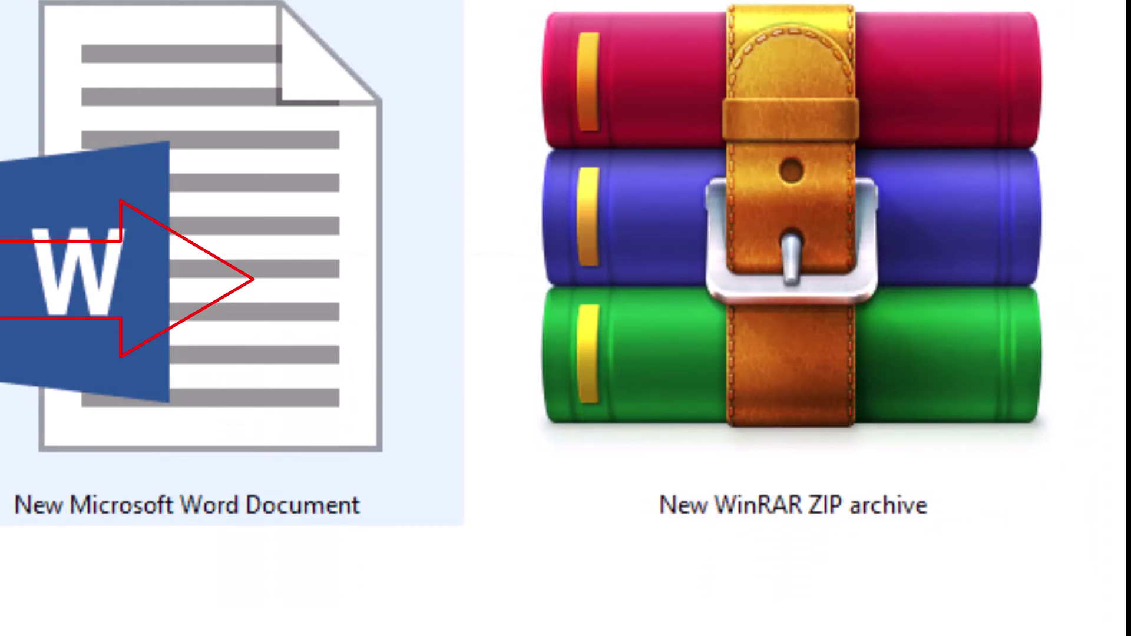
right_click(182, 365)
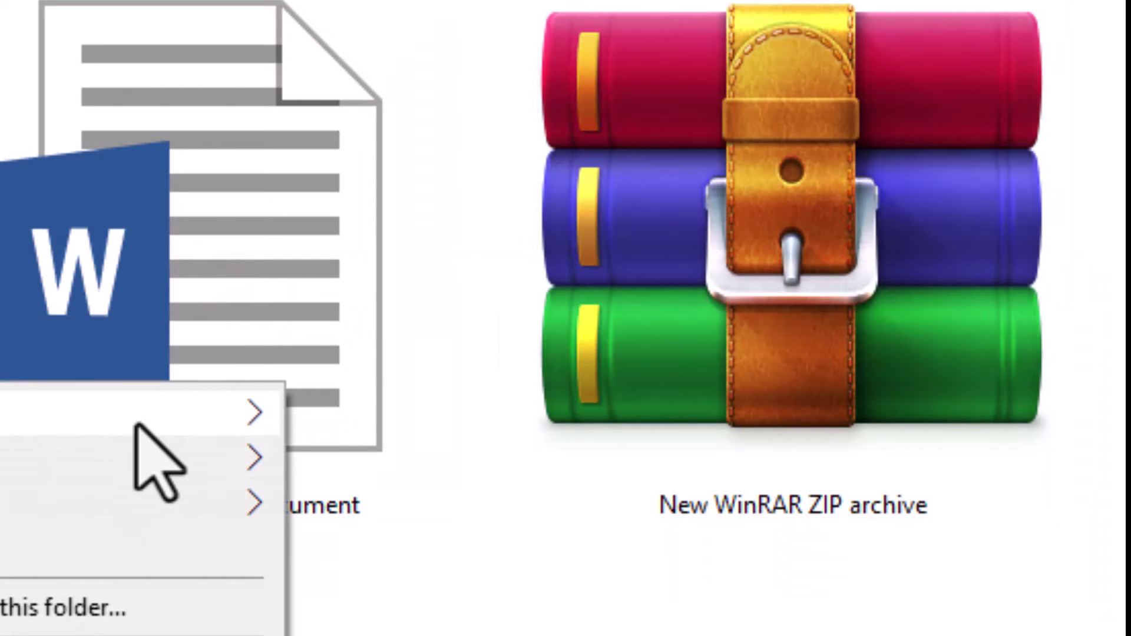
mouse_move(177, 429)
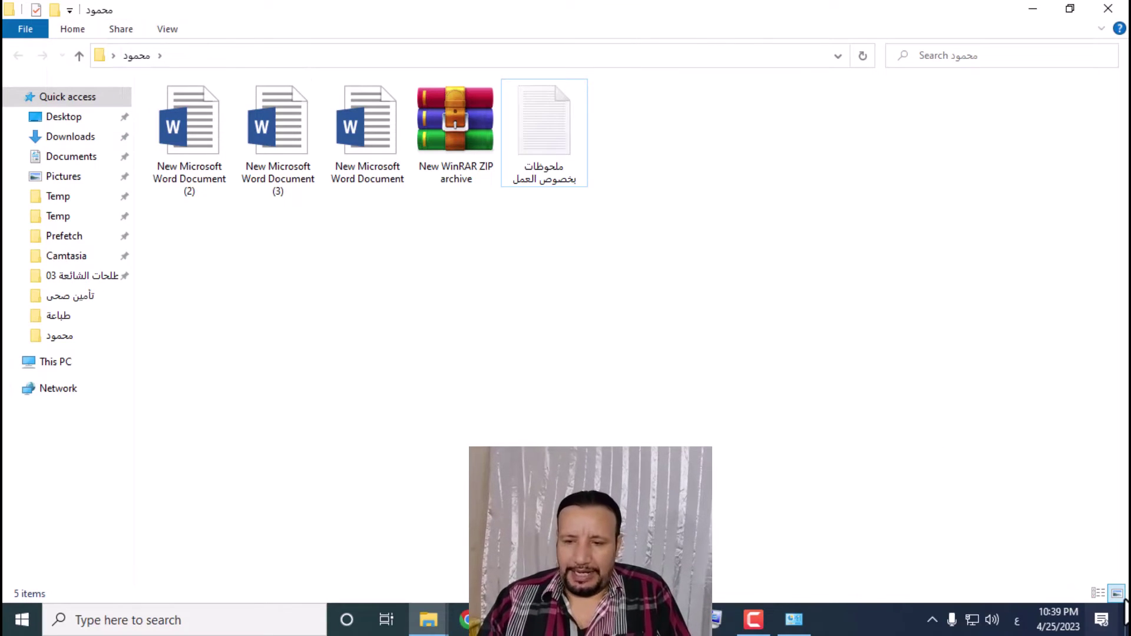
Review the layout options available for the folder and dismiss them without choosing one
right_click(711, 343)
mouse_move(854, 351)
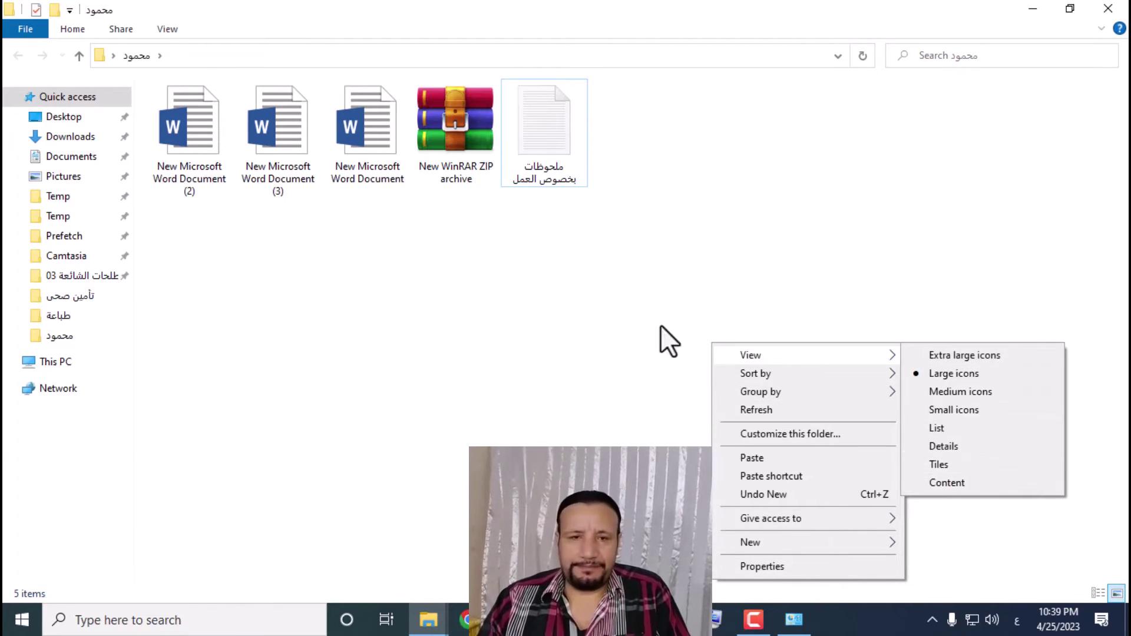
left_click(626, 311)
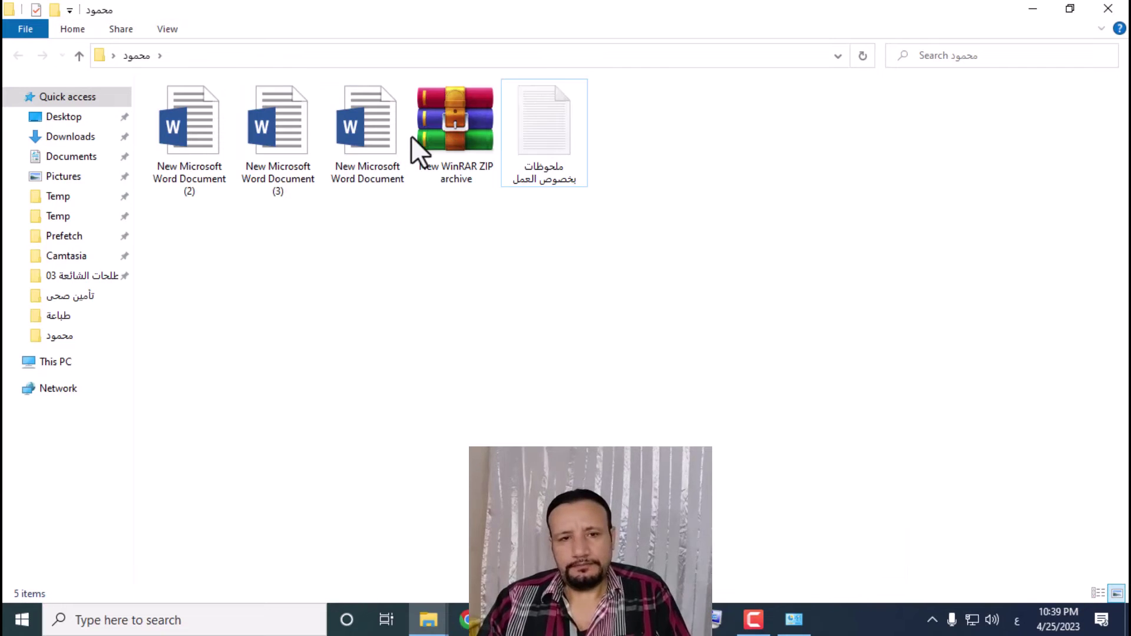
Close the open folder window and review the commands available for that folder on the desktop without choosing one
left_click(545, 136)
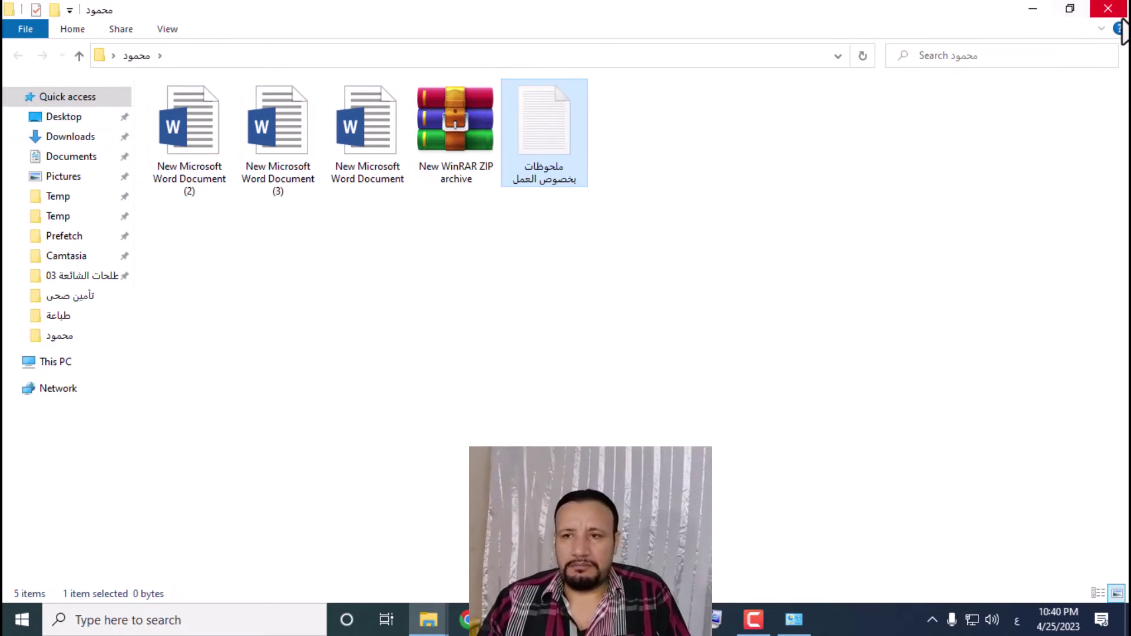
left_click(1121, 16)
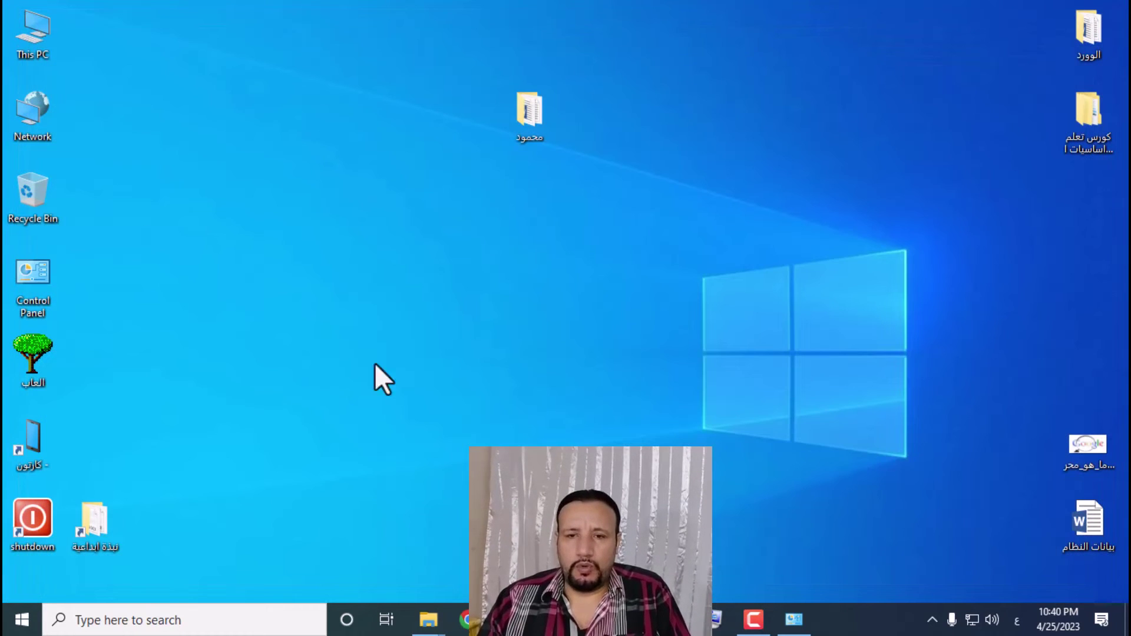
right_click(538, 98)
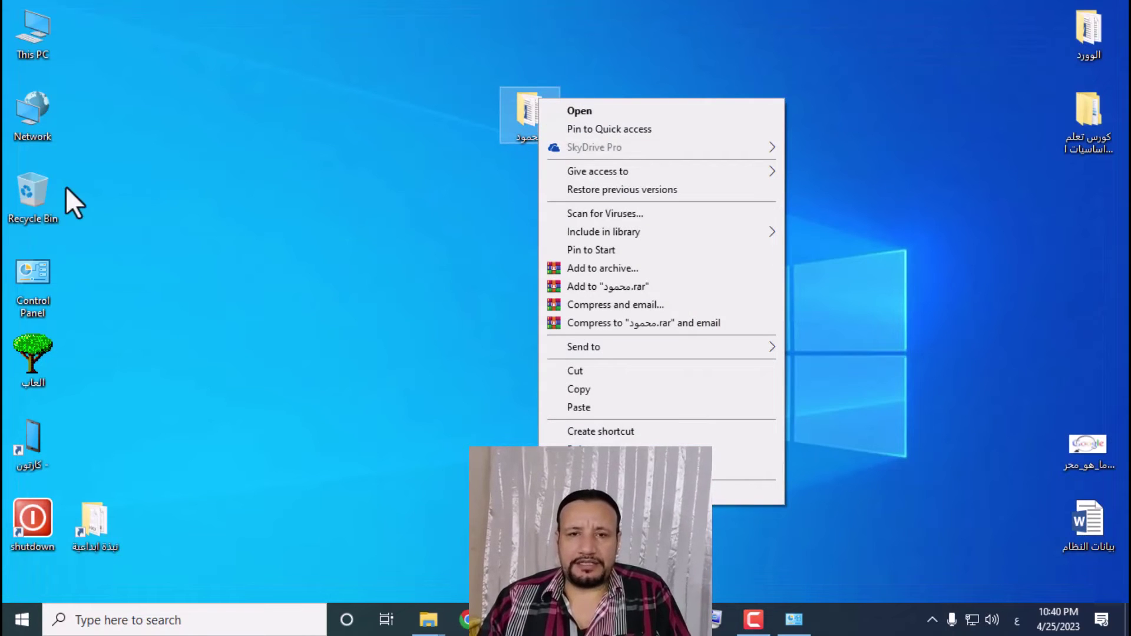
left_click(199, 171)
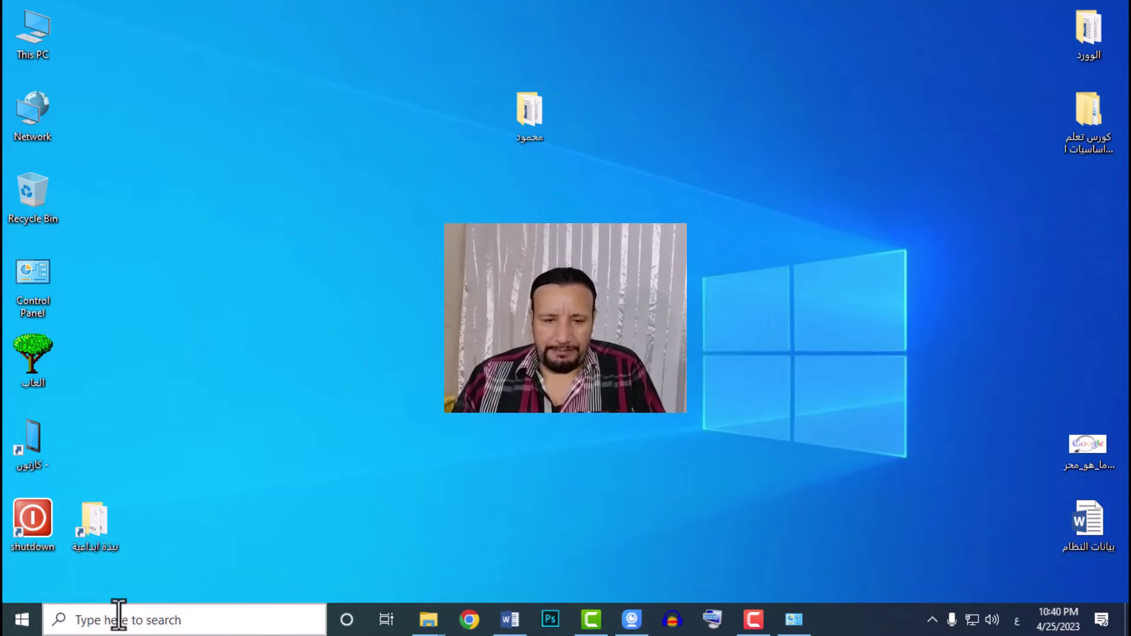
Clear all notifications from the notification center, dismiss it, and check it once more before returning to the desktop
left_click(1102, 621)
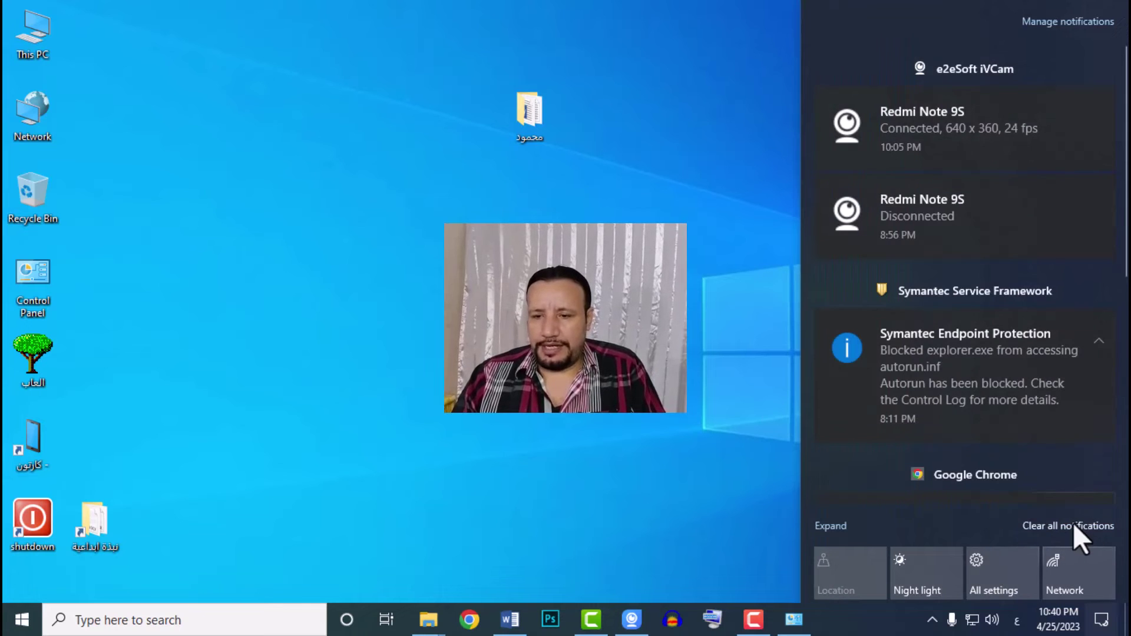
left_click(1054, 525)
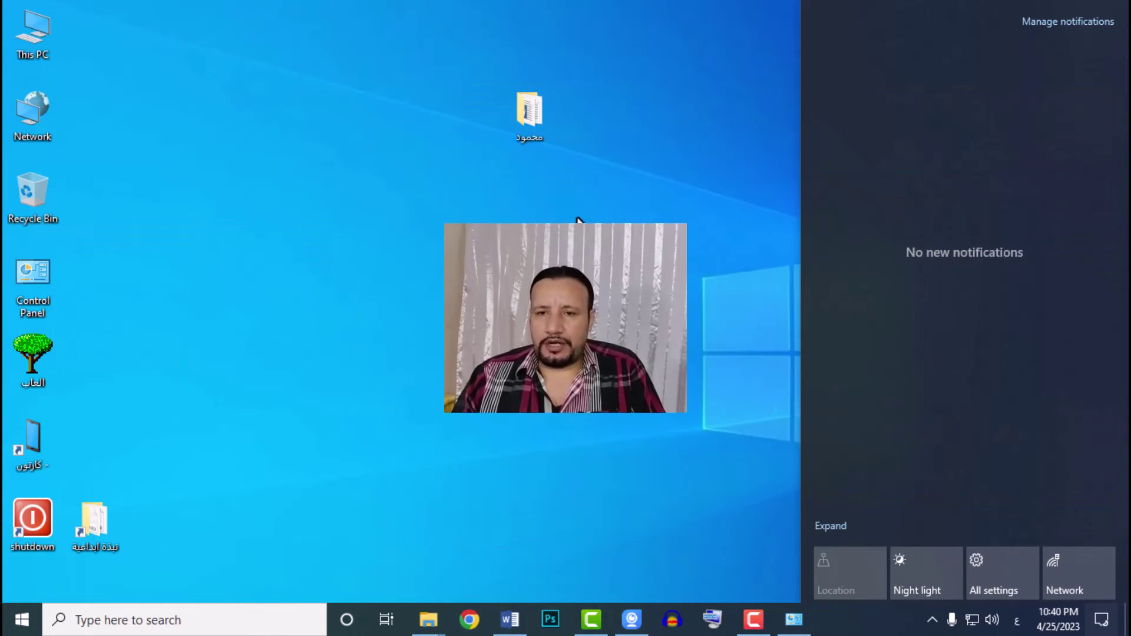
left_click(701, 298)
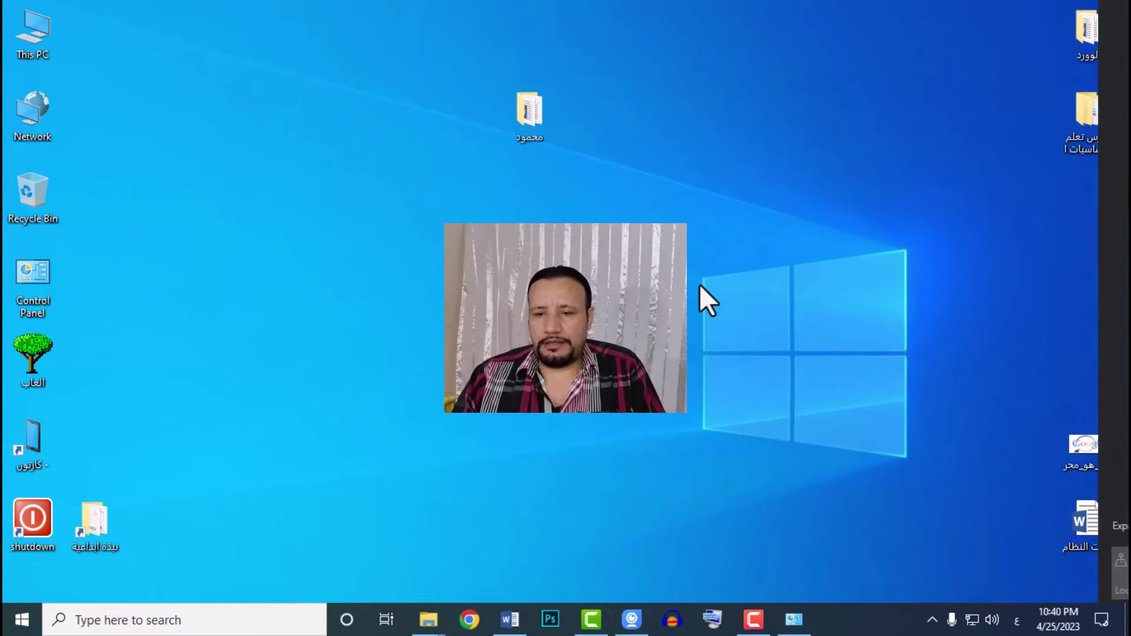
left_click(1101, 619)
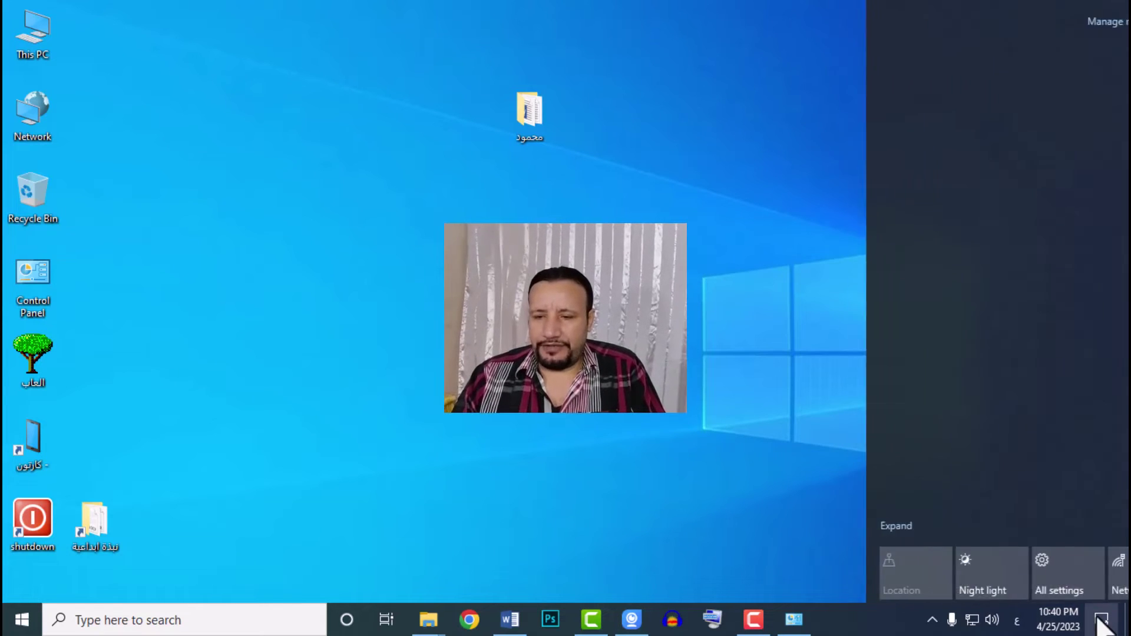
left_click(425, 130)
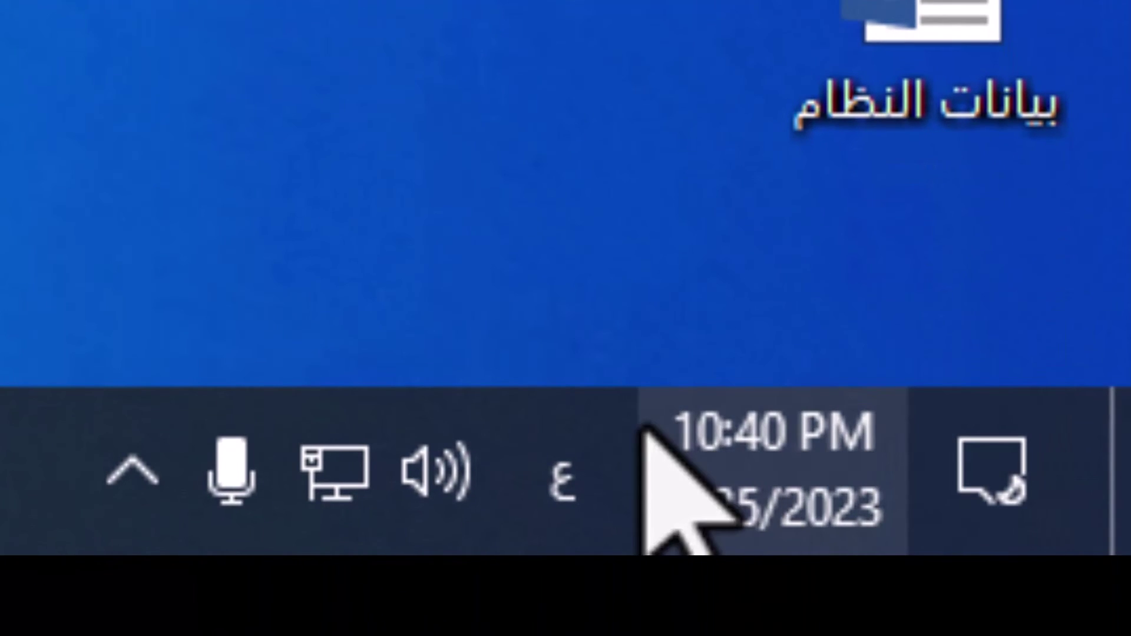
Examine the taskbar clock's full date and its monthly calendar, and dismiss the calendar
mouse_move(878, 468)
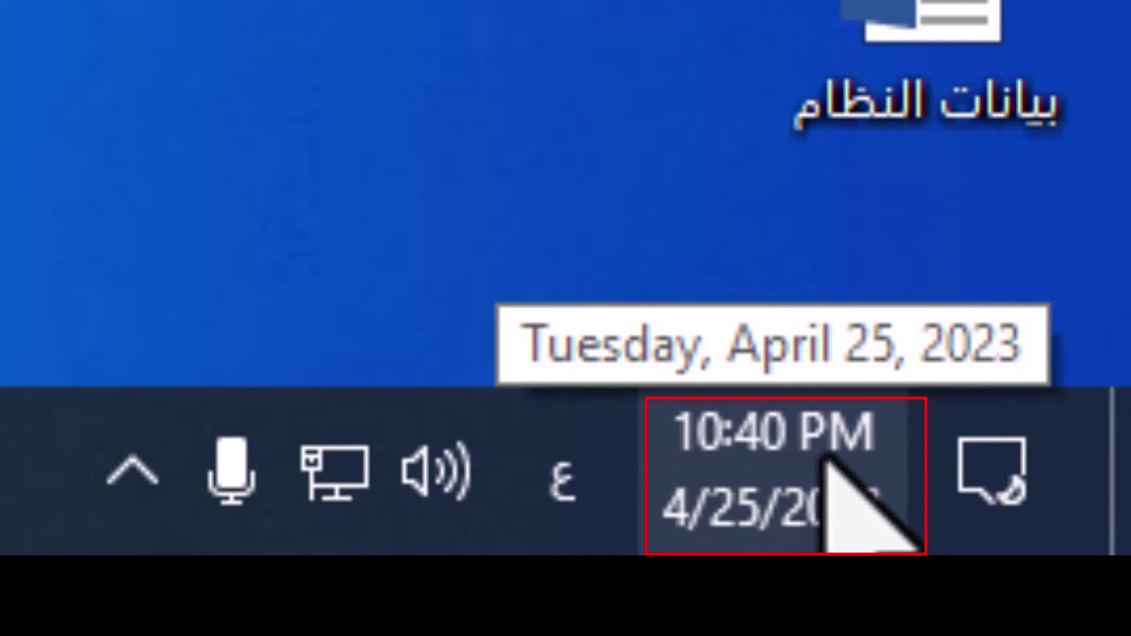
mouse_move(778, 546)
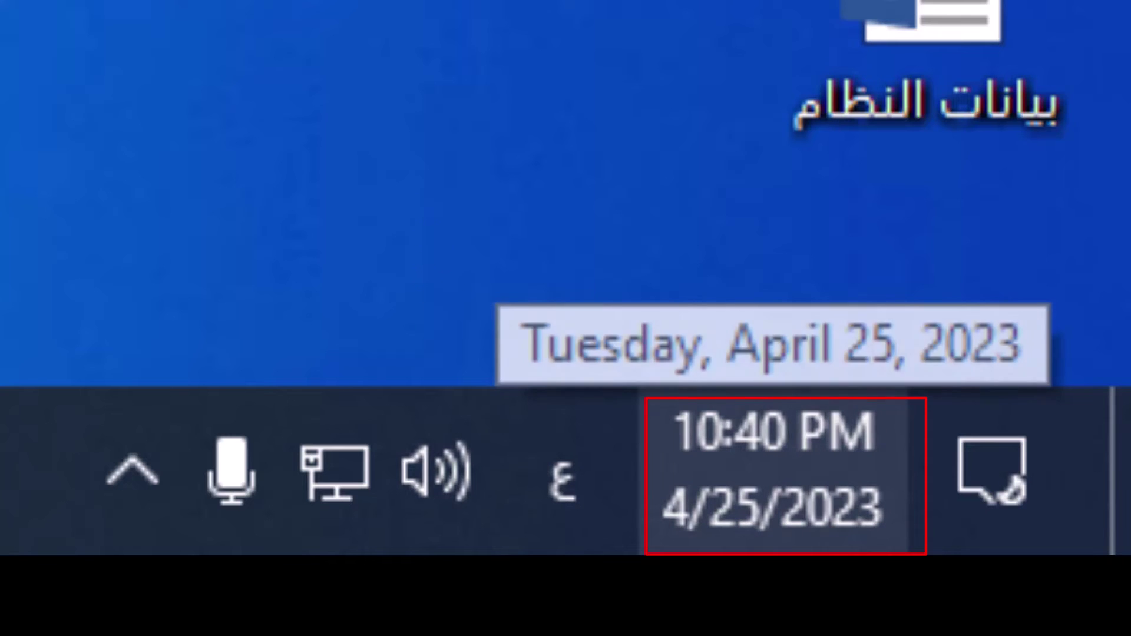
left_click(763, 518)
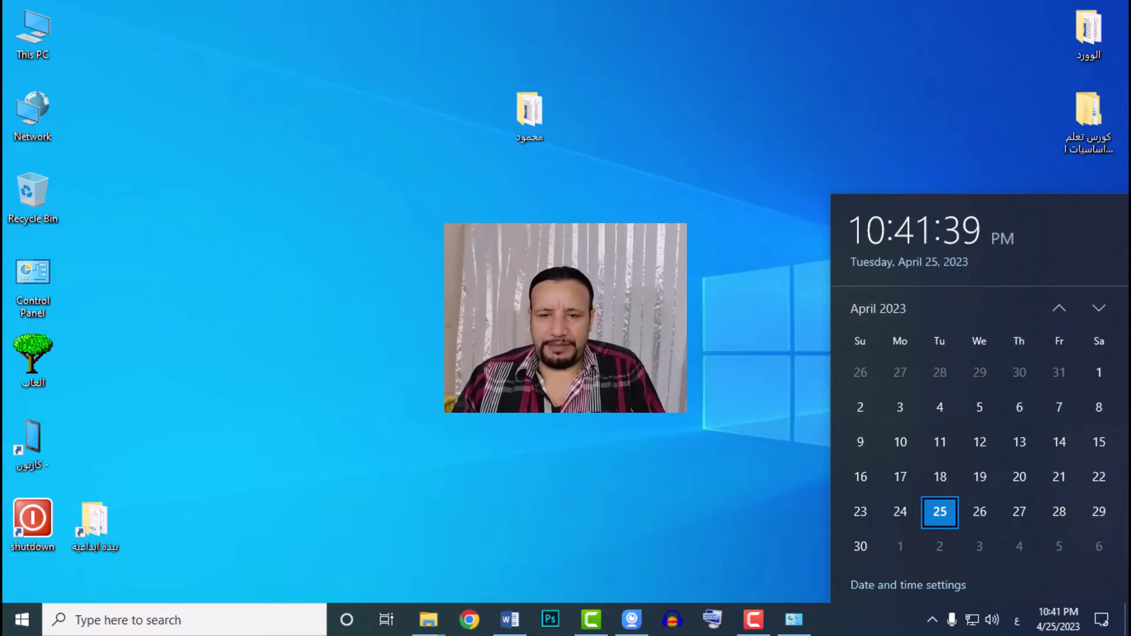
key("Escape")
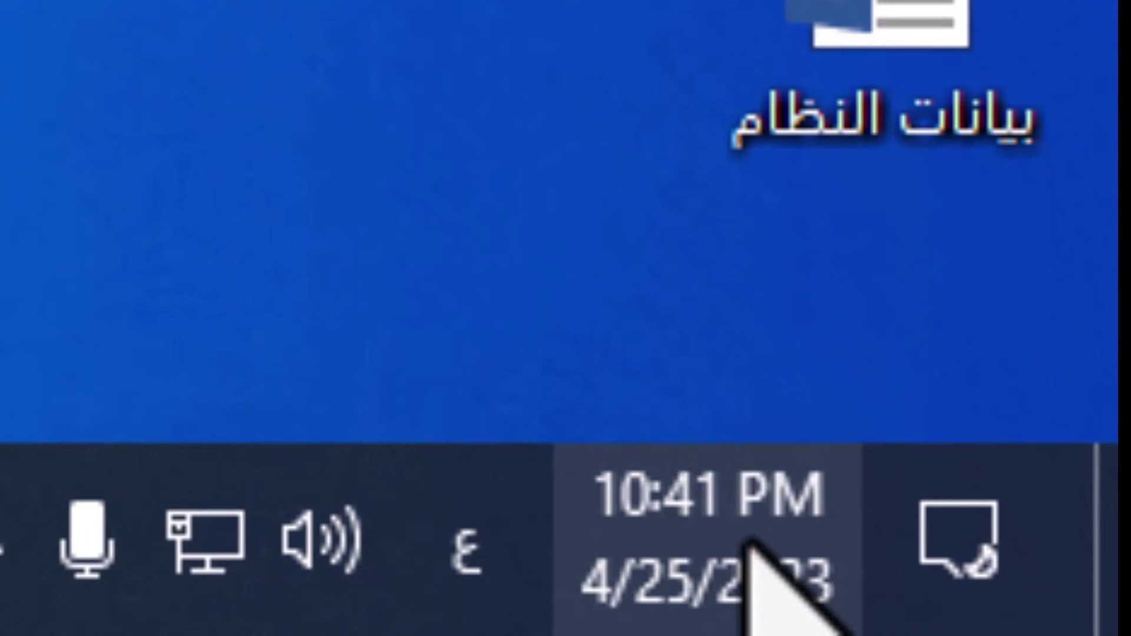
Switch the keyboard input language to English (United States)
mouse_move(1049, 617)
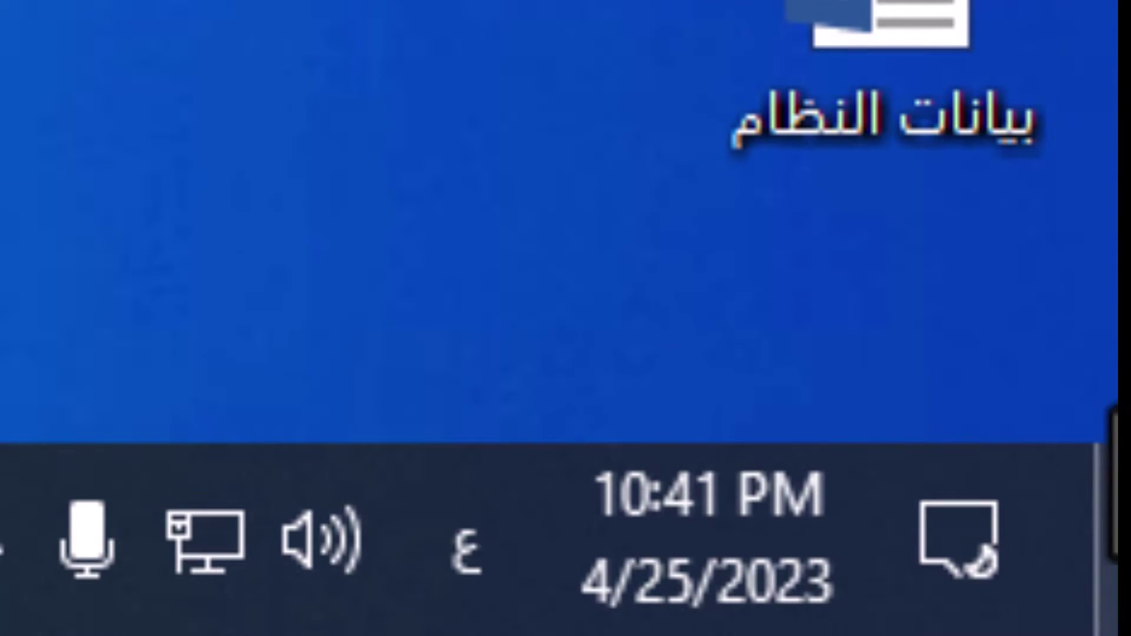
left_click(467, 551)
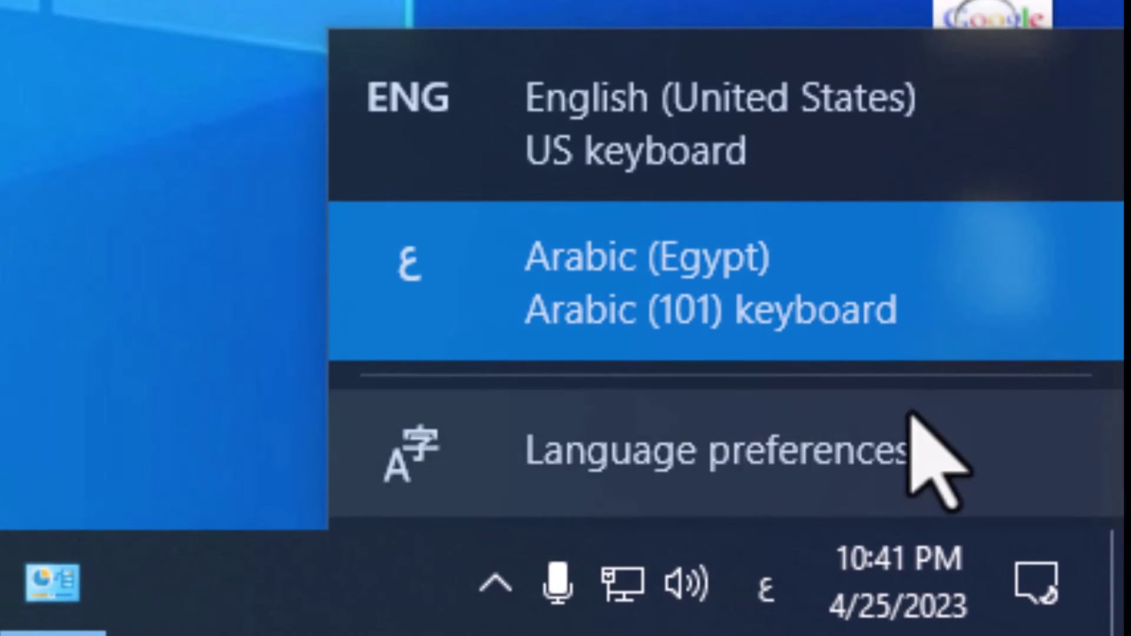
left_click(702, 99)
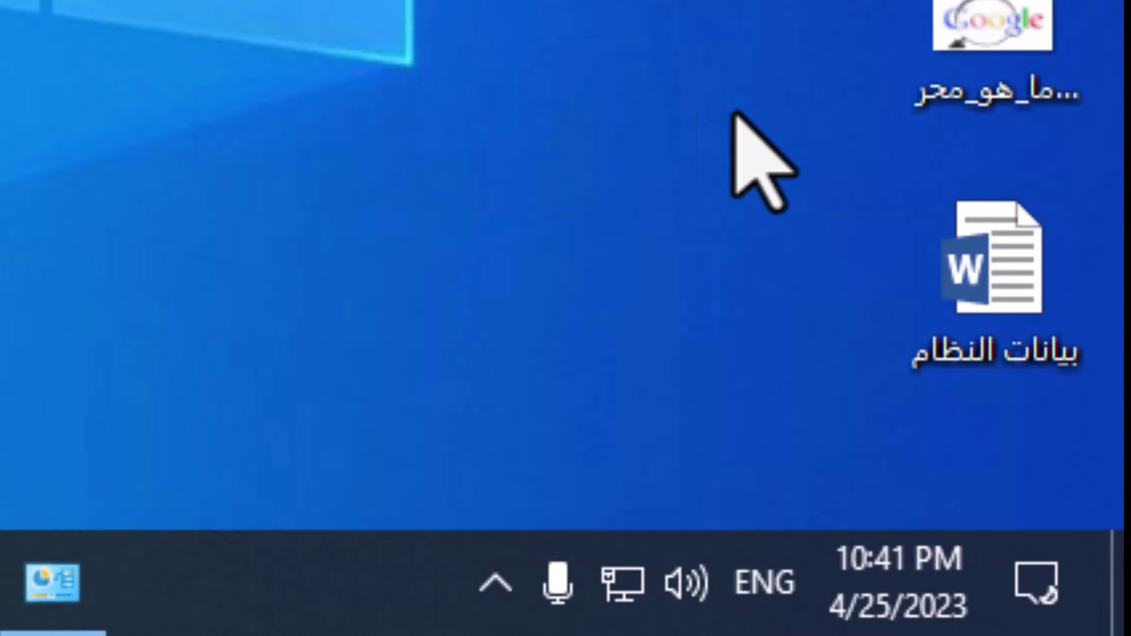
Examine the Date & time, Region and Language pages in the language preferences, including the preferred languages, and minimize Settings
left_click(770, 612)
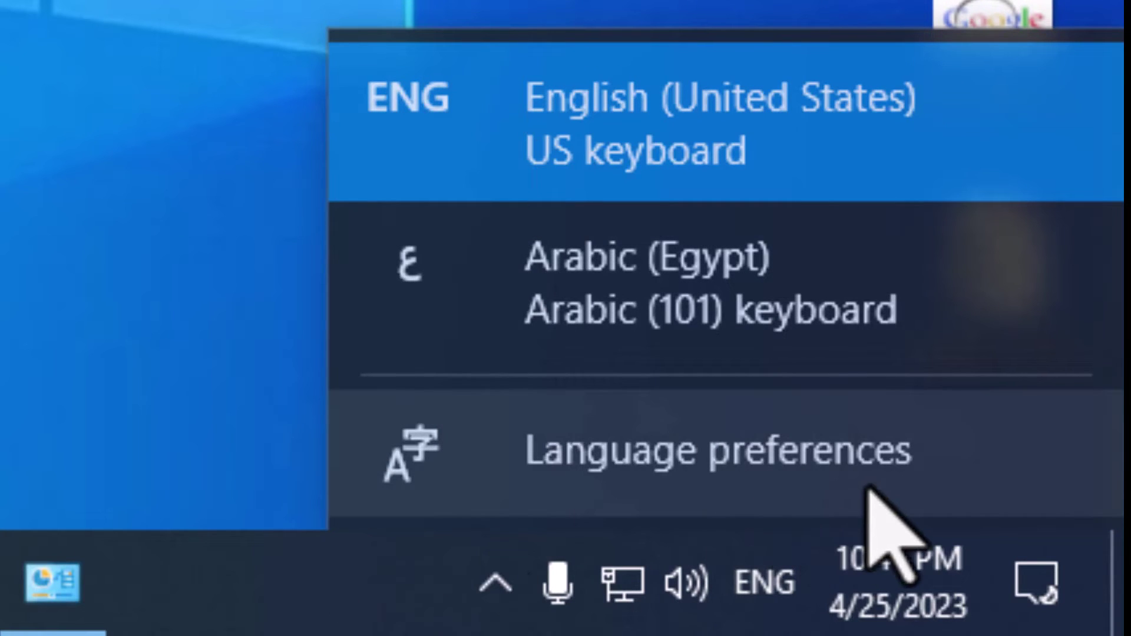
left_click(777, 462)
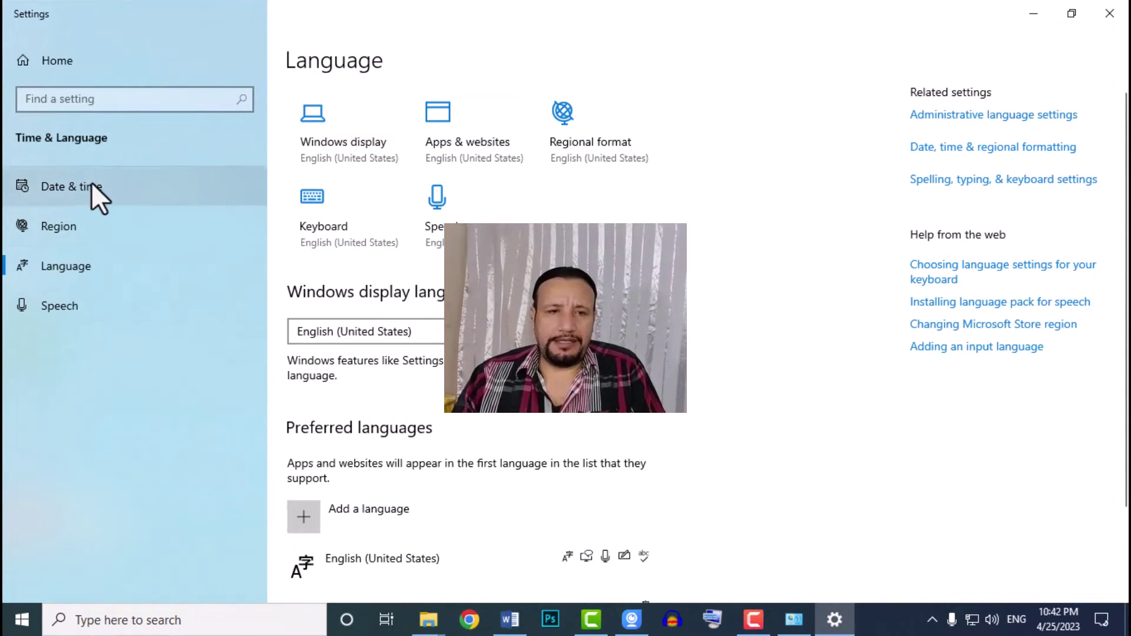
left_click(88, 189)
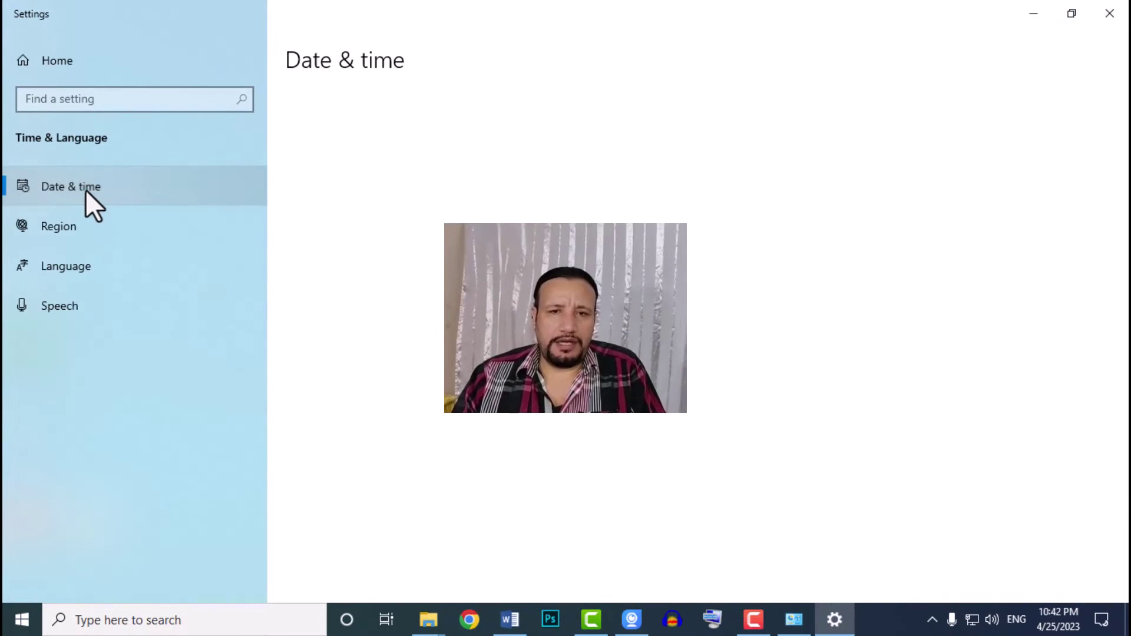
left_click(109, 235)
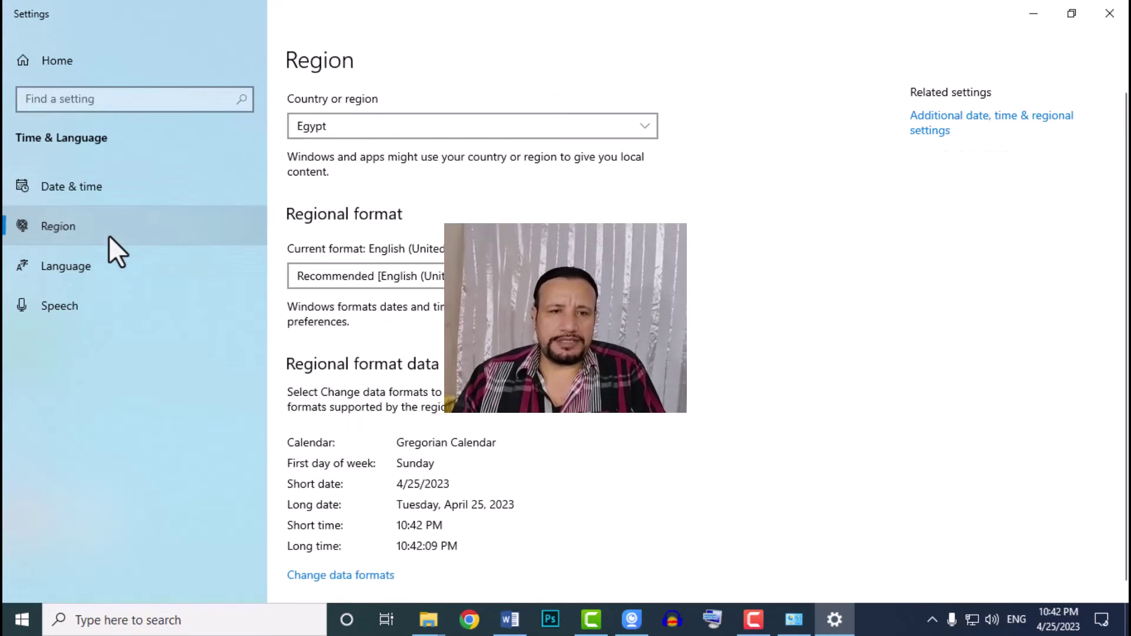
left_click(56, 266)
scroll(497, 415, "down", 2)
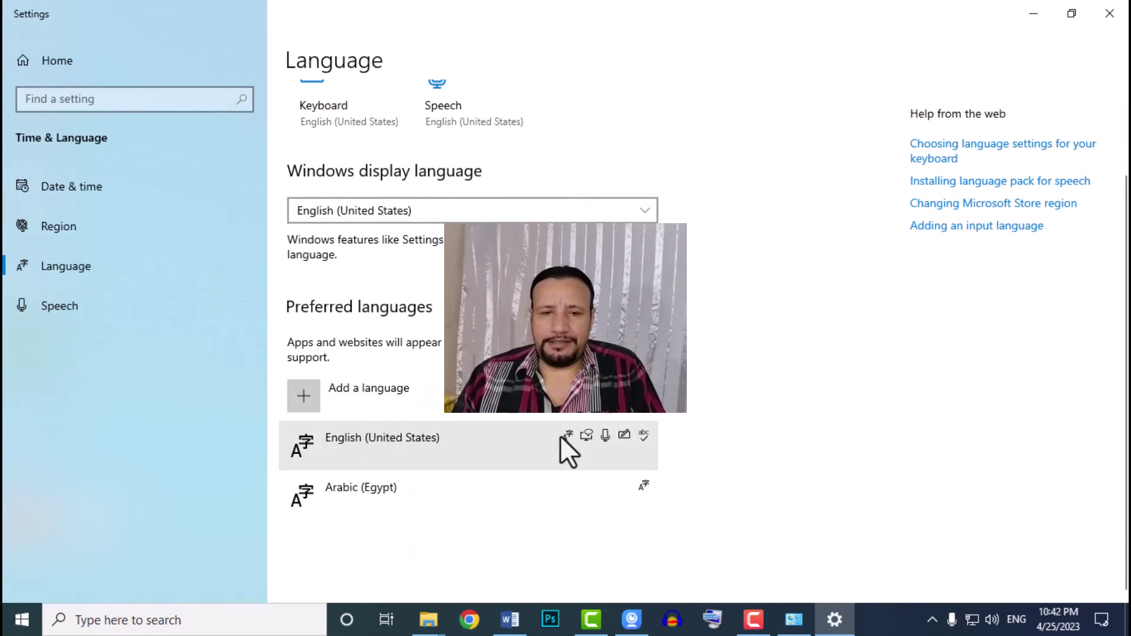
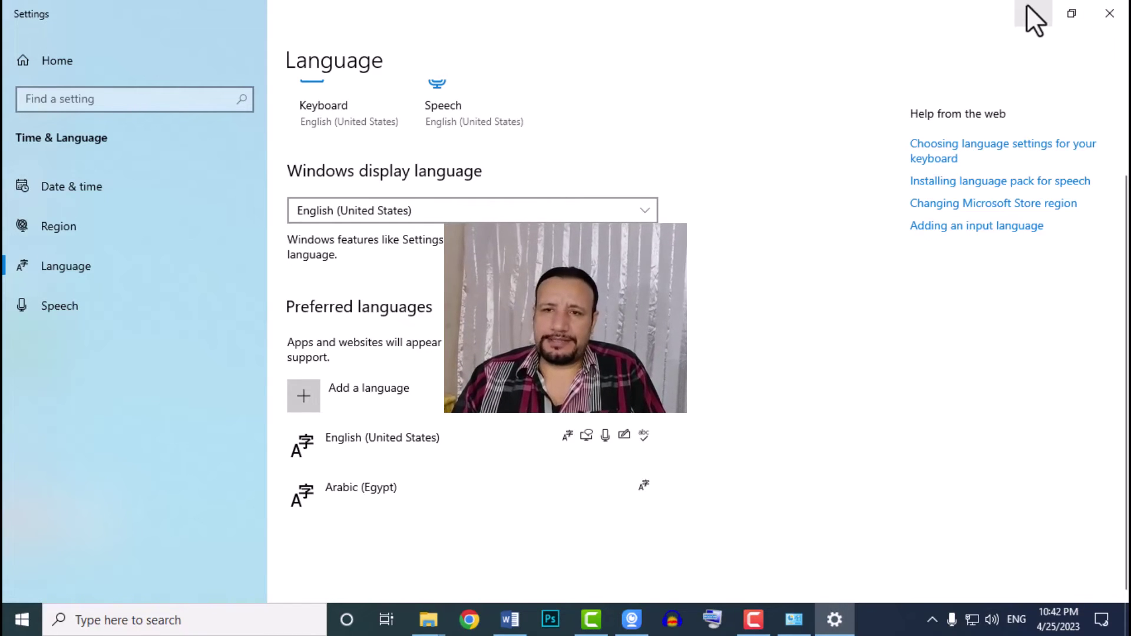
left_click(1027, 7)
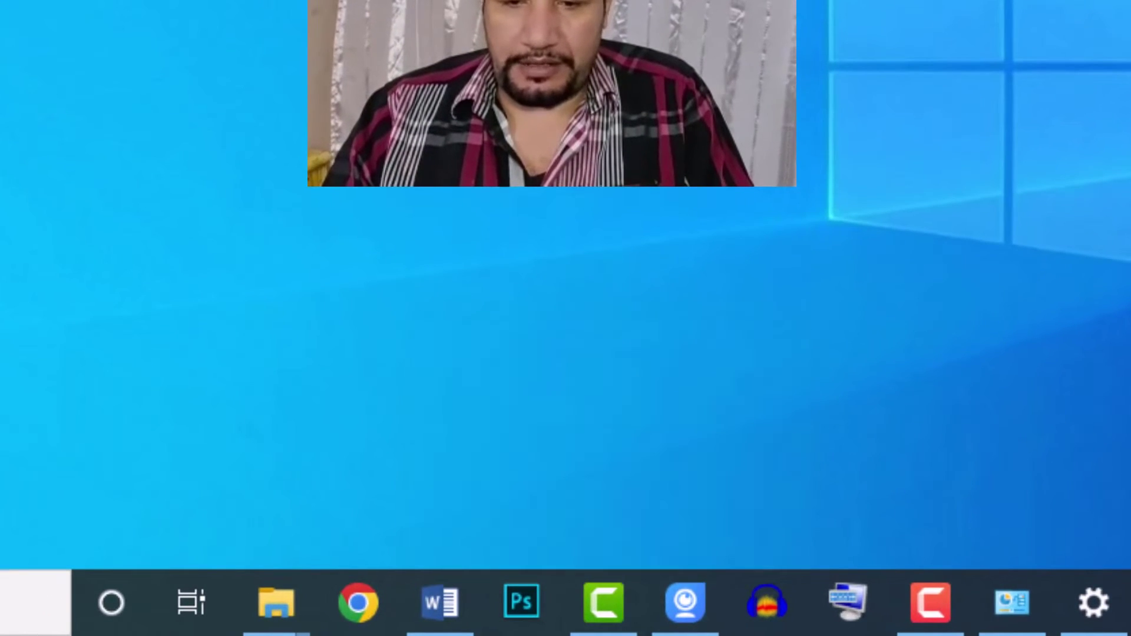
Launch Google Chrome from the pinned programs, look at its start page and close the browser
mouse_move(603, 602)
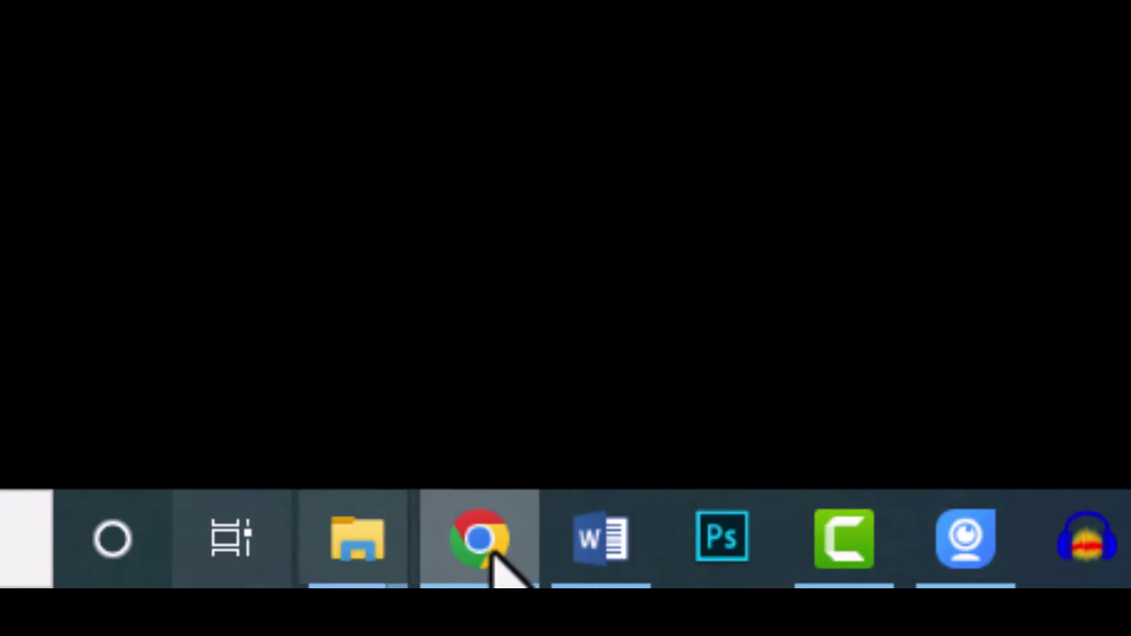
left_click(466, 549)
mouse_move(468, 554)
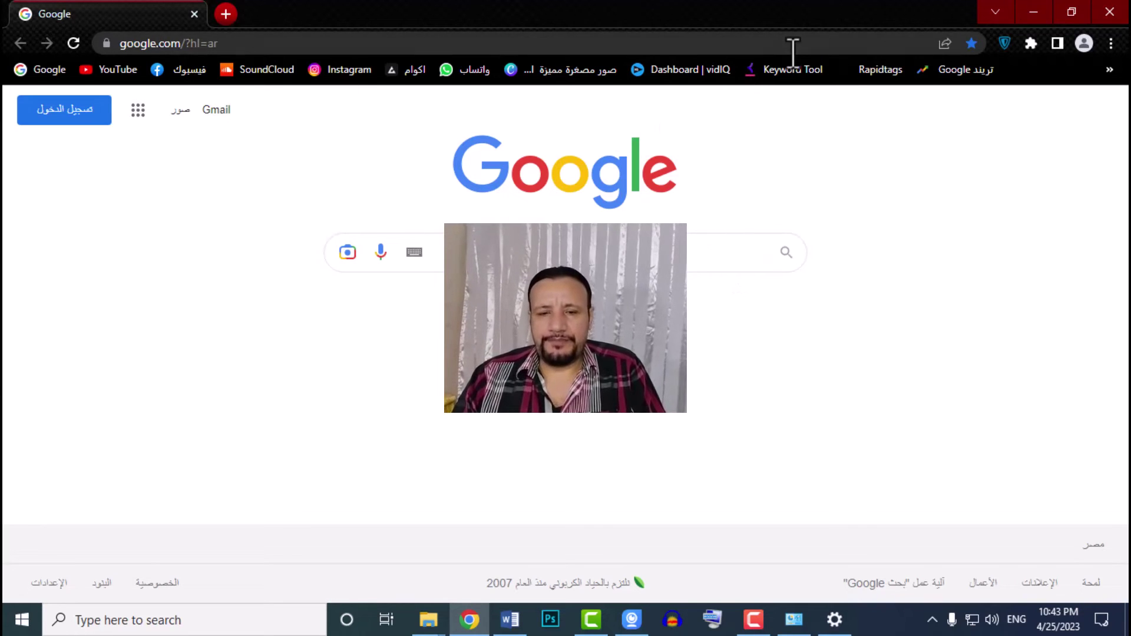
left_click(1109, 14)
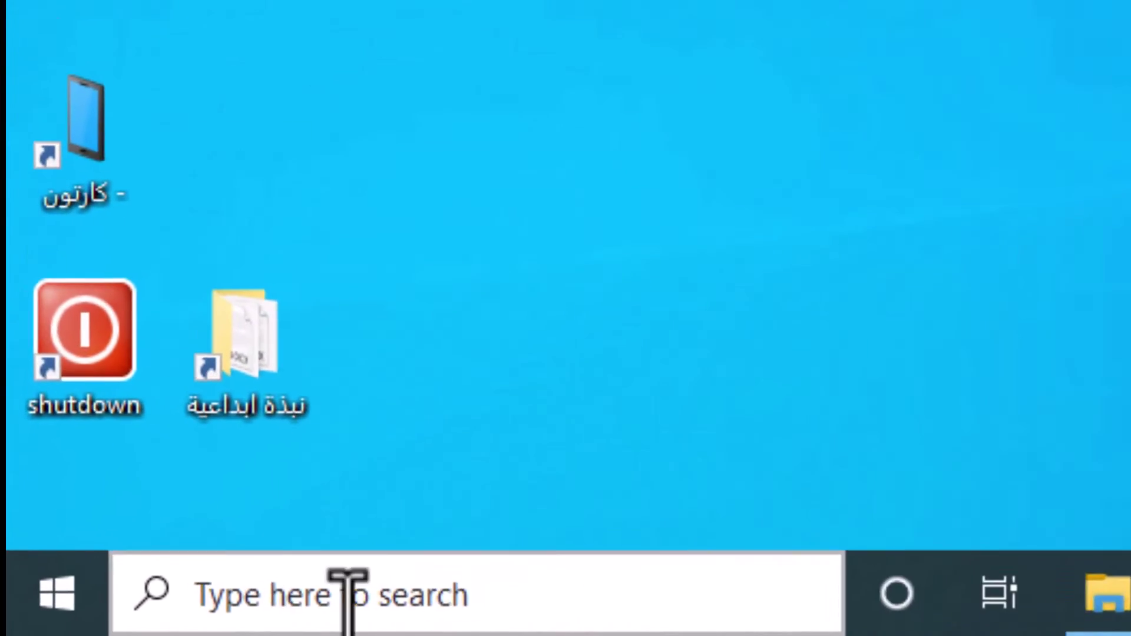
Search Windows for "adobe" and dismiss the search without opening anything
left_click(136, 620)
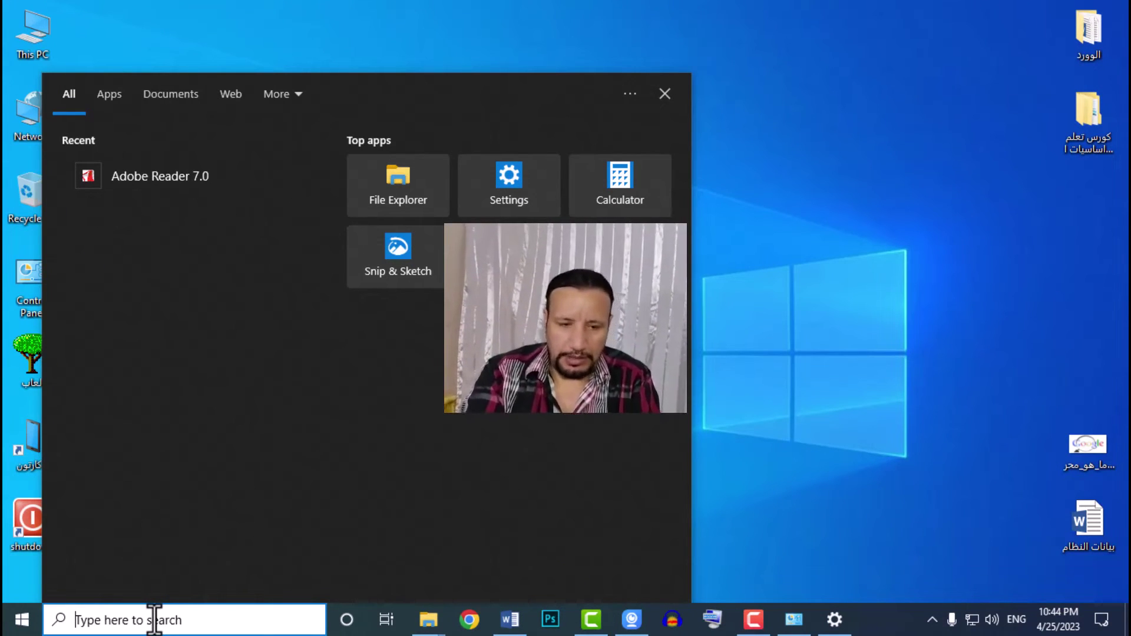
type("obe")
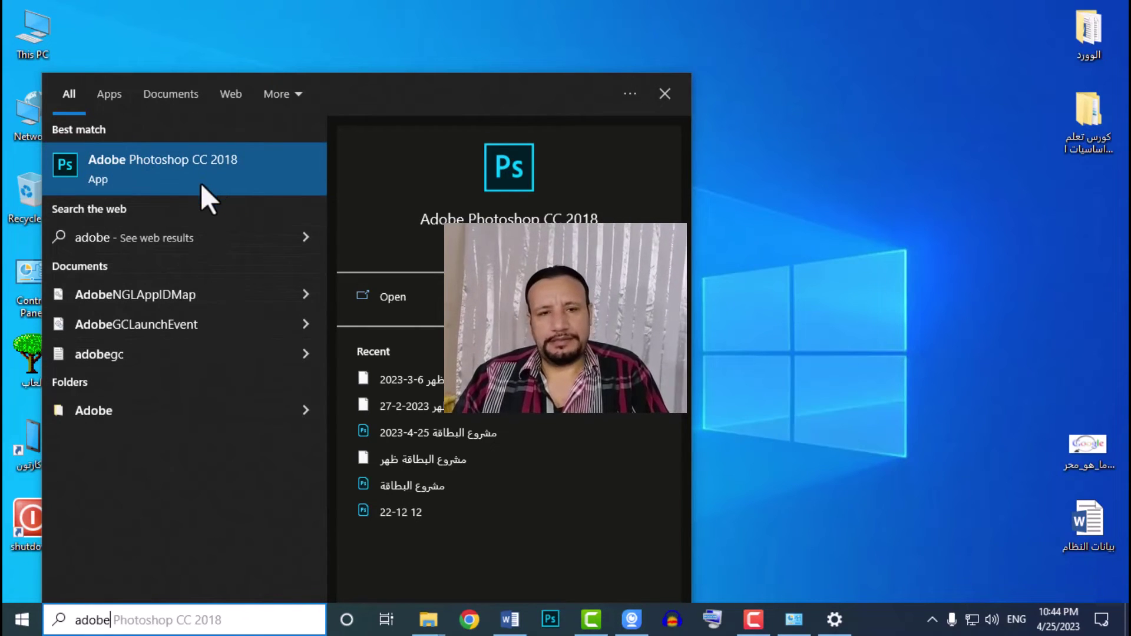
left_click(832, 210)
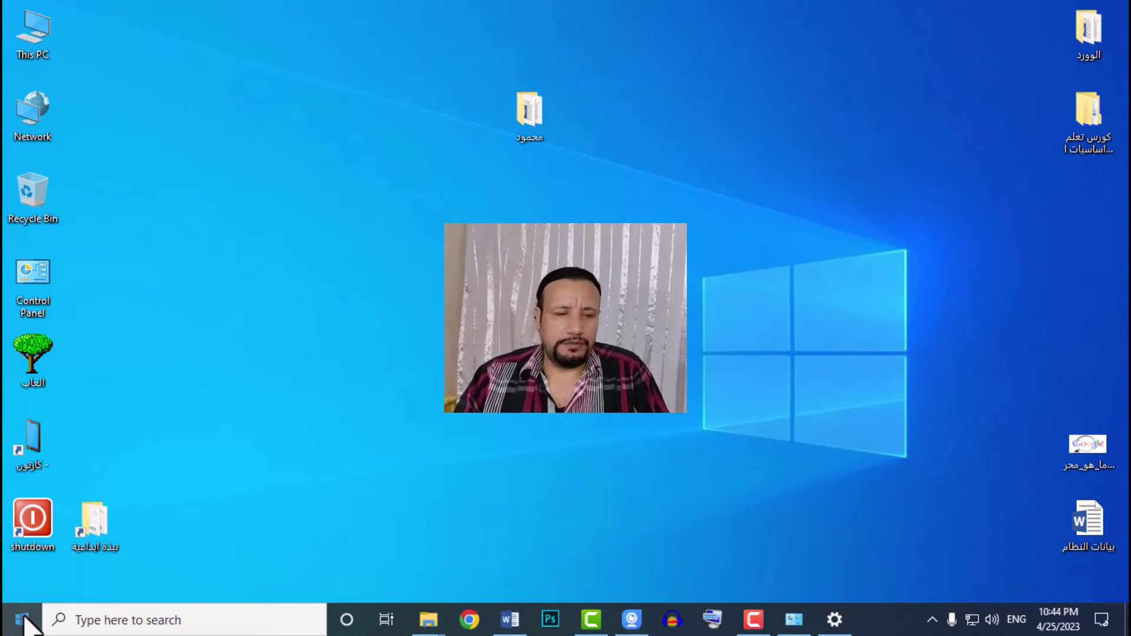
Review the Start menu's account, Documents, Pictures, Settings and Power entries with their shutdown choices, and close the menu
left_click(22, 620)
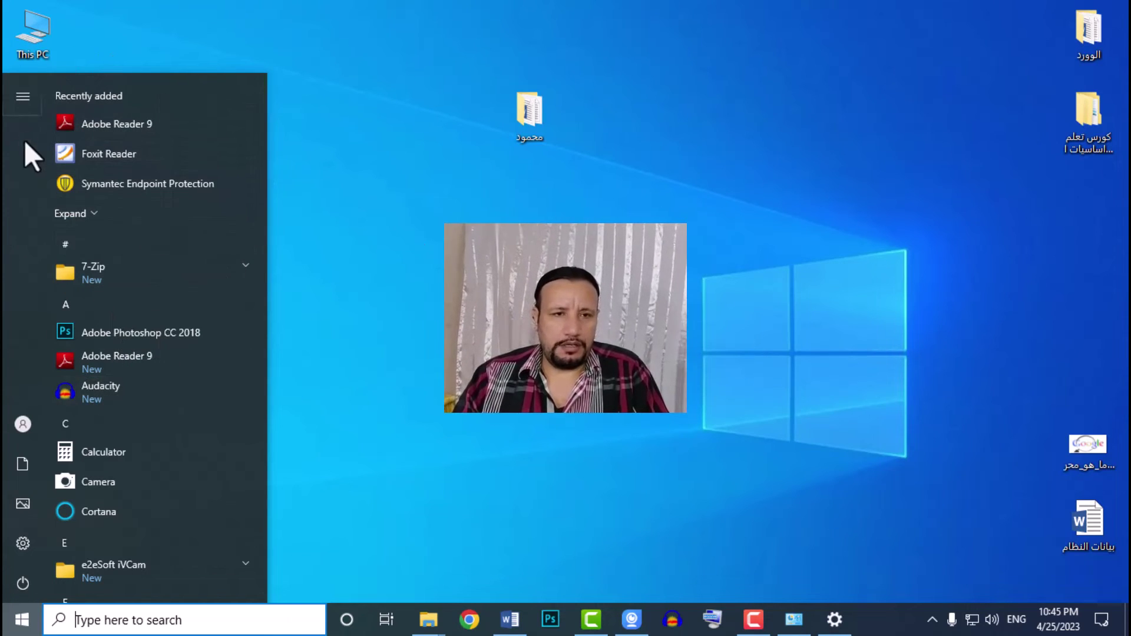
mouse_move(22, 87)
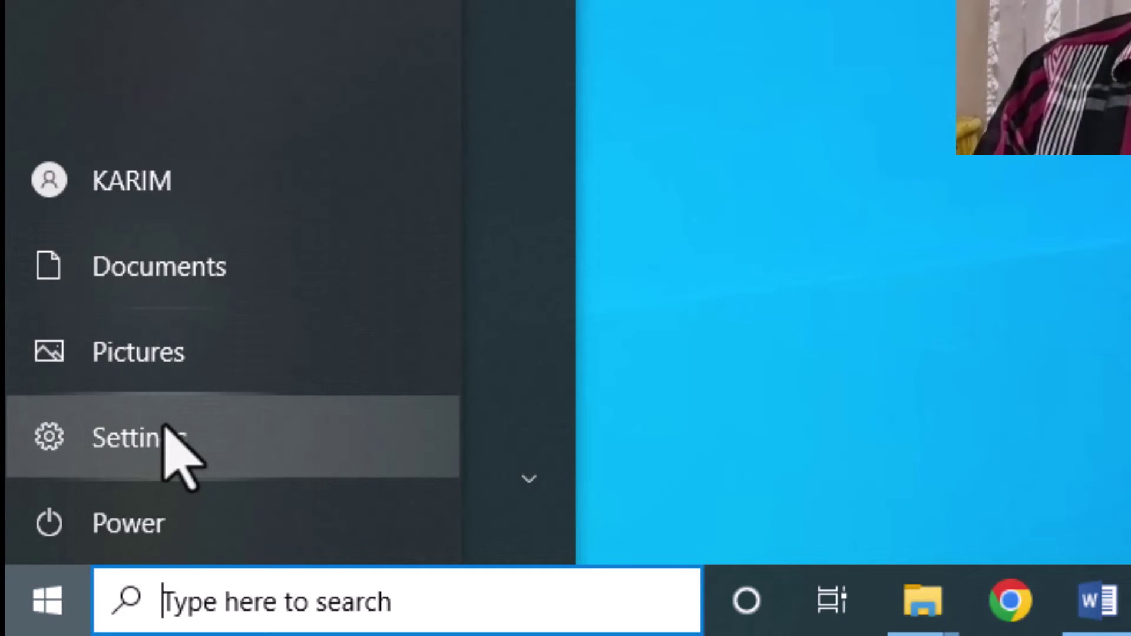
left_click(149, 509)
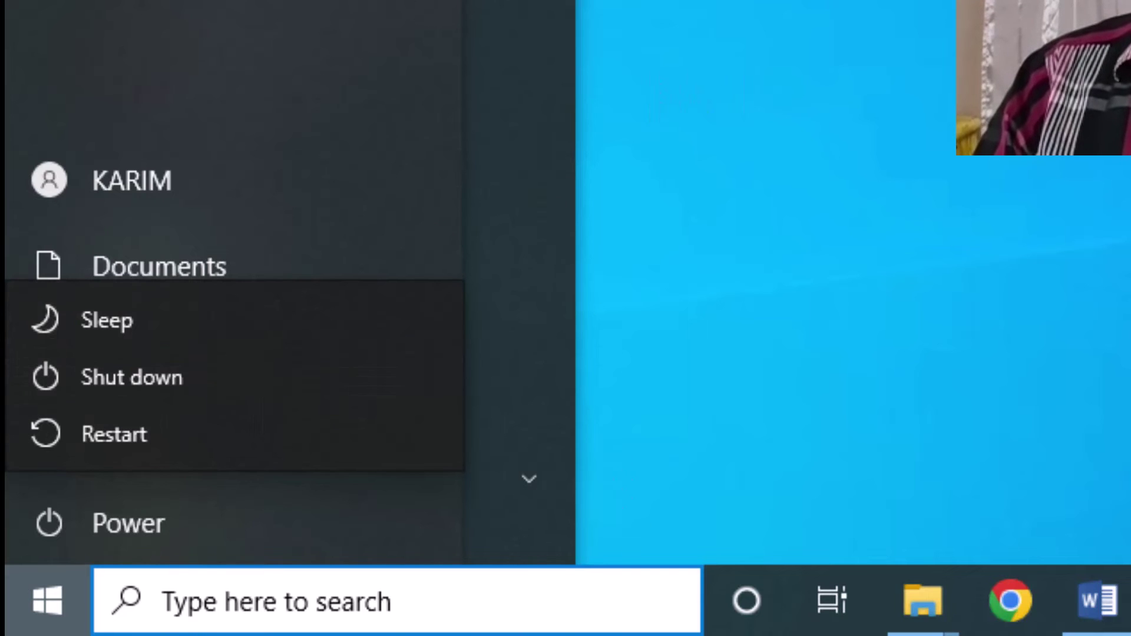
left_click(44, 609)
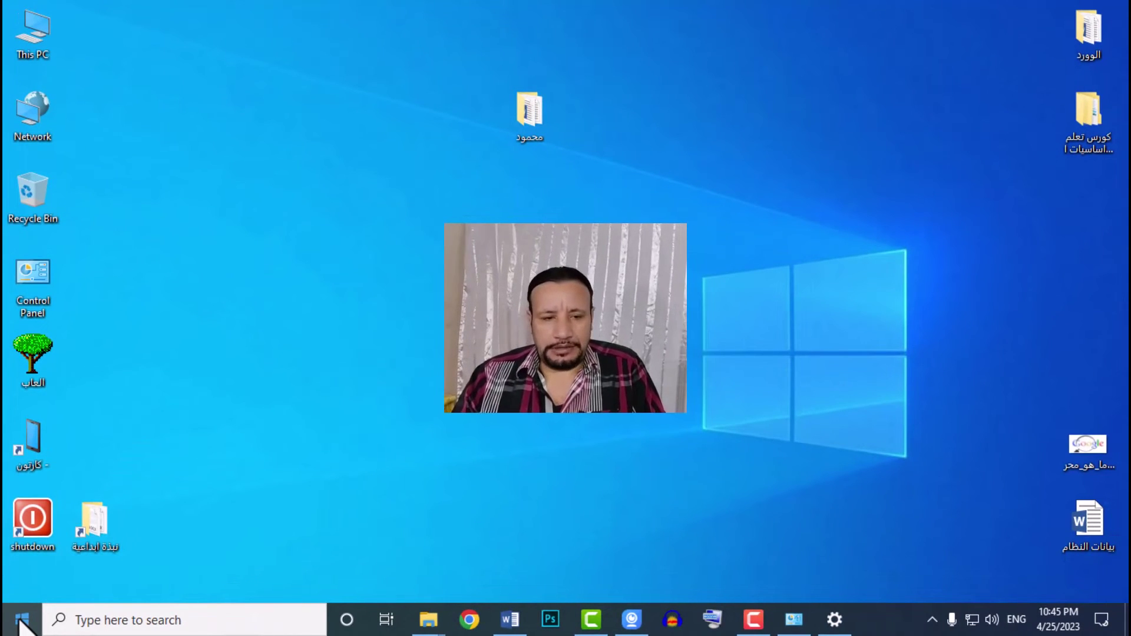
Browse the Start menu's app list, examine the programs in the Microsoft Office 2013 folder, collapse it and close the menu
left_click(22, 619)
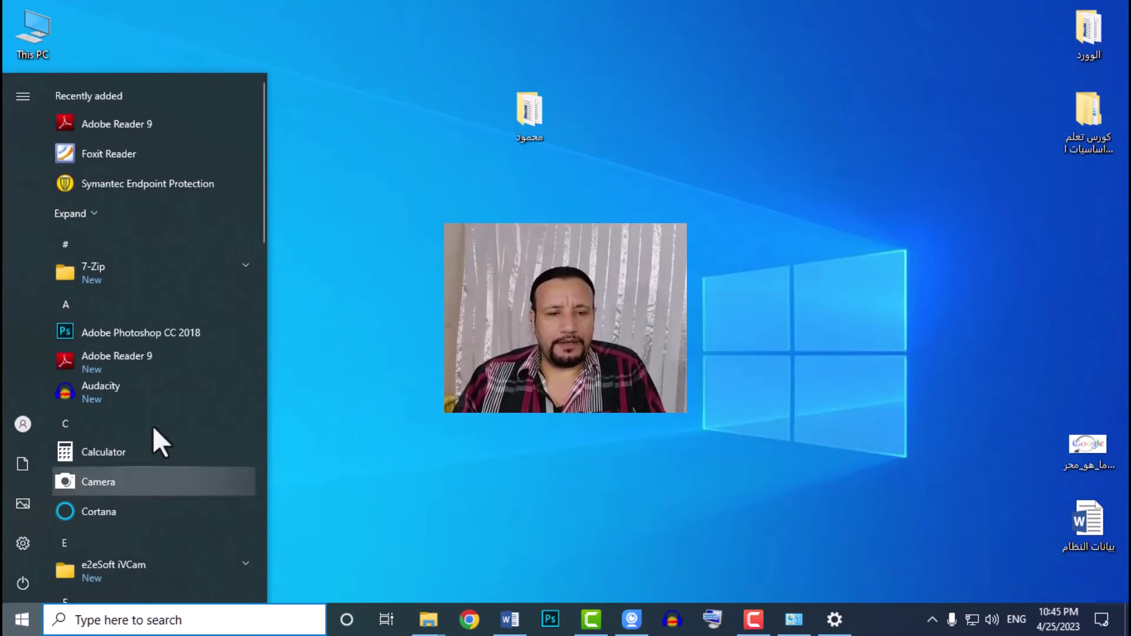
scroll(158, 295, "down", 10)
scroll(126, 330, "down", 6)
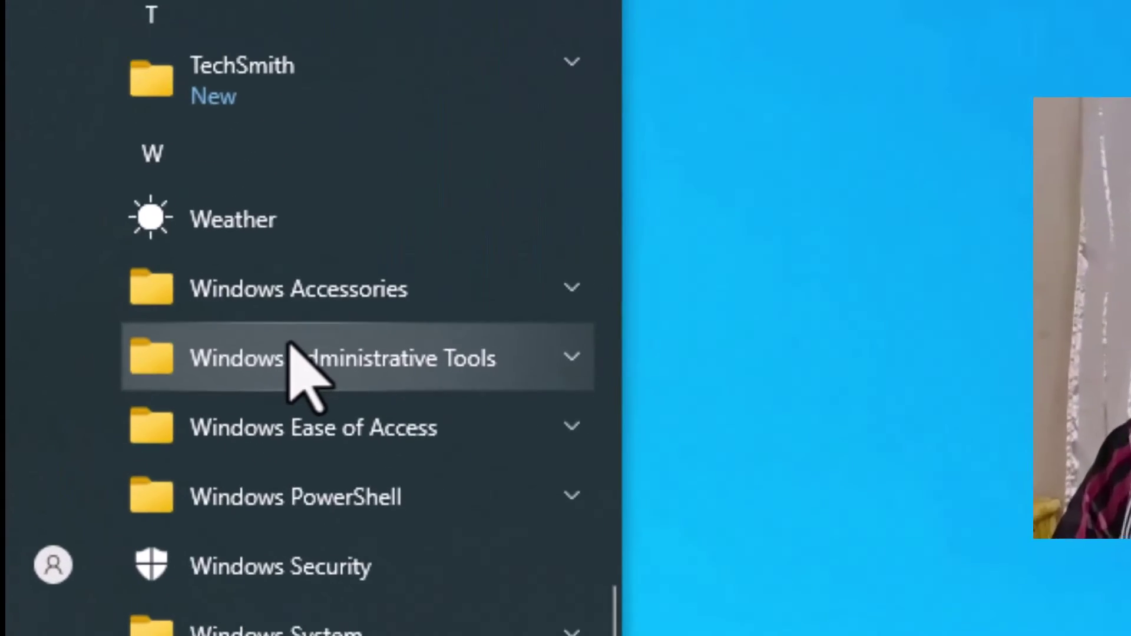
scroll(283, 347, "up", 9)
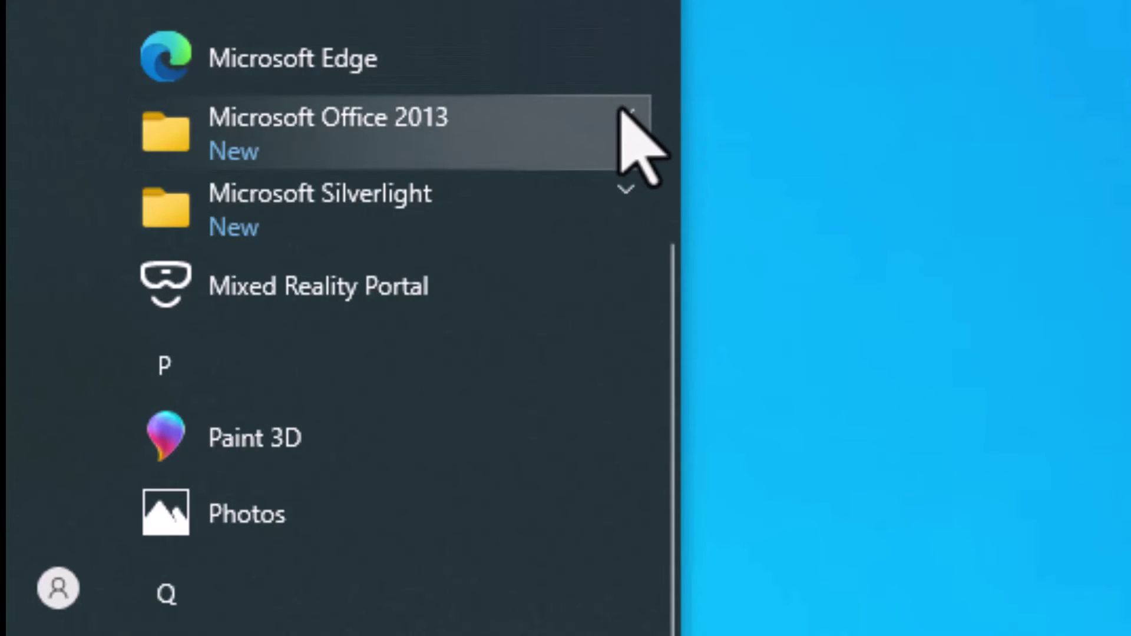
left_click(631, 139)
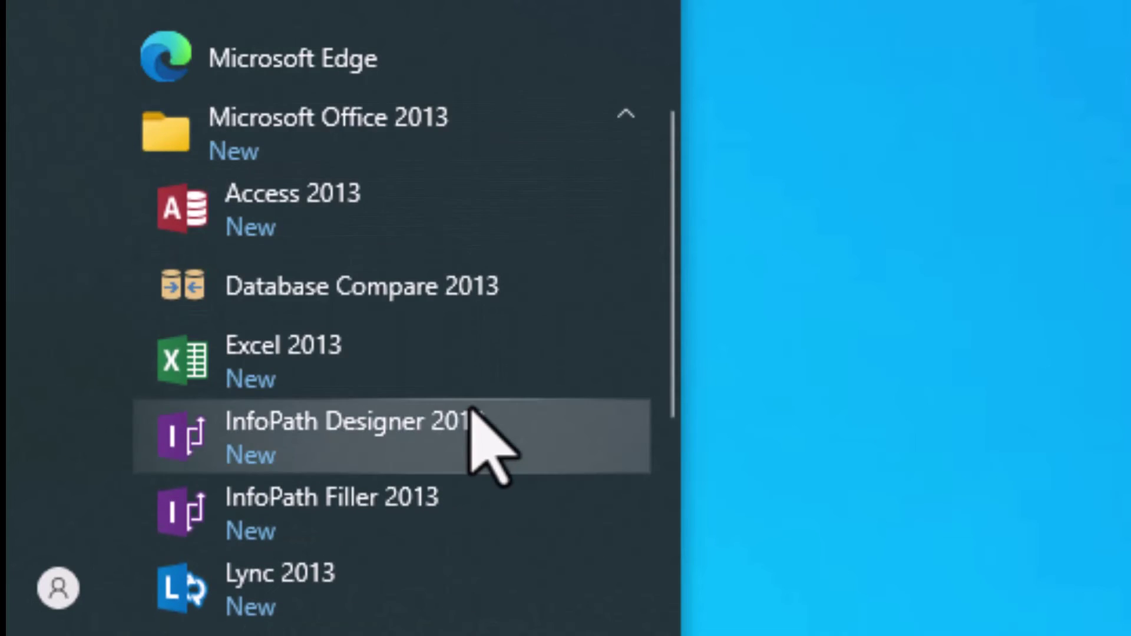
scroll(480, 442, "down", 5)
scroll(479, 441, "down", 3)
scroll(479, 441, "up", 5)
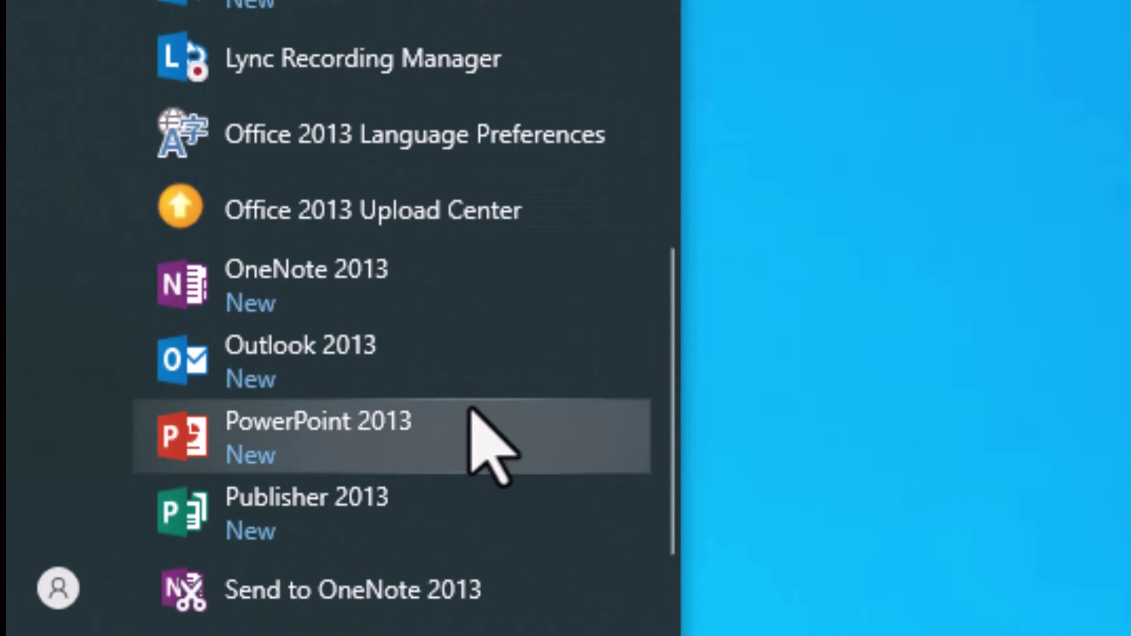
scroll(424, 454, "down", 5)
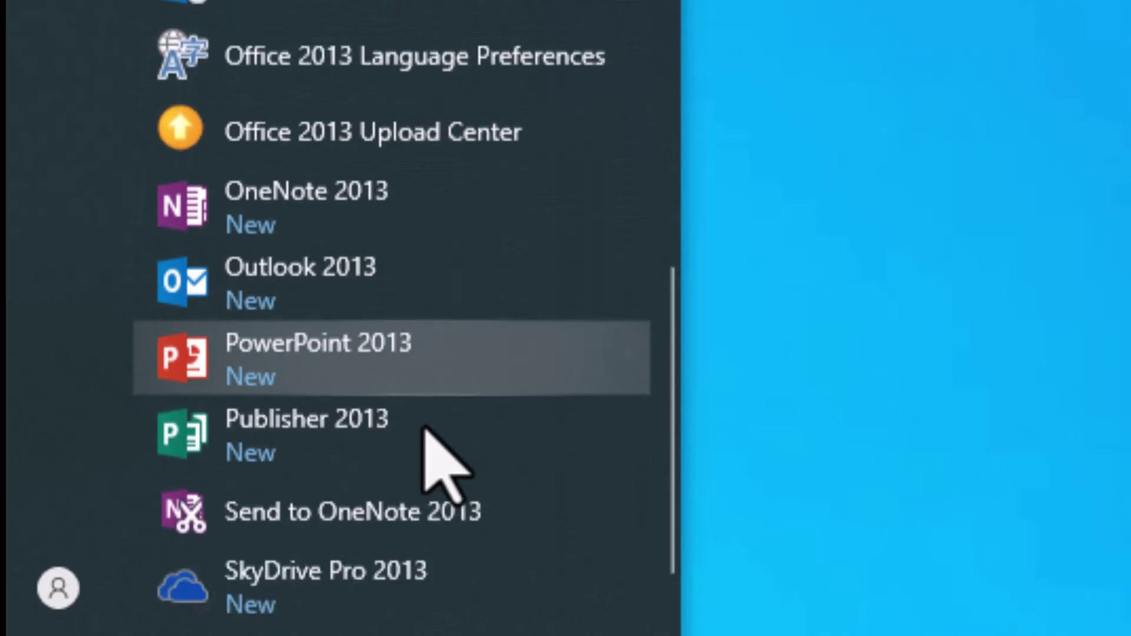
scroll(425, 428, "up", 5)
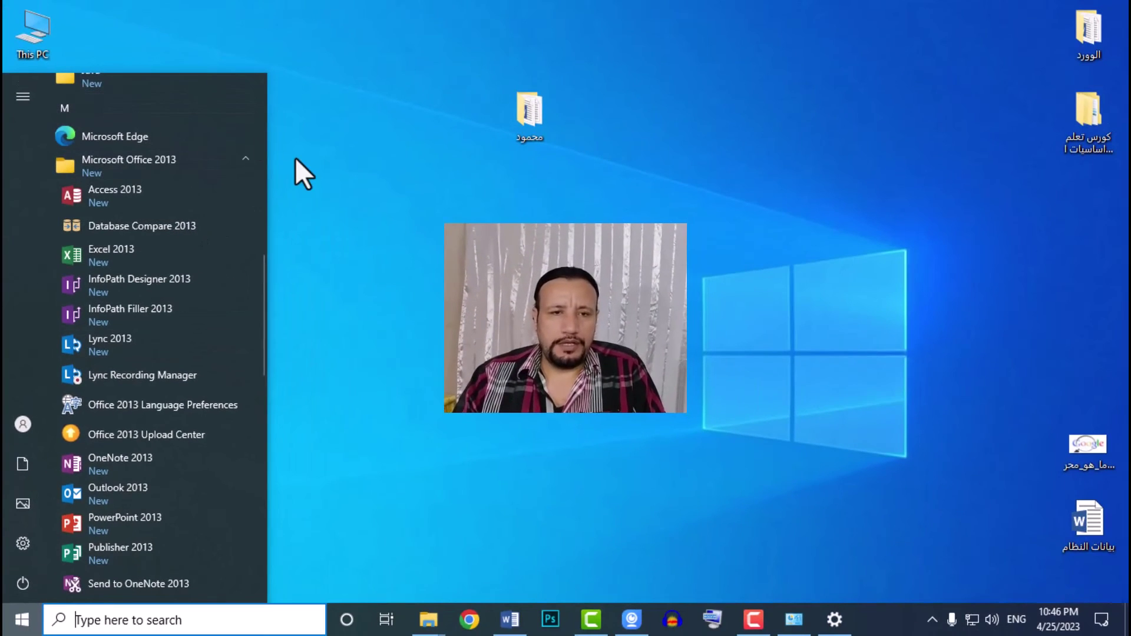
left_click(242, 163)
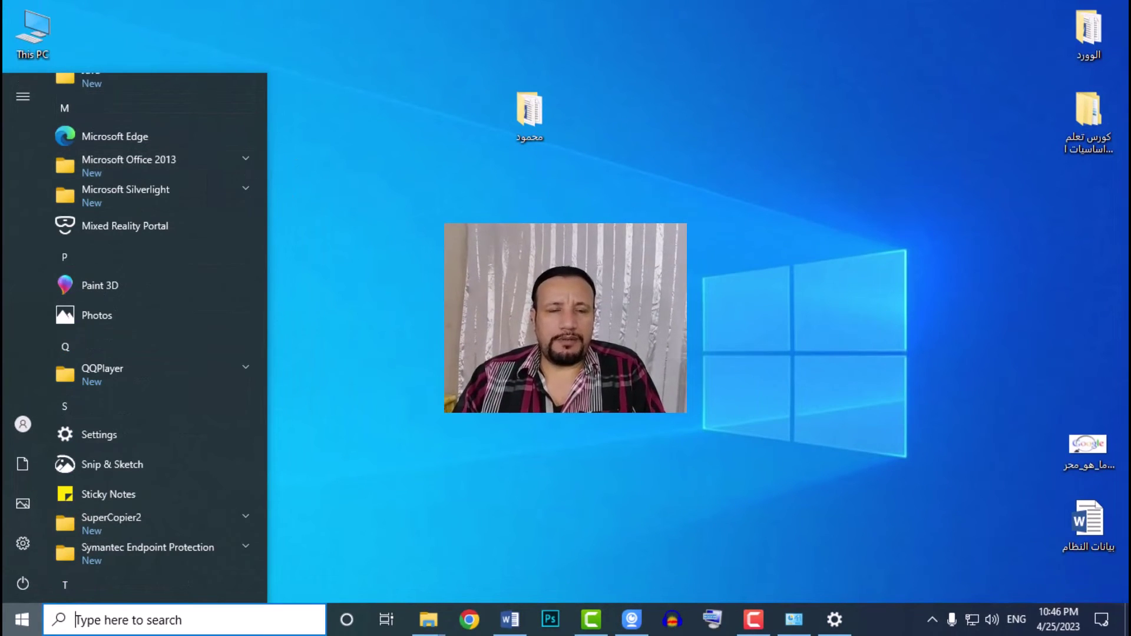
key("Escape")
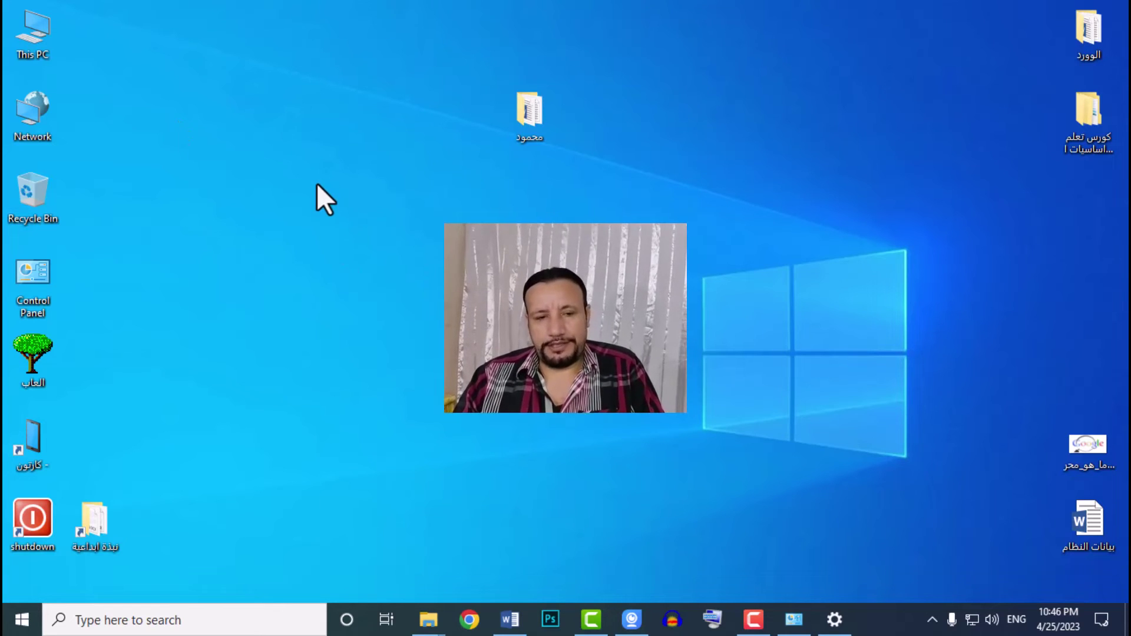
Put the folder near the desktop's top center on the clipboard, and open This PC in a maximized window
right_click(527, 102)
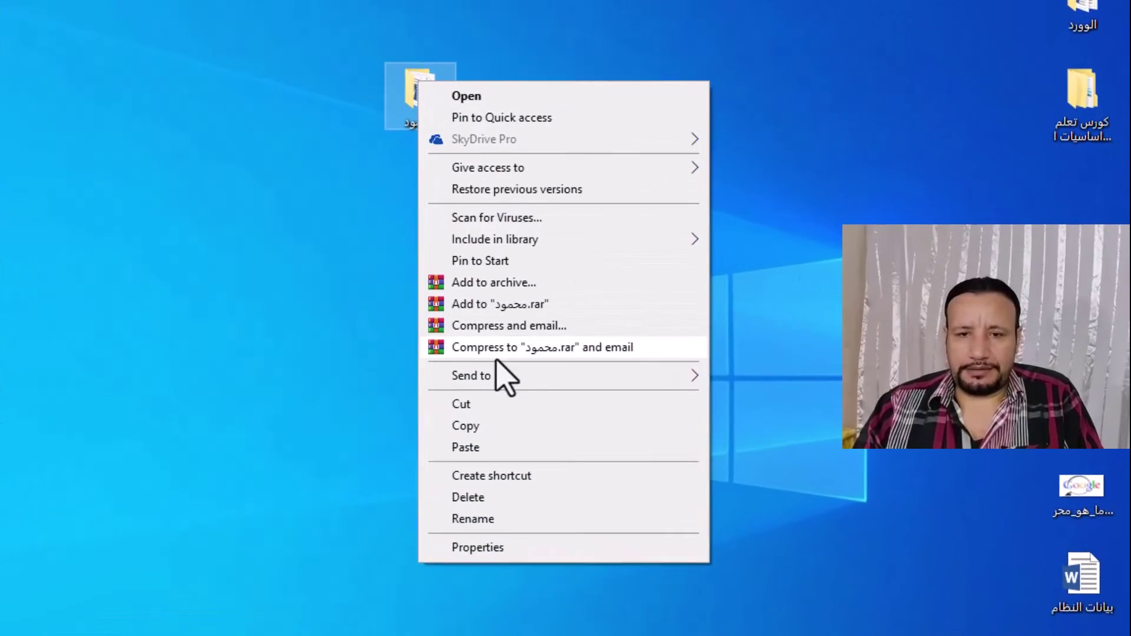
left_click(564, 375)
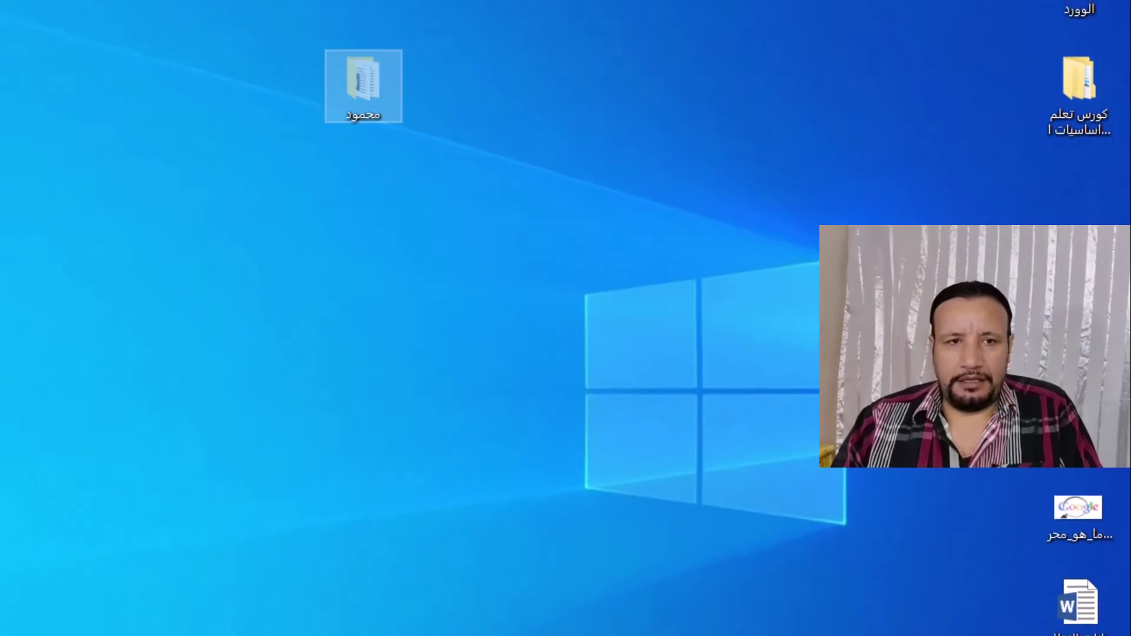
double_click(41, 32)
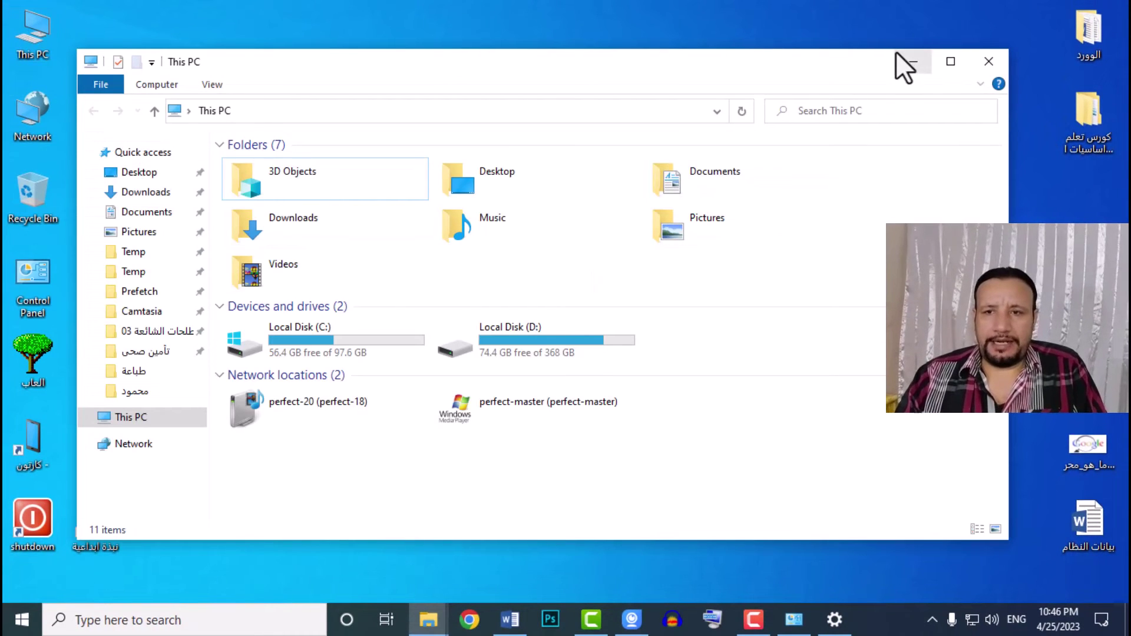
left_click(950, 60)
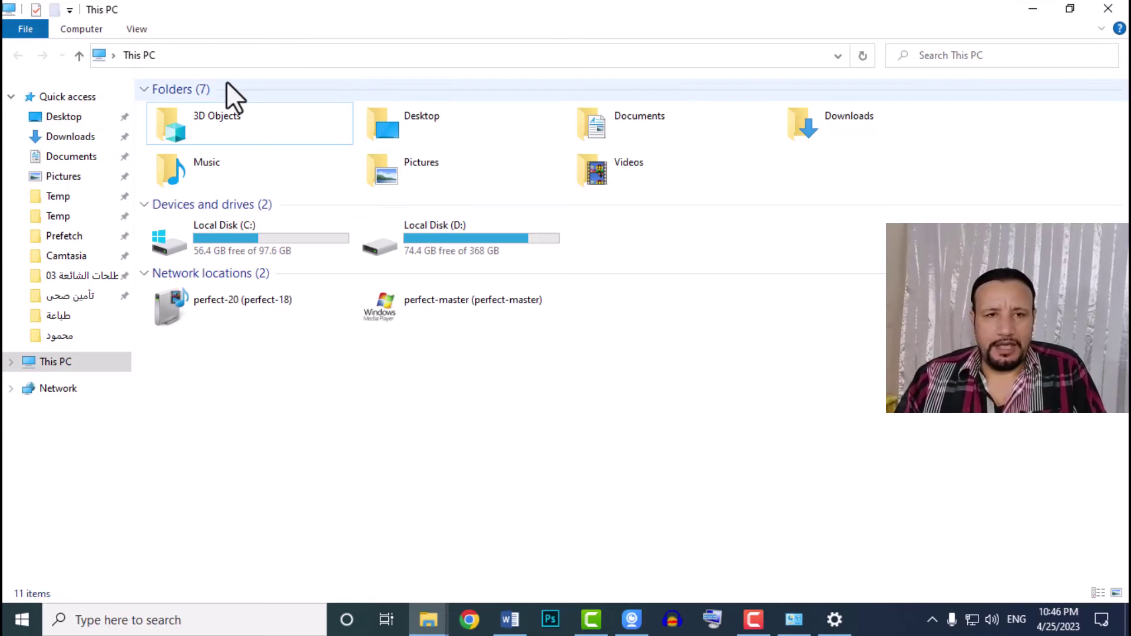
Examine This PC's address path and its Computer, View and File commands without choosing any of them
left_click(281, 52)
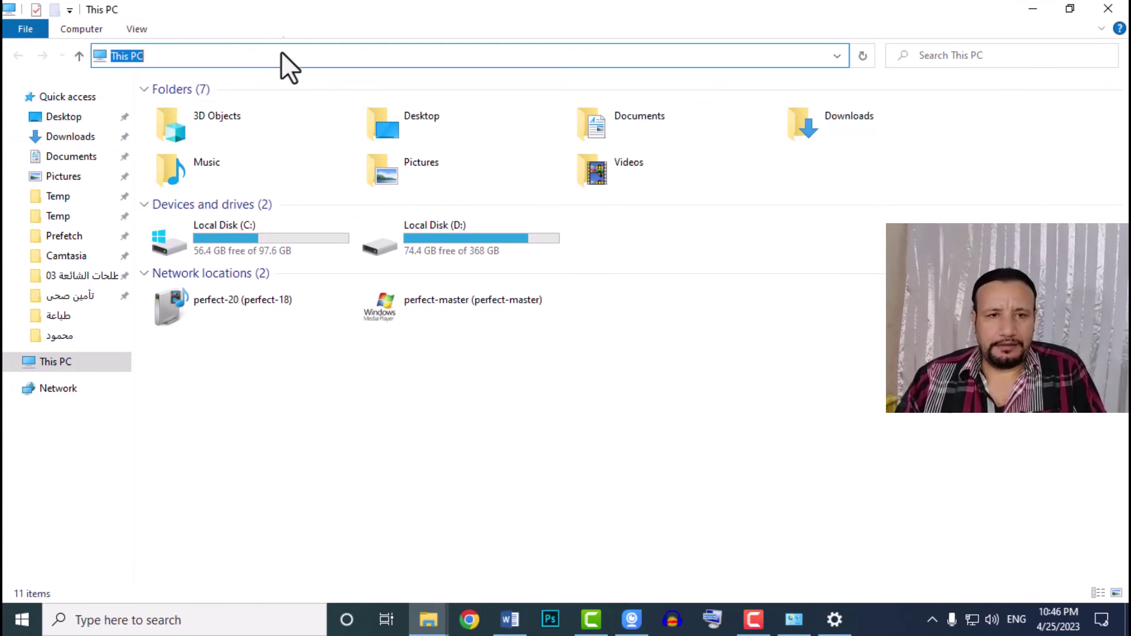
left_click(79, 28)
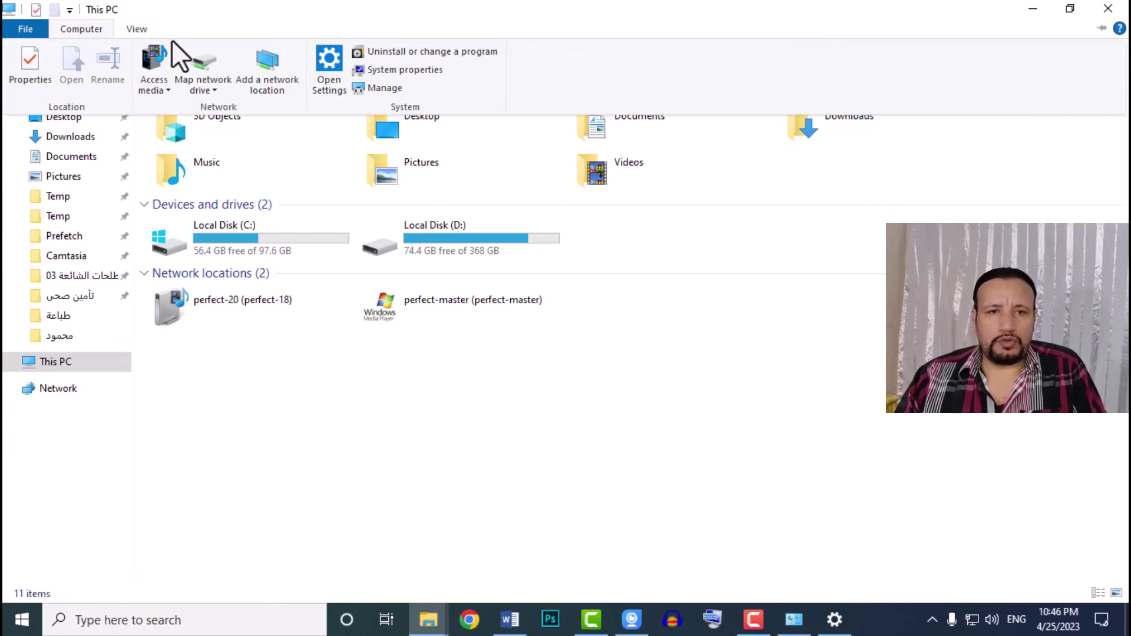
left_click(137, 28)
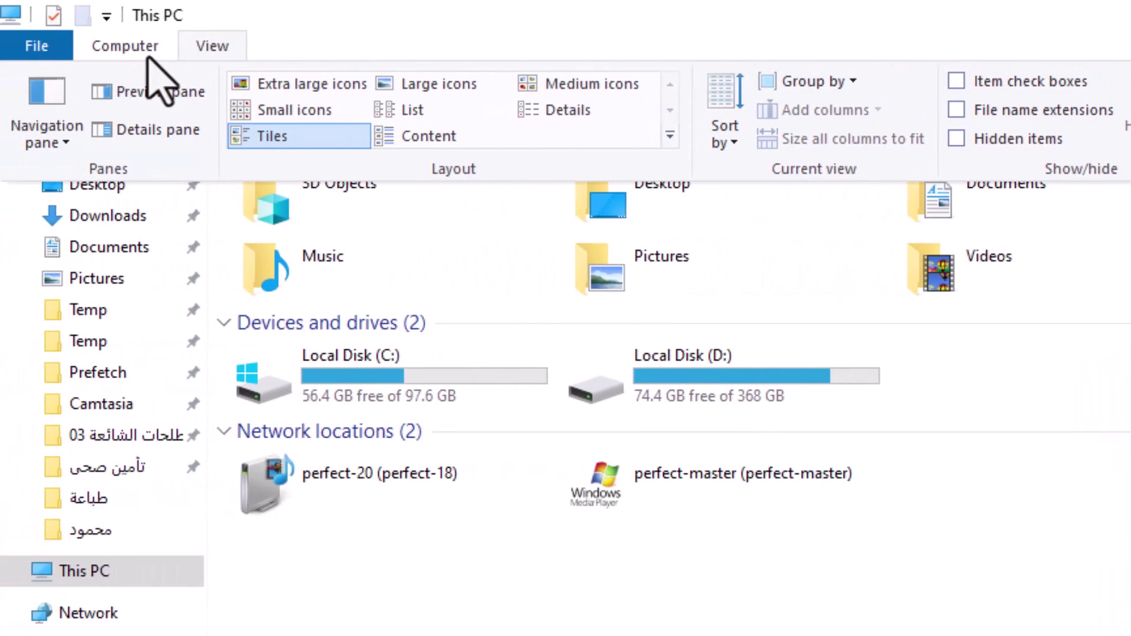
left_click(131, 44)
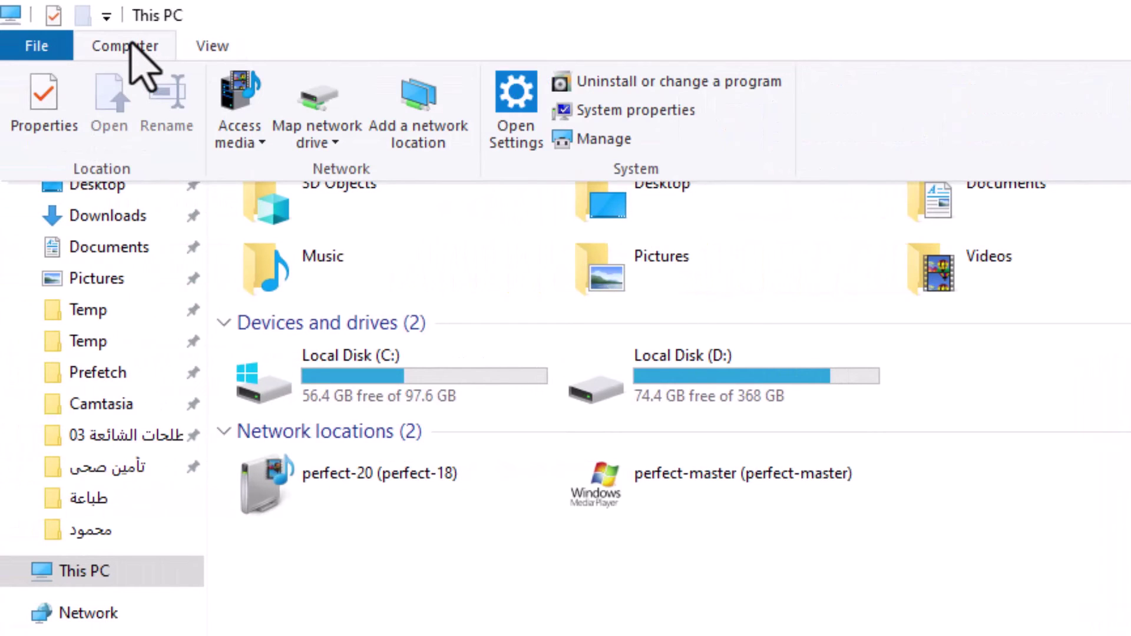
left_click(41, 42)
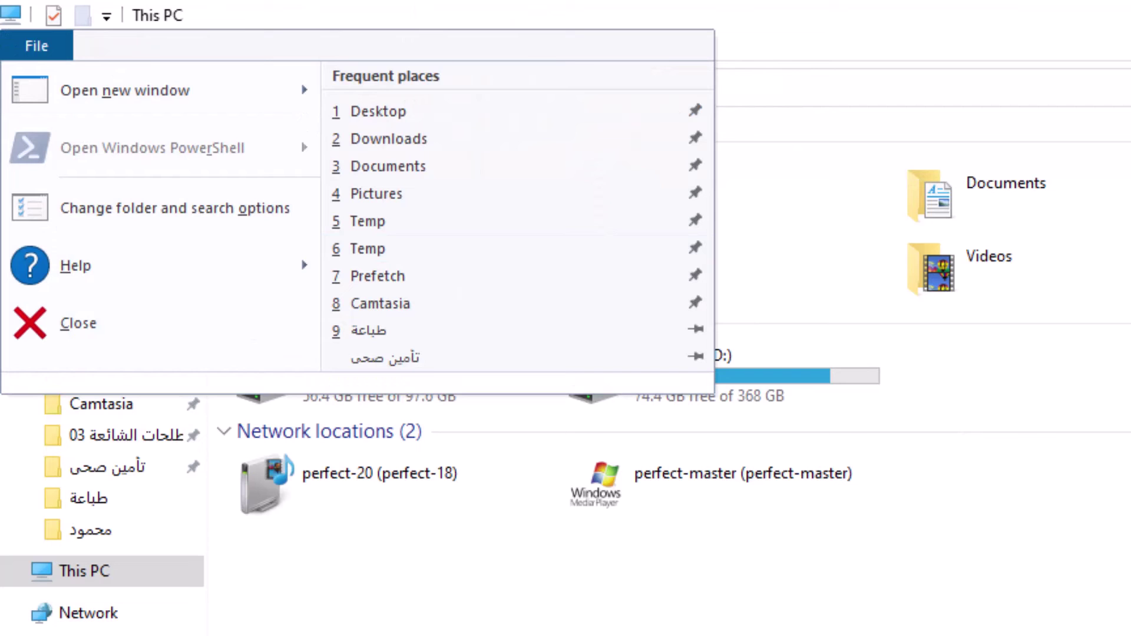
key("Escape")
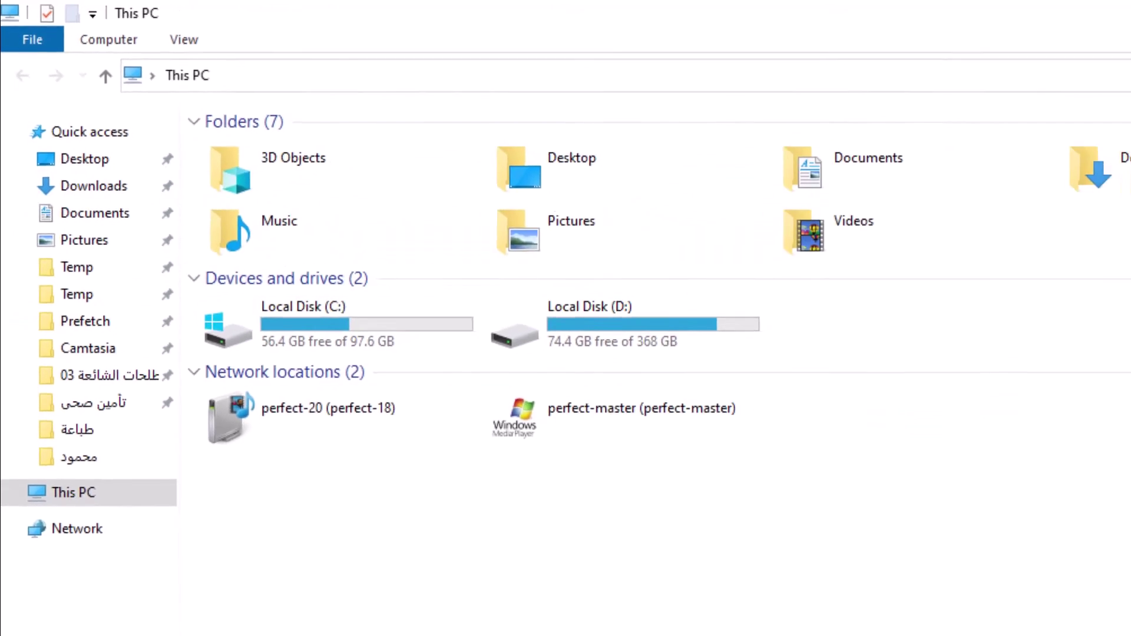
Highlight the user folders in This PC, clear the selection, and inspect the space details of drives C: and D:
mouse_move(1003, 111)
left_mouse_down()
mouse_move(584, 194)
mouse_move(248, 190)
left_mouse_up()
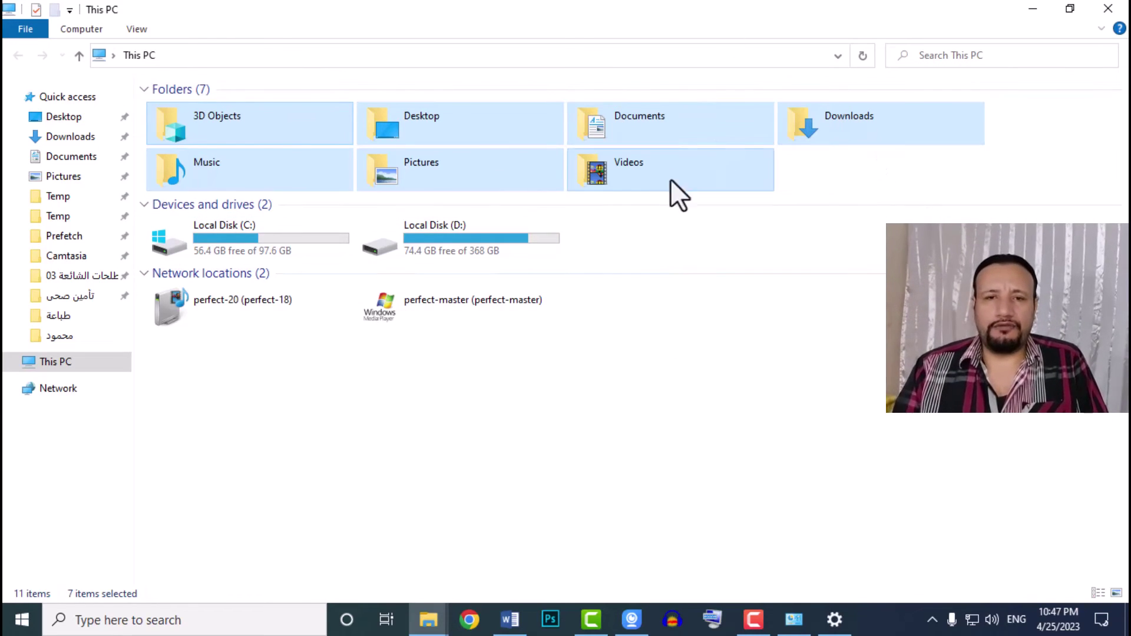
left_click(374, 468)
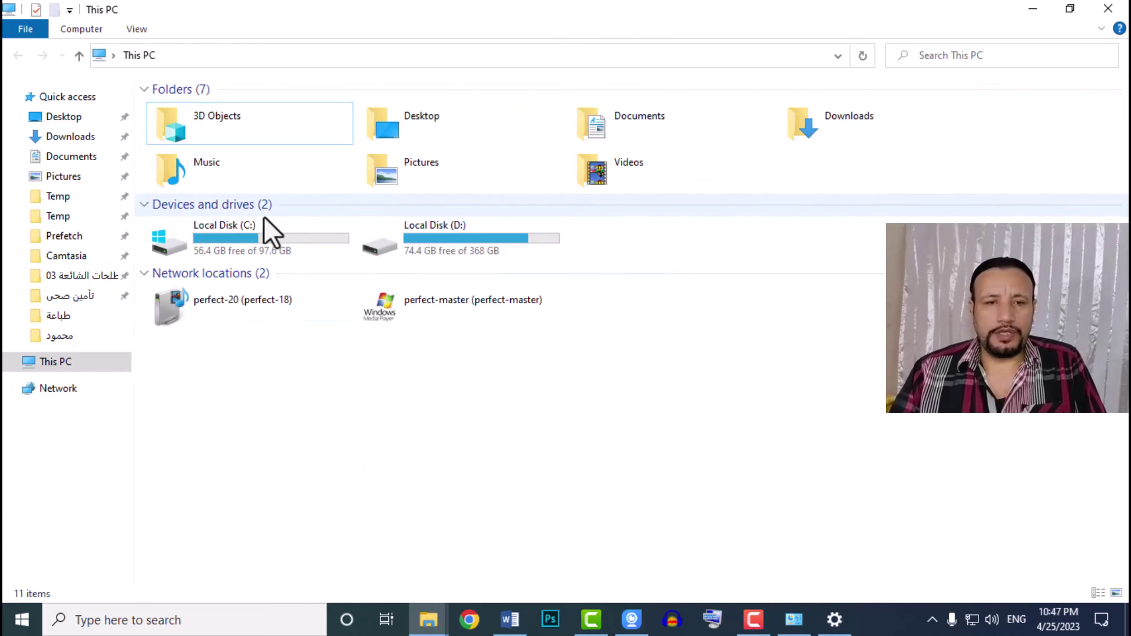
mouse_move(249, 232)
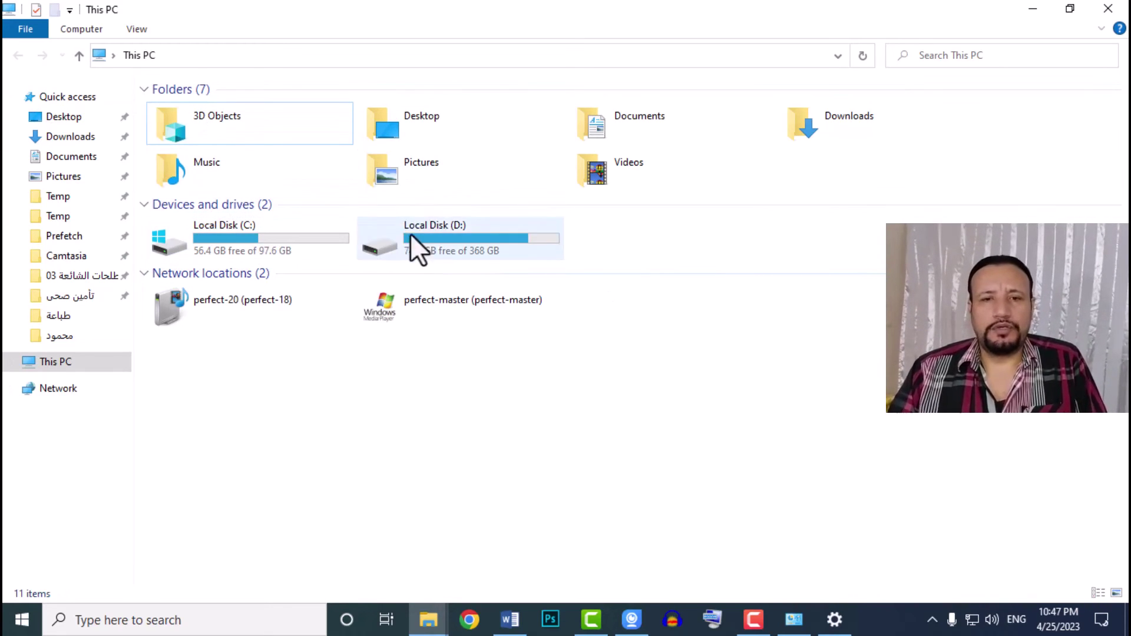
mouse_move(468, 238)
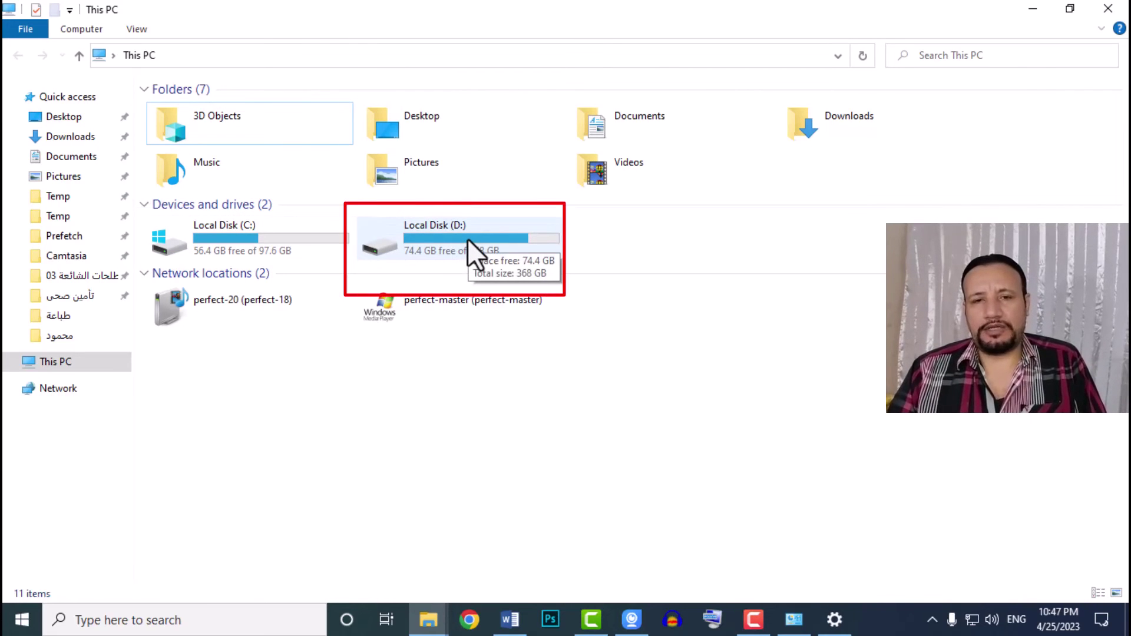
Open Local Disk (D:), review the commands available for the "d شير" folder and dismiss them without choosing any
double_click(468, 238)
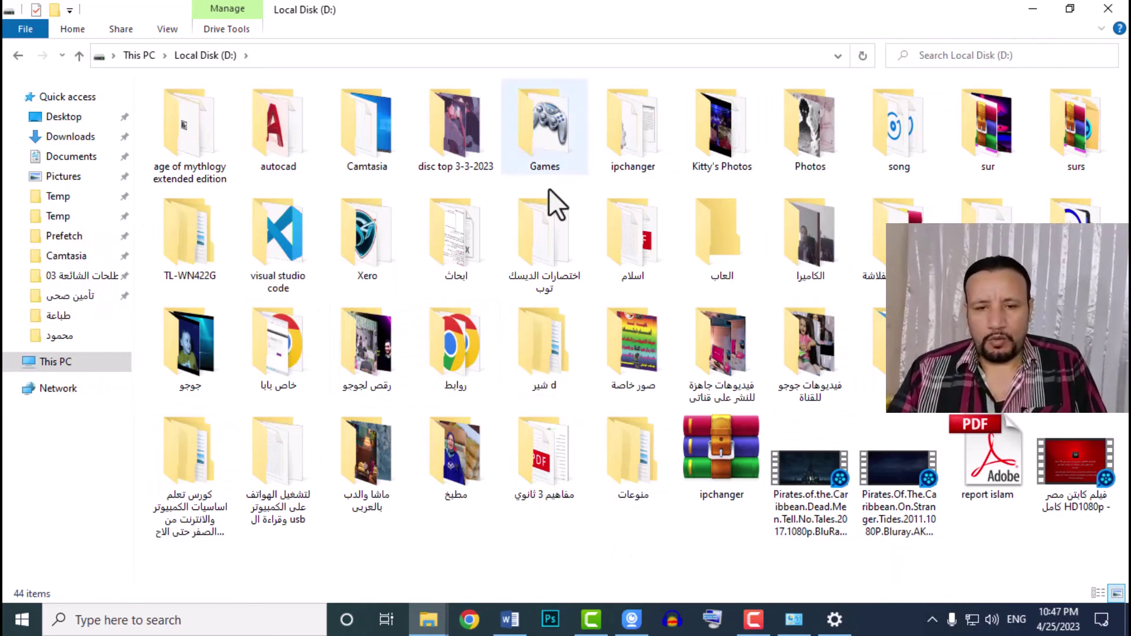
left_click(546, 326)
right_click(546, 327)
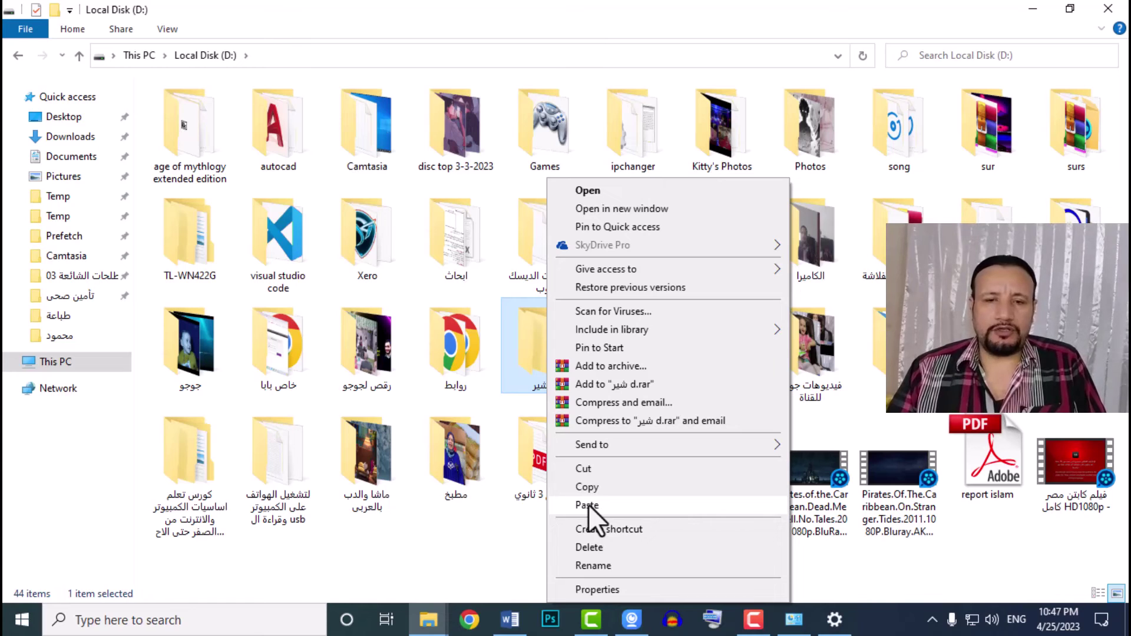
left_click(528, 357)
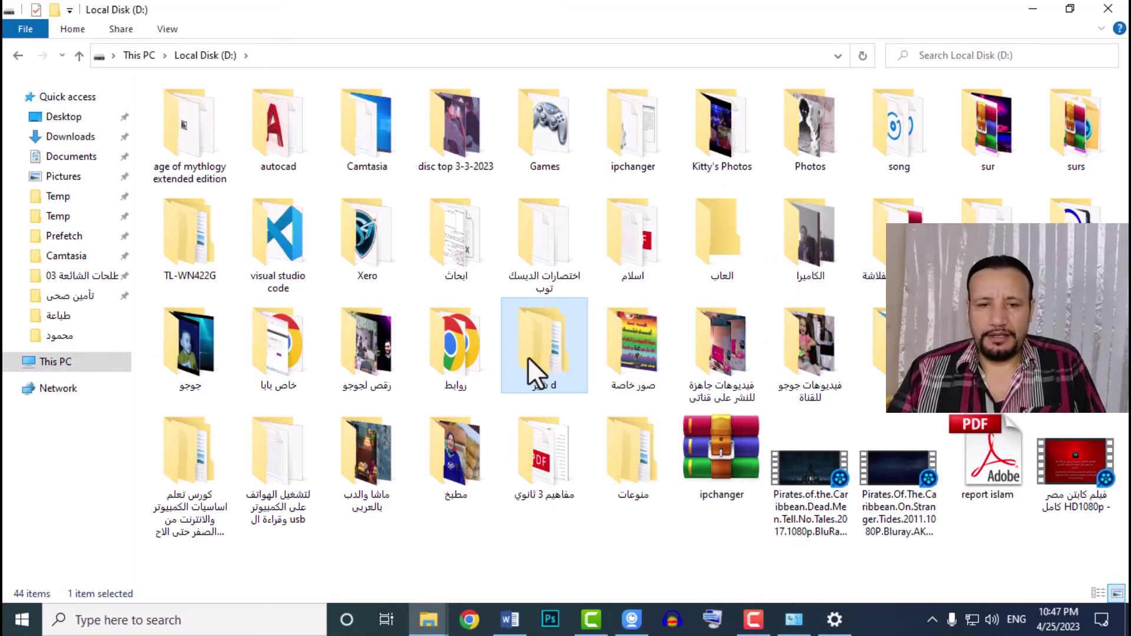
mouse_move(564, 365)
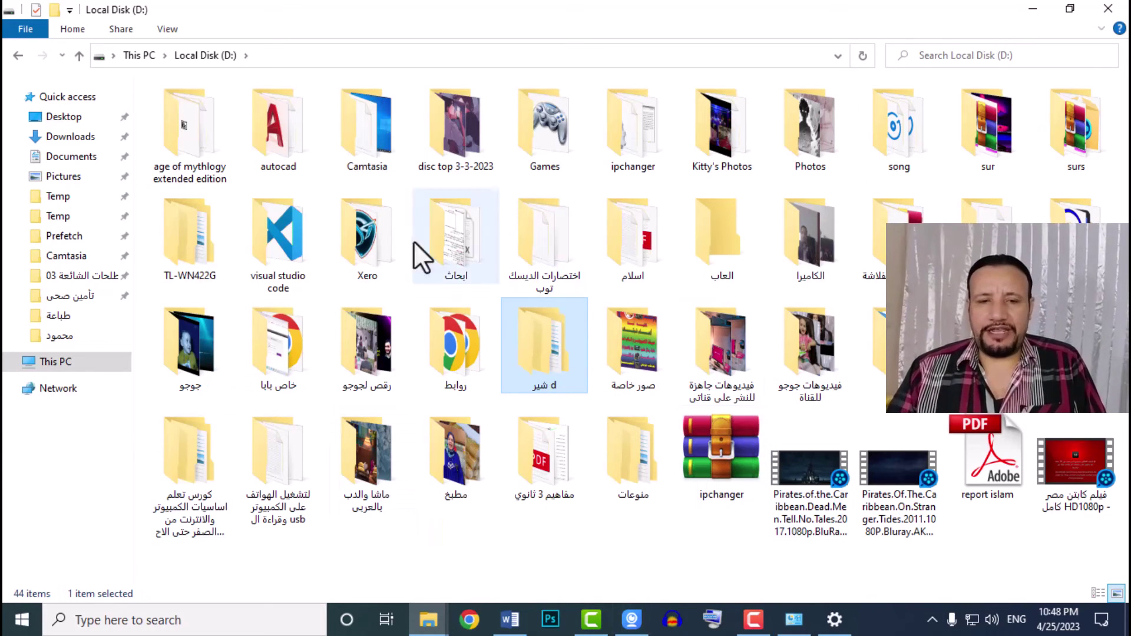
Paste the clipboard folder into the root of Local Disk (D:) and open the pasted folder
right_click(577, 543)
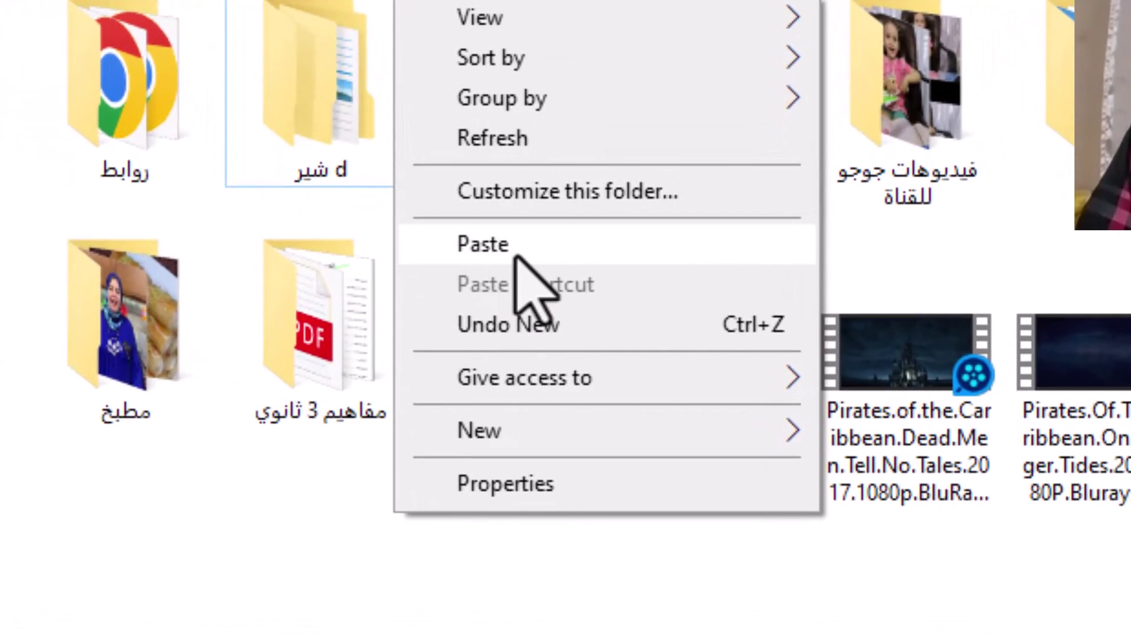
left_click(516, 257)
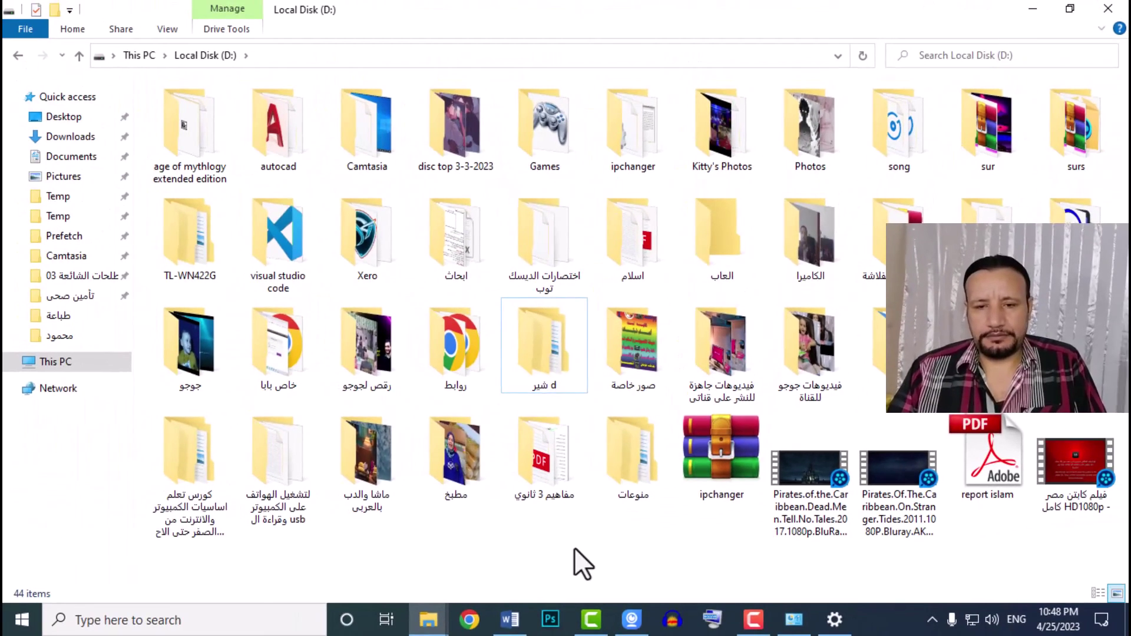
left_click(221, 564)
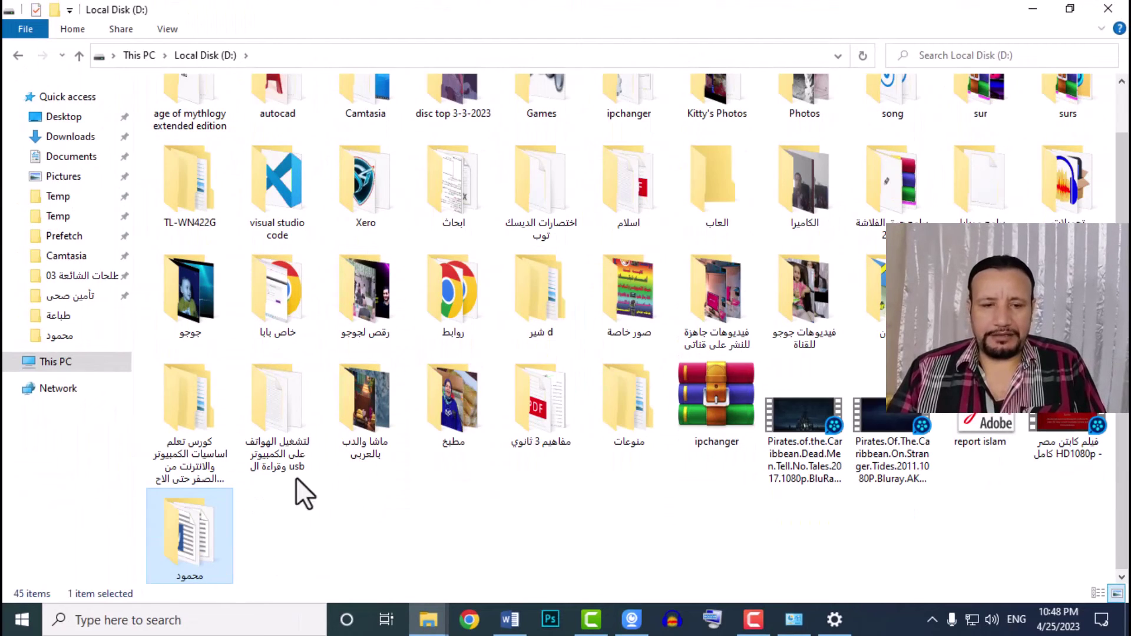
double_click(207, 546)
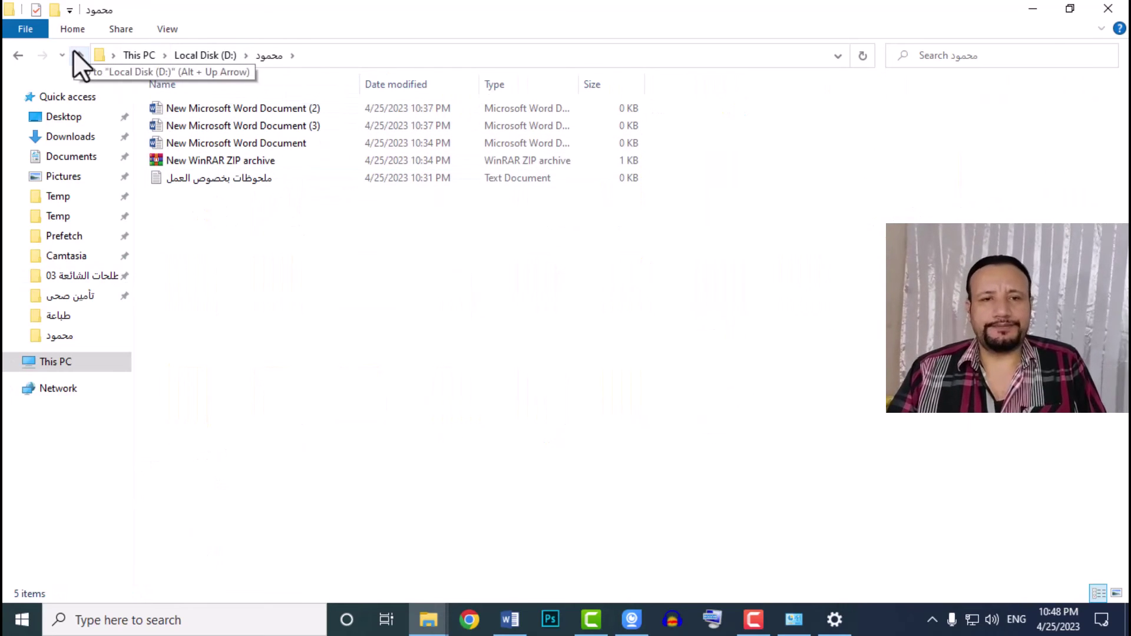
Open the text file "ملحوظات بخصوص العمل", enter the lines "name", "الاسم", "السن" and "اشياء اخرى تذكر", and move the Notepad window aside
double_click(195, 181)
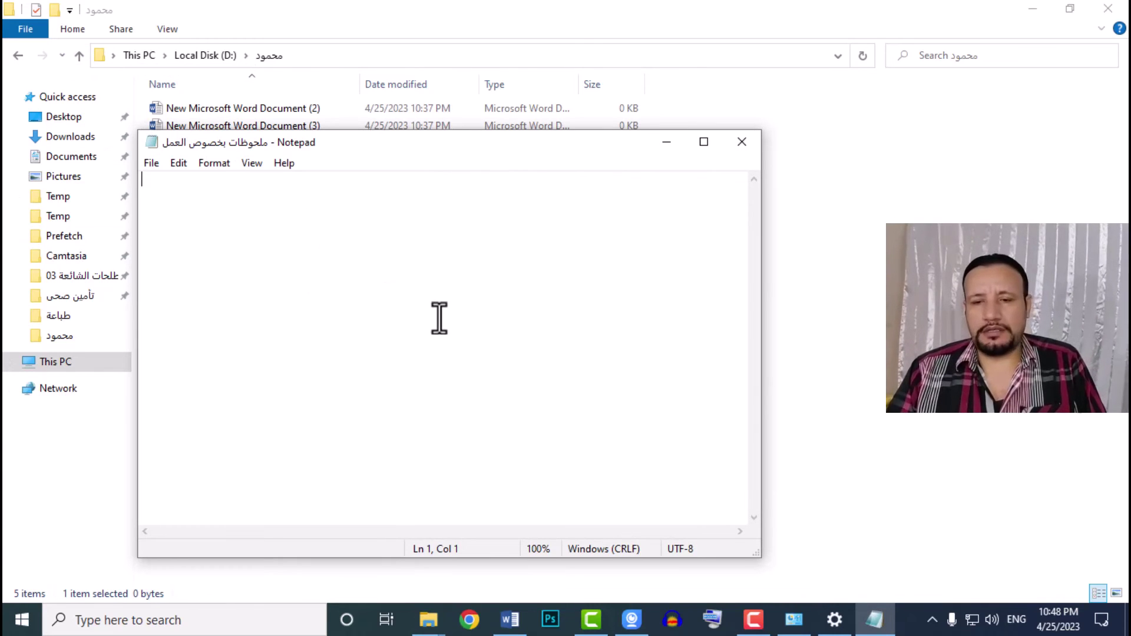
type("hg")
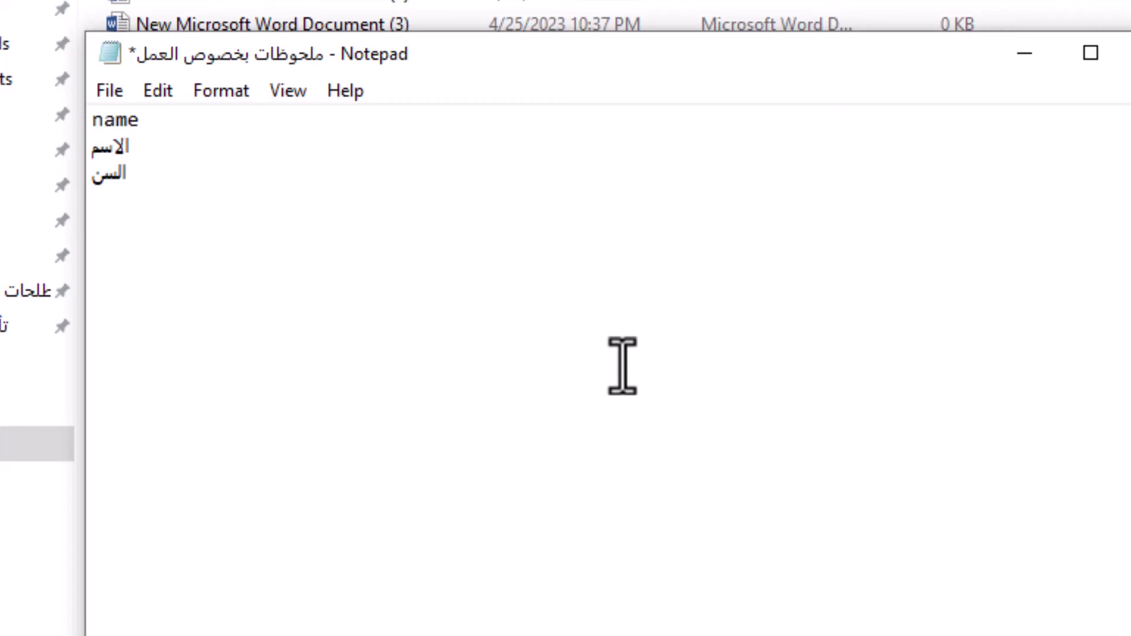
type("ء اخرى تذكر")
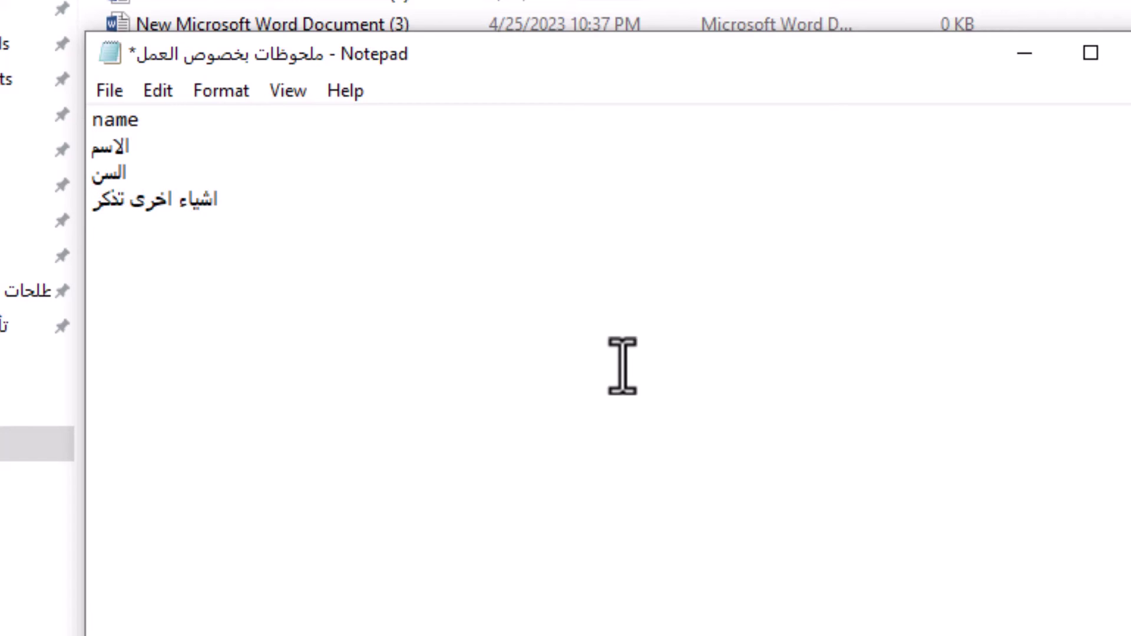
left_click_drag(492, 52, 795, 3)
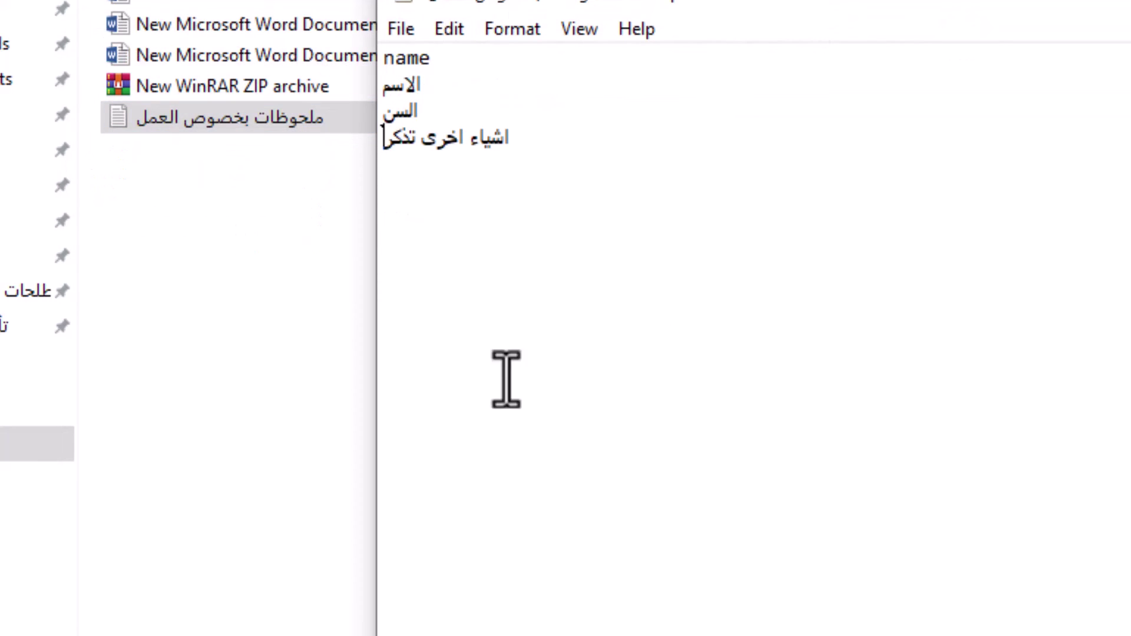
Save the edited text file, and save a copy of it in the same folder under the name "على"
key("ctrl+s")
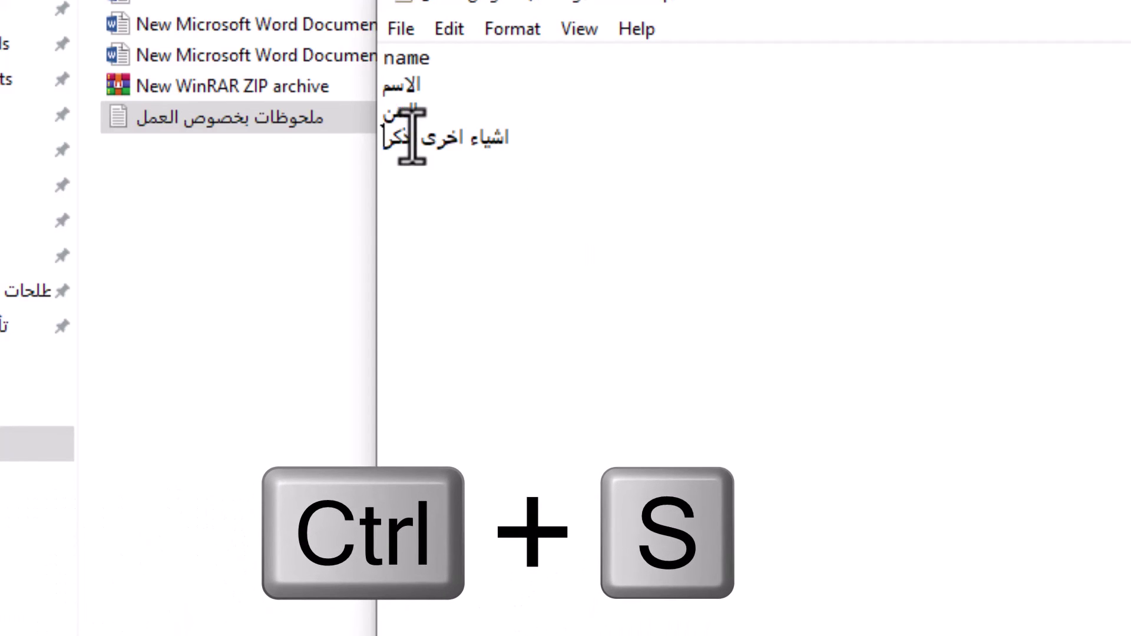
left_click(402, 28)
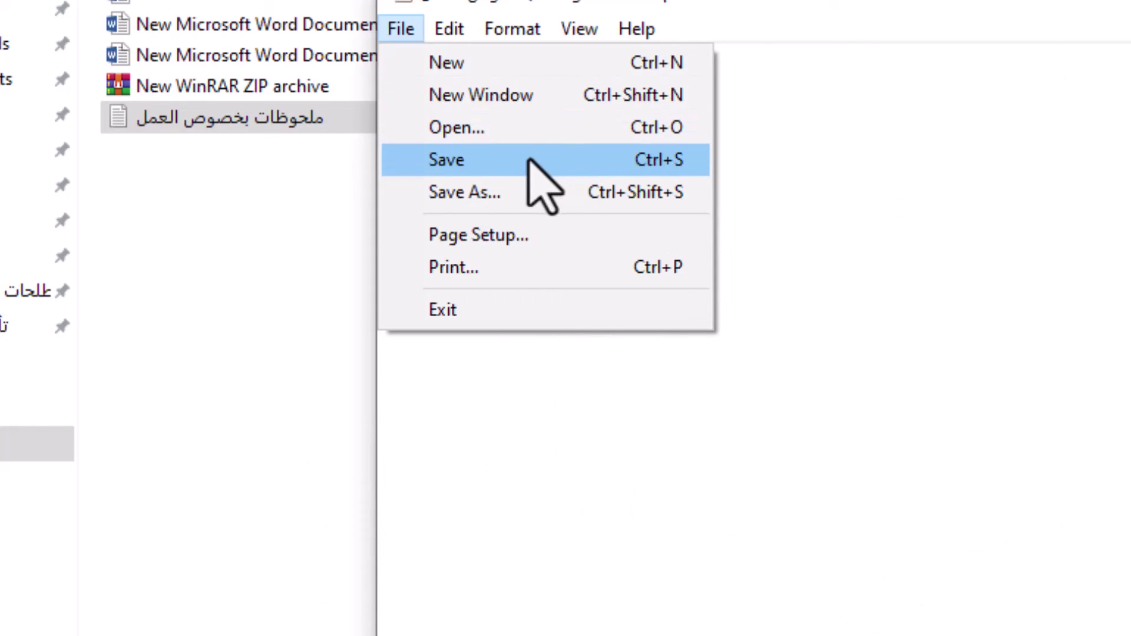
left_click(498, 200)
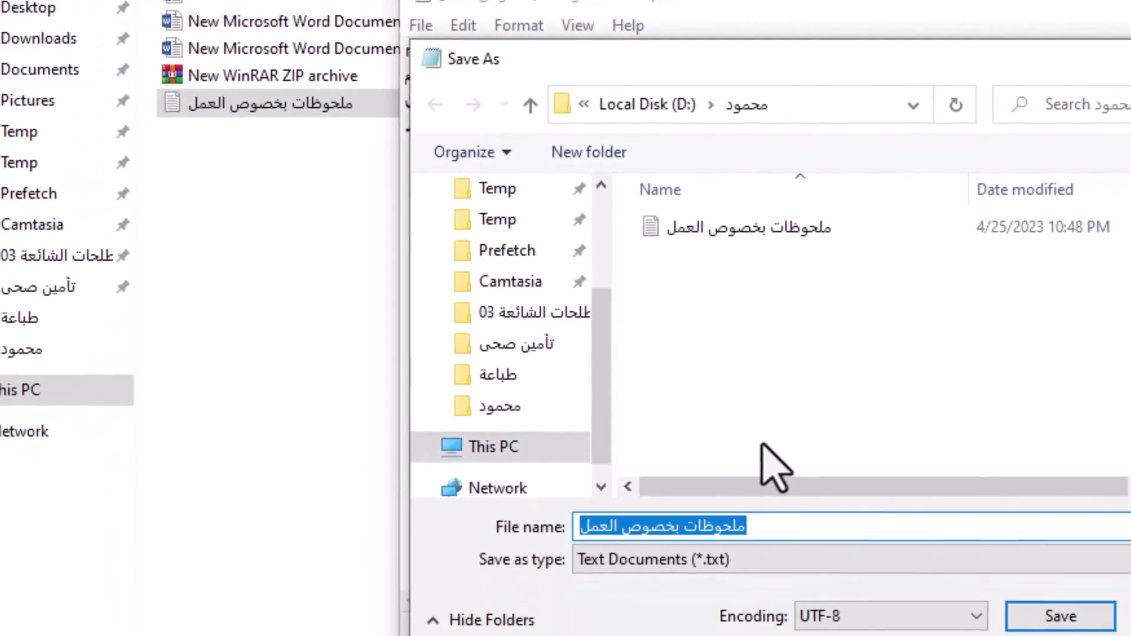
type("على")
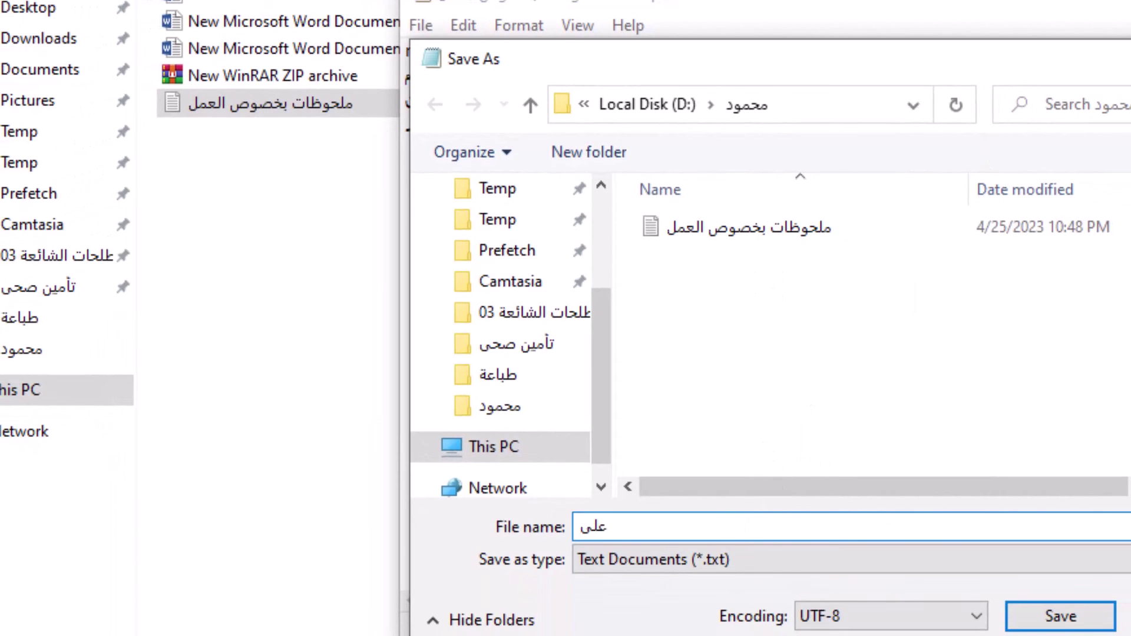
left_click(1056, 612)
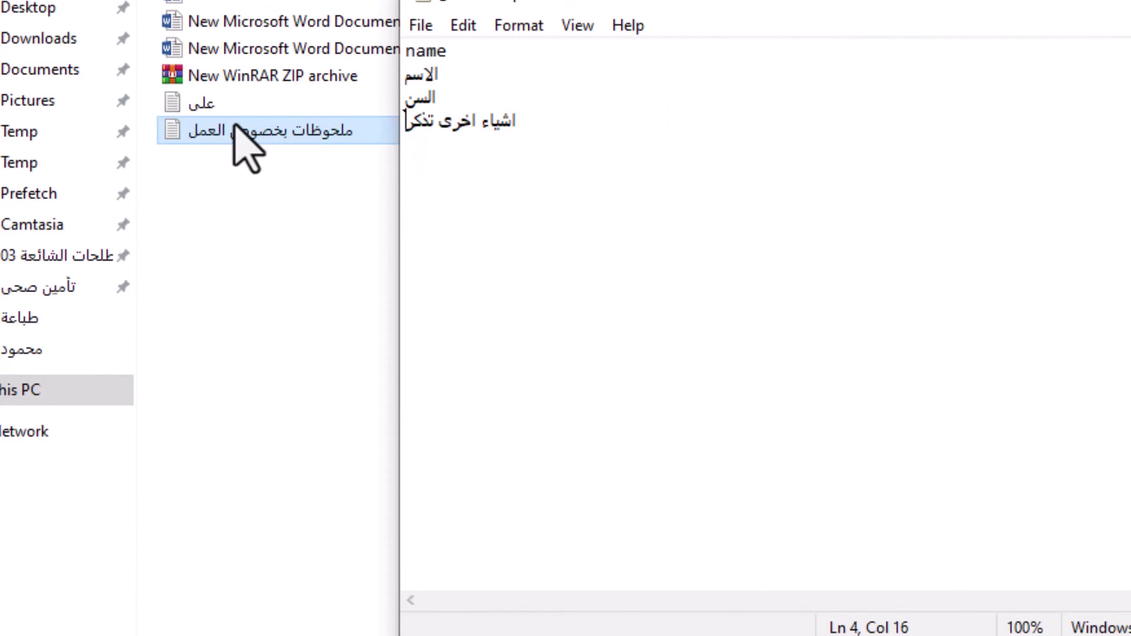
Open the text file "على", move its Notepad window clear of the file list, and open "ملحوظات بخصوص العمل" as well
double_click(198, 112)
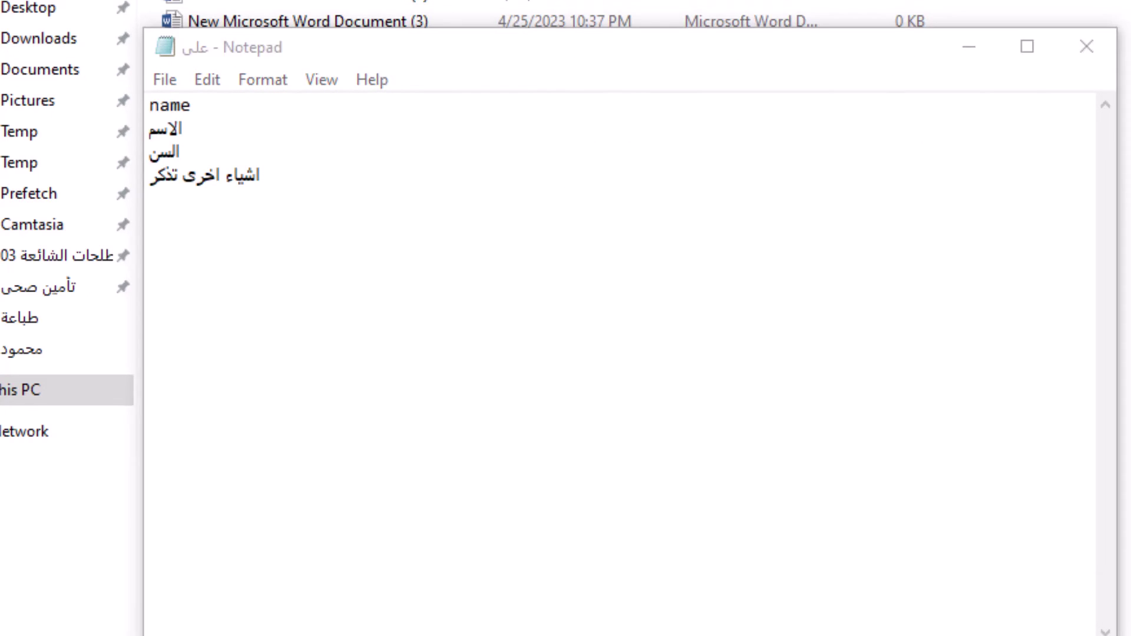
mouse_move(1096, 633)
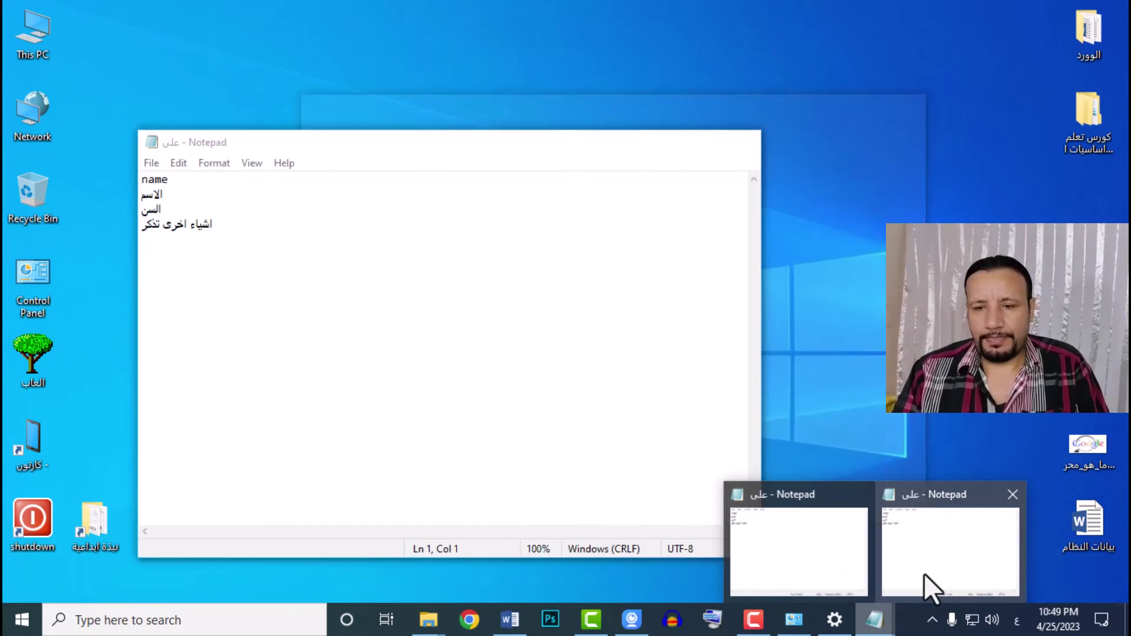
left_click(924, 573)
left_click_drag(480, 144, 605, 128)
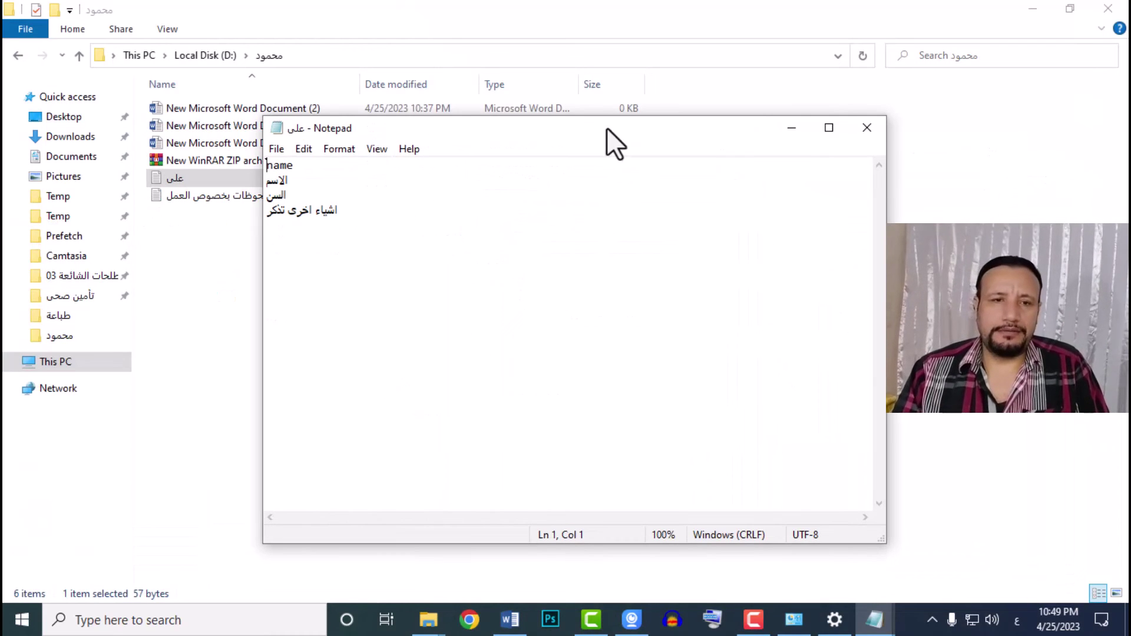
double_click(218, 196)
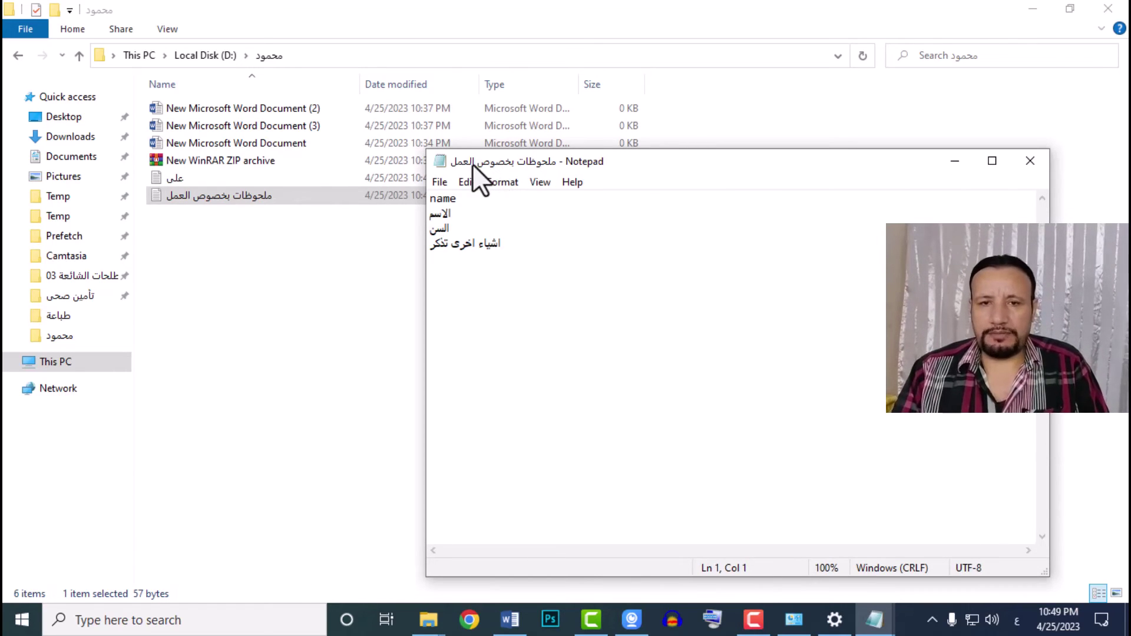
Close the duplicate "على" Notepad window and bring the remaining "على" window to the front
left_click(873, 628)
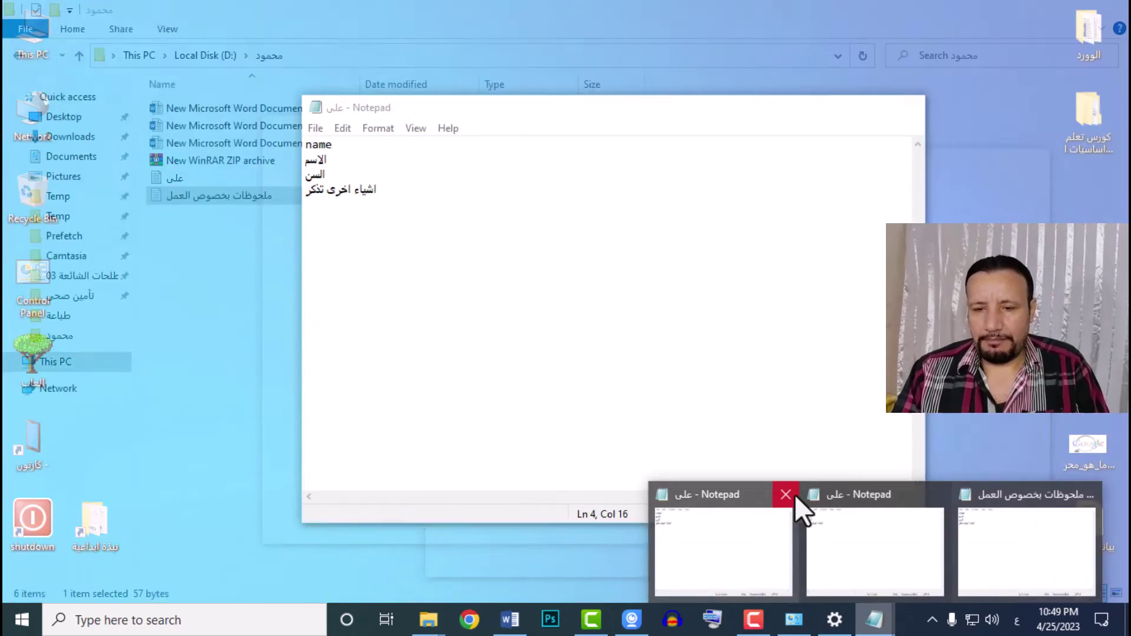
left_click(794, 494)
left_click(809, 507)
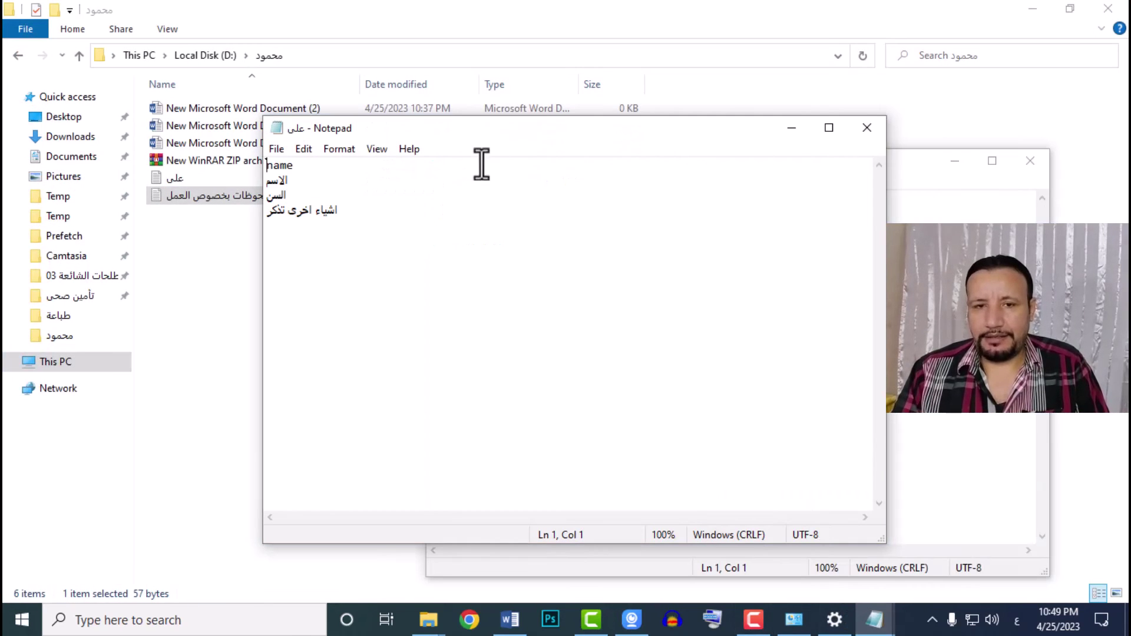
Resize the "على" Notepad window by its upper edge and upper-left corner, and reposition it over the folder window
left_click_drag(493, 117, 525, 147)
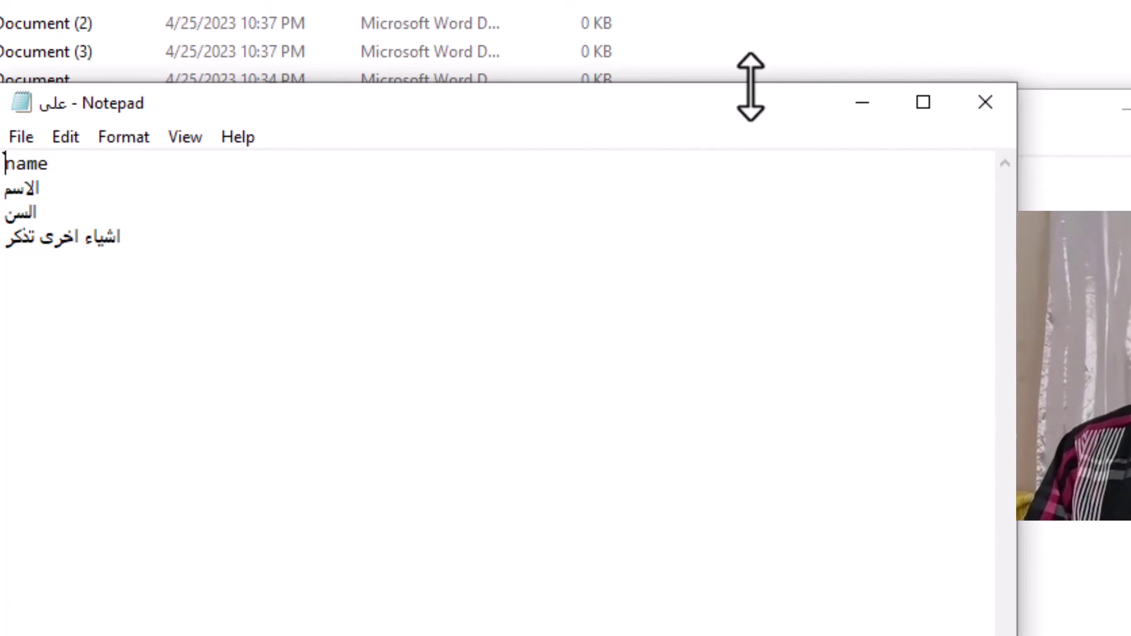
left_click_drag(751, 87, 767, 478)
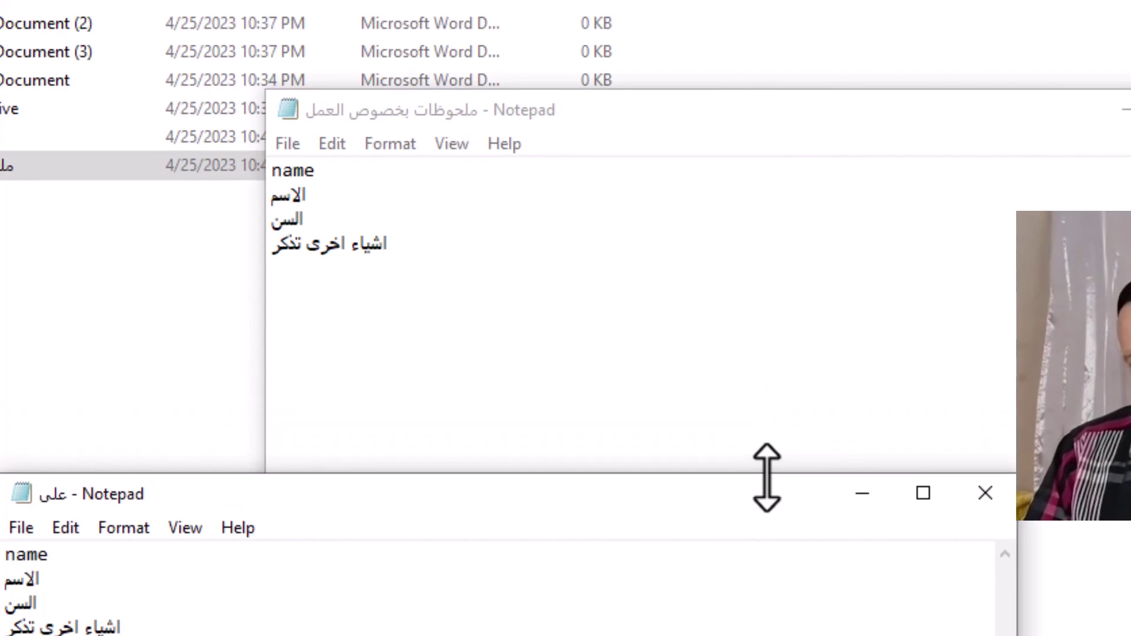
left_click_drag(766, 477, 669, 170)
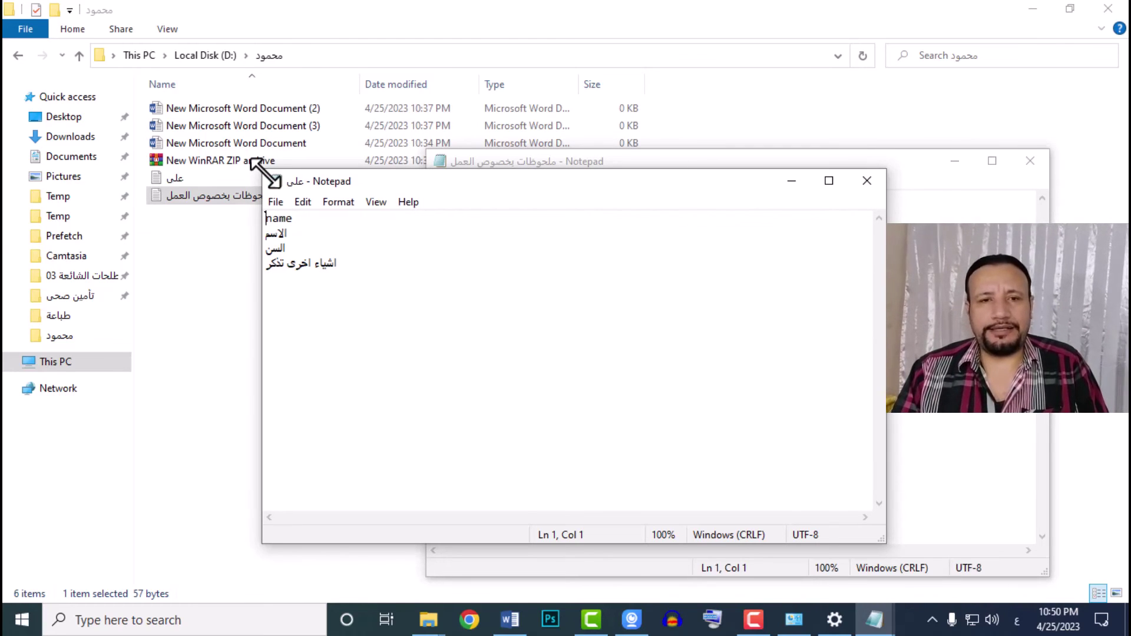
left_click_drag(264, 172, 202, 107)
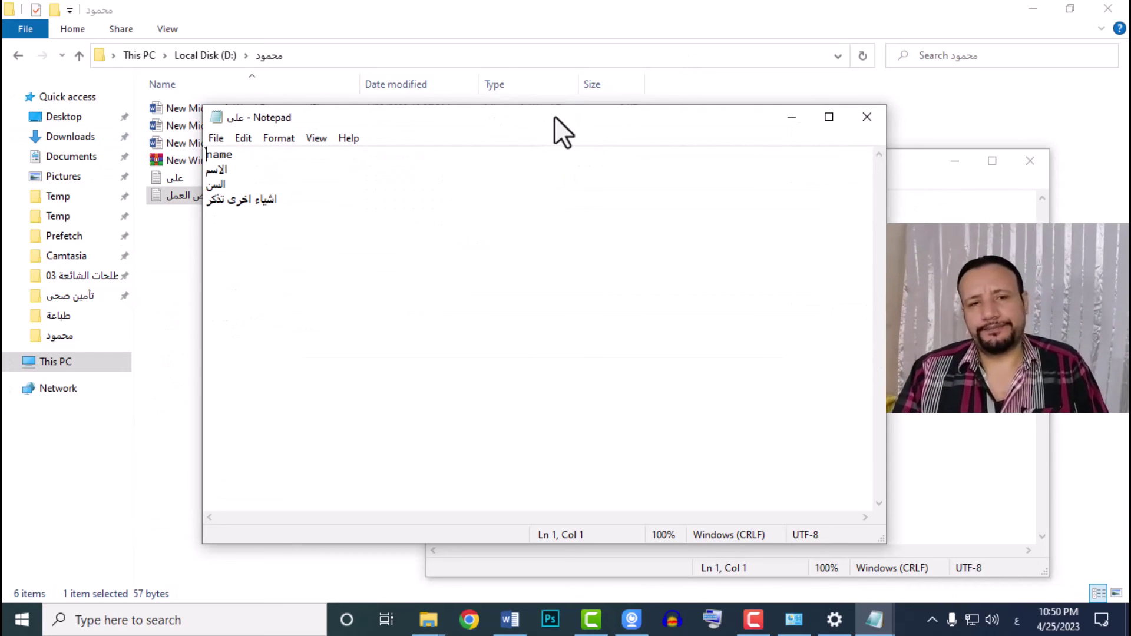
left_click_drag(539, 118, 600, 136)
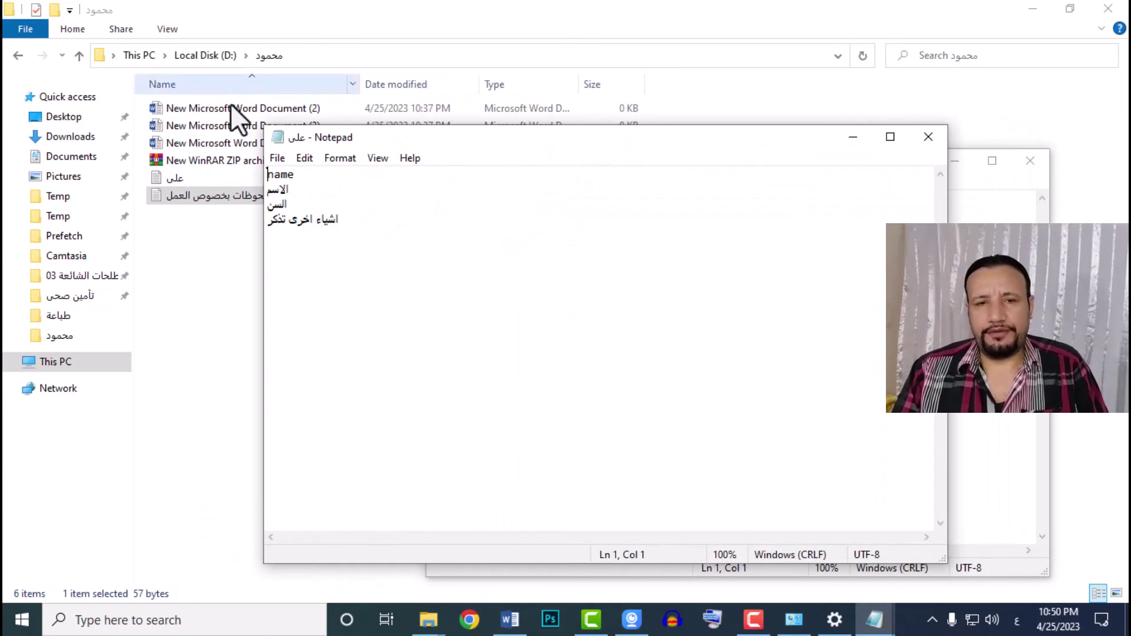
Minimize both Notepad windows and bring back the "ملحوظات بخصوص العمل" window
left_click(852, 136)
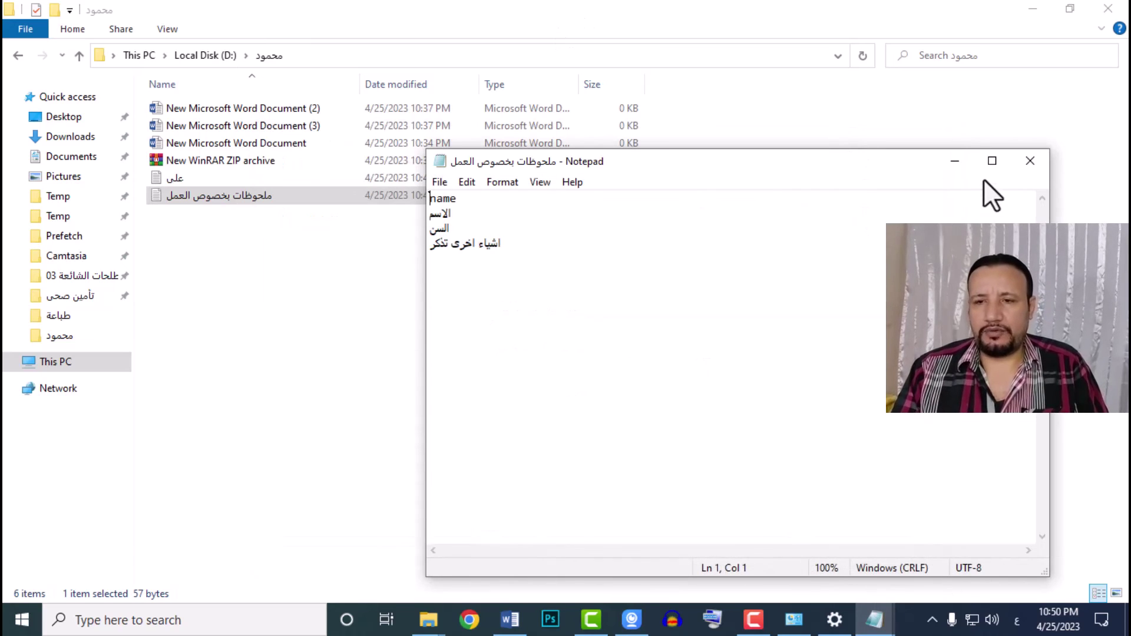
left_click(954, 162)
mouse_move(883, 627)
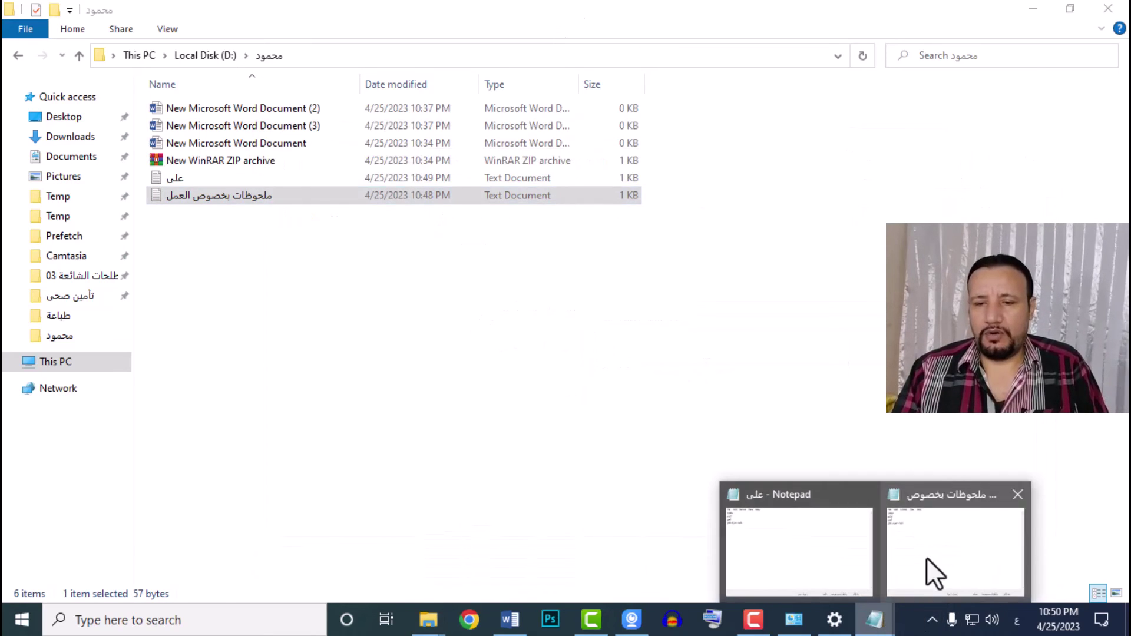
left_click(934, 565)
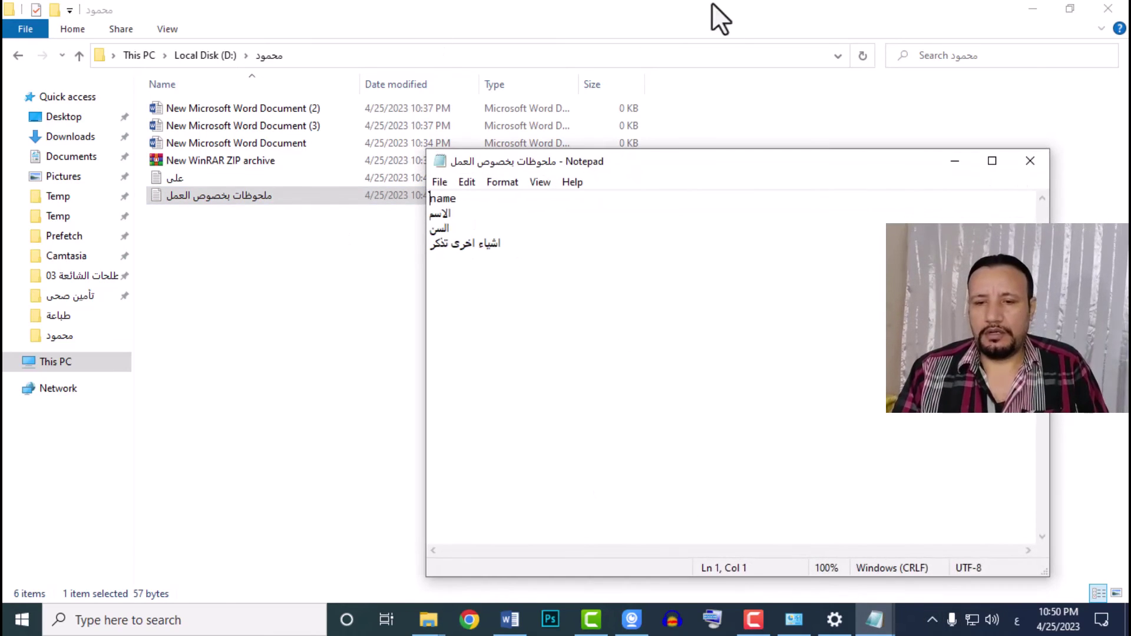
Maximize the "ملحوظات بخصوص العمل" window, restore it down and move it, then maximize it again and close it
left_click(990, 164)
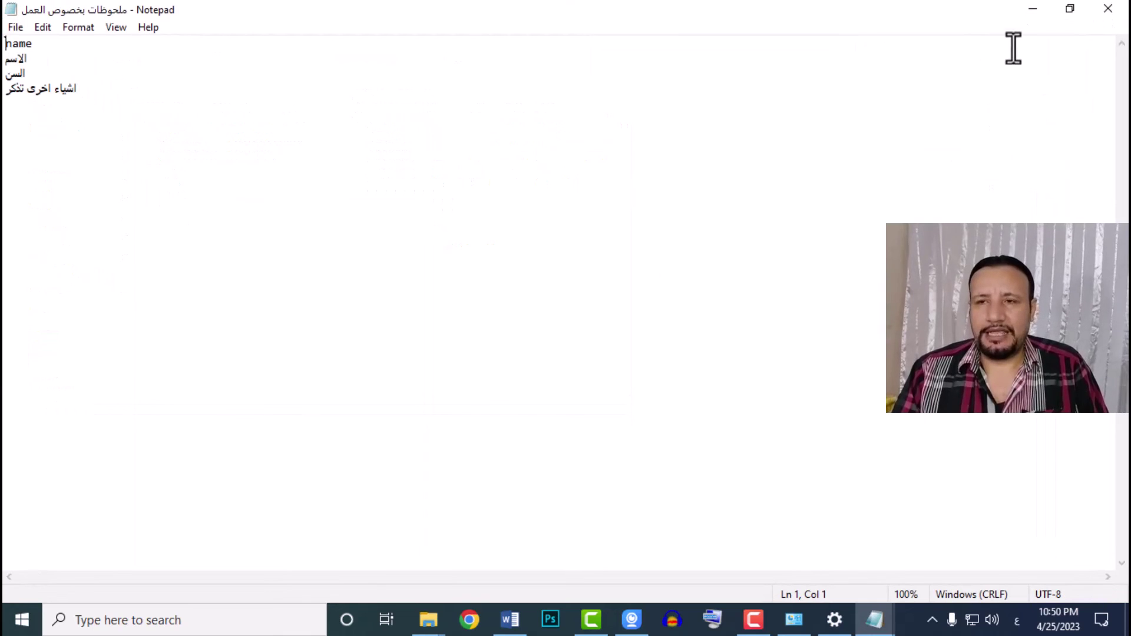
left_click(1070, 13)
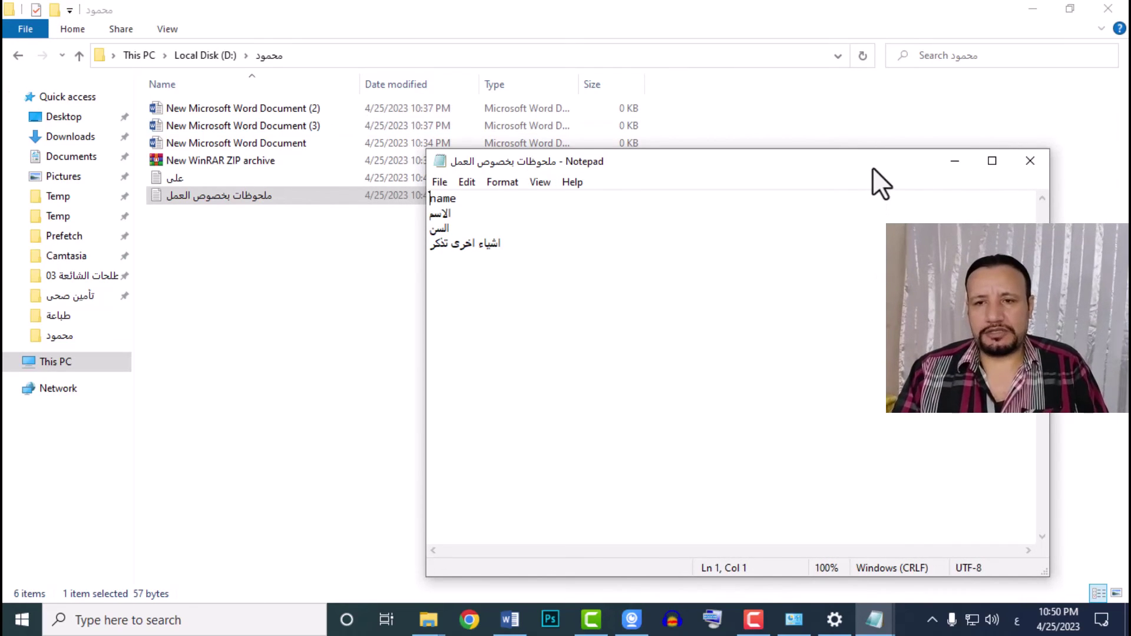
left_click_drag(872, 167, 777, 106)
left_click(891, 101)
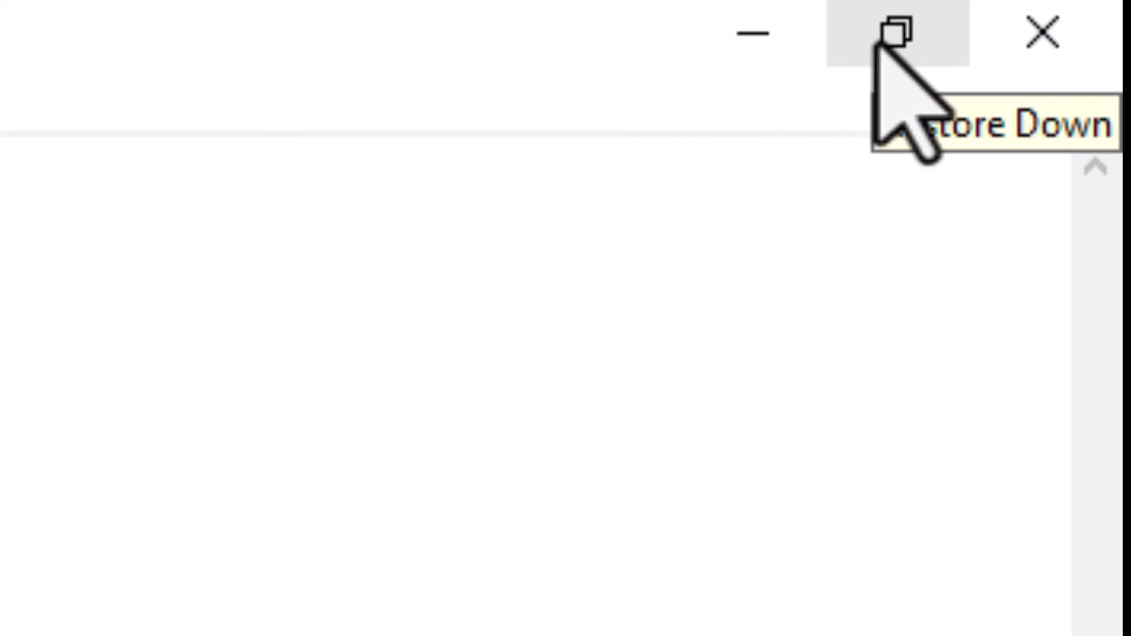
left_click(1015, 37)
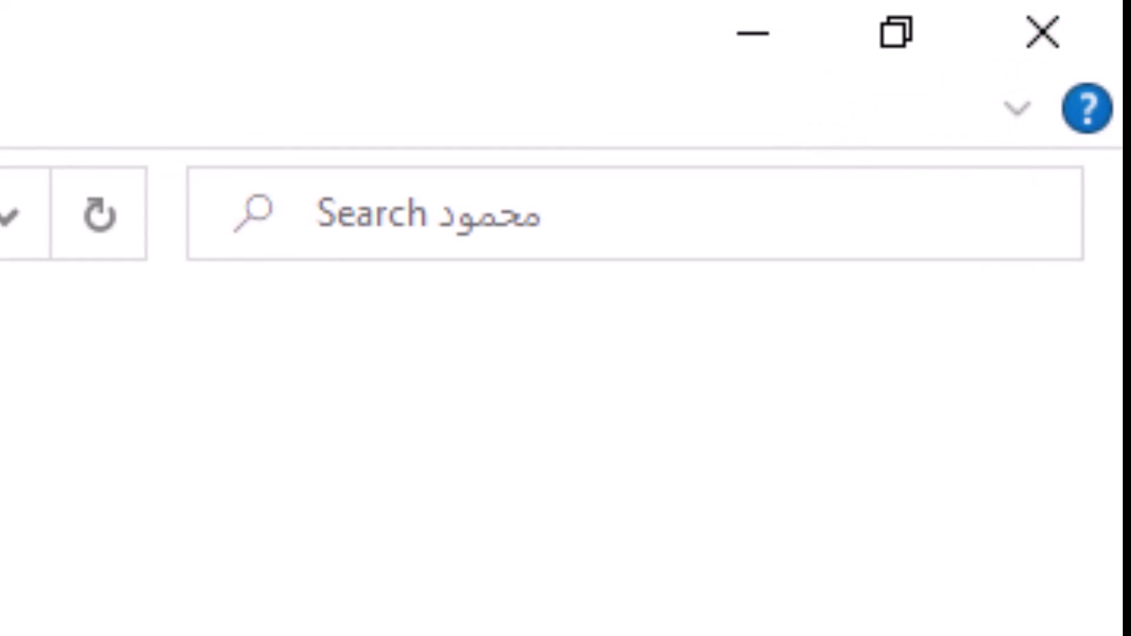
Select the file "ملحوظات بخصوص العمل", switch the folder to large thumbnails, and clear the selection
left_click(468, 278)
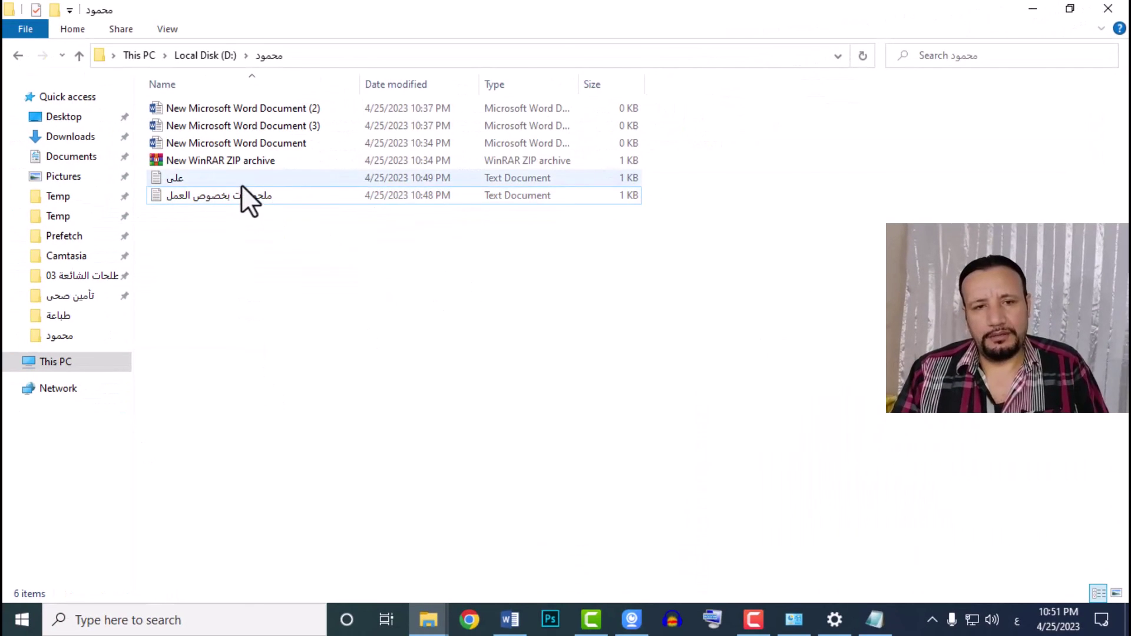
left_click(194, 195)
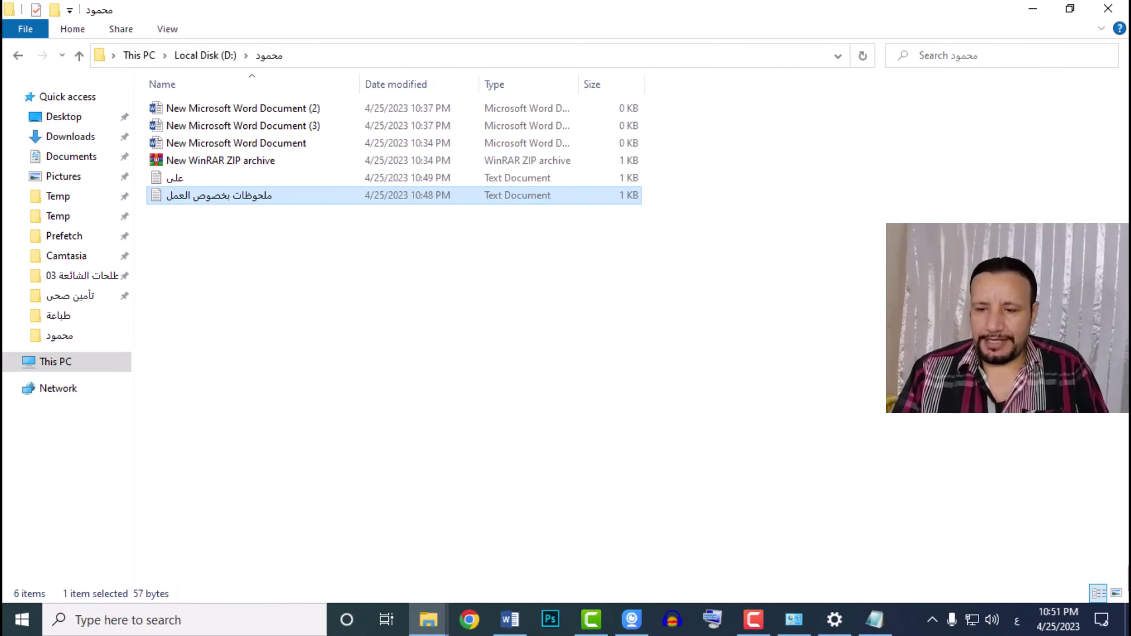
left_click(1115, 593)
left_click(506, 249)
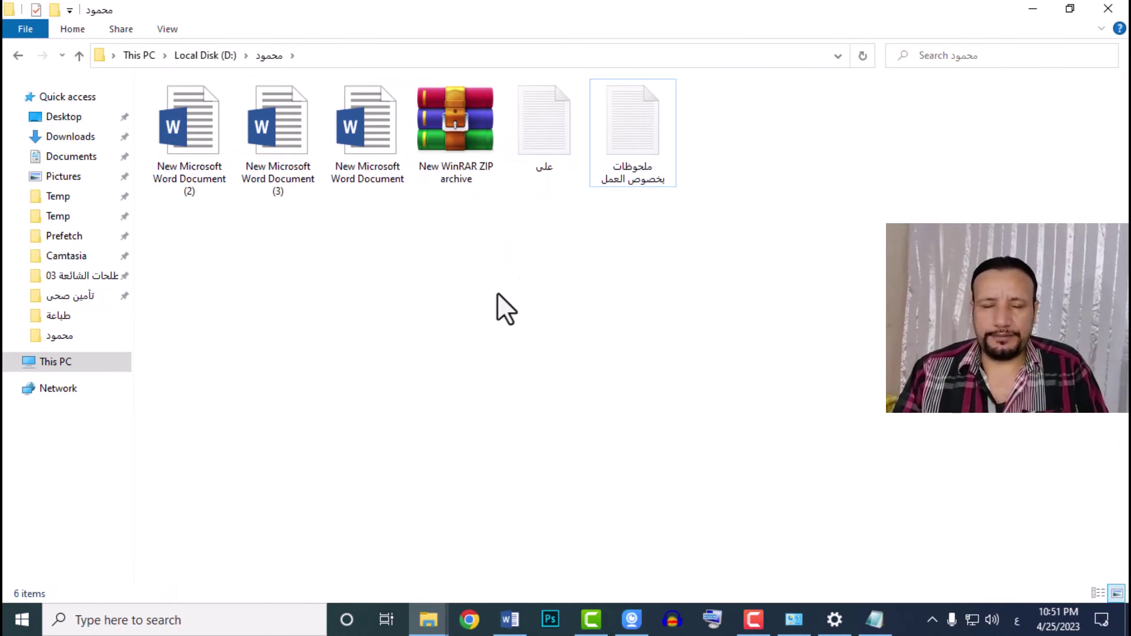
Permanently delete the "New WinRAR ZIP archive" file from the folder, bypassing the Recycle Bin
left_click(456, 142)
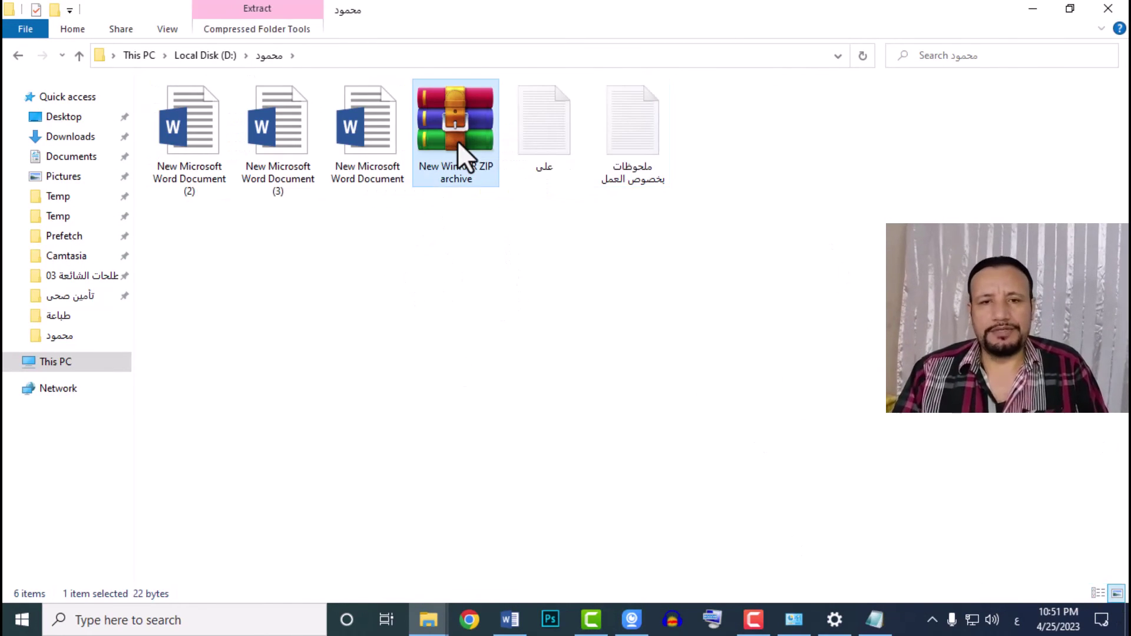
right_click(454, 139)
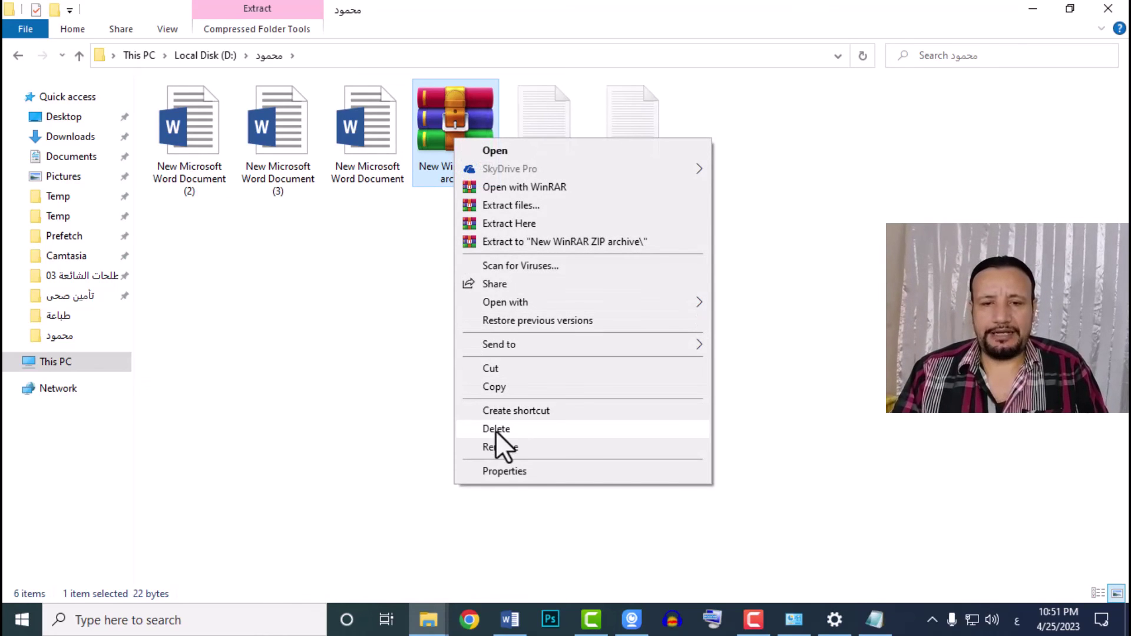
left_click(496, 428)
left_click(447, 132)
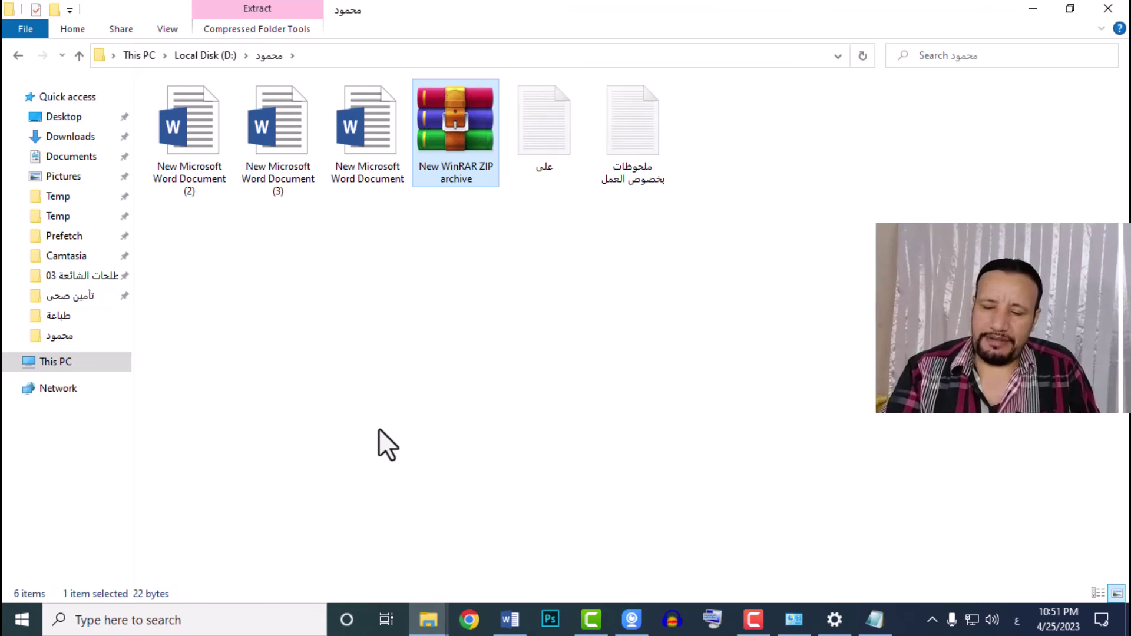
key("shift+Delete")
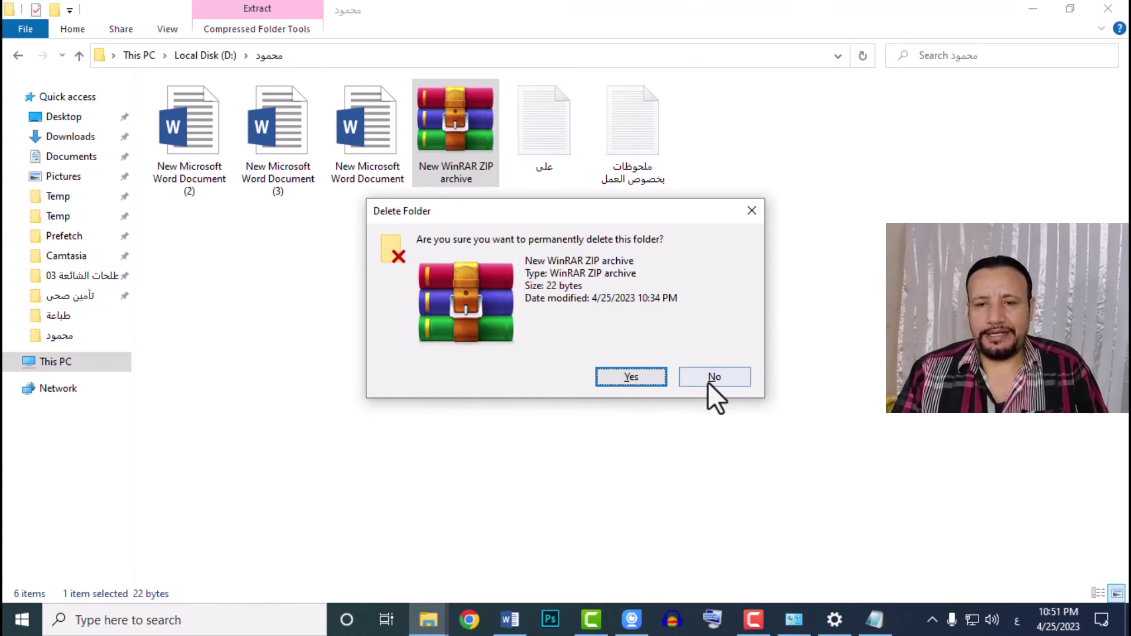
left_click(747, 217)
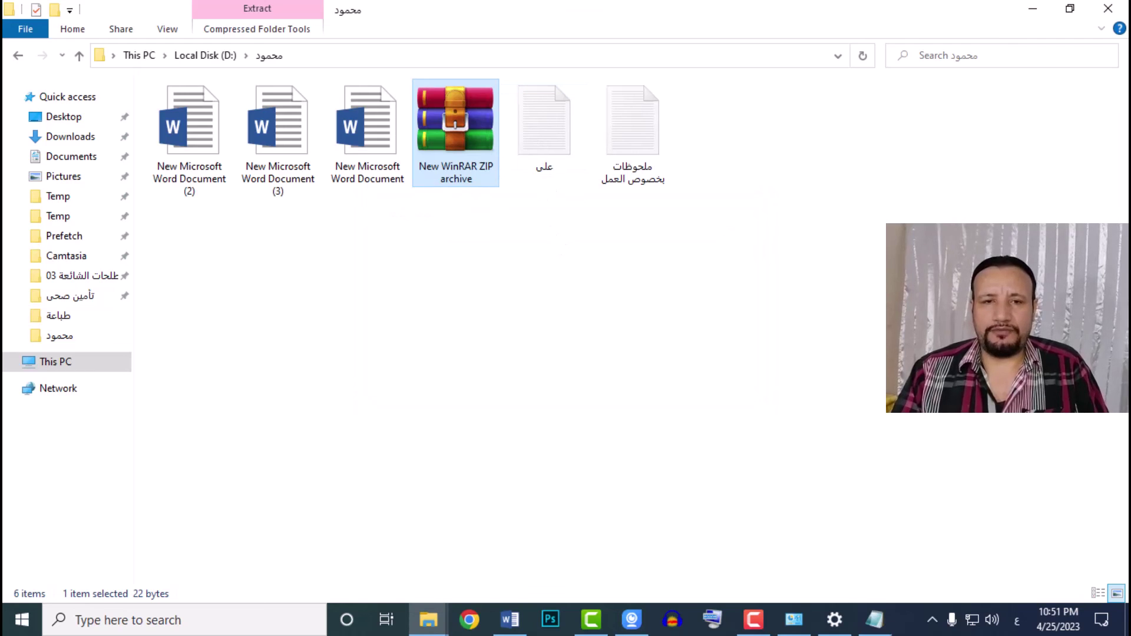
key("shift+Delete")
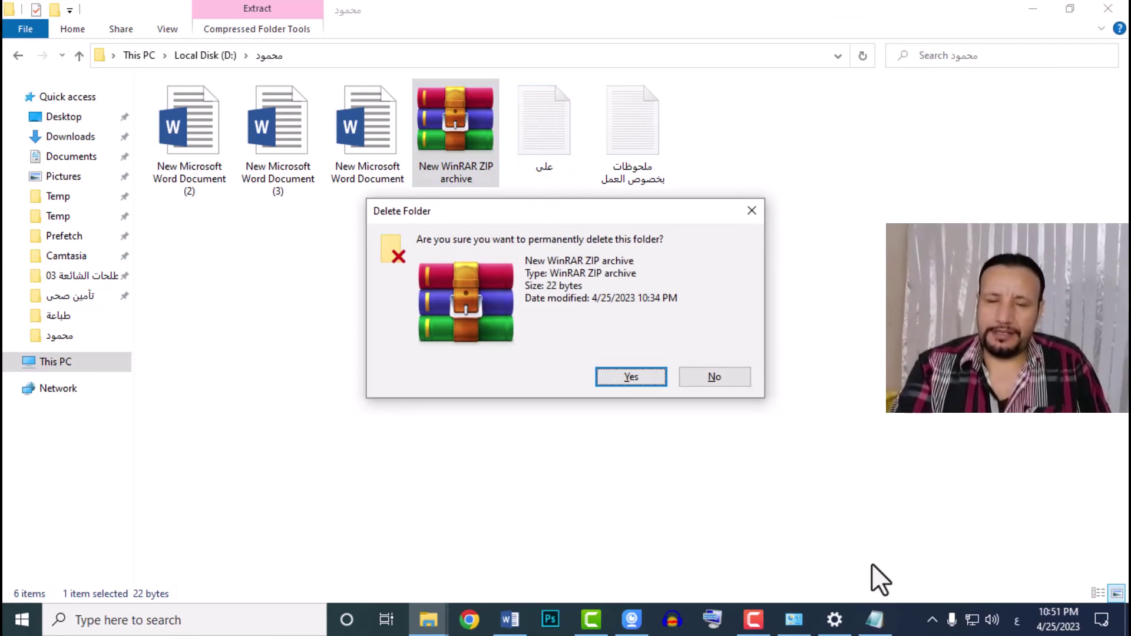
key("Return")
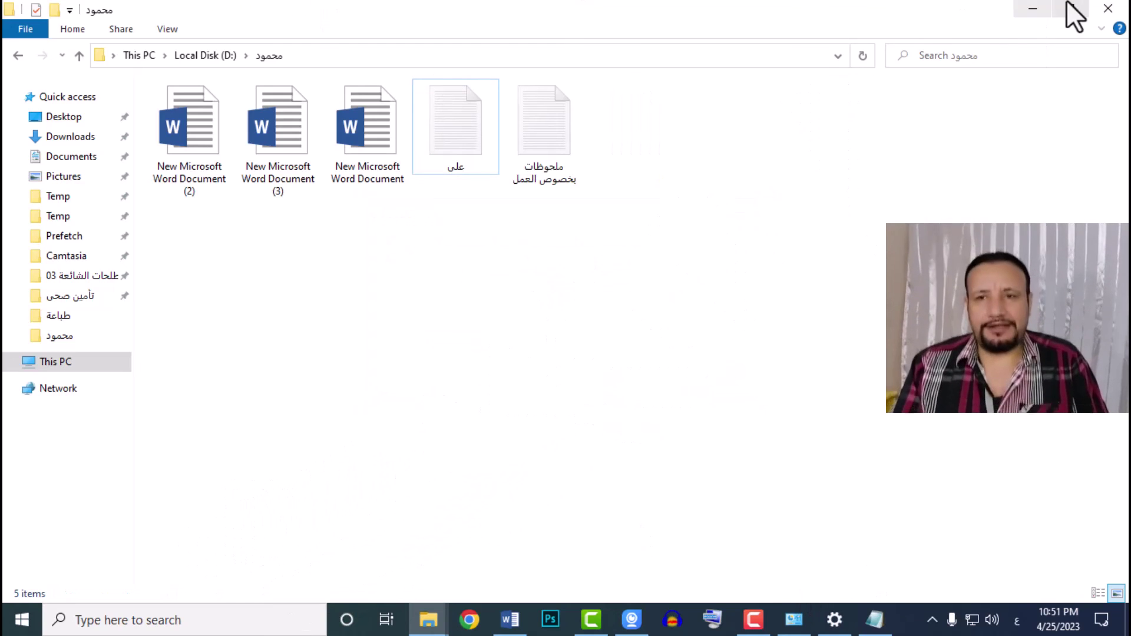
Minimize the folder window to show the desktop, and close the Control Panel window that is still open
left_click(1028, 9)
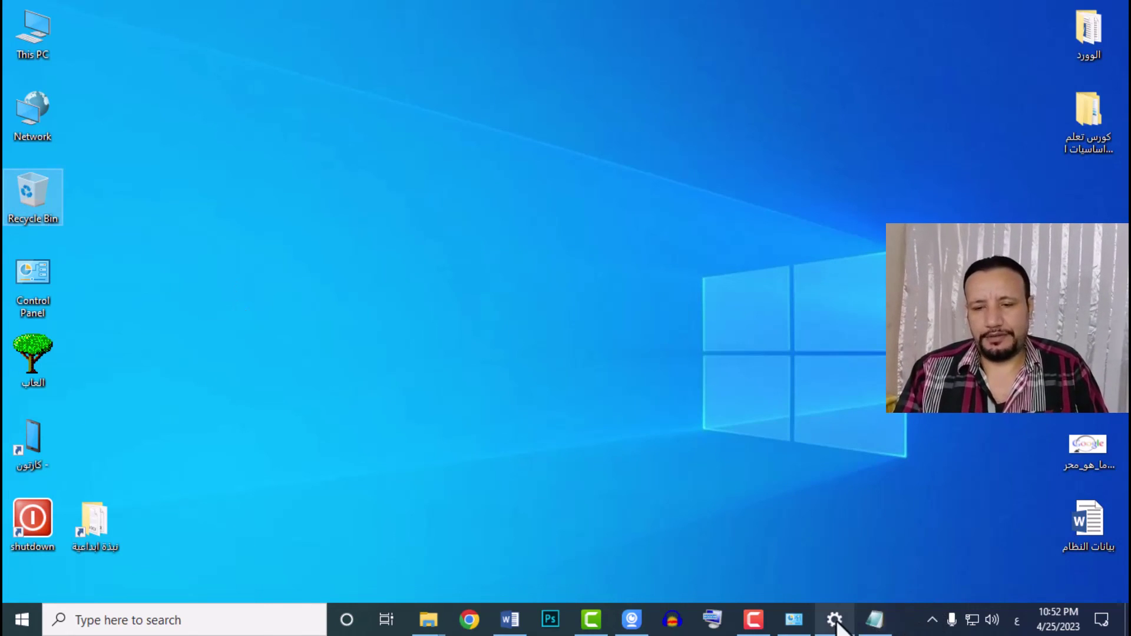
left_click(806, 628)
left_click(806, 628)
left_click(805, 628)
left_click(1107, 9)
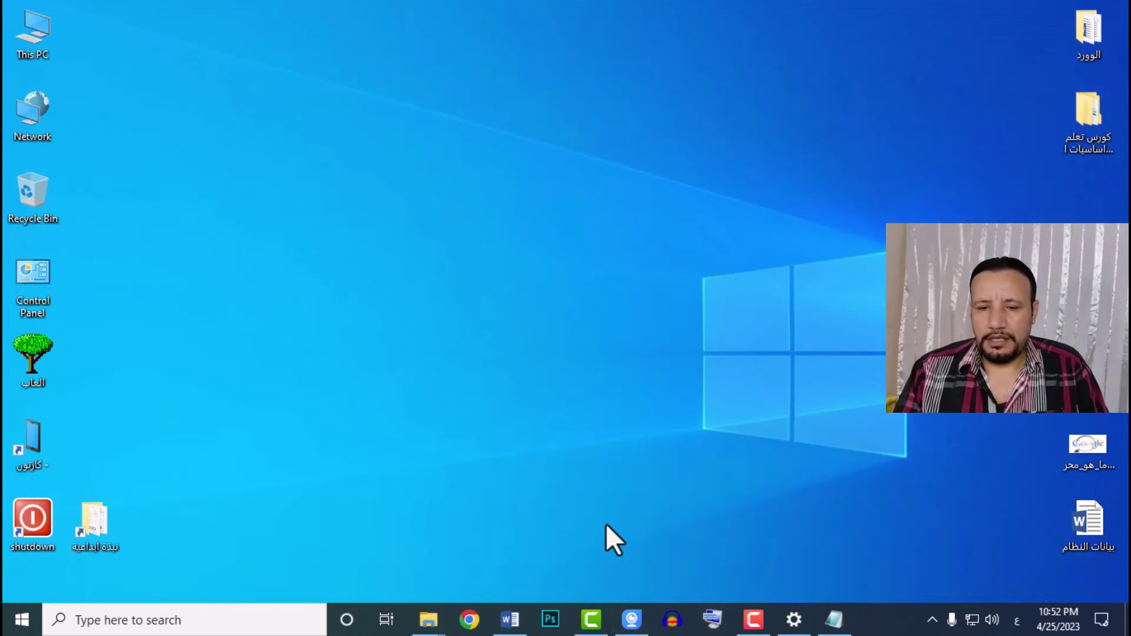
Restore and minimize the open Notepad window, close it, and close the Language settings window
left_click(833, 620)
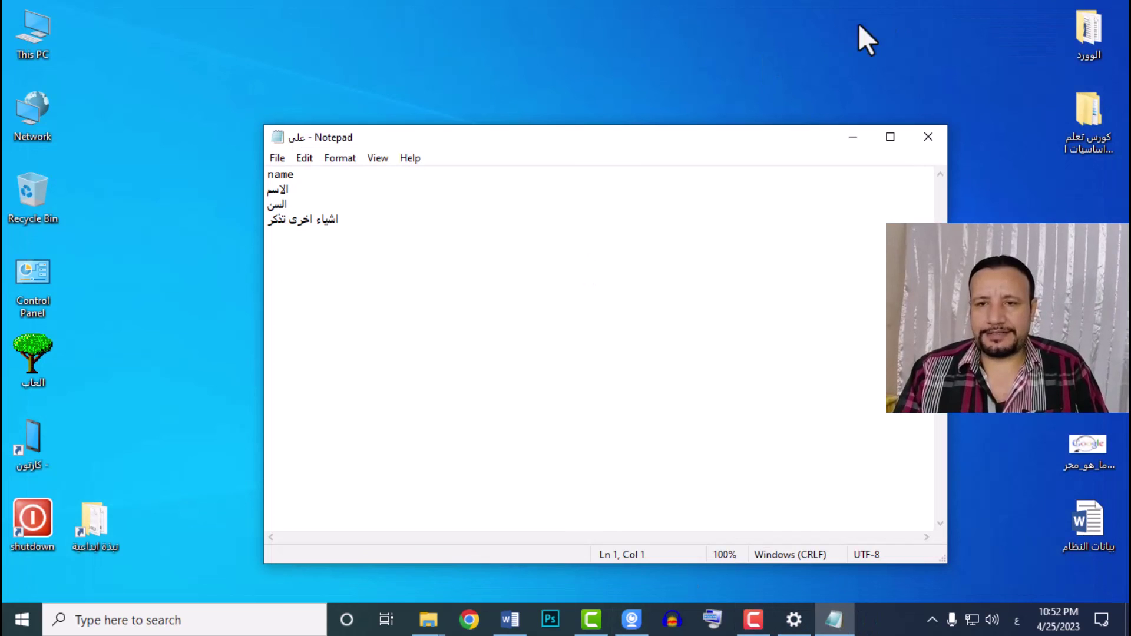
left_click(851, 141)
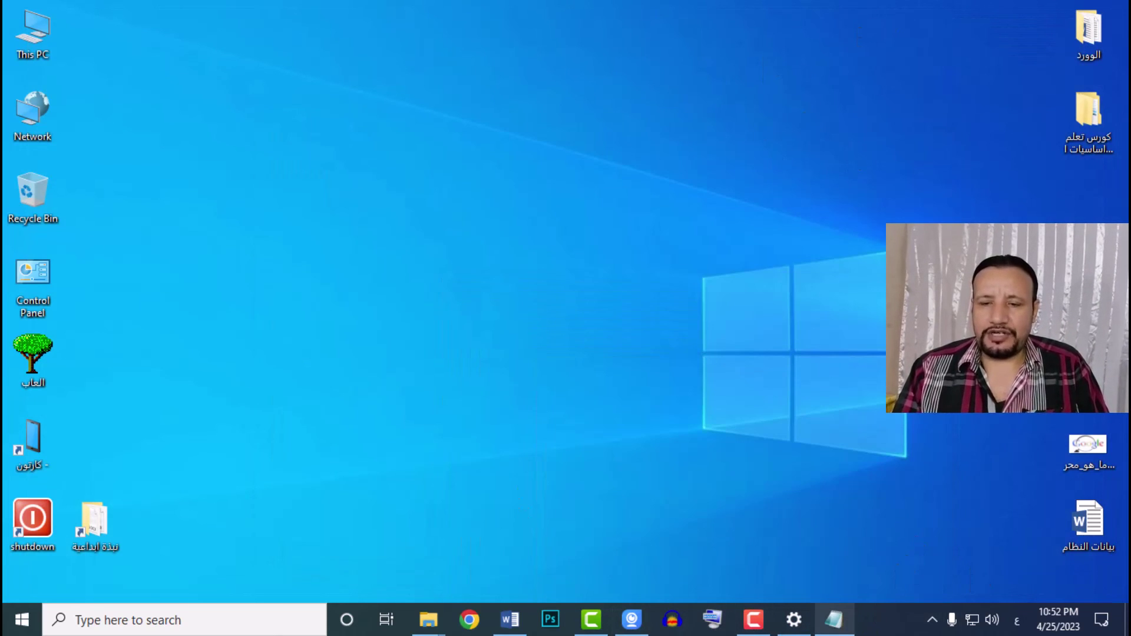
left_click(834, 619)
left_click(927, 136)
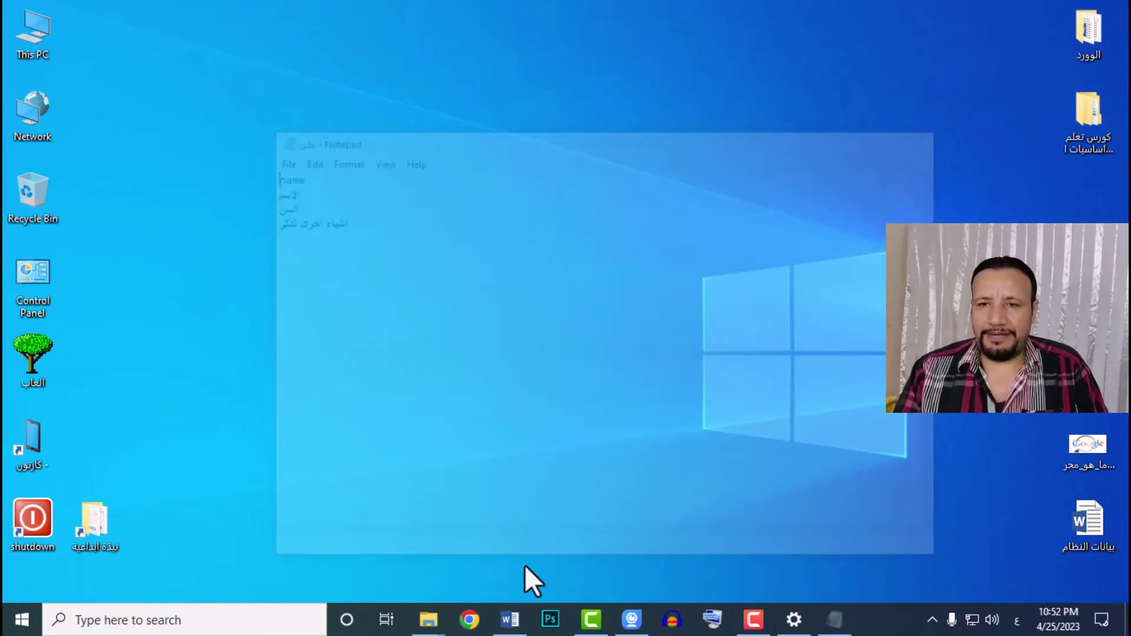
left_click(808, 616)
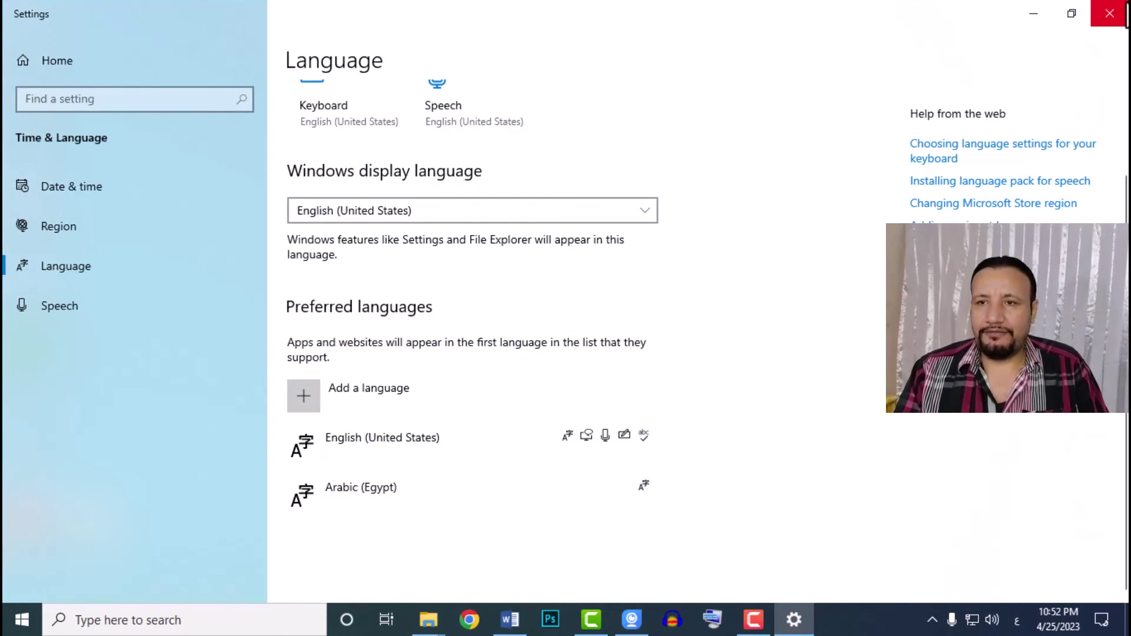
key("alt+F4")
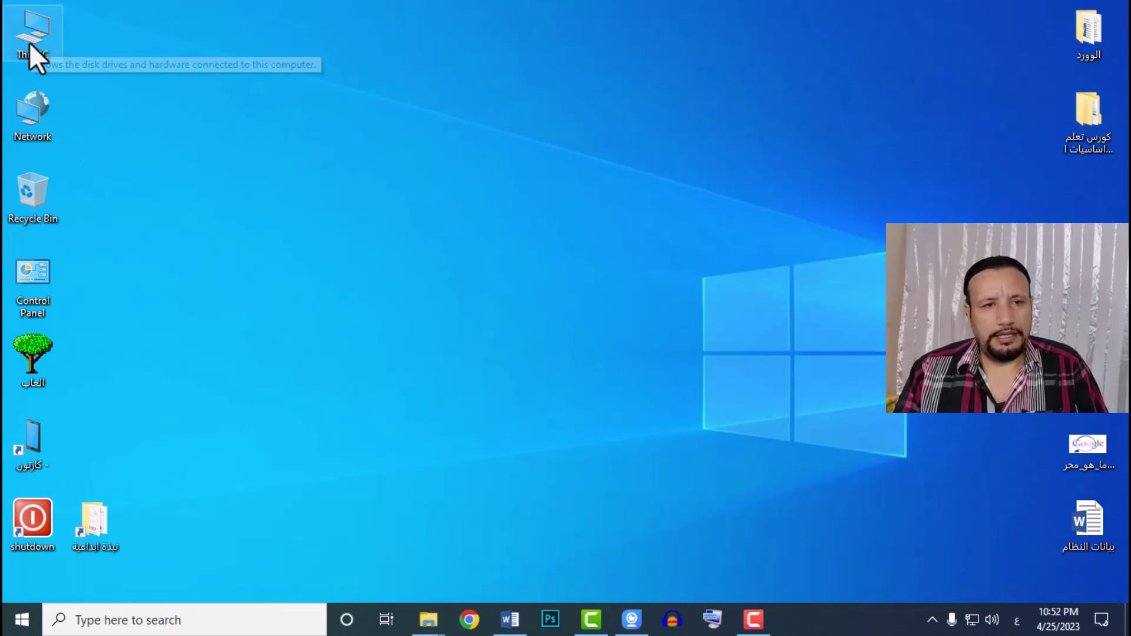
right_click(854, 633)
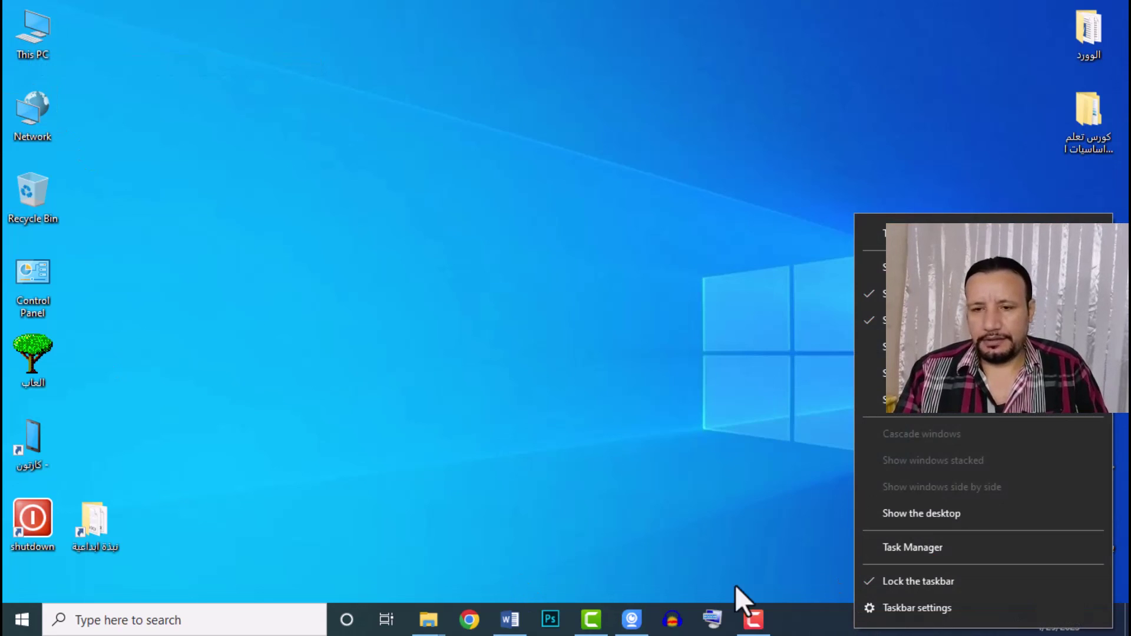
left_click(655, 379)
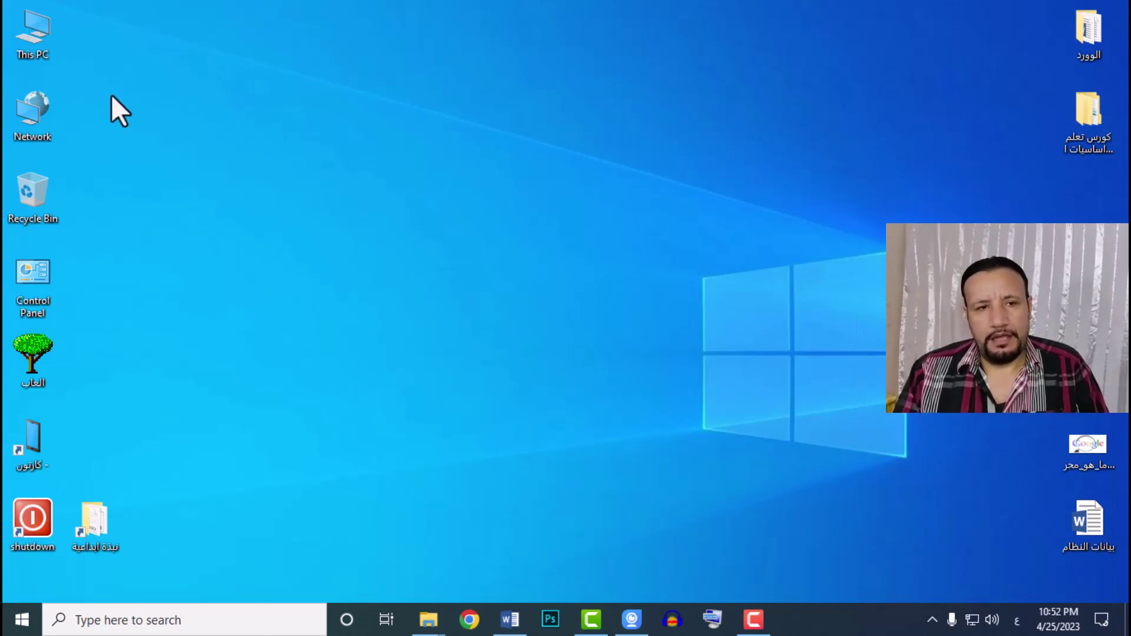
Open This PC from the desktop and display the computer's System properties
double_click(45, 33)
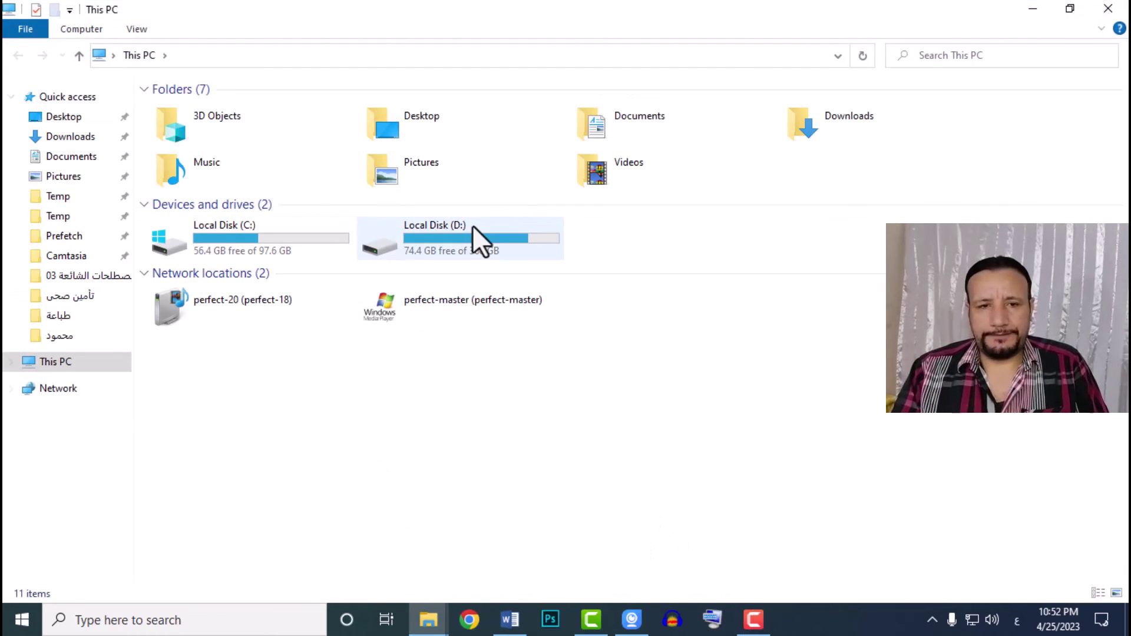
left_click(763, 618)
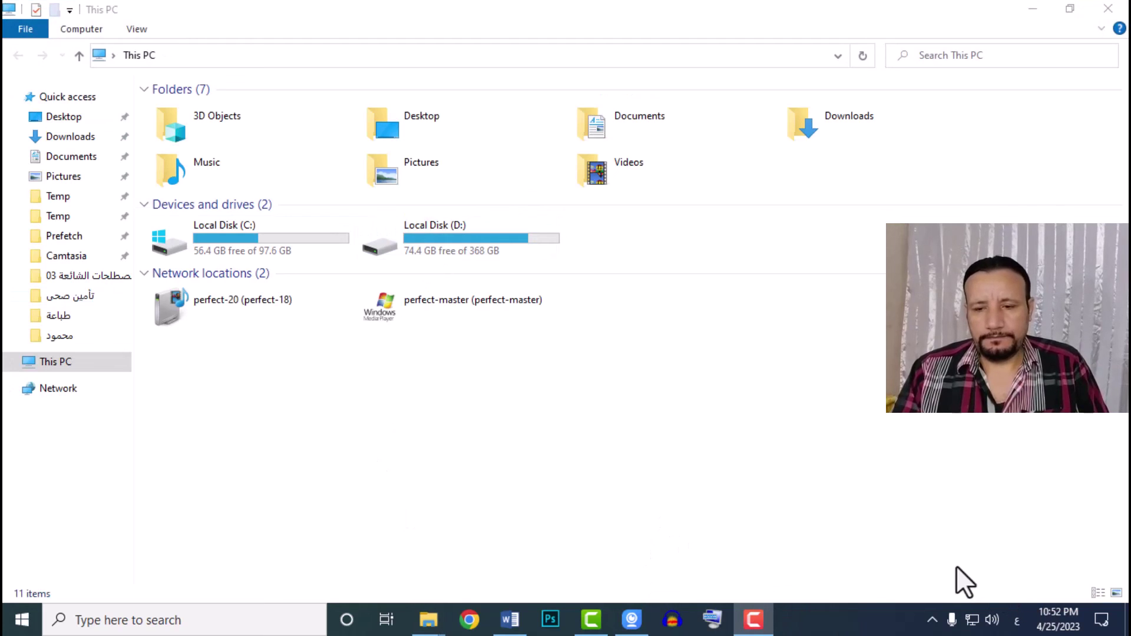
left_click(601, 371)
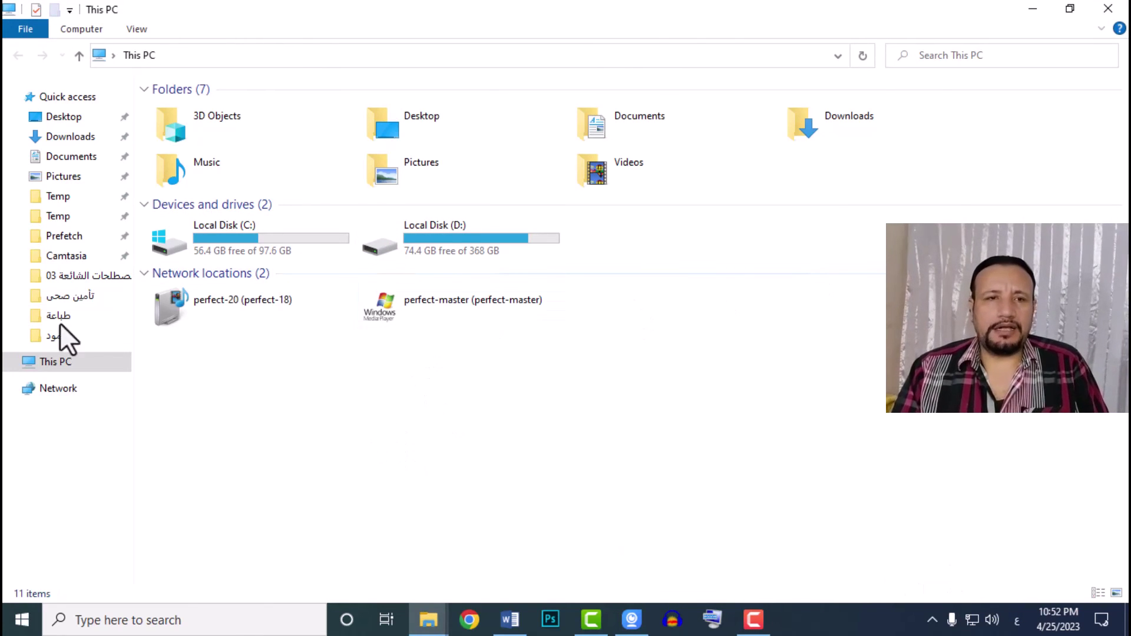
left_click(80, 28)
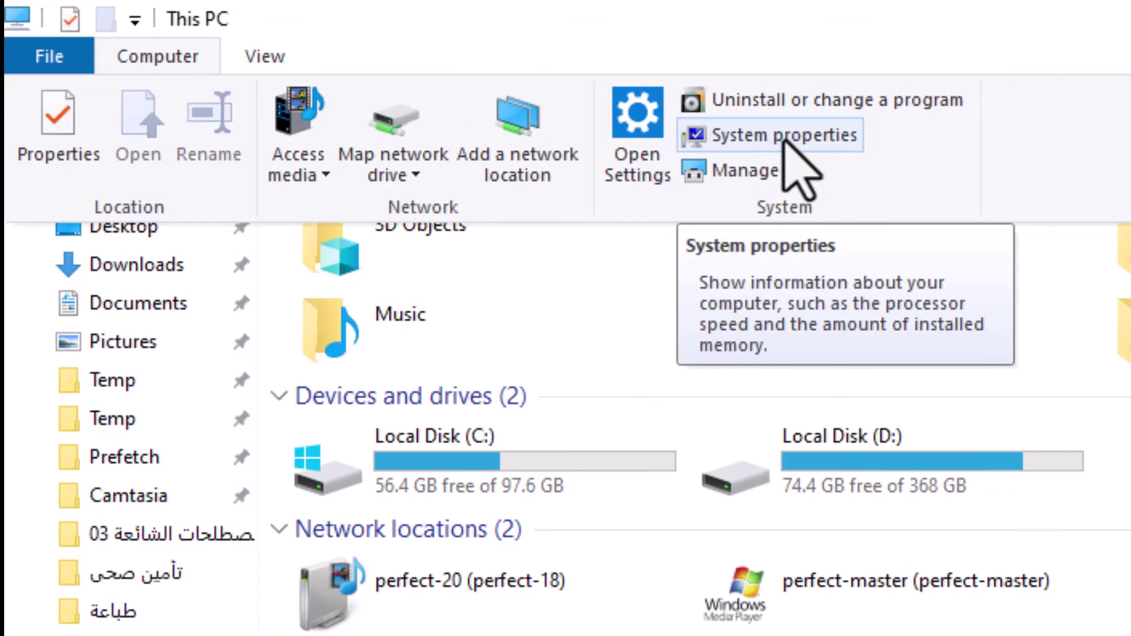
left_click(783, 136)
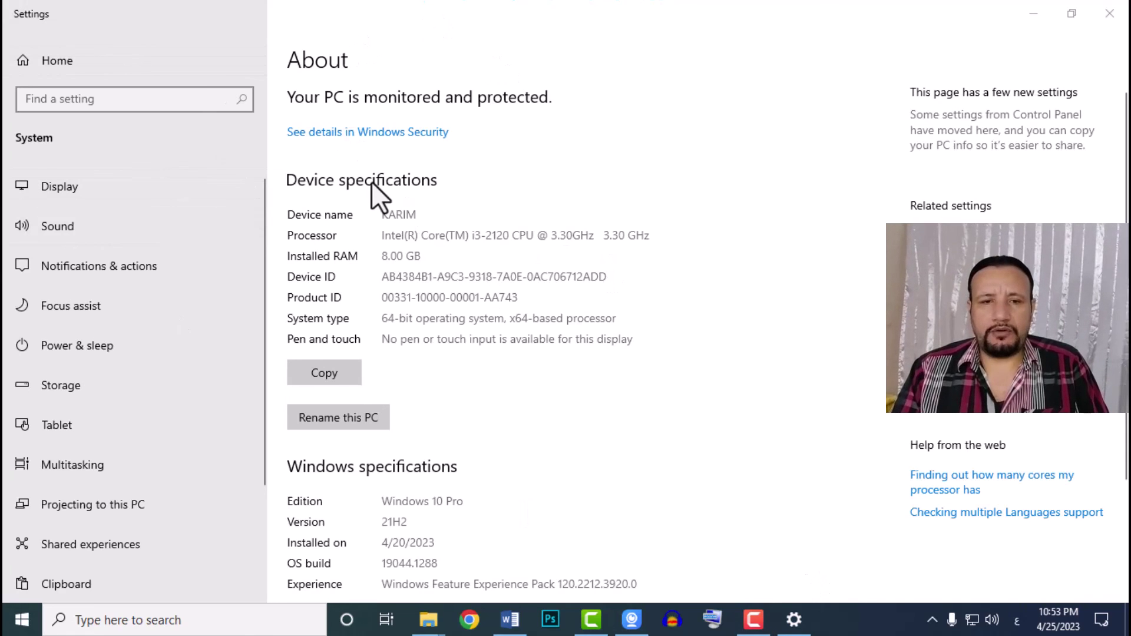
Examine the device and Windows specifications on the About page, marking the bit version in the system type entry
scroll(371, 181, "down", 3)
scroll(371, 182, "up", 3)
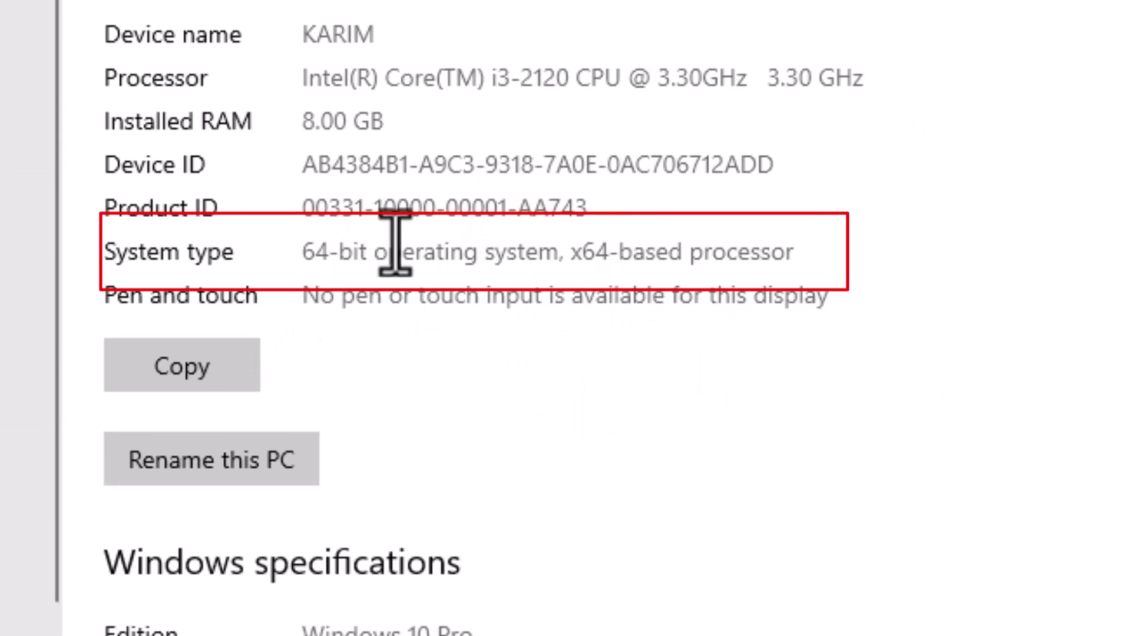
left_click_drag(304, 255, 368, 255)
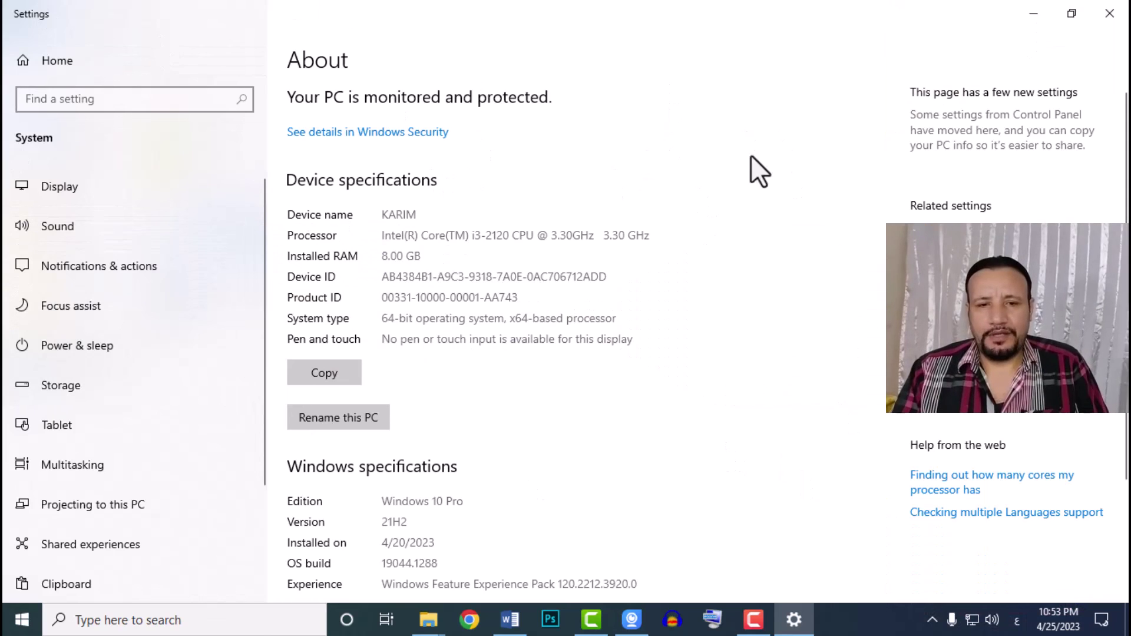
scroll(476, 448, "down", 3)
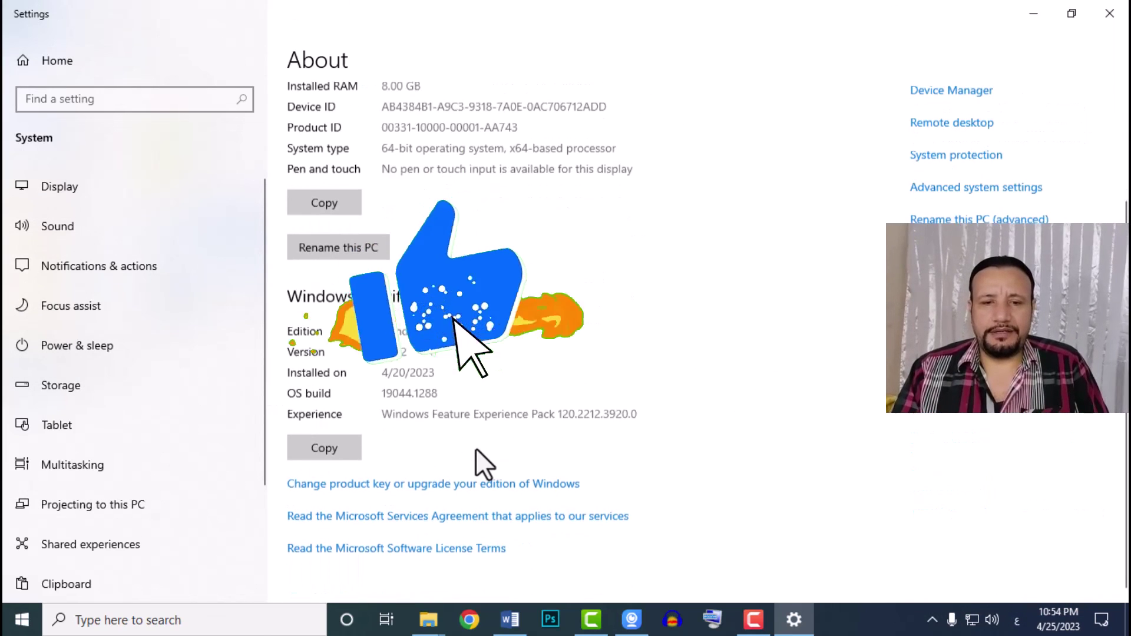
scroll(478, 449, "up", 3)
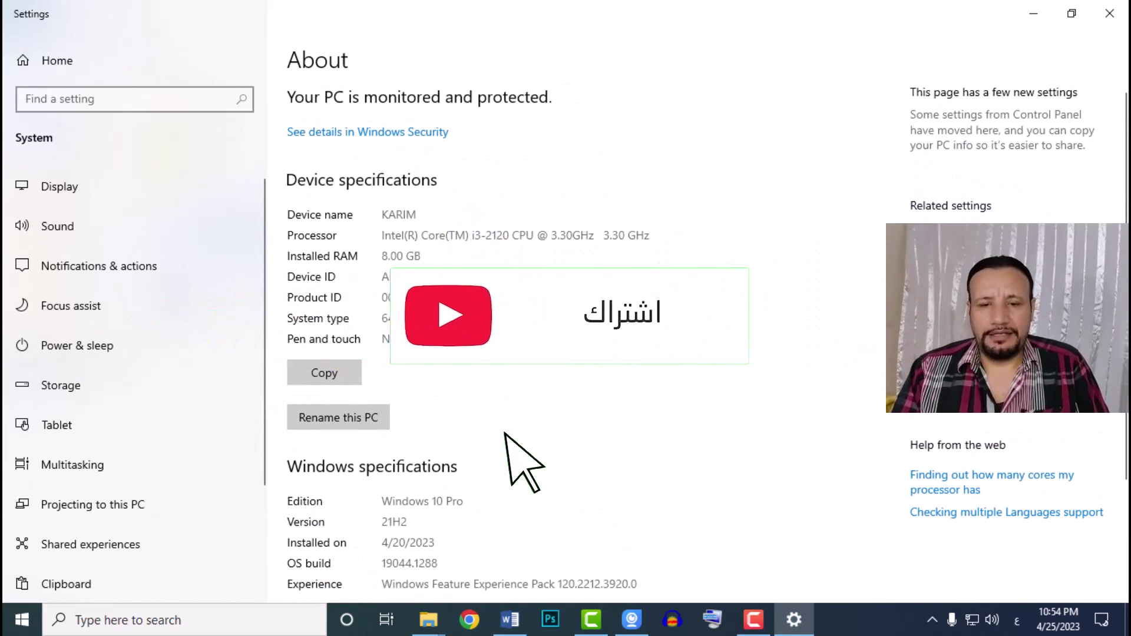